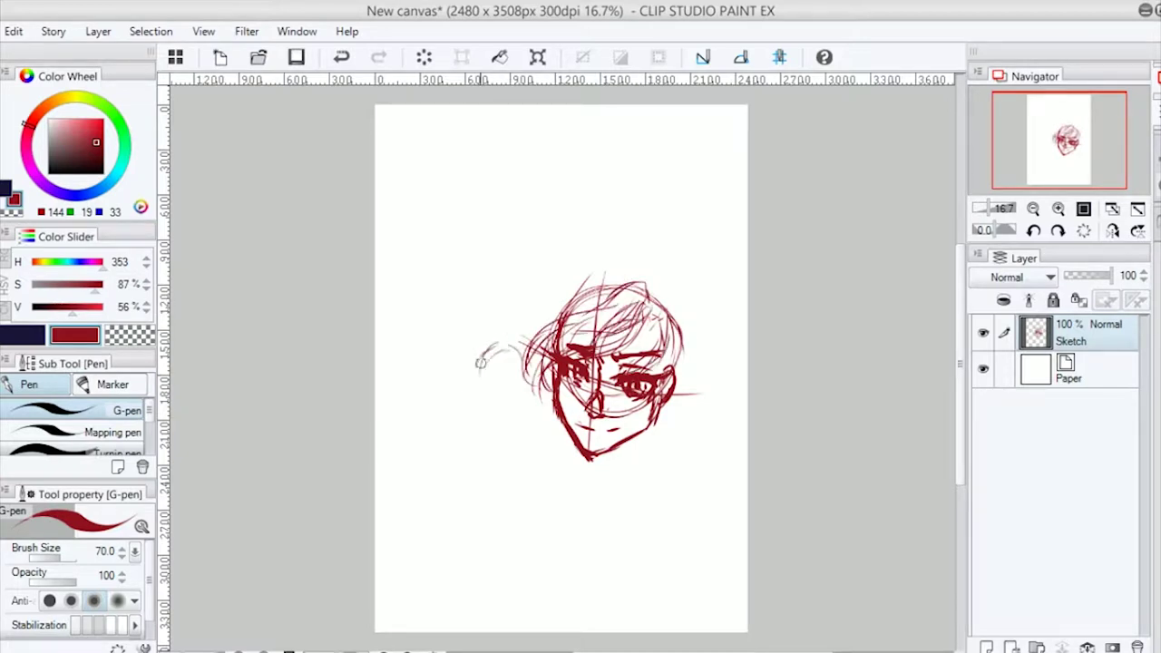
# Sketch a raised hand with its wrist beside the face.
pyautogui.moveTo(526, 428); pyautogui.dragTo(526, 406)
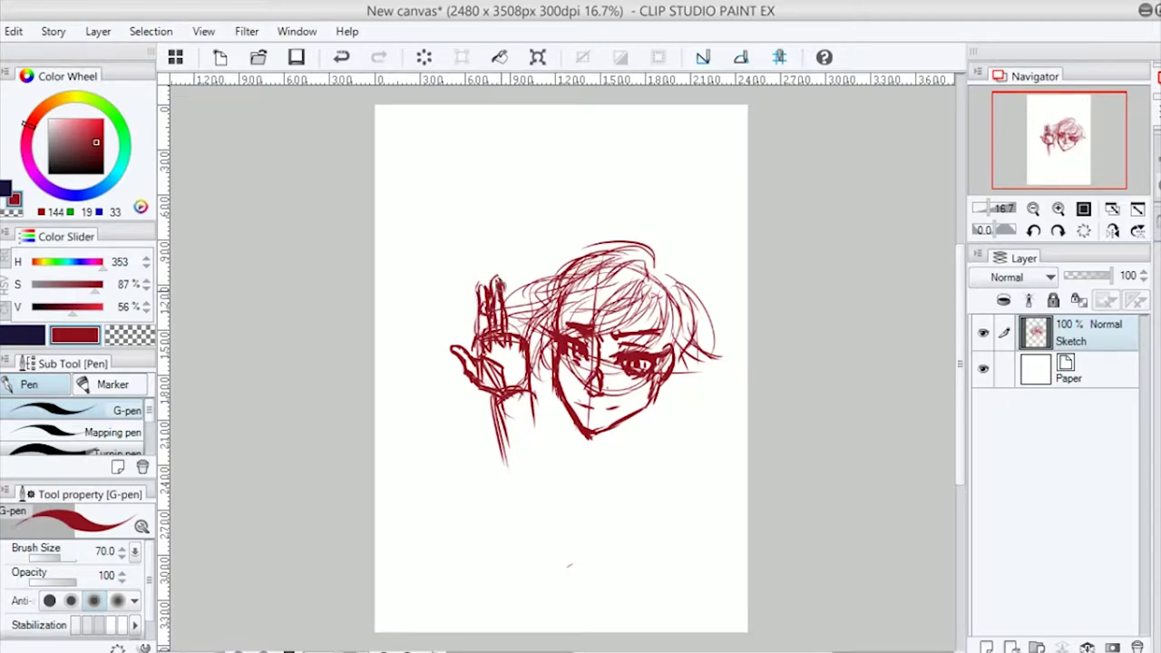
pyautogui.moveTo(512, 402)
pyautogui.mouseDown()
pyautogui.moveTo(427, 314)
pyautogui.moveTo(481, 336)
pyautogui.moveTo(508, 394)
pyautogui.mouseUp()
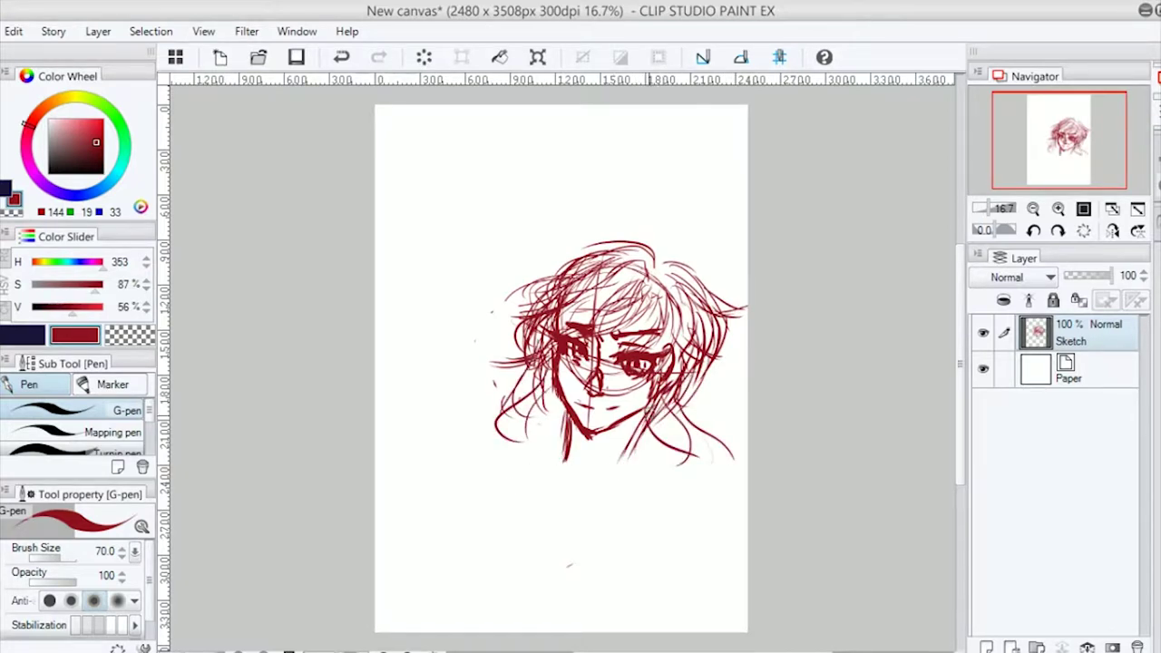
# Sketch the neck, shoulder and torso contours below the head with the red G-pen.
pyautogui.moveTo(487, 453)
pyautogui.mouseDown()
pyautogui.moveTo(487, 381)
pyautogui.moveTo(478, 447)
pyautogui.mouseUp()
pyautogui.moveTo(635, 417); pyautogui.dragTo(676, 474)
pyautogui.moveTo(590, 444); pyautogui.dragTo(653, 517)
pyautogui.moveTo(567, 417)
pyautogui.mouseDown()
pyautogui.moveTo(503, 481)
pyautogui.moveTo(473, 581)
pyautogui.mouseUp()
# Rough in the waist, hips and thigh beneath the torso and reinforce the near shoulder.
pyautogui.moveTo(458, 555); pyautogui.dragTo(562, 594)
pyautogui.moveTo(472, 581); pyautogui.dragTo(545, 599)
pyautogui.moveTo(562, 594); pyautogui.dragTo(508, 620)
pyautogui.moveTo(639, 462); pyautogui.dragTo(662, 398)
pyautogui.moveTo(453, 526); pyautogui.dragTo(607, 545)
pyautogui.moveTo(495, 594); pyautogui.dragTo(626, 539)
pyautogui.moveTo(454, 535); pyautogui.dragTo(553, 616)
pyautogui.moveTo(407, 551); pyautogui.dragTo(472, 513)
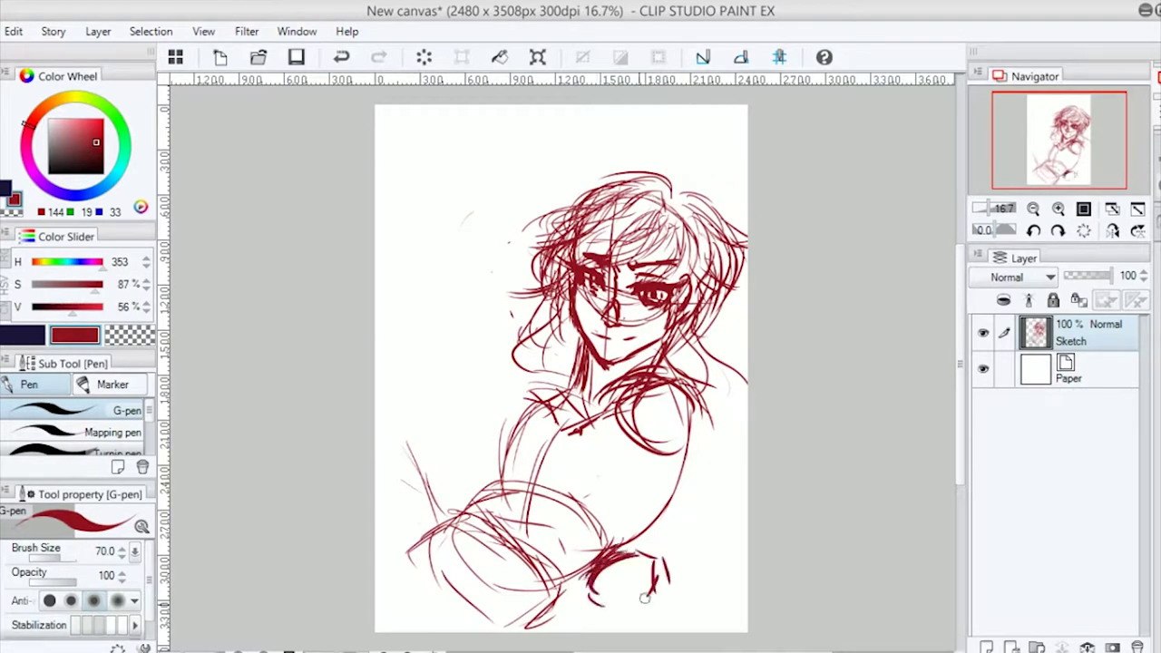
# Sketch the chest contours and a bent near arm that reaches the page's right edge and returns to a hand at the hip.
pyautogui.moveTo(594, 495); pyautogui.dragTo(567, 497)
pyautogui.moveTo(544, 381); pyautogui.dragTo(521, 453)
pyautogui.moveTo(626, 413); pyautogui.dragTo(585, 482)
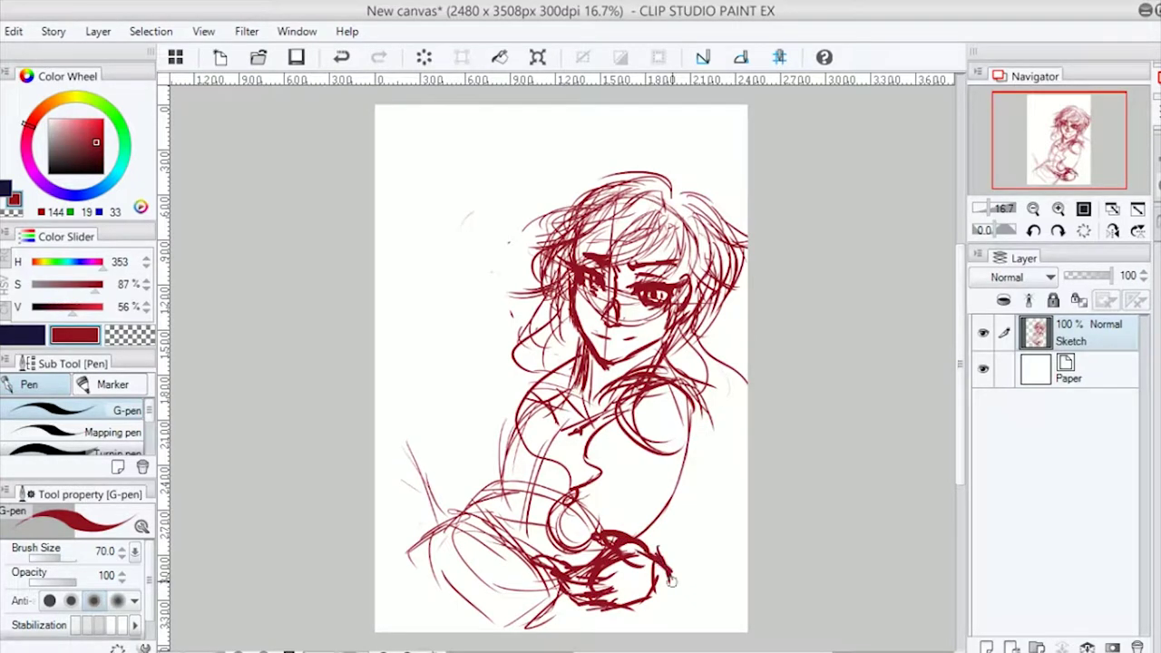
pyautogui.moveTo(657, 372); pyautogui.dragTo(749, 439)
pyautogui.moveTo(662, 462); pyautogui.dragTo(749, 503)
pyautogui.moveTo(663, 560); pyautogui.dragTo(743, 498)
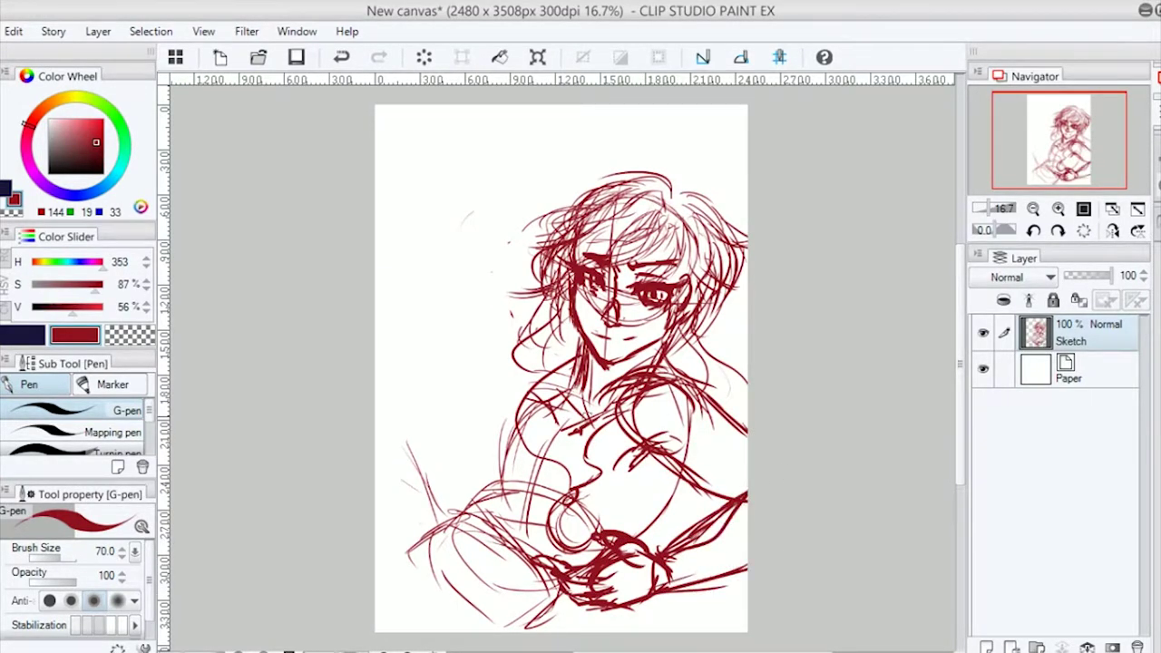
# Shift the whole sketch upward on the page and strengthen the shoulder, waist and hip contours with bolder strokes.
pyautogui.press('k')
pyautogui.moveTo(580, 408); pyautogui.dragTo(585, 373)
pyautogui.press('p')
pyautogui.moveTo(481, 272)
pyautogui.mouseDown()
pyautogui.moveTo(454, 335)
pyautogui.moveTo(438, 338)
pyautogui.mouseUp()
pyautogui.moveTo(542, 508); pyautogui.dragTo(392, 542)
pyautogui.moveTo(698, 408)
pyautogui.mouseDown()
pyautogui.moveTo(626, 522)
pyautogui.moveTo(508, 631)
pyautogui.mouseUp()
pyautogui.moveTo(566, 365); pyautogui.dragTo(489, 408)
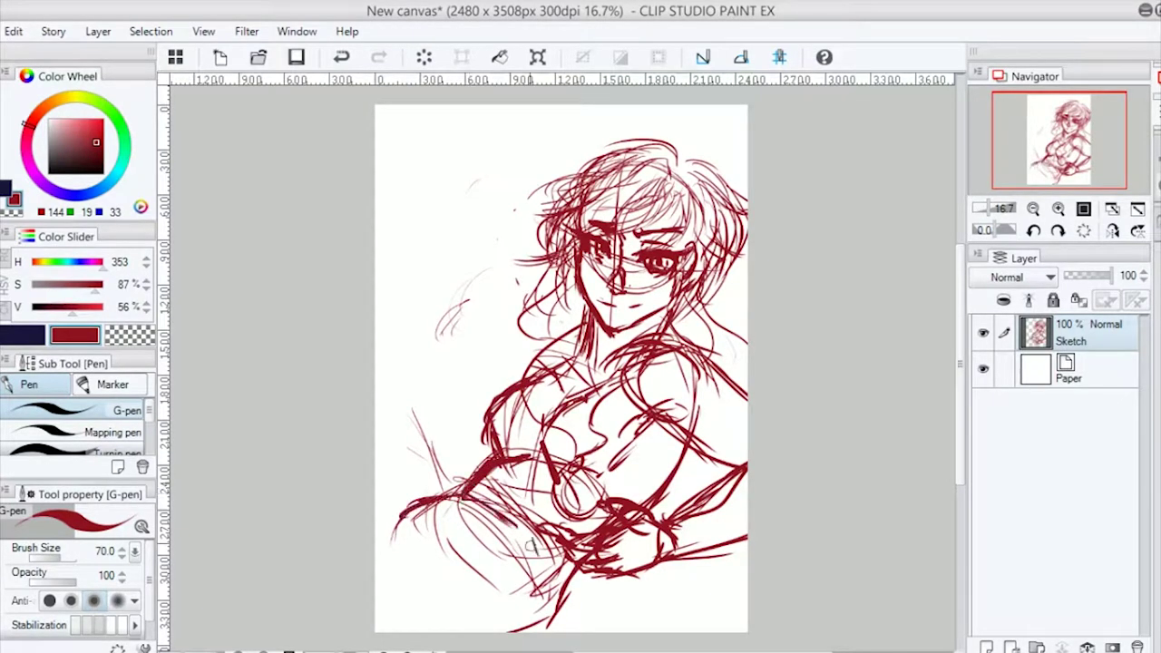
# Sketch crossing hip lines and leg strokes running from the waist toward the page's left edge.
pyautogui.moveTo(531, 545); pyautogui.dragTo(422, 508)
pyautogui.moveTo(544, 490); pyautogui.dragTo(422, 548)
pyautogui.moveTo(508, 468); pyautogui.dragTo(418, 540)
pyautogui.moveTo(497, 568); pyautogui.dragTo(437, 501)
pyautogui.moveTo(383, 423); pyautogui.dragTo(439, 496)
pyautogui.moveTo(376, 410); pyautogui.dragTo(430, 479)
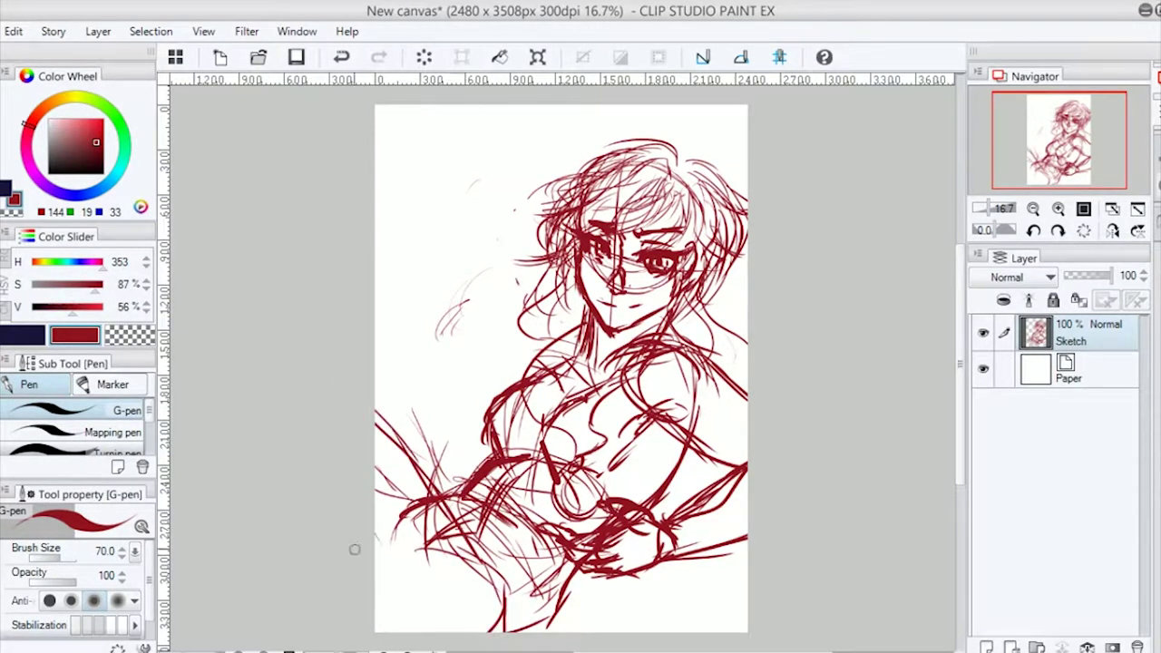
pyautogui.moveTo(423, 390); pyautogui.dragTo(450, 477)
pyautogui.moveTo(377, 352); pyautogui.dragTo(448, 495)
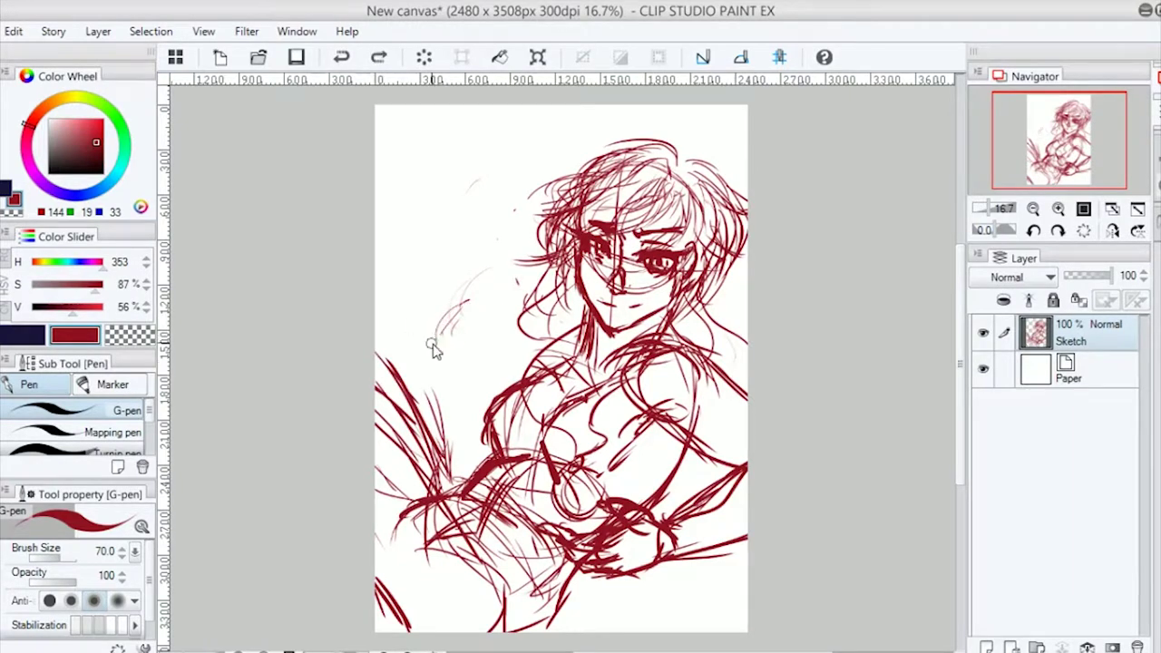
pyautogui.moveTo(505, 366); pyautogui.dragTo(465, 430)
pyautogui.moveTo(477, 397); pyautogui.dragTo(444, 479)
pyautogui.hotkey('ctrl', 'z')
pyautogui.hotkey('ctrl', 'z')
pyautogui.hotkey('ctrl', 'z')
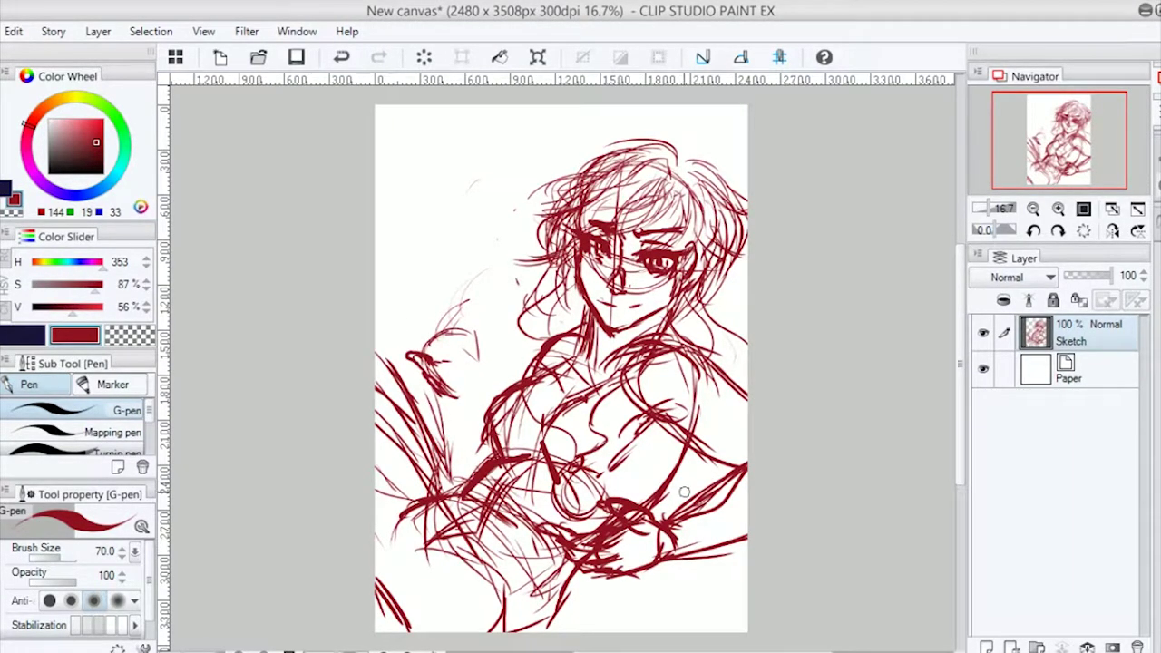
# Try a raised open hand and forearm beside the torso, and clear those lines again.
pyautogui.moveTo(437, 363); pyautogui.dragTo(449, 288)
pyautogui.moveTo(439, 398); pyautogui.dragTo(457, 467)
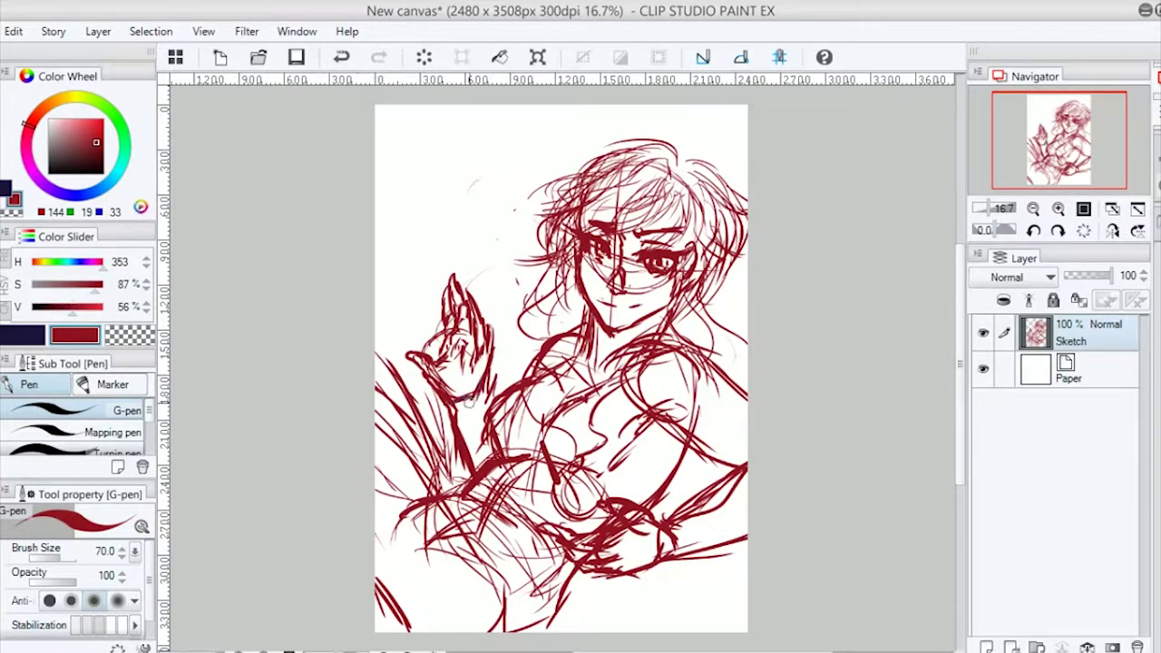
pyautogui.hotkey('ctrl', 'z')
pyautogui.hotkey('ctrl', 'z')
pyautogui.press('e')
pyautogui.moveTo(424, 299); pyautogui.dragTo(487, 394)
pyautogui.moveTo(435, 426); pyautogui.dragTo(490, 481)
pyautogui.press('p')
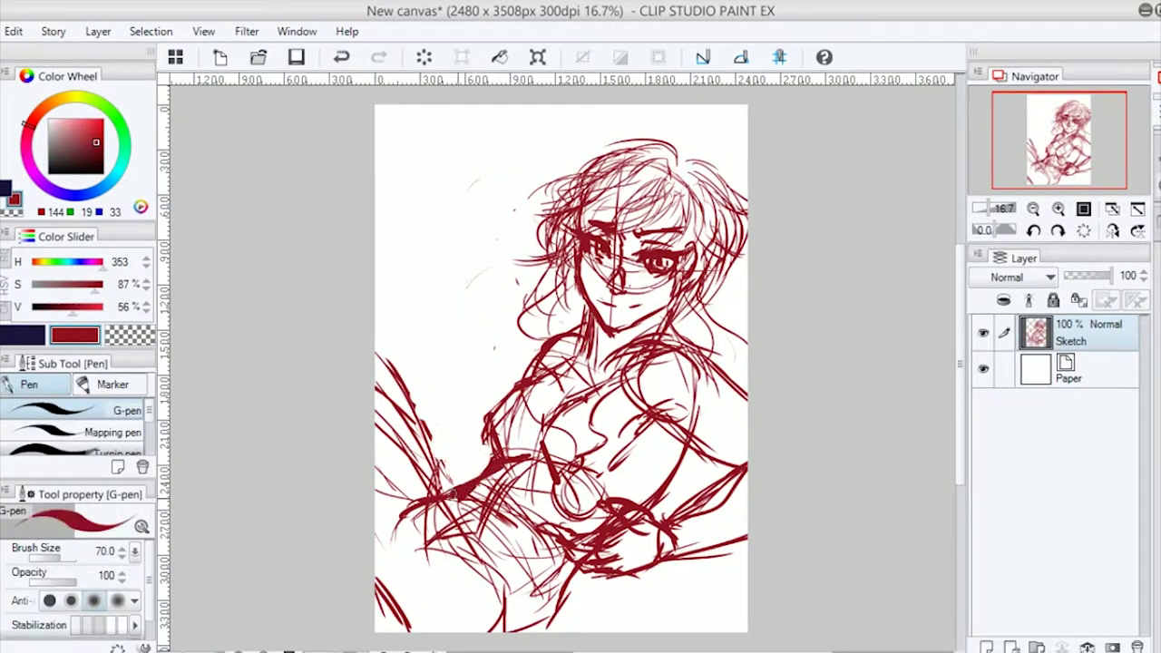
# Add hair strands beside the neck and erase the bent near arm and its hand.
pyautogui.moveTo(676, 245); pyautogui.dragTo(743, 349)
pyautogui.moveTo(699, 299); pyautogui.dragTo(712, 374)
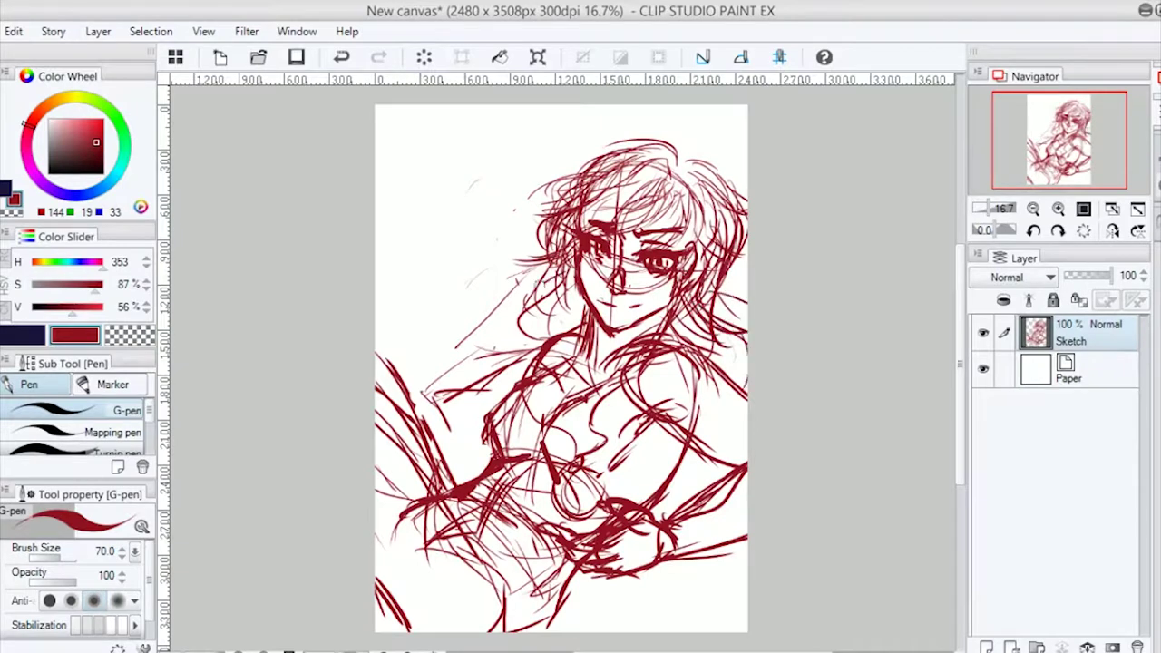
pyautogui.press('e')
pyautogui.moveTo(739, 545); pyautogui.dragTo(662, 445)
pyautogui.moveTo(635, 507); pyautogui.dragTo(668, 553)
# Sketch a round shoulder joint and a new upper arm hanging straight down to the elbow.
pyautogui.press('p')
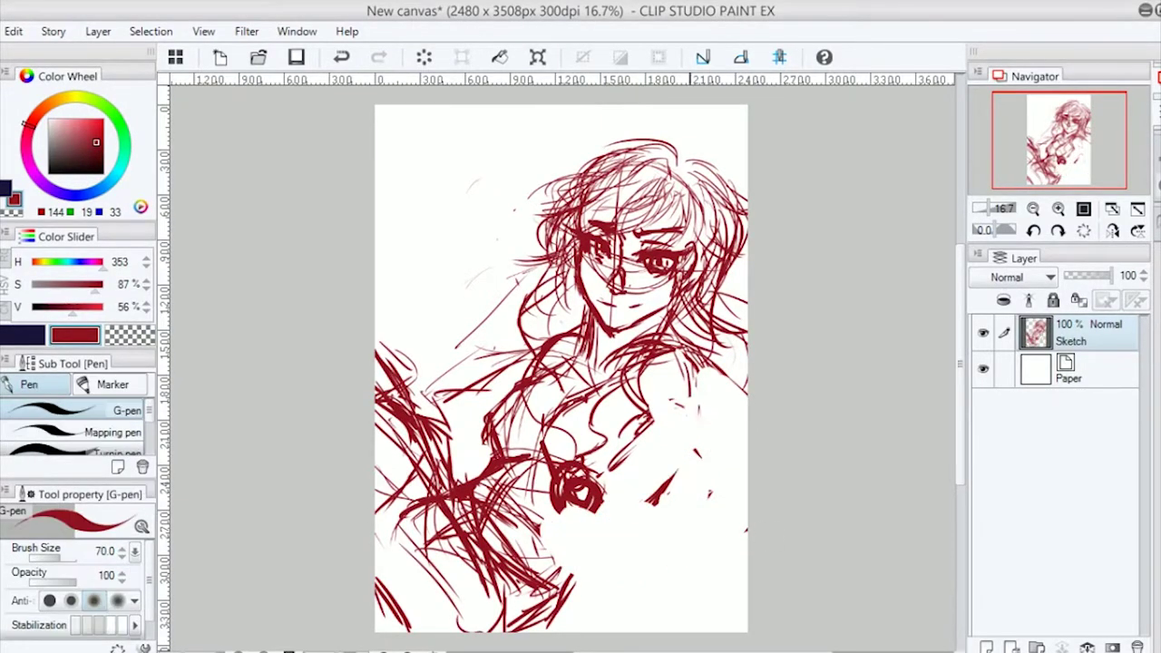
pyautogui.moveTo(699, 368); pyautogui.dragTo(562, 599)
pyautogui.moveTo(675, 359); pyautogui.dragTo(635, 404)
pyautogui.moveTo(697, 381); pyautogui.dragTo(700, 531)
pyautogui.moveTo(635, 399); pyautogui.dragTo(648, 567)
pyautogui.moveTo(706, 409); pyautogui.dragTo(671, 594)
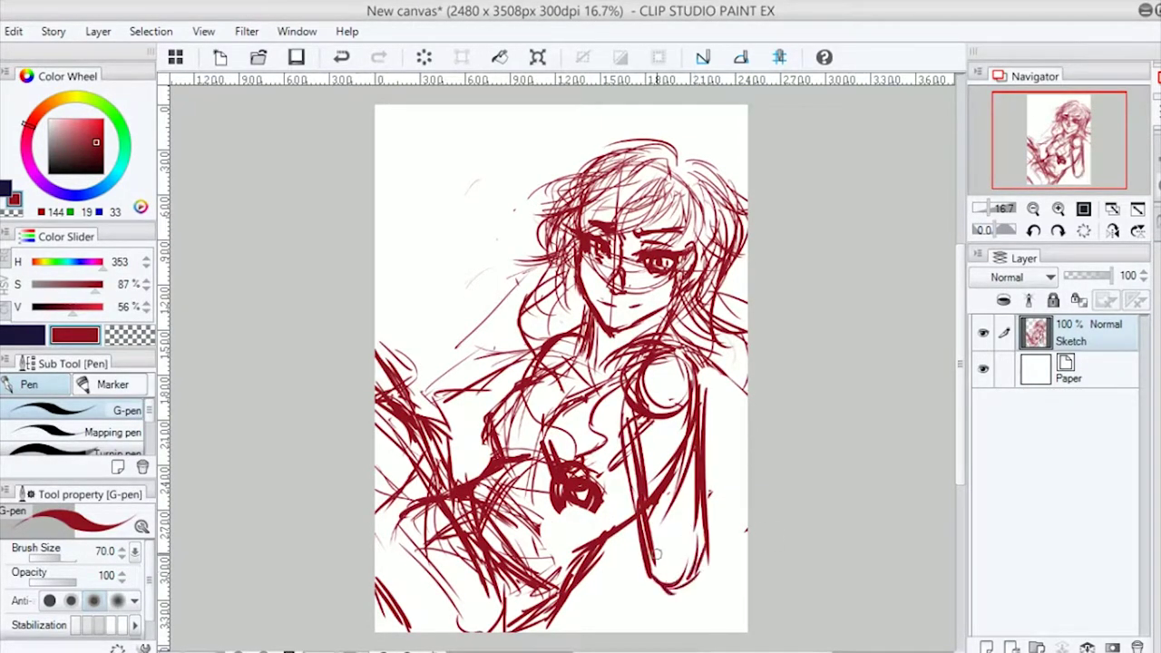
# Sketch the forearm folded from the elbow across the waist, with an oval for the hand beside the torso.
pyautogui.moveTo(472, 408); pyautogui.dragTo(453, 476)
pyautogui.moveTo(480, 490); pyautogui.dragTo(576, 576)
pyautogui.moveTo(499, 526); pyautogui.dragTo(616, 471)
pyautogui.moveTo(490, 589); pyautogui.dragTo(626, 580)
pyautogui.moveTo(626, 413); pyautogui.dragTo(608, 517)
pyautogui.moveTo(694, 499); pyautogui.dragTo(599, 608)
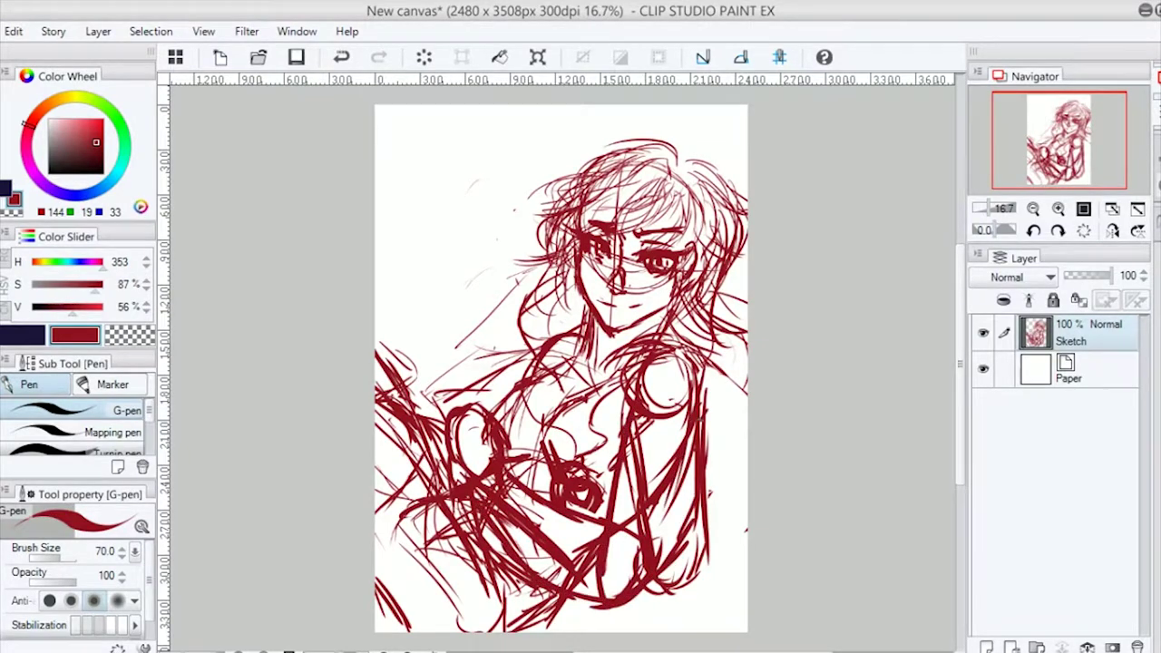
pyautogui.moveTo(694, 431); pyautogui.dragTo(640, 622)
# Sketch the far shoulder joint and collar line, and long hair strands blowing toward the page's left edge.
pyautogui.moveTo(522, 376); pyautogui.dragTo(508, 427)
pyautogui.moveTo(544, 395); pyautogui.dragTo(630, 343)
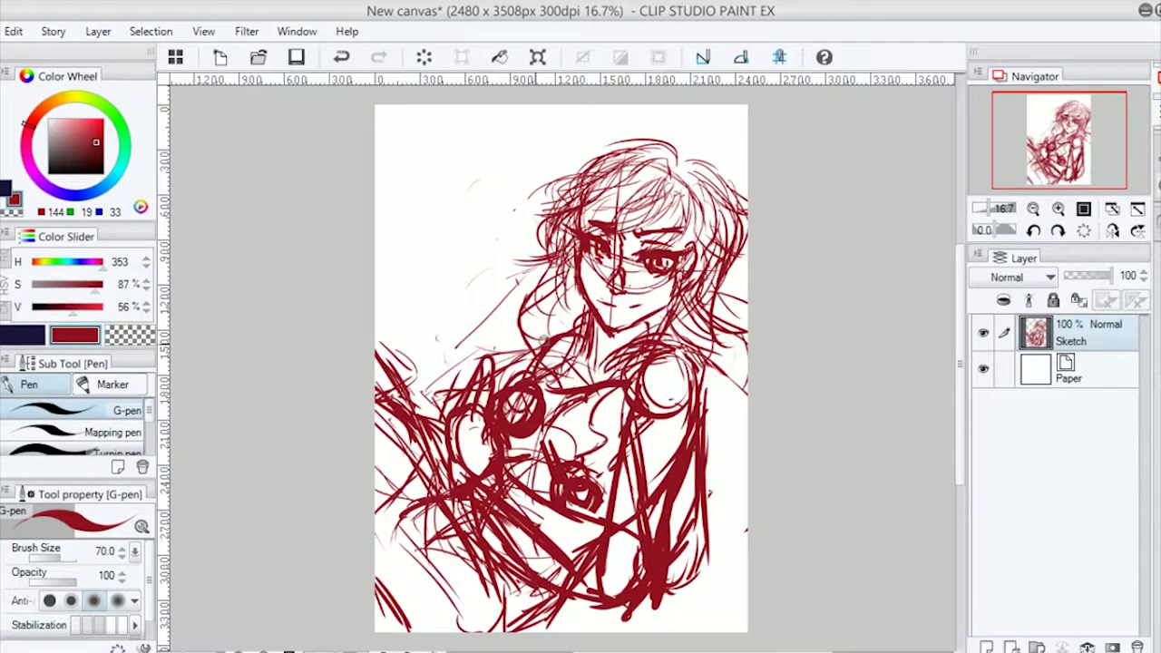
pyautogui.moveTo(548, 349); pyautogui.dragTo(375, 359)
pyautogui.moveTo(549, 335); pyautogui.dragTo(359, 331)
# Lower the Sketch layer's opacity to 26% and add a new layer above it.
pyautogui.click(1077, 276)
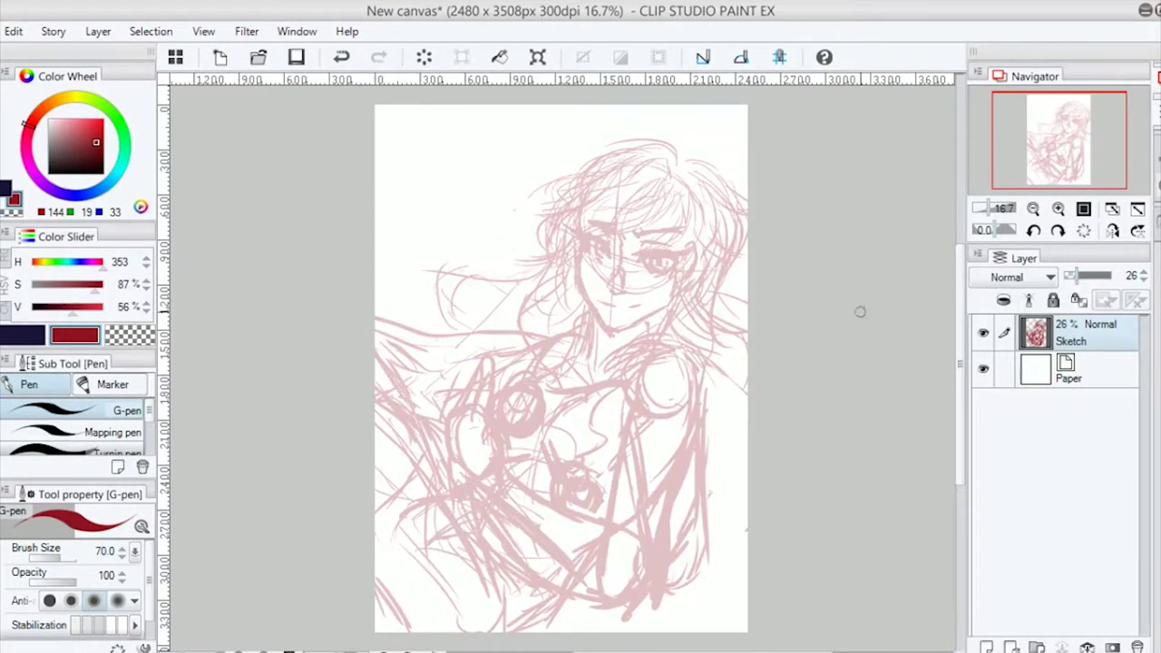
pyautogui.hotkey('ctrl', 'shift', 'n')
pyautogui.doubleClick(1073, 342)
pyautogui.hotkey('ctrl', 'z')
pyautogui.scroll(-3, 553, 401)
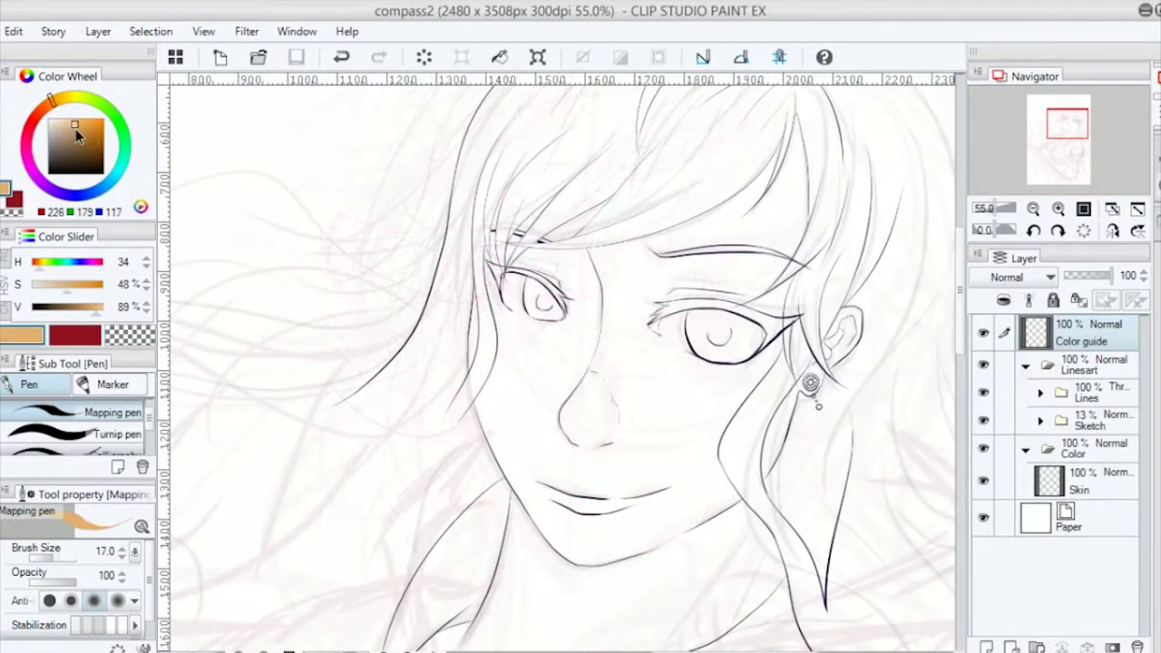
# Try a brown skin tone (RGB 182, 126, 82) as a swatch and over the forehead, and undo the painting.
pyautogui.moveTo(73, 306); pyautogui.dragTo(88, 312)
pyautogui.click(311, 260)
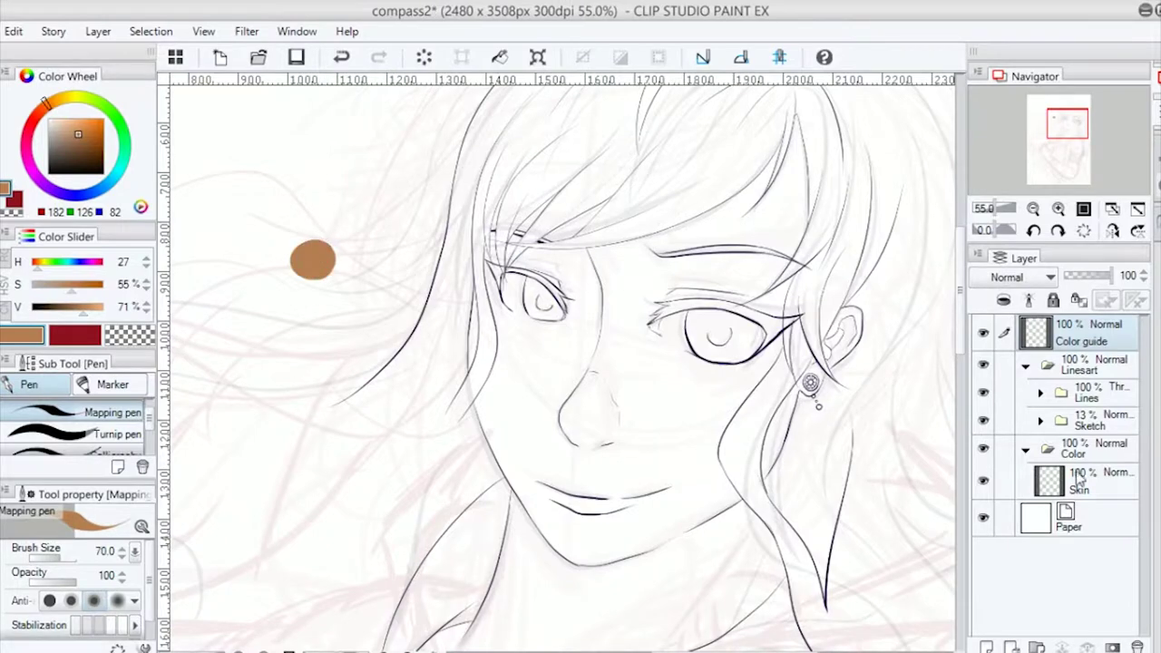
pyautogui.click(1079, 481)
pyautogui.scroll(1, 553, 363)
pyautogui.moveTo(454, 263); pyautogui.dragTo(450, 203)
pyautogui.moveTo(474, 134); pyautogui.dragTo(434, 347)
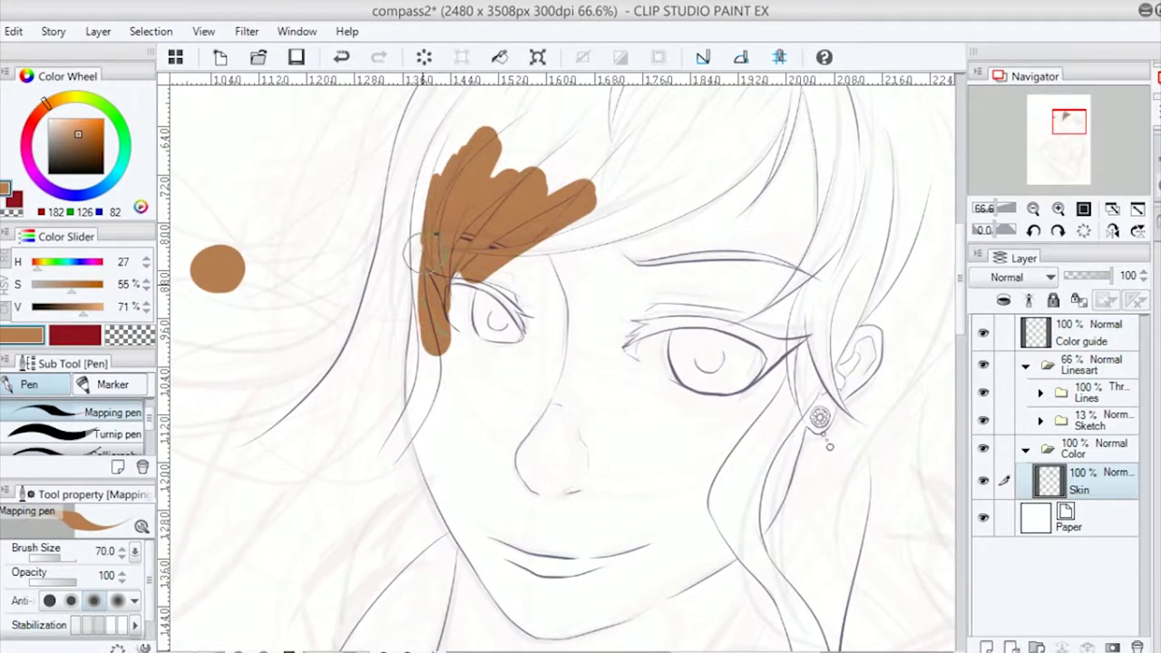
pyautogui.hotkey('ctrl', 'z')
pyautogui.hotkey('ctrl', 'z')
pyautogui.hotkey('ctrl', 'z')
# Place a lighter skin swatch (RGB 210, 150, 95) on the Color guide layer and paint the face with it on the Skin layer.
pyautogui.moveTo(73, 307); pyautogui.dragTo(86, 306)
pyautogui.click(293, 293)
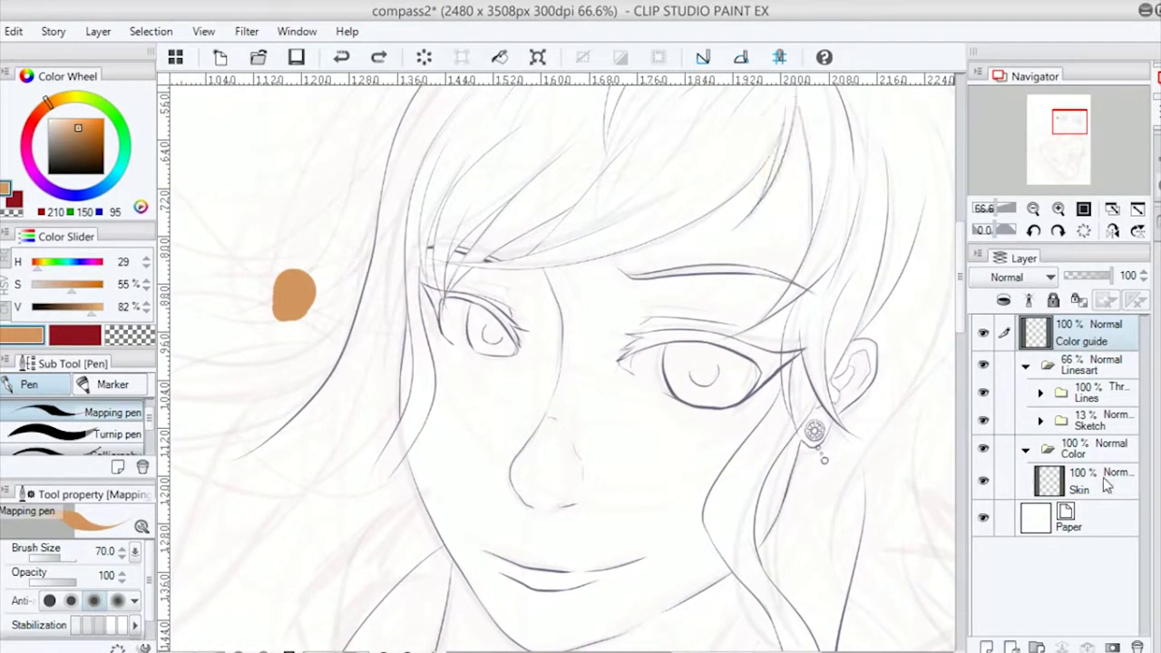
pyautogui.moveTo(799, 109); pyautogui.dragTo(780, 408)
pyautogui.moveTo(762, 200)
pyautogui.mouseDown()
pyautogui.moveTo(427, 181)
pyautogui.moveTo(417, 309)
pyautogui.moveTo(781, 436)
pyautogui.mouseUp()
pyautogui.scroll(1, 816, 436)
pyautogui.moveTo(426, 118)
pyautogui.mouseDown()
pyautogui.moveTo(408, 182)
pyautogui.moveTo(376, 517)
pyautogui.mouseUp()
pyautogui.moveTo(371, 417)
pyautogui.mouseDown()
pyautogui.moveTo(341, 276)
pyautogui.moveTo(399, 490)
pyautogui.moveTo(458, 571)
pyautogui.moveTo(433, 562)
pyautogui.mouseUp()
pyautogui.moveTo(417, 235); pyautogui.dragTo(486, 436)
pyautogui.moveTo(354, 209)
pyautogui.mouseDown()
pyautogui.moveTo(396, 458)
pyautogui.moveTo(476, 540)
pyautogui.moveTo(508, 594)
pyautogui.moveTo(508, 516)
pyautogui.mouseUp()
pyautogui.moveTo(508, 508)
pyautogui.mouseDown()
pyautogui.moveTo(708, 417)
pyautogui.moveTo(635, 191)
pyautogui.mouseUp()
pyautogui.moveTo(590, 191)
pyautogui.mouseDown()
pyautogui.moveTo(486, 329)
pyautogui.moveTo(757, 263)
pyautogui.moveTo(717, 381)
pyautogui.moveTo(640, 444)
pyautogui.mouseUp()
# Fill the ear and earlobe with the skin colour and continue the flat fill below the jaw.
pyautogui.moveTo(762, 236)
pyautogui.mouseDown()
pyautogui.moveTo(782, 186)
pyautogui.moveTo(793, 252)
pyautogui.mouseUp()
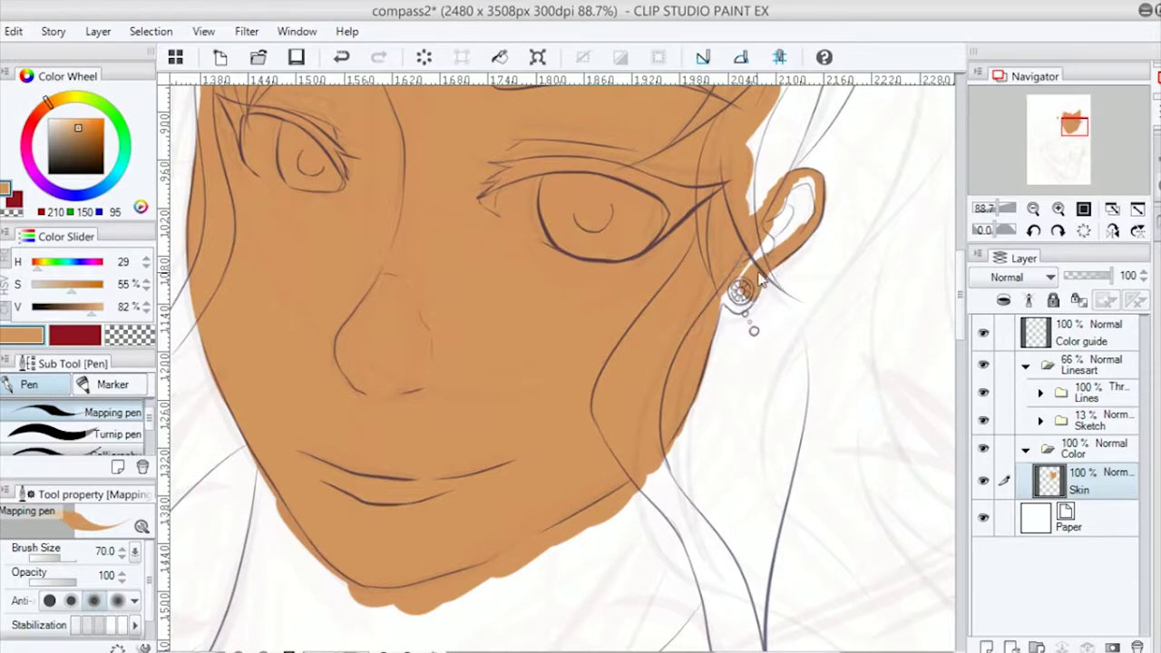
pyautogui.moveTo(740, 290)
pyautogui.mouseDown()
pyautogui.moveTo(750, 328)
pyautogui.moveTo(747, 318)
pyautogui.mouseUp()
pyautogui.moveTo(677, 576); pyautogui.dragTo(812, 232)
pyautogui.moveTo(489, 527); pyautogui.dragTo(852, 263)
pyautogui.moveTo(399, 136)
pyautogui.mouseDown()
pyautogui.moveTo(376, 272)
pyautogui.moveTo(307, 399)
pyautogui.mouseUp()
pyautogui.moveTo(413, 161)
pyautogui.mouseDown()
pyautogui.moveTo(829, 259)
pyautogui.moveTo(363, 454)
pyautogui.moveTo(523, 332)
pyautogui.mouseUp()
pyautogui.moveTo(413, 231)
pyautogui.mouseDown()
pyautogui.moveTo(471, 439)
pyautogui.moveTo(426, 236)
pyautogui.moveTo(508, 426)
pyautogui.mouseUp()
# Extend the flat skin colour over the neck and shoulder area on the Skin layer.
pyautogui.moveTo(508, 544); pyautogui.dragTo(676, 306)
pyautogui.moveTo(635, 617); pyautogui.dragTo(566, 109)
pyautogui.moveTo(345, 304); pyautogui.dragTo(388, 453)
pyautogui.hotkey('ctrl', 'z')
pyautogui.moveTo(345, 299); pyautogui.dragTo(363, 461)
pyautogui.moveTo(371, 336)
pyautogui.mouseDown()
pyautogui.moveTo(492, 246)
pyautogui.moveTo(232, 322)
pyautogui.mouseUp()
pyautogui.moveTo(358, 226); pyautogui.dragTo(676, 356)
pyautogui.moveTo(643, 226)
pyautogui.mouseDown()
pyautogui.moveTo(629, 306)
pyautogui.moveTo(554, 252)
pyautogui.mouseUp()
# Check the skin coverage with the Lines folder hidden and shown, and block in the bent arm with the skin colour.
pyautogui.click(983, 392)
pyautogui.click(983, 392)
pyautogui.press('e')
pyautogui.press('p')
pyautogui.moveTo(304, 180); pyautogui.dragTo(501, 277)
pyautogui.moveTo(576, 122)
pyautogui.mouseDown()
pyautogui.moveTo(591, 148)
pyautogui.moveTo(881, 303)
pyautogui.moveTo(934, 254)
pyautogui.mouseUp()
pyautogui.moveTo(259, 318); pyautogui.dragTo(354, 394)
pyautogui.moveTo(311, 363)
pyautogui.mouseDown()
pyautogui.moveTo(531, 475)
pyautogui.moveTo(608, 499)
pyautogui.moveTo(649, 490)
pyautogui.mouseUp()
pyautogui.moveTo(780, 179)
pyautogui.mouseDown()
pyautogui.moveTo(744, 314)
pyautogui.moveTo(638, 487)
pyautogui.mouseUp()
pyautogui.moveTo(550, 207)
pyautogui.mouseDown()
pyautogui.moveTo(626, 299)
pyautogui.moveTo(780, 435)
pyautogui.moveTo(816, 490)
pyautogui.mouseUp()
# Clean the bent arm's outer edge with the Hard eraser and fill the forearm's interior with the skin colour.
pyautogui.scroll(-2, 777, 290)
pyautogui.press('e')
pyautogui.moveTo(856, 363); pyautogui.dragTo(871, 315)
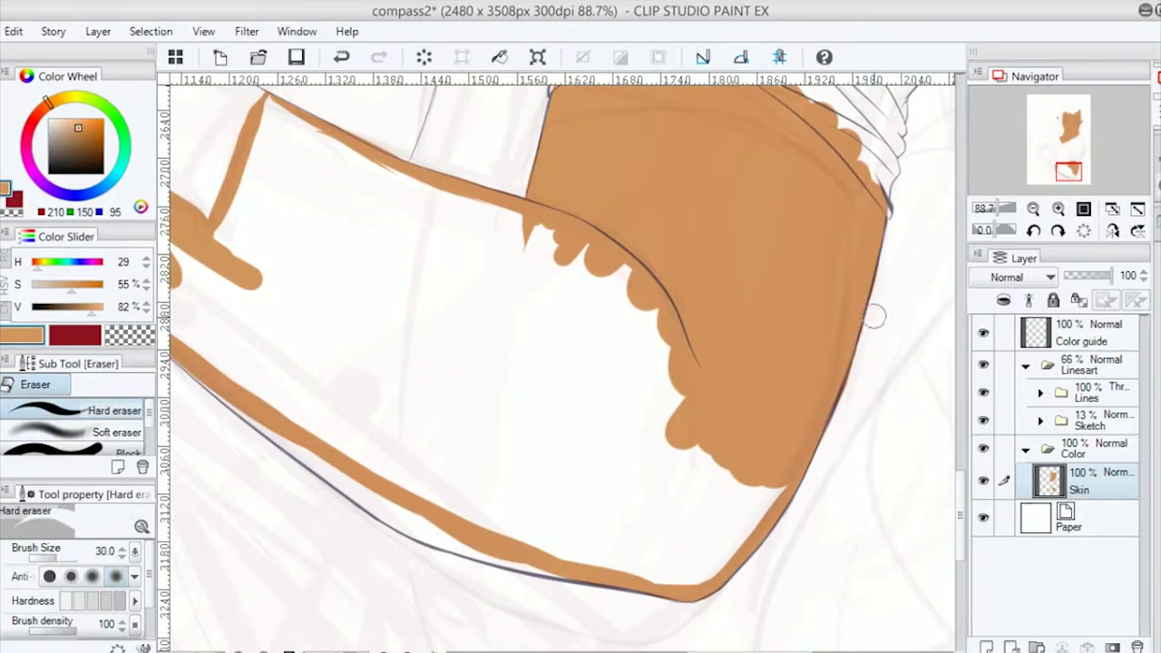
pyautogui.press('p')
pyautogui.moveTo(336, 155)
pyautogui.mouseDown()
pyautogui.moveTo(381, 235)
pyautogui.moveTo(770, 402)
pyautogui.moveTo(272, 335)
pyautogui.moveTo(218, 390)
pyautogui.moveTo(508, 544)
pyautogui.moveTo(408, 245)
pyautogui.moveTo(617, 508)
pyautogui.mouseUp()
pyautogui.moveTo(639, 462)
pyautogui.mouseDown()
pyautogui.moveTo(585, 417)
pyautogui.moveTo(570, 515)
pyautogui.moveTo(908, 381)
pyautogui.mouseUp()
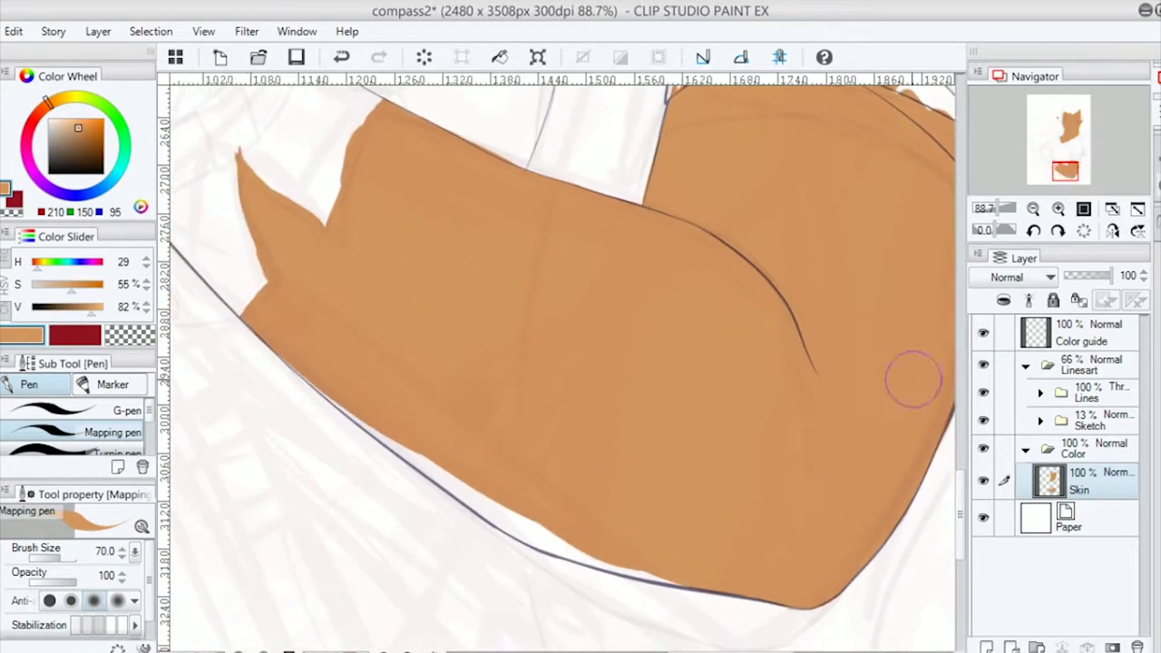
# Fill part of the gap along the forearm's lower outline with the skin colour while the canvas is mirrored.
pyautogui.press('h')
pyautogui.moveTo(484, 578); pyautogui.dragTo(662, 472)
pyautogui.press('e')
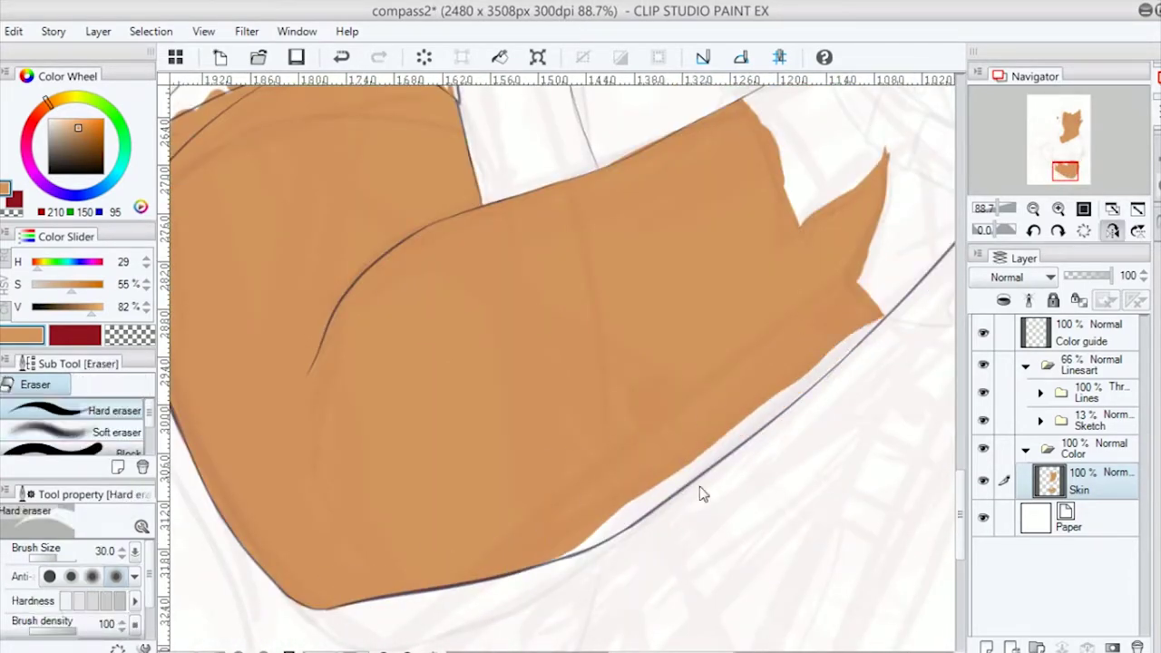
pyautogui.press('h')
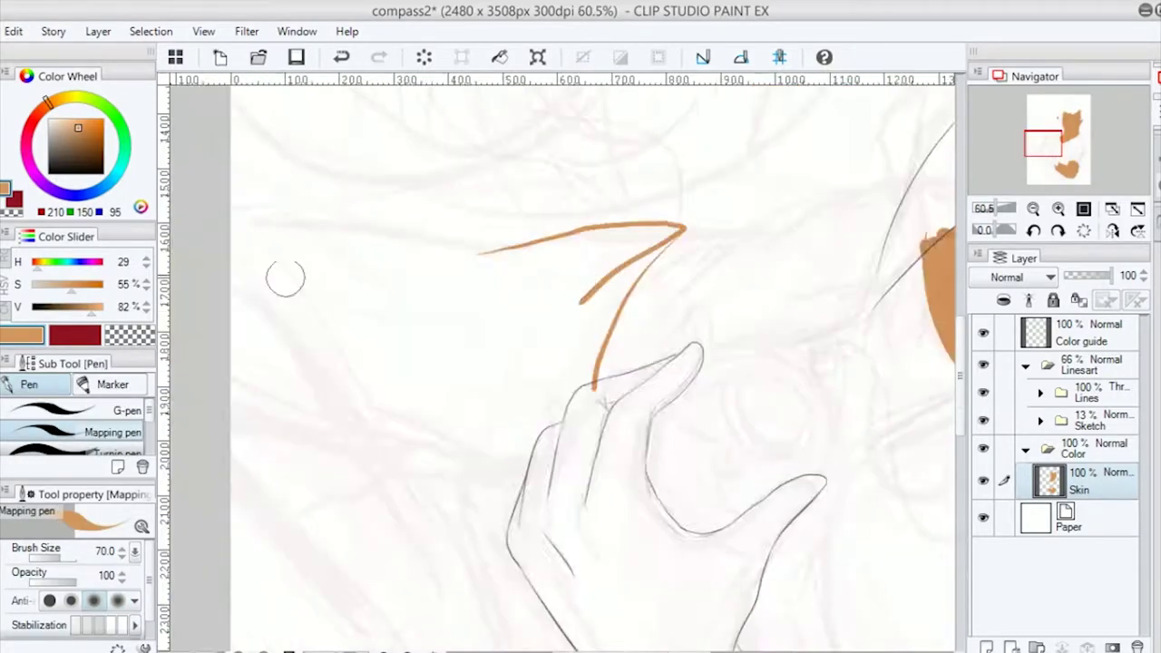
# Paint the skin area extending from the page's left edge above the raised hand, mirroring the canvas for difficult strokes.
pyautogui.press('h')
pyautogui.moveTo(635, 241); pyautogui.dragTo(896, 213)
pyautogui.moveTo(594, 454); pyautogui.dragTo(894, 396)
pyautogui.press('h')
pyautogui.moveTo(508, 261)
pyautogui.mouseDown()
pyautogui.moveTo(668, 227)
pyautogui.moveTo(606, 250)
pyautogui.moveTo(567, 390)
pyautogui.moveTo(490, 426)
pyautogui.moveTo(354, 390)
pyautogui.moveTo(435, 290)
pyautogui.mouseUp()
pyautogui.moveTo(789, 232)
pyautogui.mouseDown()
pyautogui.moveTo(445, 231)
pyautogui.moveTo(571, 426)
pyautogui.moveTo(466, 266)
pyautogui.moveTo(393, 402)
pyautogui.moveTo(384, 365)
pyautogui.mouseUp()
pyautogui.press('e')
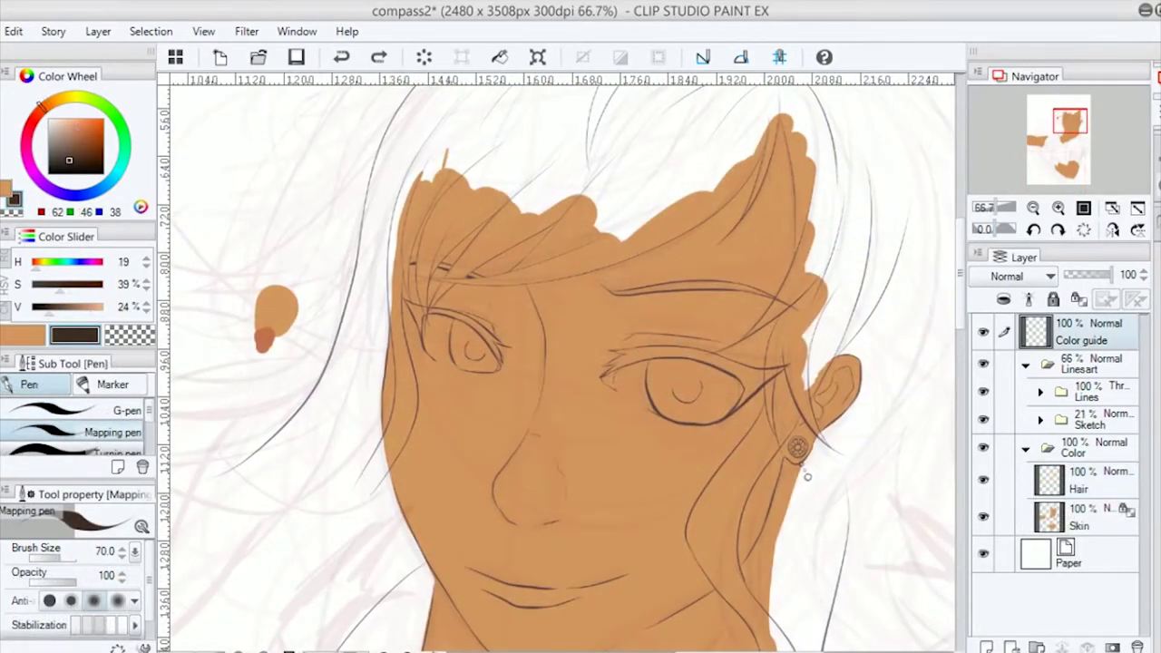
# Place a dark brown swatch (RGB 62, 46, 38) on the Color guide layer and paint the first temple strand on the Hair layer.
pyautogui.click(334, 237)
pyautogui.click(1079, 481)
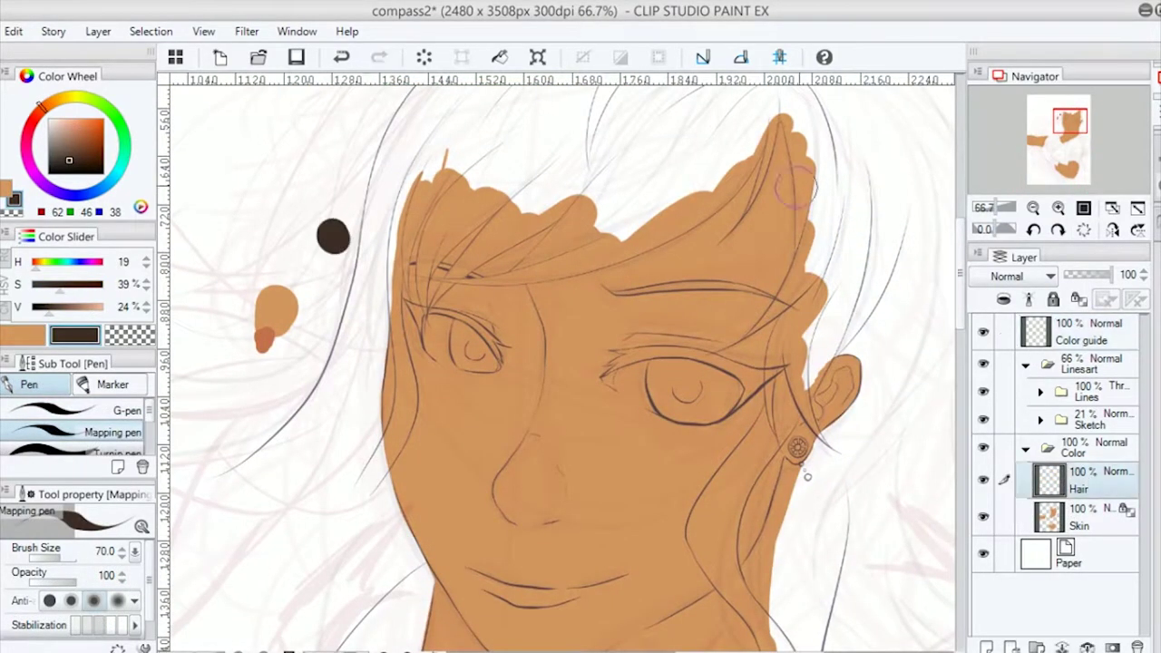
pyautogui.scroll(2, 806, 475)
pyautogui.moveTo(717, 372); pyautogui.dragTo(777, 196)
pyautogui.moveTo(703, 381); pyautogui.dragTo(776, 188)
# Lower the Lines folder's opacity to 77% and return to the Hair layer.
pyautogui.click(1098, 391)
pyautogui.moveTo(1112, 274); pyautogui.dragTo(1100, 274)
pyautogui.click(1080, 481)
# Paint dark brown strands from the parting over the forehead, beside the ear-side temple and in front of the ear on the Hair layer.
pyautogui.moveTo(777, 188)
pyautogui.mouseDown()
pyautogui.moveTo(798, 402)
pyautogui.moveTo(717, 508)
pyautogui.moveTo(798, 480)
pyautogui.moveTo(708, 381)
pyautogui.mouseUp()
pyautogui.moveTo(686, 100); pyautogui.dragTo(682, 526)
pyautogui.hotkey('ctrl', 'z')
pyautogui.moveTo(699, 381)
pyautogui.mouseDown()
pyautogui.moveTo(771, 544)
pyautogui.moveTo(766, 535)
pyautogui.mouseUp()
pyautogui.hotkey('ctrl', 'z')
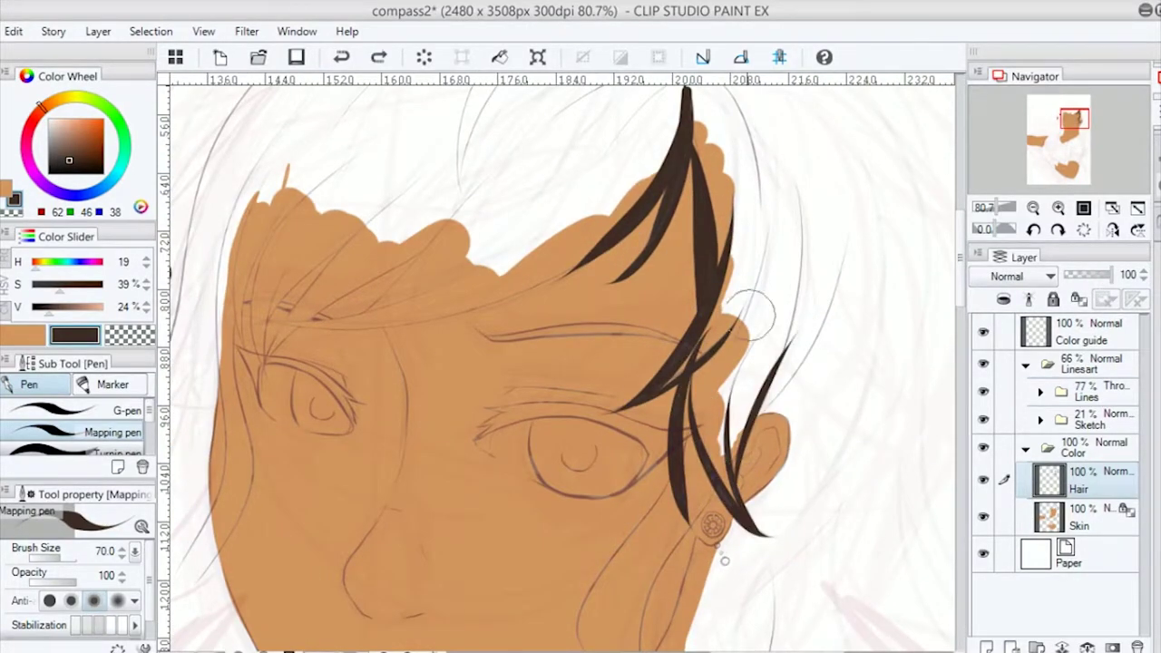
# Paint the long fringe strand sweeping from the parting across the forehead to the far temple, mirroring and rotating the canvas.
pyautogui.press('h')
pyautogui.press('-')
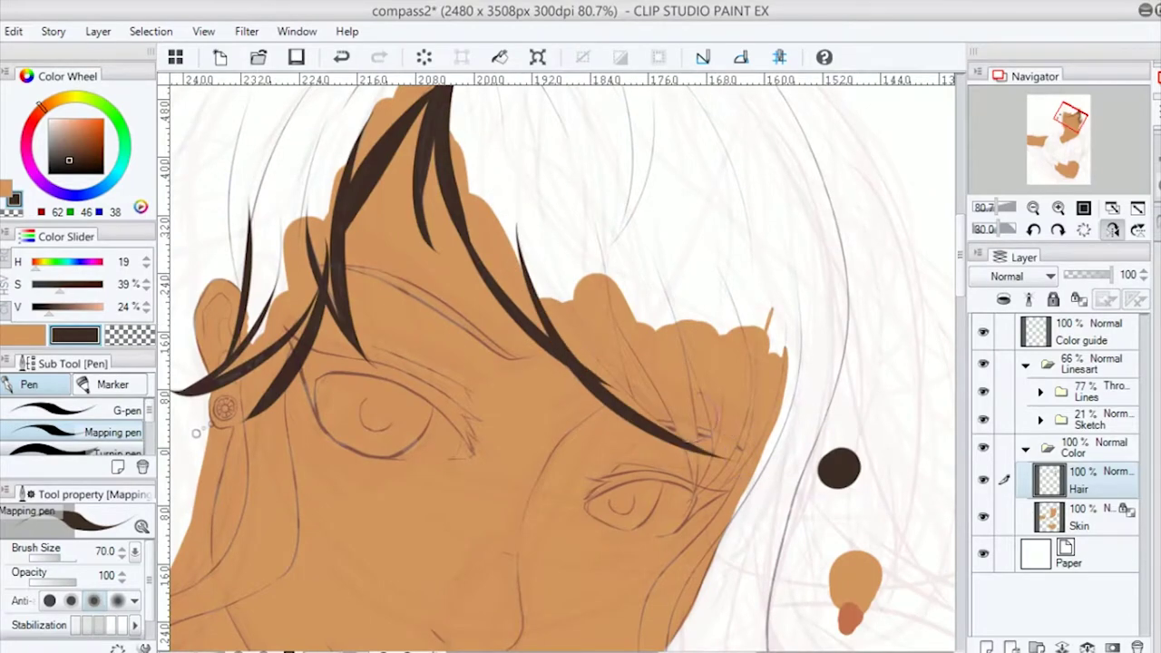
pyautogui.hotkey('ctrl', 'y')
pyautogui.press('h')
pyautogui.press('=')
# Paint the thin fringe strands over the far temple and the locks hanging beside the far eye.
pyautogui.moveTo(472, 297); pyautogui.dragTo(390, 426)
pyautogui.moveTo(535, 299); pyautogui.dragTo(401, 377)
pyautogui.moveTo(522, 265)
pyautogui.mouseDown()
pyautogui.moveTo(379, 396)
pyautogui.moveTo(402, 261)
pyautogui.mouseUp()
pyautogui.hotkey('ctrl', 'z')
pyautogui.moveTo(319, 406)
pyautogui.mouseDown()
pyautogui.moveTo(338, 353)
pyautogui.moveTo(387, 306)
pyautogui.mouseUp()
pyautogui.moveTo(402, 241); pyautogui.dragTo(349, 508)
pyautogui.moveTo(426, 426); pyautogui.dragTo(368, 542)
pyautogui.moveTo(361, 436)
pyautogui.mouseDown()
pyautogui.moveTo(267, 445)
pyautogui.moveTo(159, 330)
pyautogui.mouseUp()
# Paint the wavy hair strands running from the near temple past the cheek and below the earring.
pyautogui.moveTo(672, 322)
pyautogui.mouseDown()
pyautogui.moveTo(568, 463)
pyautogui.moveTo(676, 621)
pyautogui.mouseUp()
pyautogui.moveTo(675, 621); pyautogui.dragTo(630, 386)
pyautogui.moveTo(544, 263); pyautogui.dragTo(720, 510)
pyautogui.moveTo(653, 363); pyautogui.dragTo(585, 511)
pyautogui.moveTo(590, 217)
pyautogui.mouseDown()
pyautogui.moveTo(526, 408)
pyautogui.moveTo(594, 567)
pyautogui.mouseUp()
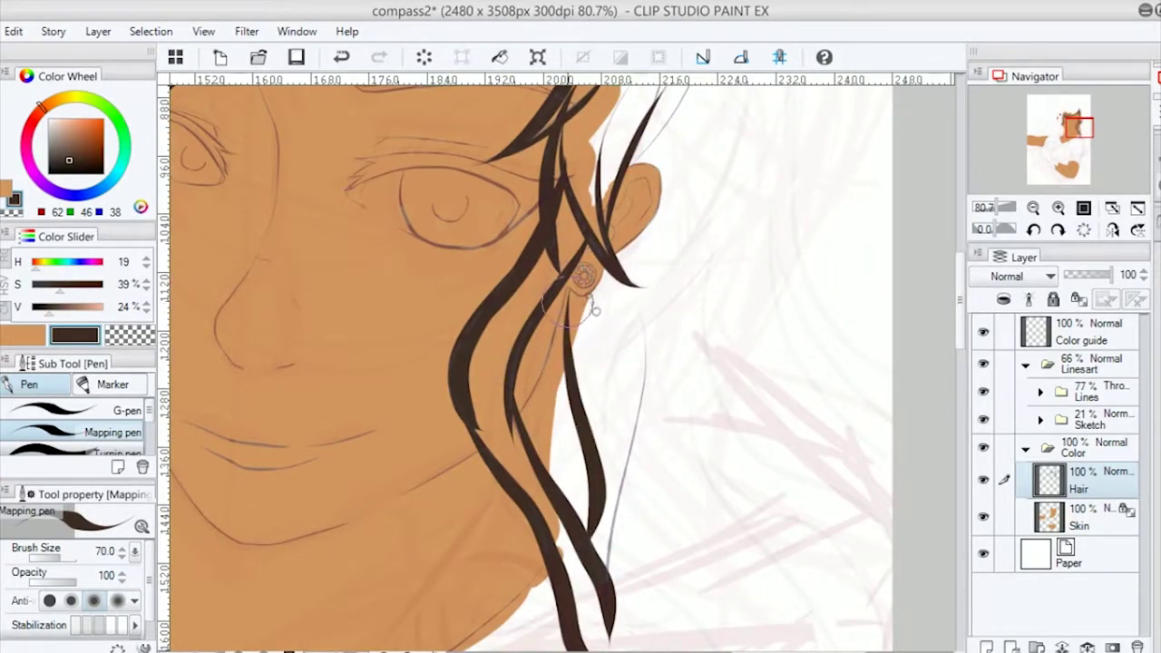
# Block in the fringe beside the parting and set the Lines folder to Normal blending at 100% opacity.
pyautogui.moveTo(417, 272); pyautogui.dragTo(592, 562)
pyautogui.moveTo(544, 322)
pyautogui.mouseDown()
pyautogui.moveTo(594, 290)
pyautogui.moveTo(669, 176)
pyautogui.moveTo(553, 260)
pyautogui.mouseUp()
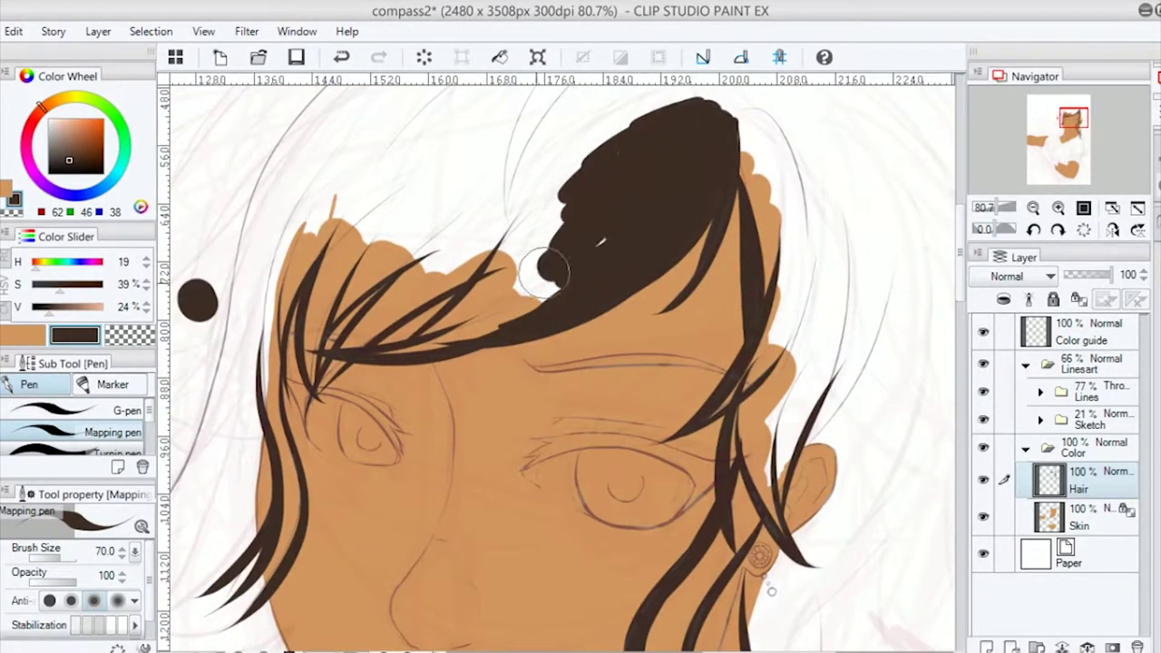
pyautogui.click(1089, 390)
pyautogui.click(1007, 276)
pyautogui.click(1032, 316)
# Fill the rest of the fringe and the hair beside the far temple with dark brown, keeping the gaps between strands.
pyautogui.moveTo(394, 349)
pyautogui.mouseDown()
pyautogui.moveTo(480, 299)
pyautogui.moveTo(547, 234)
pyautogui.mouseUp()
pyautogui.moveTo(345, 349)
pyautogui.mouseDown()
pyautogui.moveTo(453, 254)
pyautogui.moveTo(498, 181)
pyautogui.mouseUp()
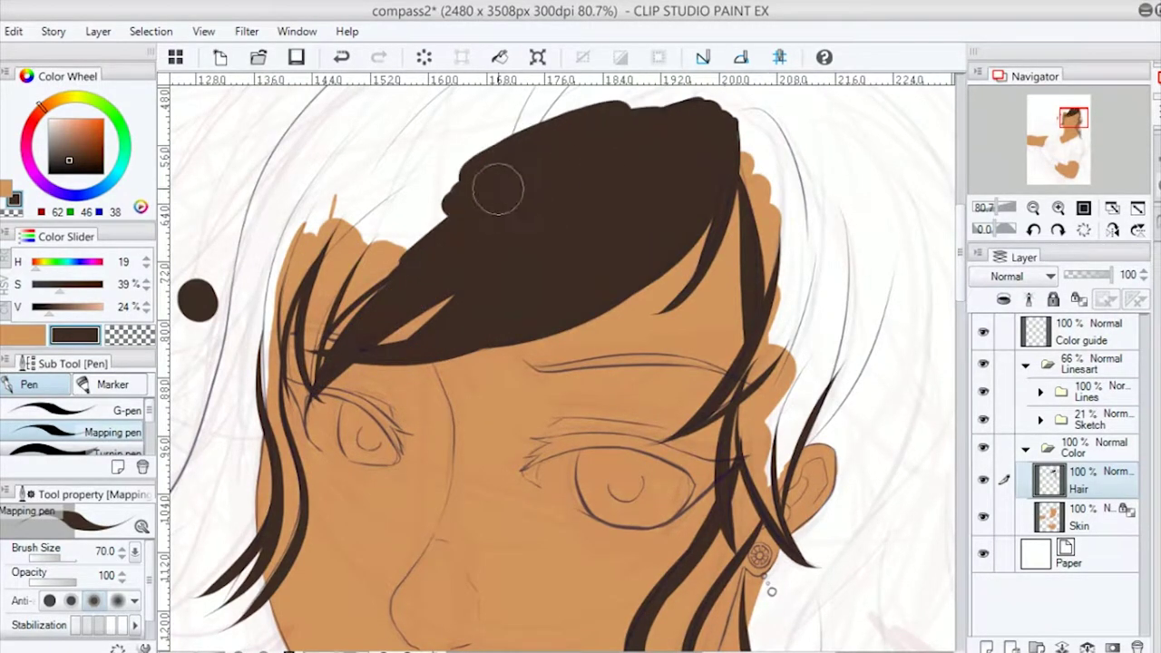
pyautogui.scroll(2, 498, 181)
pyautogui.moveTo(426, 435)
pyautogui.mouseDown()
pyautogui.moveTo(511, 308)
pyautogui.moveTo(363, 408)
pyautogui.moveTo(372, 545)
pyautogui.mouseUp()
pyautogui.press('e')
pyautogui.press('p')
pyautogui.moveTo(352, 451)
pyautogui.mouseDown()
pyautogui.moveTo(363, 327)
pyautogui.moveTo(427, 208)
pyautogui.mouseUp()
pyautogui.scroll(1, 427, 209)
pyautogui.moveTo(563, 236); pyautogui.dragTo(771, 191)
pyautogui.scroll(-1, 409, 352)
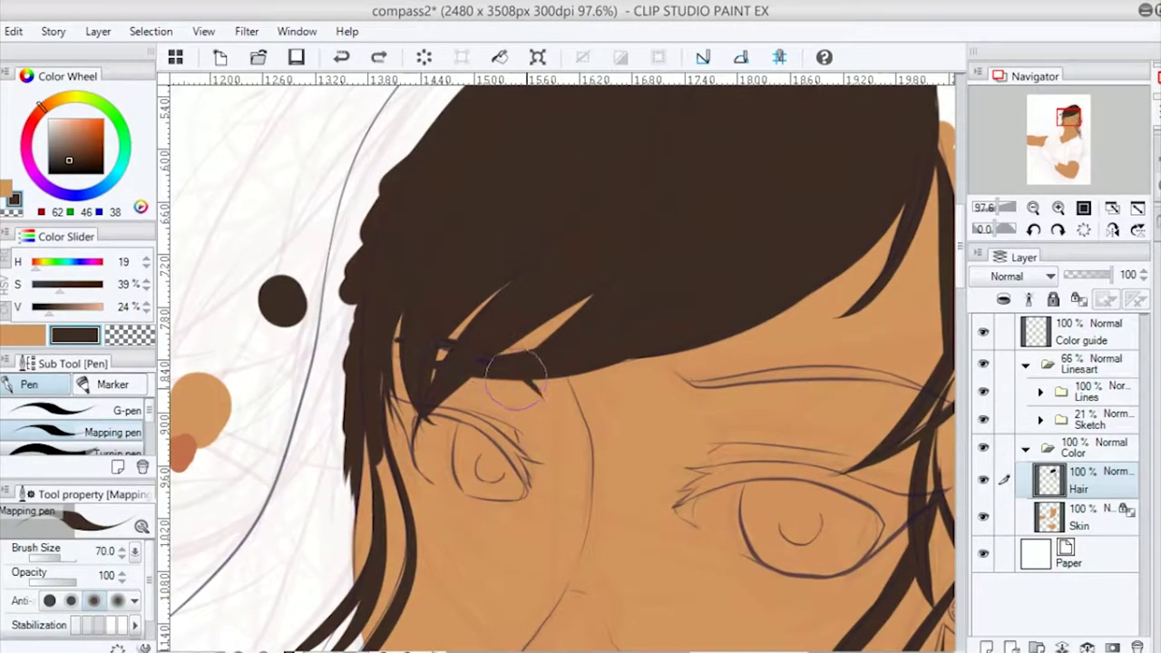
# Paint the near eyebrow in dark brown along its line art, mirroring the canvas for the strokes.
pyautogui.press('h')
pyautogui.scroll(3, 575, 291)
pyautogui.moveTo(604, 340)
pyautogui.mouseDown()
pyautogui.moveTo(572, 400)
pyautogui.moveTo(653, 309)
pyautogui.mouseUp()
pyautogui.moveTo(581, 362); pyautogui.dragTo(762, 263)
pyautogui.hotkey('ctrl', 'z')
pyautogui.moveTo(668, 301)
pyautogui.mouseDown()
pyautogui.moveTo(758, 286)
pyautogui.moveTo(746, 399)
pyautogui.mouseUp()
pyautogui.moveTo(798, 263); pyautogui.dragTo(714, 296)
pyautogui.moveTo(778, 354); pyautogui.dragTo(1134, 417)
pyautogui.moveTo(471, 245); pyautogui.dragTo(753, 197)
pyautogui.moveTo(617, 231); pyautogui.dragTo(798, 222)
pyautogui.hotkey('ctrl', 'z')
pyautogui.press('h')
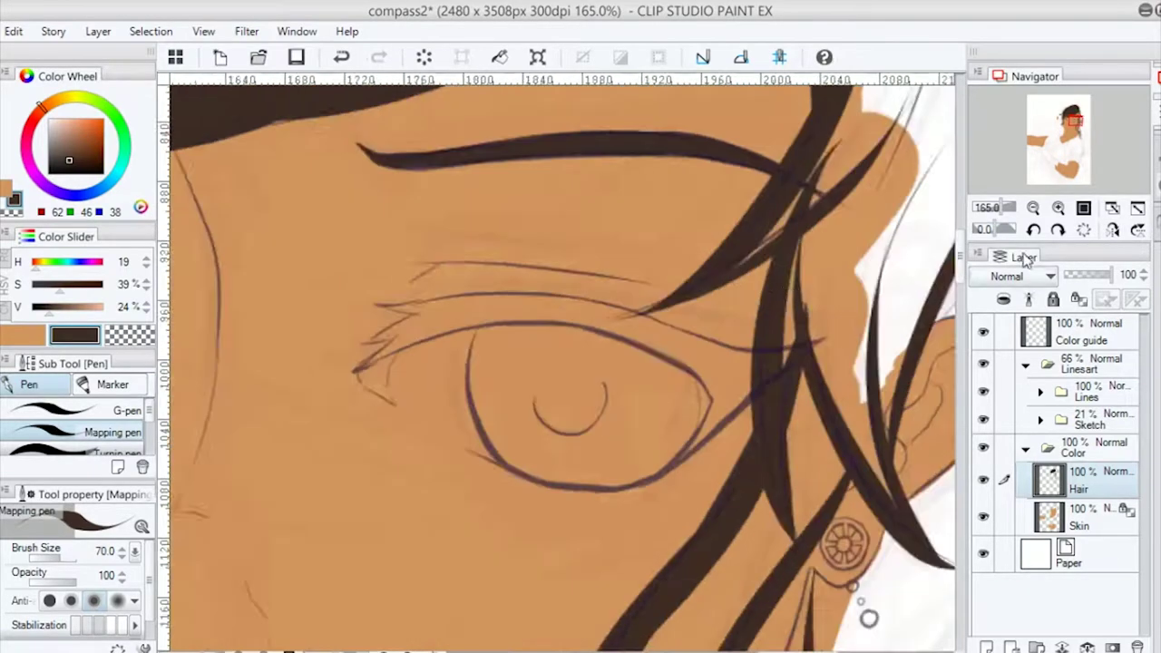
# Paint the upper lash lines of the eyes in dark brown, rotating the canvas to suit the strokes.
pyautogui.press('^')
pyautogui.press('^')
pyautogui.press('^')
pyautogui.moveTo(626, 265); pyautogui.dragTo(381, 453)
pyautogui.moveTo(436, 426)
pyautogui.mouseDown()
pyautogui.moveTo(414, 517)
pyautogui.moveTo(517, 362)
pyautogui.moveTo(620, 280)
pyautogui.mouseUp()
pyautogui.moveTo(472, 381); pyautogui.dragTo(693, 247)
pyautogui.press('-')
pyautogui.press('-')
pyautogui.hotkey('ctrl', '-')
pyautogui.moveTo(730, 313)
pyautogui.mouseDown()
pyautogui.moveTo(701, 338)
pyautogui.moveTo(647, 444)
pyautogui.moveTo(721, 407)
pyautogui.mouseUp()
pyautogui.moveTo(662, 381); pyautogui.dragTo(739, 331)
pyautogui.hotkey('ctrl', '-')
pyautogui.hotkey('ctrl', '+')
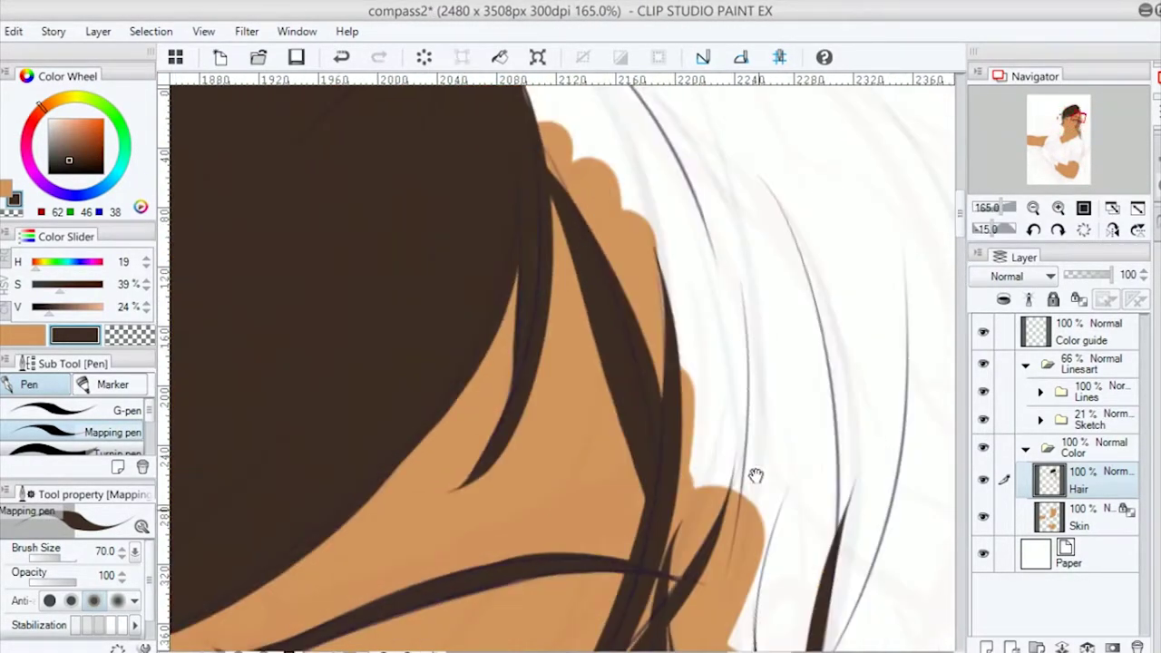
# Fill the hair on the far side of the head from the crown's outer edge down past the cheek and jaw.
pyautogui.hotkey('ctrl', '-')
pyautogui.hotkey('ctrl', '+')
pyautogui.moveTo(425, 240)
pyautogui.mouseDown()
pyautogui.moveTo(427, 537)
pyautogui.moveTo(402, 260)
pyautogui.moveTo(394, 336)
pyautogui.moveTo(365, 292)
pyautogui.mouseUp()
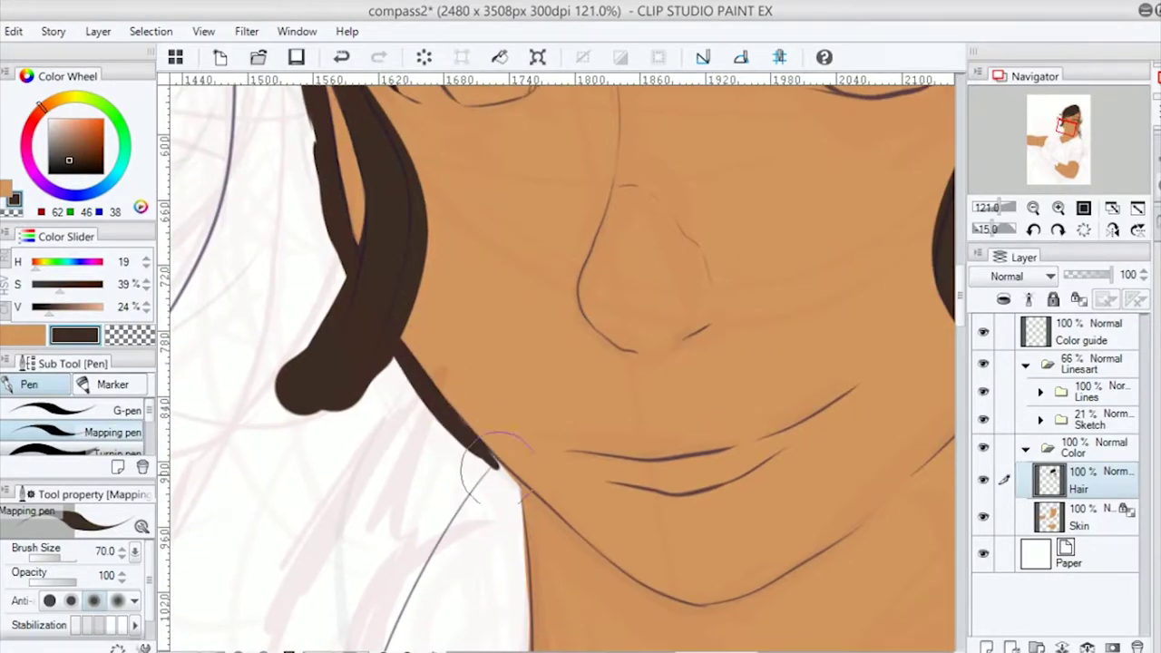
pyautogui.scroll(10, 752, 208)
pyautogui.moveTo(752, 208); pyautogui.dragTo(862, 221)
pyautogui.scroll(-3, 419, 305)
pyautogui.moveTo(419, 306); pyautogui.dragTo(412, 635)
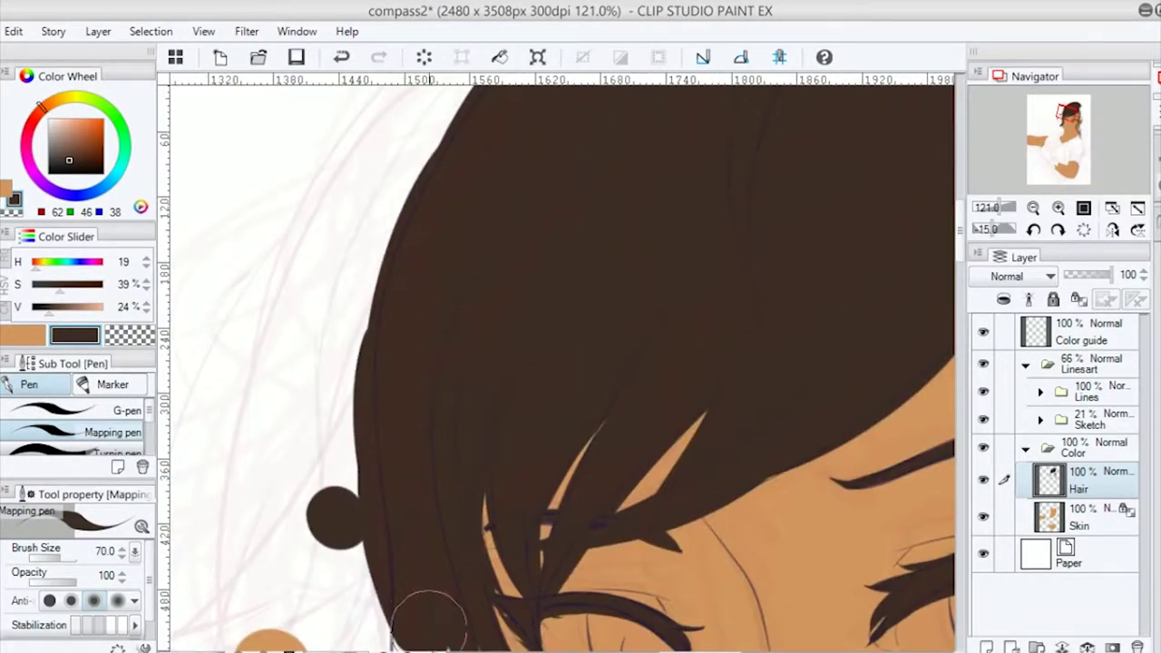
pyautogui.scroll(-8, 475, 358)
pyautogui.moveTo(461, 402)
pyautogui.mouseDown()
pyautogui.moveTo(571, 612)
pyautogui.moveTo(300, 471)
pyautogui.mouseUp()
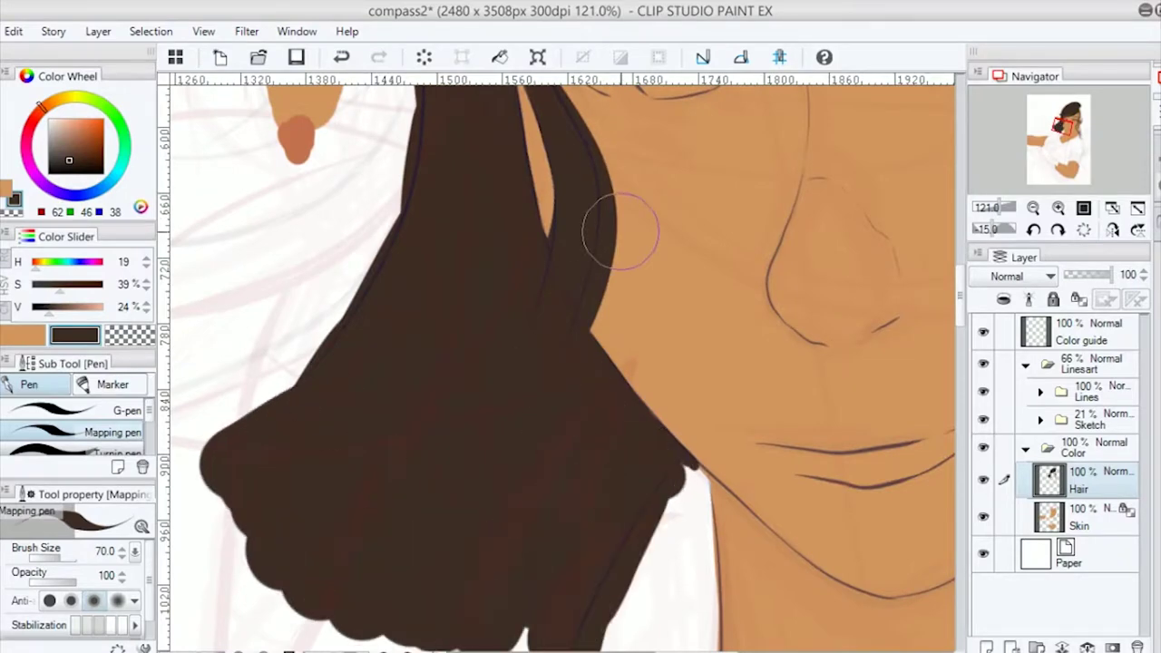
# Fill the hair between the parting and the ear over the near temple.
pyautogui.scroll(-3, 595, 228)
pyautogui.moveTo(580, 163); pyautogui.dragTo(633, 252)
pyautogui.scroll(5, 703, 133)
pyautogui.moveTo(572, 172)
pyautogui.mouseDown()
pyautogui.moveTo(640, 281)
pyautogui.moveTo(617, 381)
pyautogui.mouseUp()
pyautogui.hotkey('ctrl', 'z')
# Trim the hair colour around the earring and fill in the lock in front of the ear.
pyautogui.press('e')
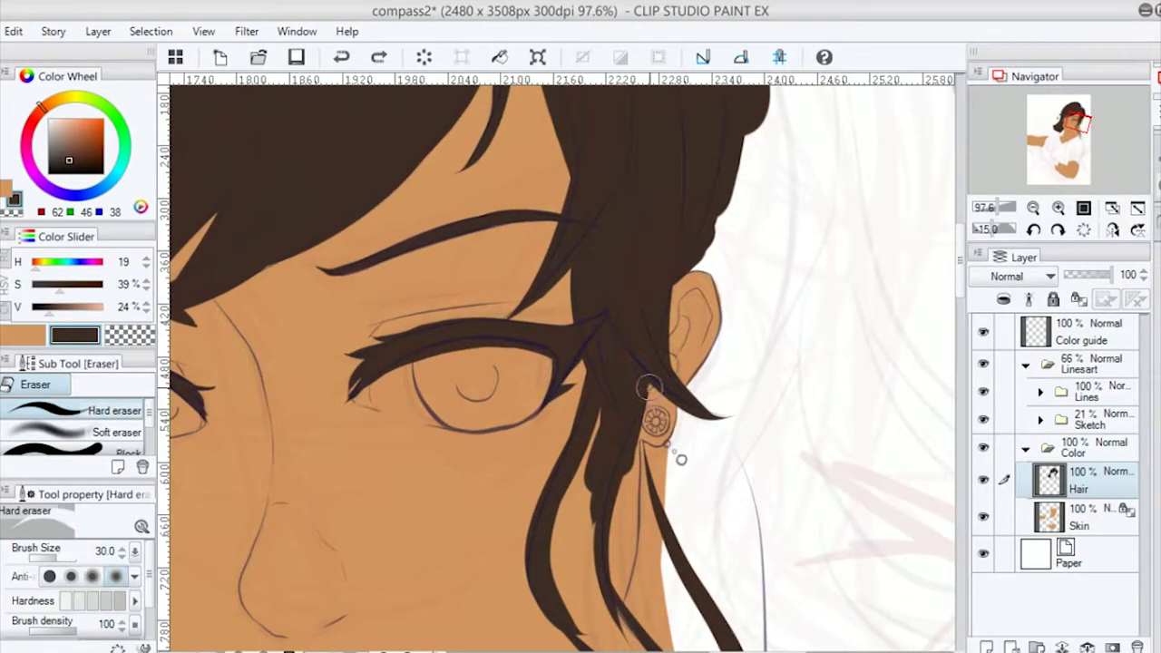
pyautogui.press('p')
pyautogui.moveTo(629, 550)
pyautogui.mouseDown()
pyautogui.moveTo(564, 371)
pyautogui.moveTo(594, 449)
pyautogui.mouseUp()
pyautogui.press('e')
pyautogui.press('p')
# Thicken the wavy cheek lock and paint the long outer strand hanging behind the ear, mirroring the canvas where needed.
pyautogui.moveTo(567, 300)
pyautogui.mouseDown()
pyautogui.moveTo(635, 553)
pyautogui.moveTo(531, 392)
pyautogui.moveTo(705, 602)
pyautogui.moveTo(820, 345)
pyautogui.moveTo(775, 479)
pyautogui.mouseUp()
pyautogui.scroll(-2, 707, 599)
pyautogui.moveTo(778, 324); pyautogui.dragTo(738, 622)
pyautogui.hotkey('ctrl', 'z')
pyautogui.press('h')
pyautogui.moveTo(466, 234); pyautogui.dragTo(333, 603)
pyautogui.press('h')
pyautogui.moveTo(277, 575); pyautogui.dragTo(368, 389)
pyautogui.scroll(2, 381, 362)
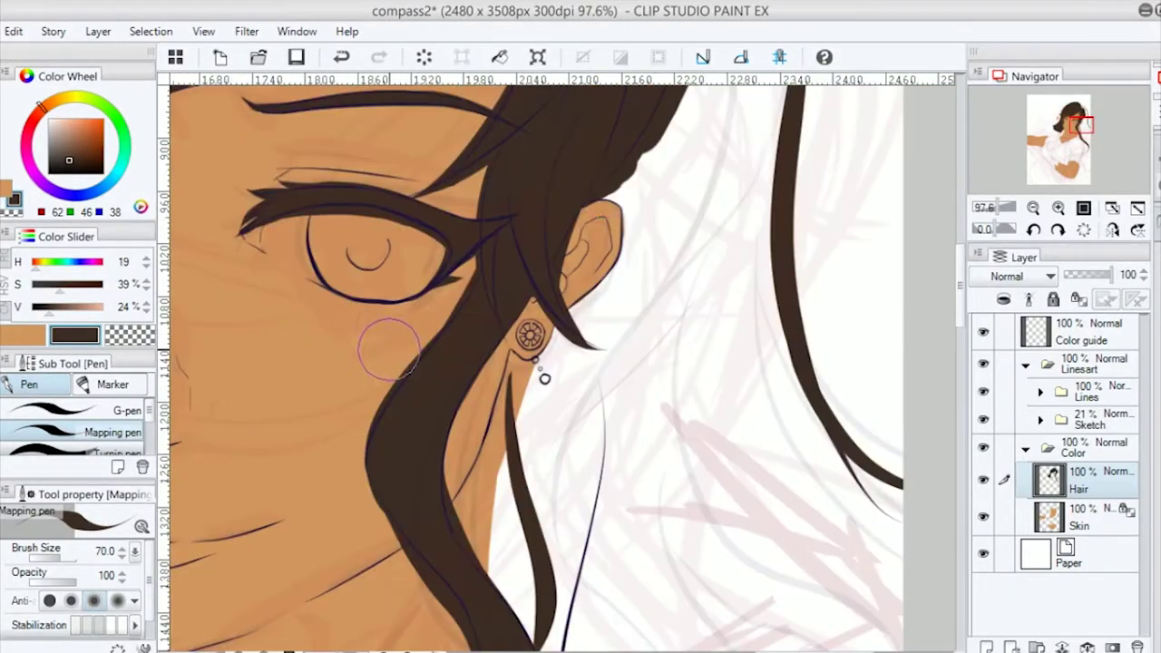
# Fill the hair behind the ear and below the earring with the Mapping pen at size 60, leaving the ear clear.
pyautogui.scroll(1, 615, 399)
pyautogui.press('[')
pyautogui.moveTo(646, 204)
pyautogui.mouseDown()
pyautogui.moveTo(526, 308)
pyautogui.moveTo(508, 435)
pyautogui.moveTo(552, 511)
pyautogui.mouseUp()
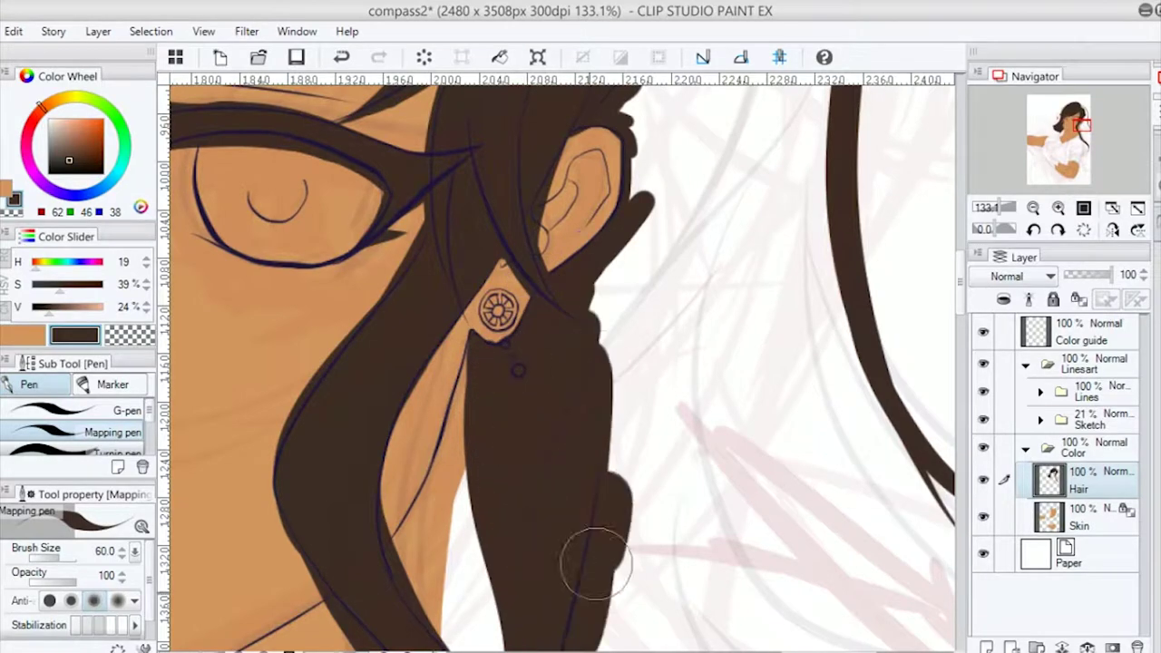
pyautogui.moveTo(544, 381); pyautogui.dragTo(471, 616)
pyautogui.moveTo(635, 182); pyautogui.dragTo(562, 490)
pyautogui.moveTo(762, 154); pyautogui.dragTo(580, 526)
pyautogui.press('e')
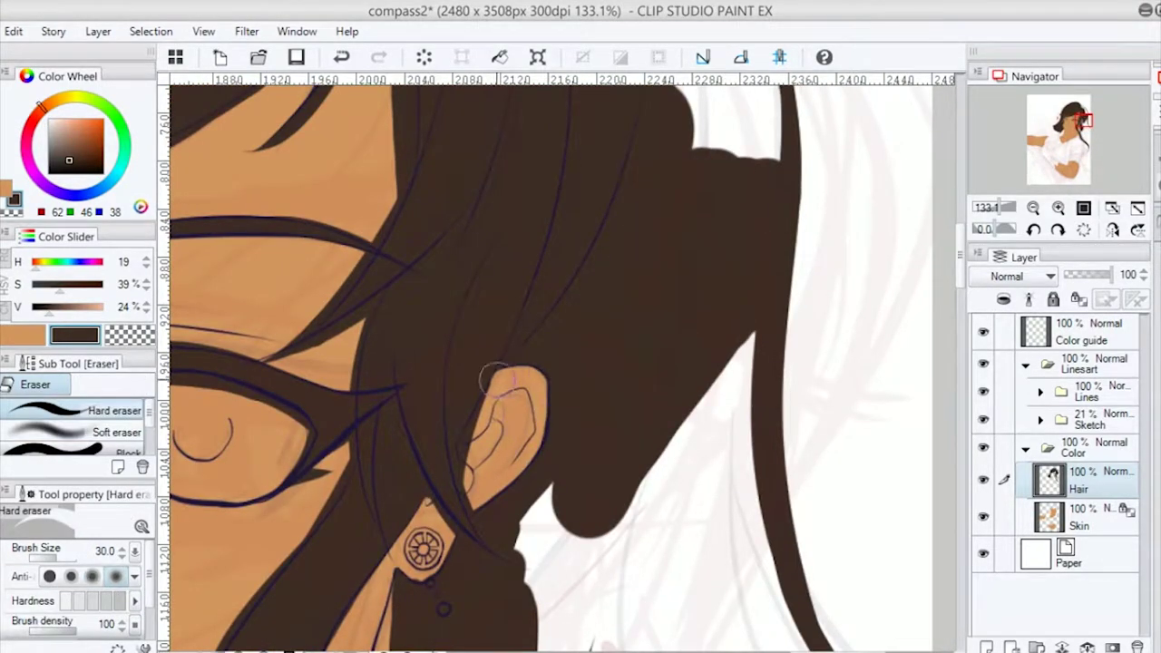
# Lower the Lines folder's opacity to 45% and return to the Hair layer with the pen.
pyautogui.click(1089, 391)
pyautogui.moveTo(1112, 274)
pyautogui.mouseDown()
pyautogui.moveTo(1074, 275)
pyautogui.moveTo(1086, 274)
pyautogui.mouseUp()
pyautogui.click(1088, 479)
pyautogui.press('p')
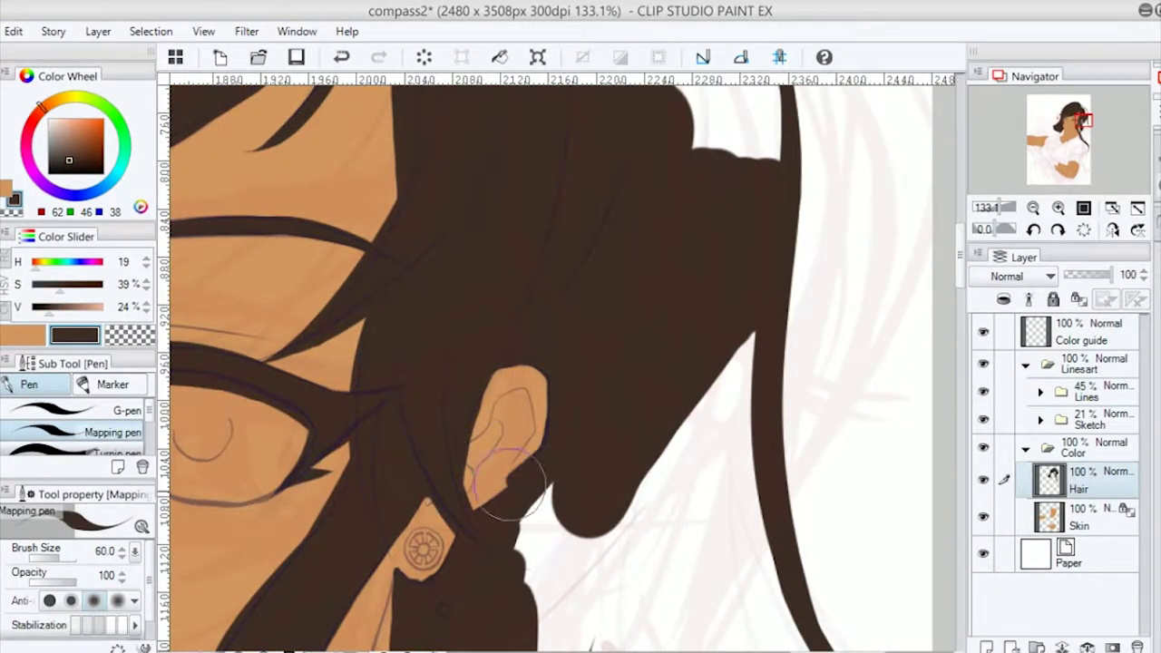
# Fill the hair mass along the near side of the head out to its rounded outer edge.
pyautogui.scroll(5, 508, 476)
pyautogui.moveTo(420, 124)
pyautogui.mouseDown()
pyautogui.moveTo(454, 169)
pyautogui.moveTo(656, 332)
pyautogui.moveTo(670, 524)
pyautogui.mouseUp()
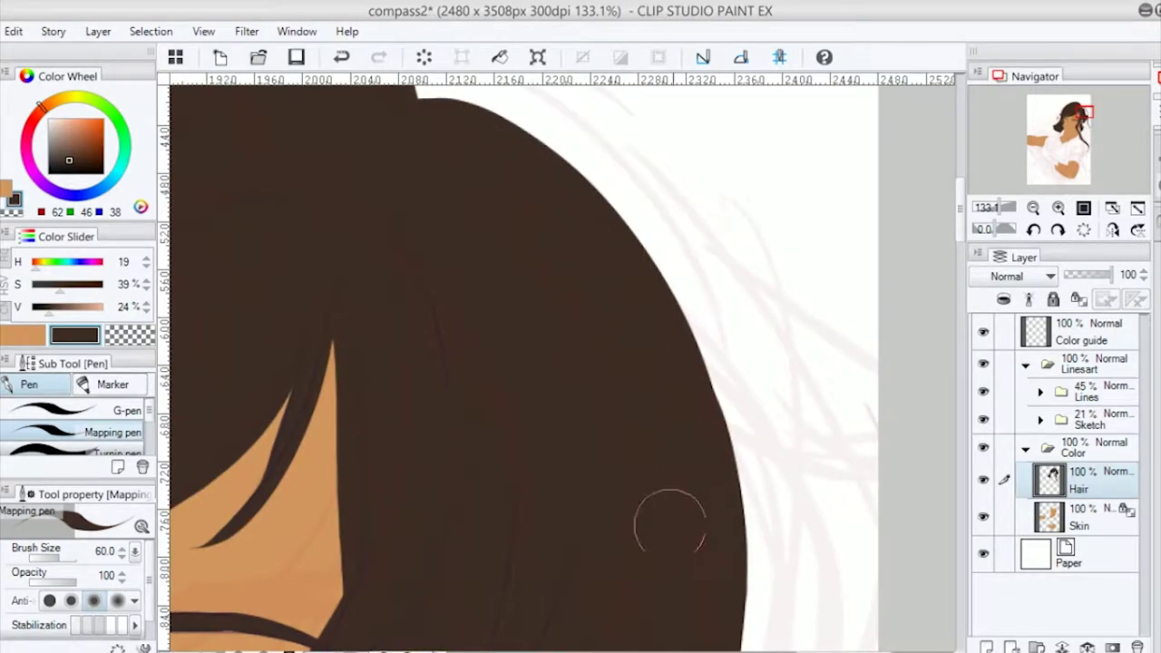
pyautogui.scroll(-3, 670, 525)
pyautogui.moveTo(544, 472)
pyautogui.mouseDown()
pyautogui.moveTo(590, 317)
pyautogui.moveTo(646, 340)
pyautogui.mouseUp()
pyautogui.scroll(-3, 647, 340)
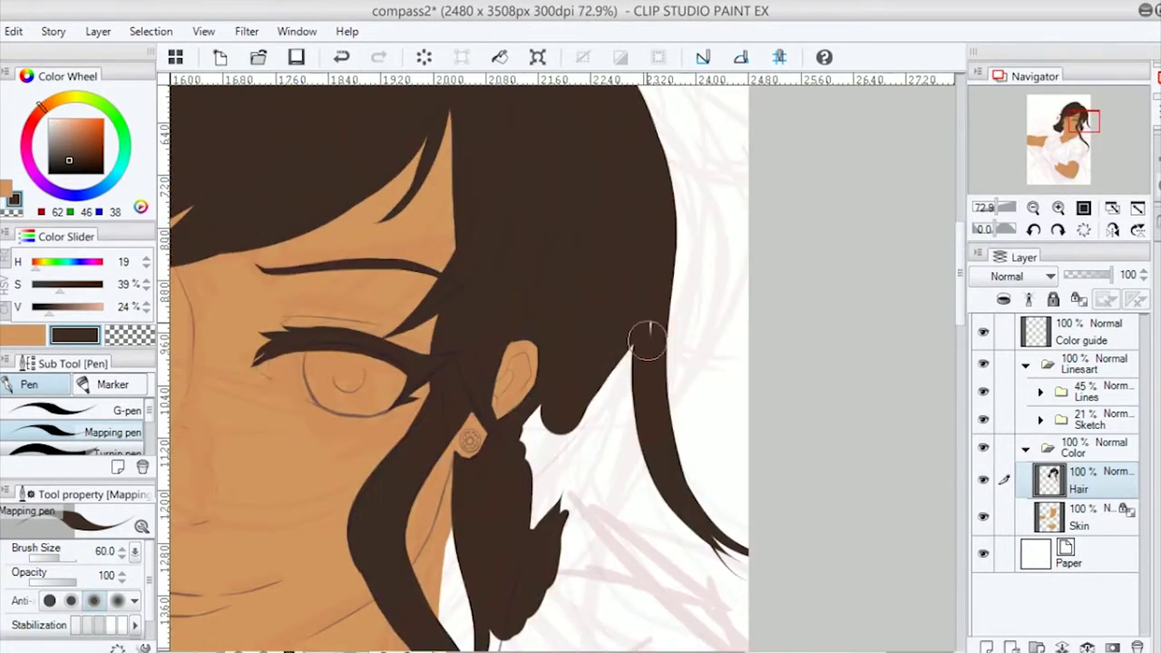
# Add a second outer strand behind the ear and extend the cheek lock down over the shoulder.
pyautogui.scroll(-3, 647, 341)
pyautogui.moveTo(674, 384); pyautogui.dragTo(705, 498)
pyautogui.scroll(-3, 705, 498)
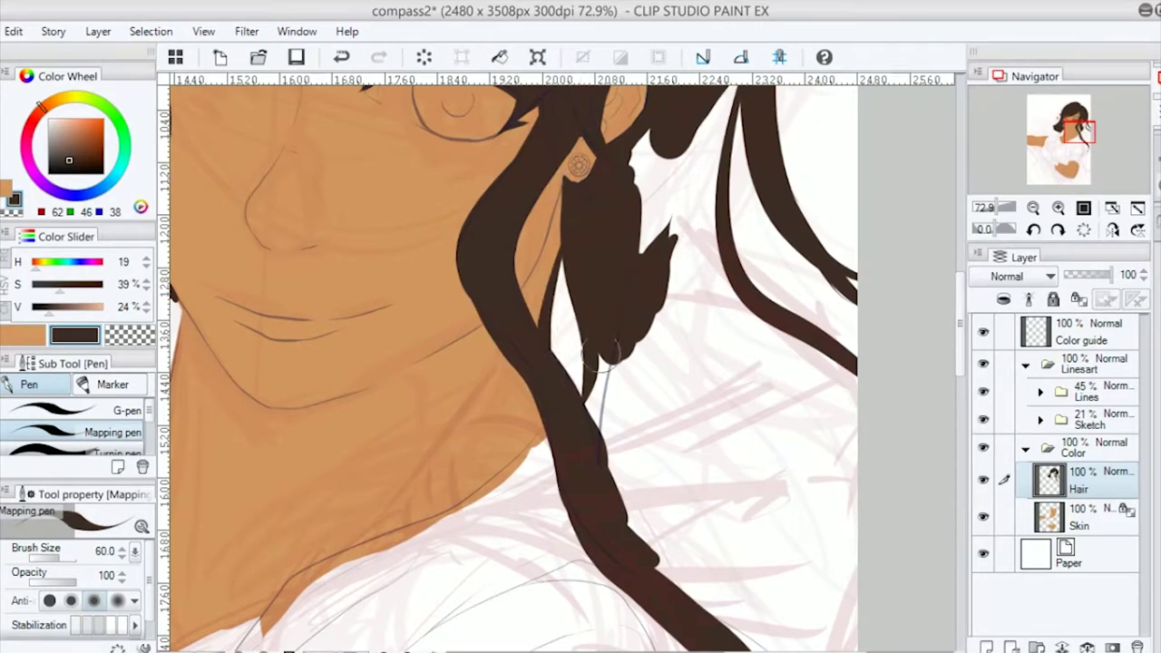
# Paint the curling ends of the long lock hanging beside the sleeve near the page edge.
pyautogui.scroll(-5, 601, 353)
pyautogui.scroll(2, 630, 342)
pyautogui.moveTo(671, 273)
pyautogui.mouseDown()
pyautogui.moveTo(699, 508)
pyautogui.moveTo(692, 494)
pyautogui.mouseUp()
pyautogui.hotkey('ctrl', 'z')
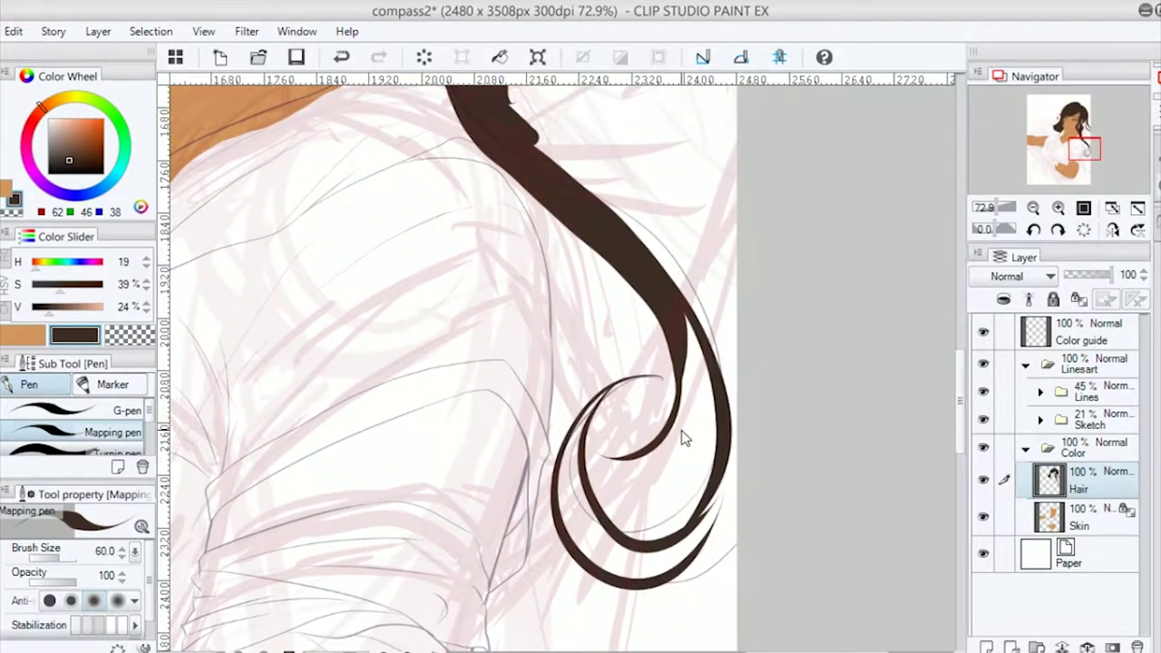
# Fill the long hair falling behind the near shoulder down to the curled ends.
pyautogui.scroll(-2, 684, 439)
pyautogui.moveTo(671, 199)
pyautogui.mouseDown()
pyautogui.moveTo(707, 435)
pyautogui.moveTo(663, 272)
pyautogui.moveTo(725, 245)
pyautogui.moveTo(717, 488)
pyautogui.mouseUp()
pyautogui.scroll(2, 718, 487)
pyautogui.moveTo(716, 277)
pyautogui.mouseDown()
pyautogui.moveTo(676, 318)
pyautogui.moveTo(662, 490)
pyautogui.moveTo(760, 508)
pyautogui.moveTo(816, 453)
pyautogui.mouseUp()
pyautogui.scroll(-3, 625, 431)
# Paint the windblown locks sweeping out from the far side of the head and thicken them above the outstretched arm.
pyautogui.scroll(3, 456, 402)
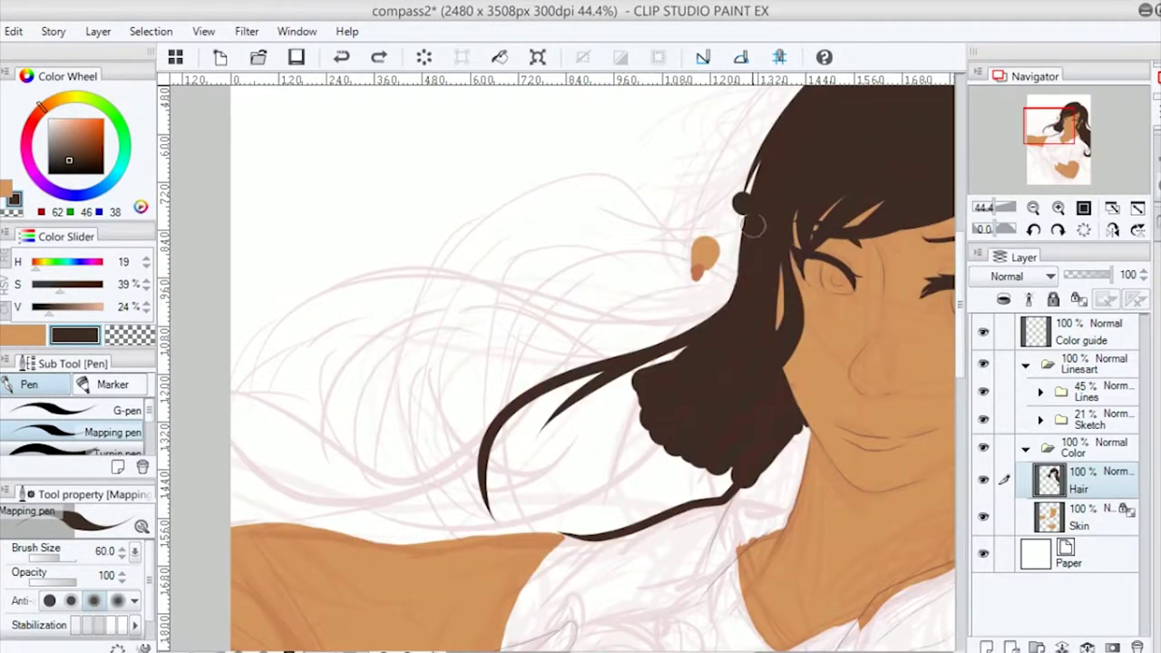
pyautogui.moveTo(740, 250)
pyautogui.mouseDown()
pyautogui.moveTo(581, 390)
pyautogui.moveTo(626, 476)
pyautogui.mouseUp()
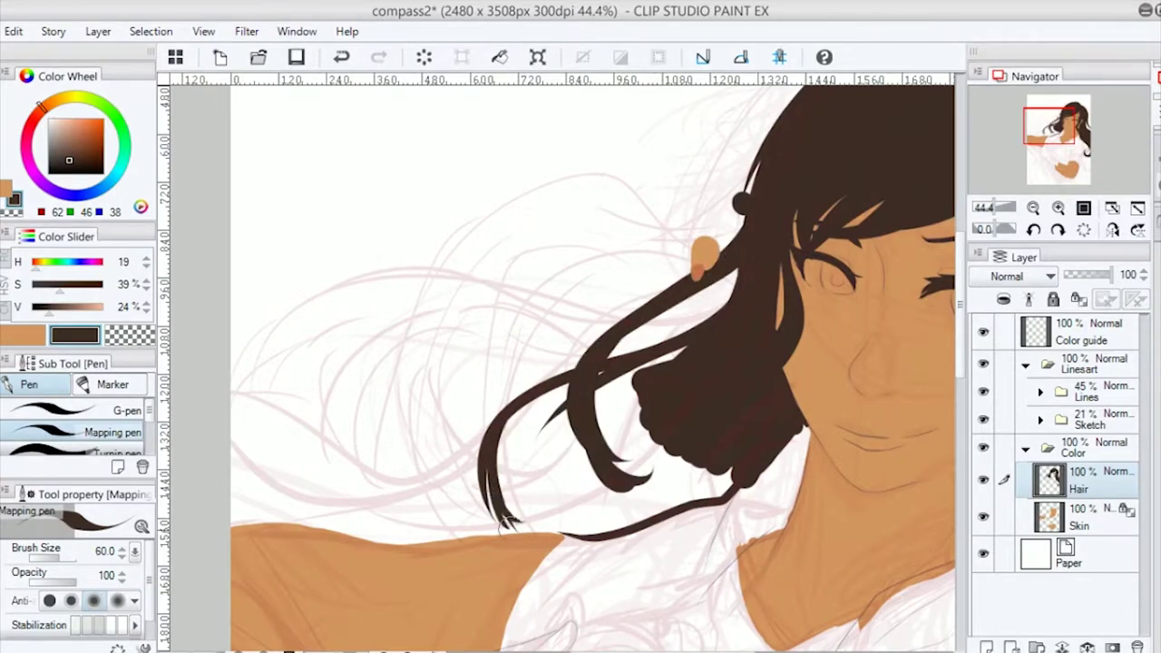
pyautogui.hotkey('ctrl', 'z')
pyautogui.moveTo(640, 413); pyautogui.dragTo(483, 473)
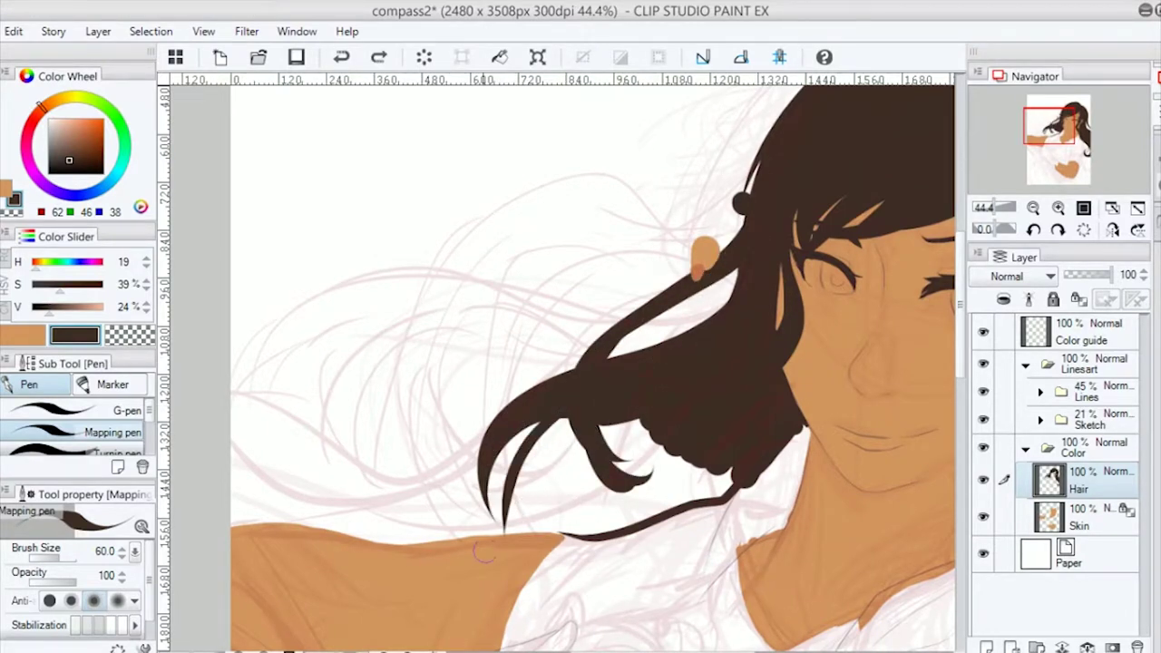
# Fill the windblown hair between the jaw and the outstretched arm's upper edge.
pyautogui.press('e')
pyautogui.hotkey('ctrl', 'z')
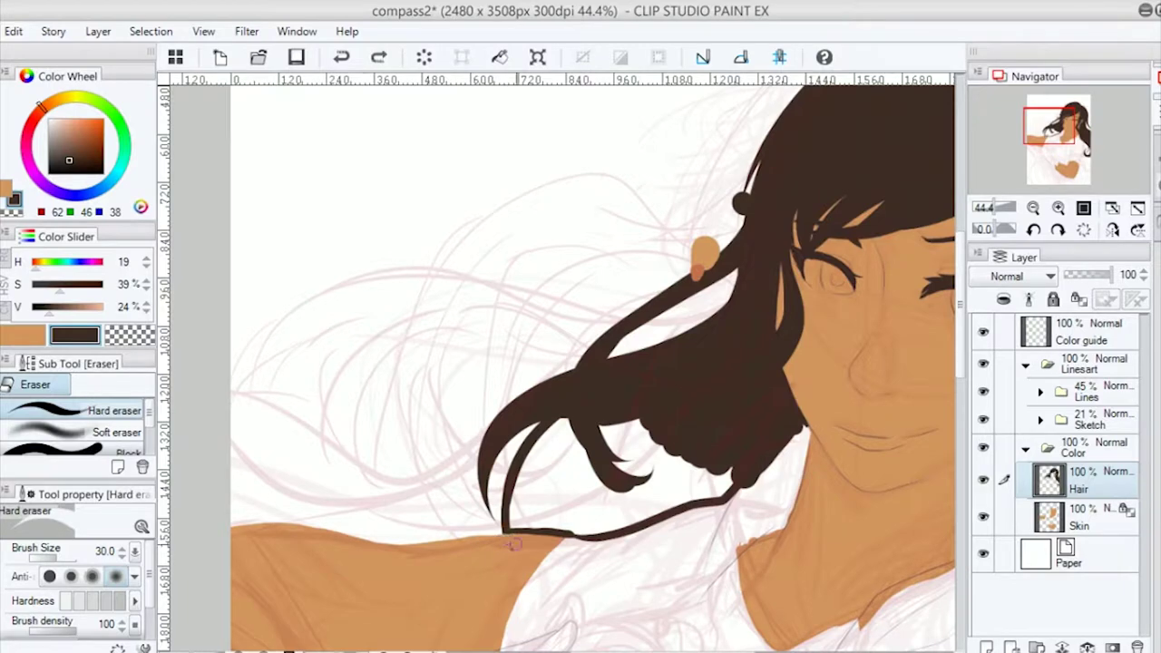
pyautogui.press('p')
pyautogui.scroll(-2, 508, 539)
pyautogui.moveTo(654, 426); pyautogui.dragTo(520, 375)
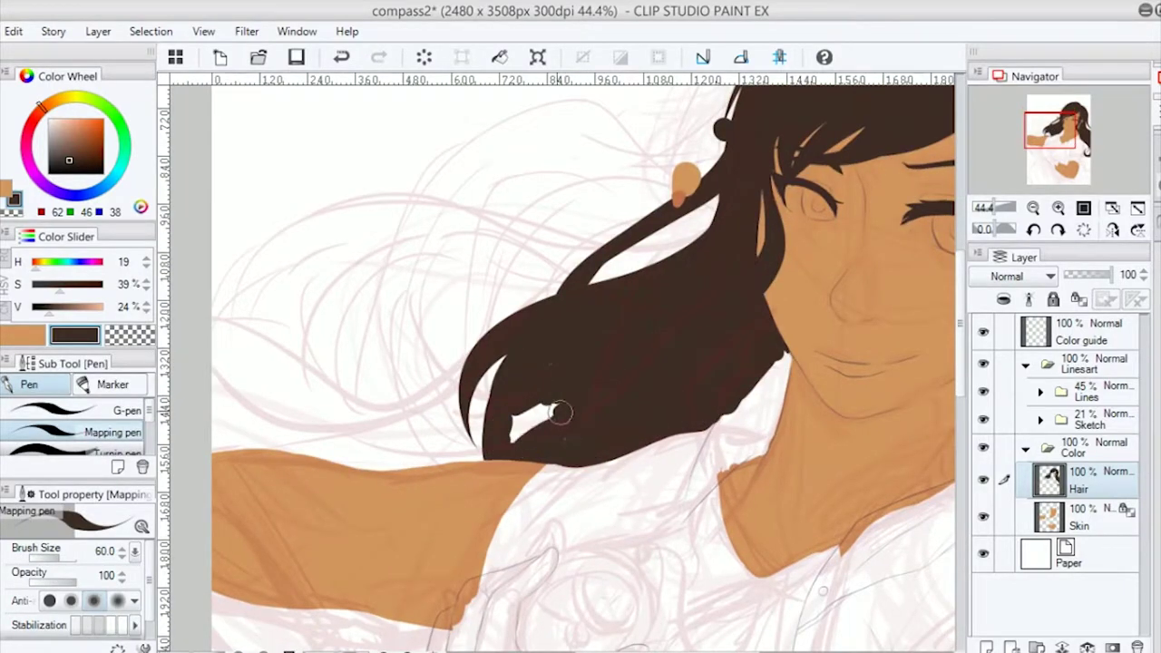
# Outline the outer windblown locks with long curved strokes reaching down to the outstretched arm.
pyautogui.scroll(-2, 570, 426)
pyautogui.moveTo(561, 313); pyautogui.dragTo(345, 390)
pyautogui.moveTo(544, 340); pyautogui.dragTo(408, 463)
pyautogui.hscroll(-2, 493, 461)
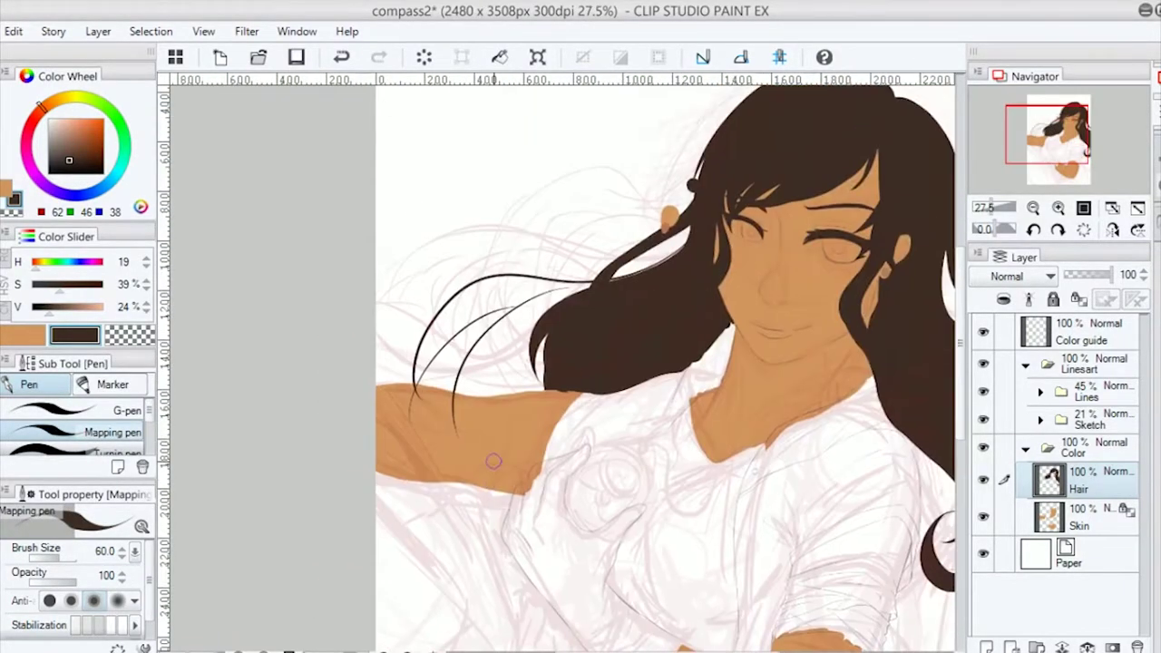
pyautogui.scroll(3, 493, 461)
pyautogui.press('e')
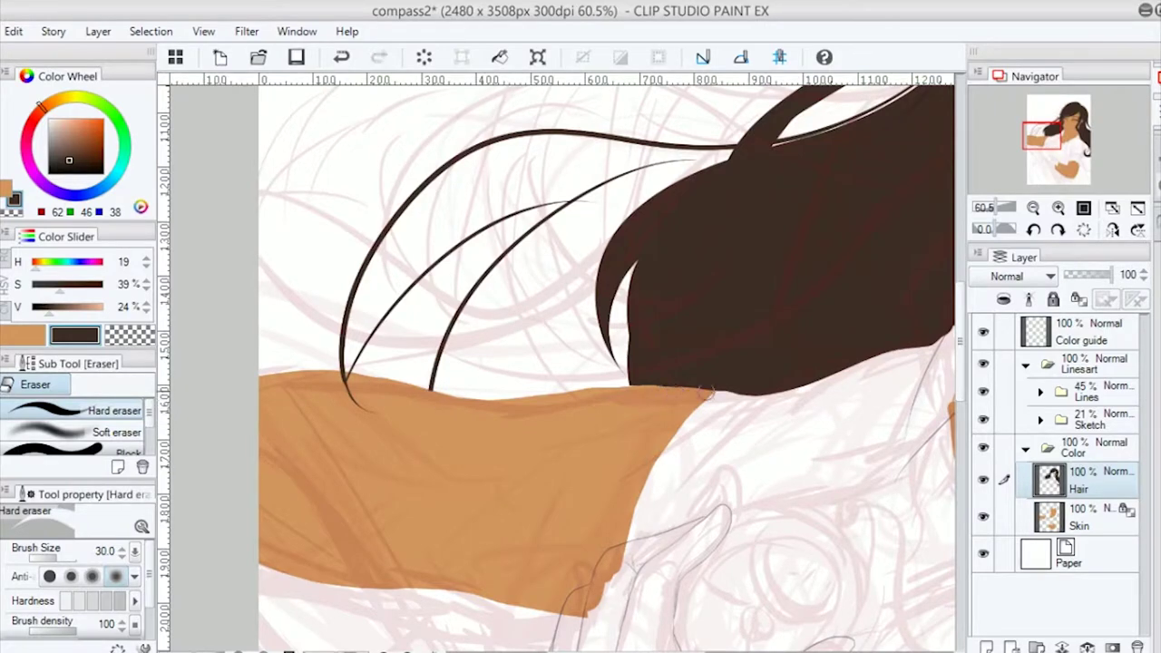
# Fill the outermost windblown lock, joining it to the main hair mass above the arm.
pyautogui.press('p')
pyautogui.scroll(1, 712, 395)
pyautogui.hotkey('ctrl', 'z')
pyautogui.moveTo(363, 474)
pyautogui.mouseDown()
pyautogui.moveTo(363, 332)
pyautogui.moveTo(407, 262)
pyautogui.moveTo(717, 193)
pyautogui.mouseUp()
pyautogui.scroll(1, 716, 192)
pyautogui.moveTo(690, 252); pyautogui.dragTo(782, 262)
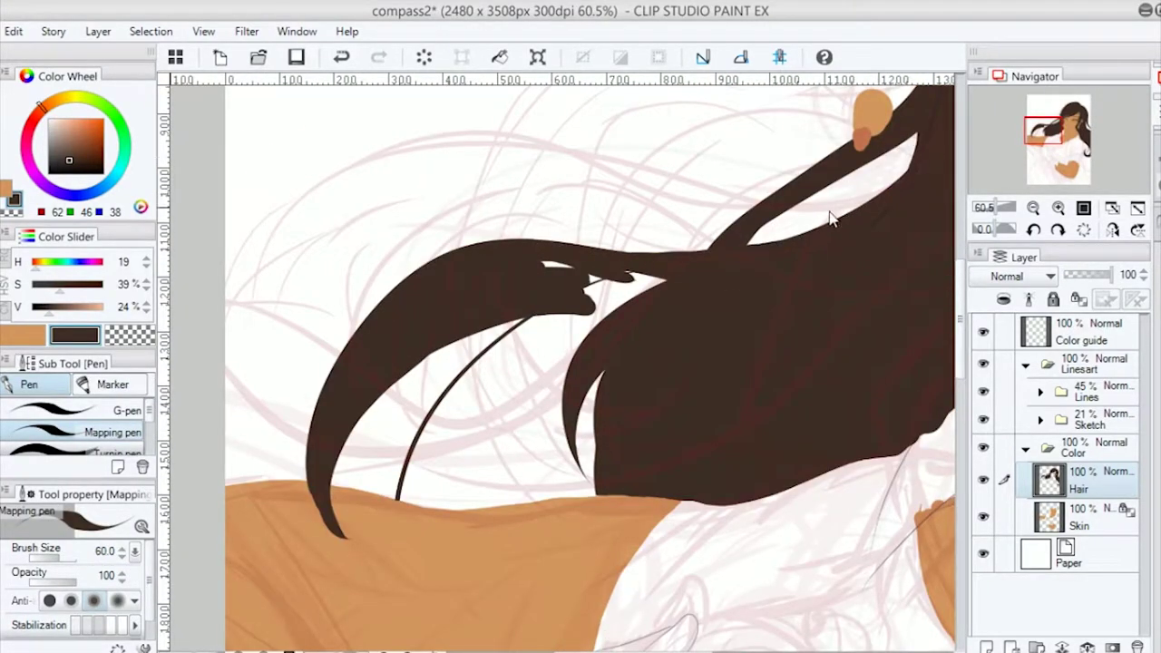
# Save the drawing and fill the gap between the inner windblown lock and the main hair down to the arm.
pyautogui.hotkey('ctrl', 's')
pyautogui.moveTo(591, 273)
pyautogui.mouseDown()
pyautogui.moveTo(445, 410)
pyautogui.moveTo(573, 477)
pyautogui.moveTo(396, 495)
pyautogui.mouseUp()
pyautogui.moveTo(451, 442)
pyautogui.mouseDown()
pyautogui.moveTo(479, 482)
pyautogui.moveTo(544, 494)
pyautogui.mouseUp()
# Add a layer mask to the Hair layer, lower its opacity to 49% and erase the hair overlapping the outstretched arm.
pyautogui.press('e')
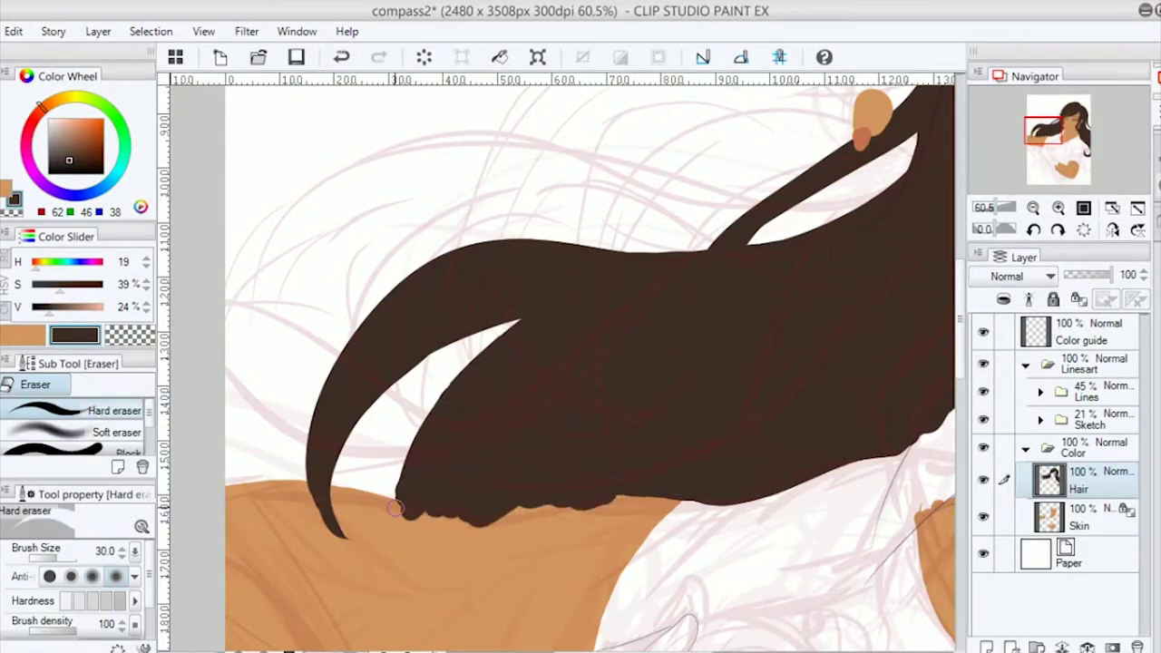
pyautogui.hotkey('ctrl', '+')
pyautogui.click(1112, 647)
pyautogui.moveTo(807, 250)
pyautogui.mouseDown()
pyautogui.moveTo(783, 306)
pyautogui.moveTo(461, 508)
pyautogui.moveTo(550, 409)
pyautogui.moveTo(775, 209)
pyautogui.mouseUp()
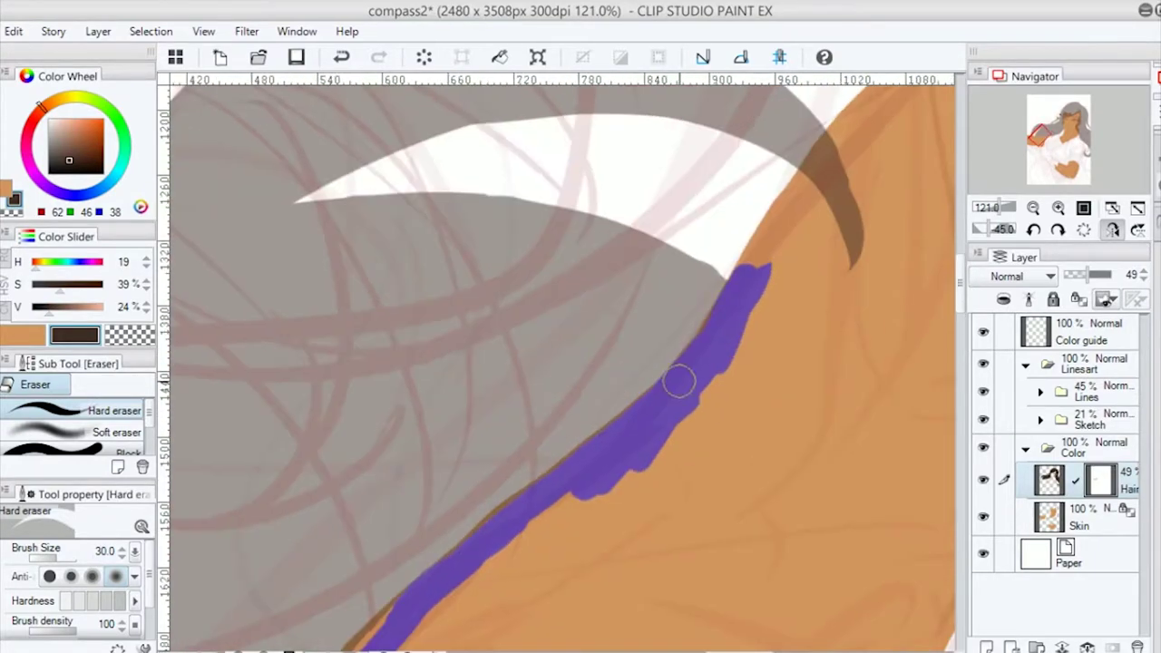
# Restore the Hair layer's opacity to 100% and turn off the display of its mask area.
pyautogui.click(1071, 524)
pyautogui.hotkey('ctrl', '-')
pyautogui.hotkey('ctrl', '-')
pyautogui.click(1052, 474)
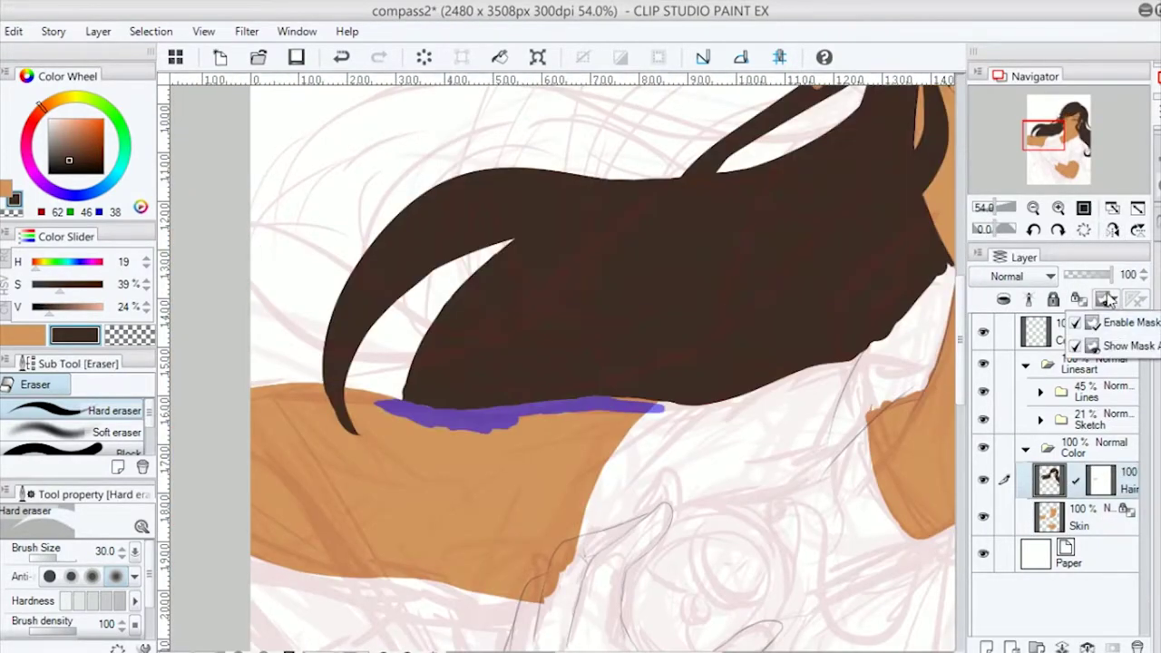
# Add an Eyes layer above Skin and paint the larger eye's iris purple (H 250, S 40%, V 67%).
pyautogui.hotkey('ctrl', '-')
pyautogui.hotkey('ctrl', '+')
pyautogui.press('p')
pyautogui.moveTo(771, 240)
pyautogui.mouseDown()
pyautogui.moveTo(798, 273)
pyautogui.moveTo(746, 272)
pyautogui.moveTo(871, 273)
pyautogui.moveTo(816, 300)
pyautogui.mouseUp()
pyautogui.hotkey('ctrl', 'z')
pyautogui.press('e')
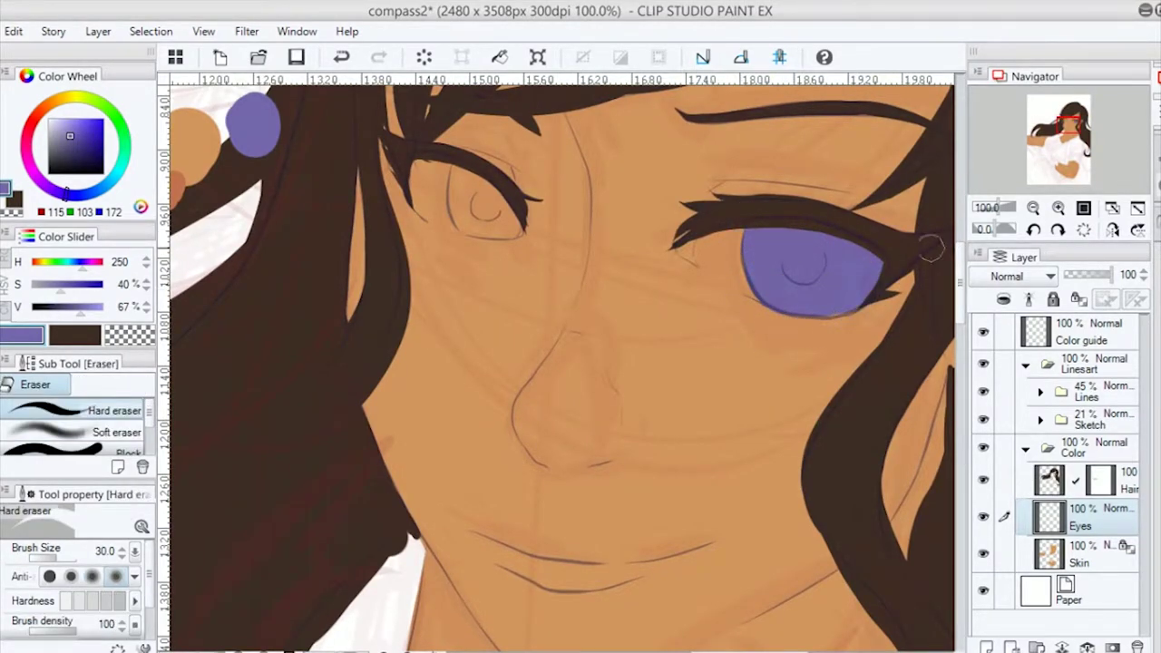
# Fill the smaller eye's iris with the same purple and hide the Lines folder to check its edges.
pyautogui.press('^')
pyautogui.press('^')
pyautogui.press('^')
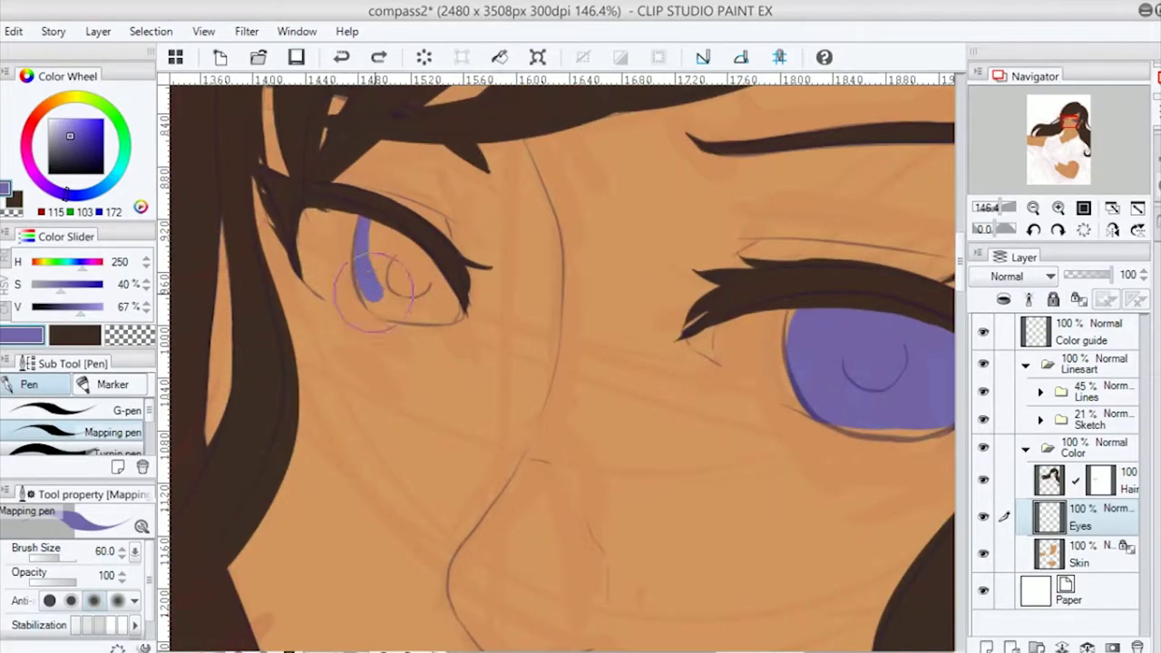
pyautogui.moveTo(367, 292); pyautogui.dragTo(426, 291)
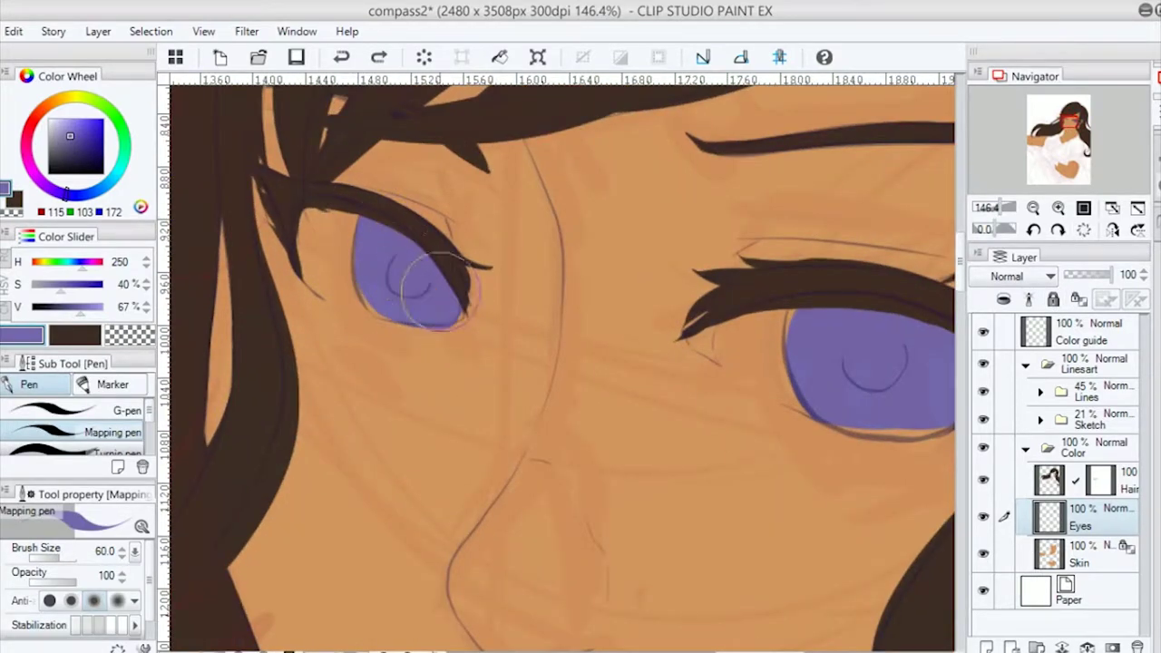
pyautogui.click(983, 391)
pyautogui.press('e')
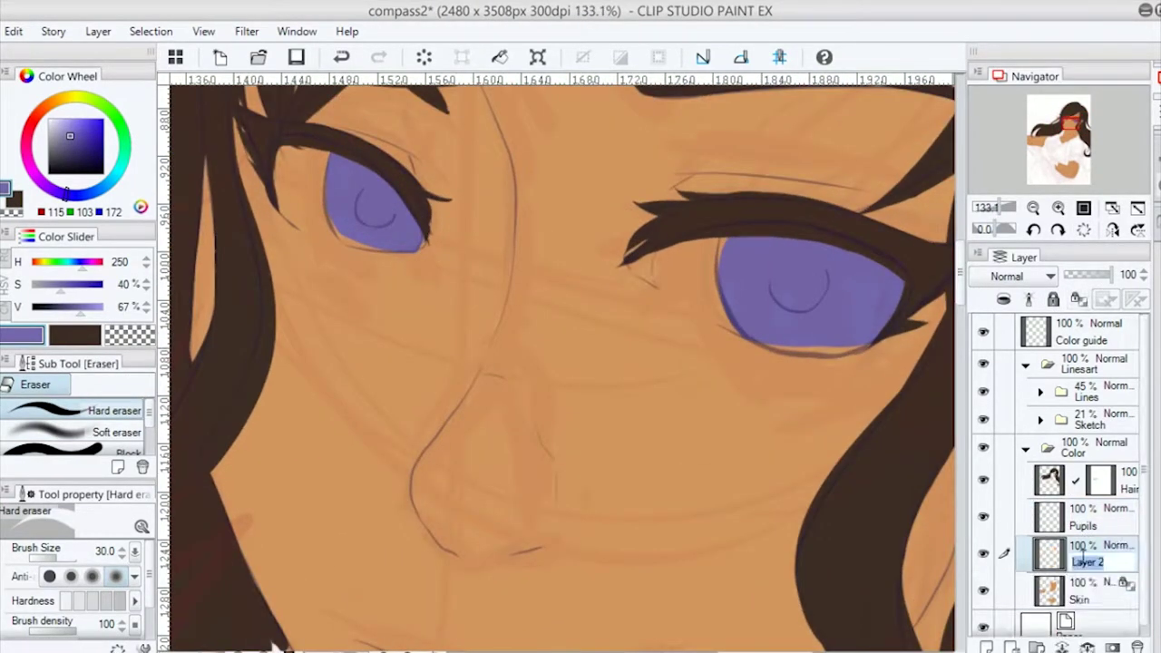
# Rename the iris layer Pupils, add an Eyes layer below it and paint the larger eye's white in off-white (H 19, S 5%, V 100%).
pyautogui.press('p')
pyautogui.moveTo(692, 247); pyautogui.dragTo(685, 270)
pyautogui.press('e')
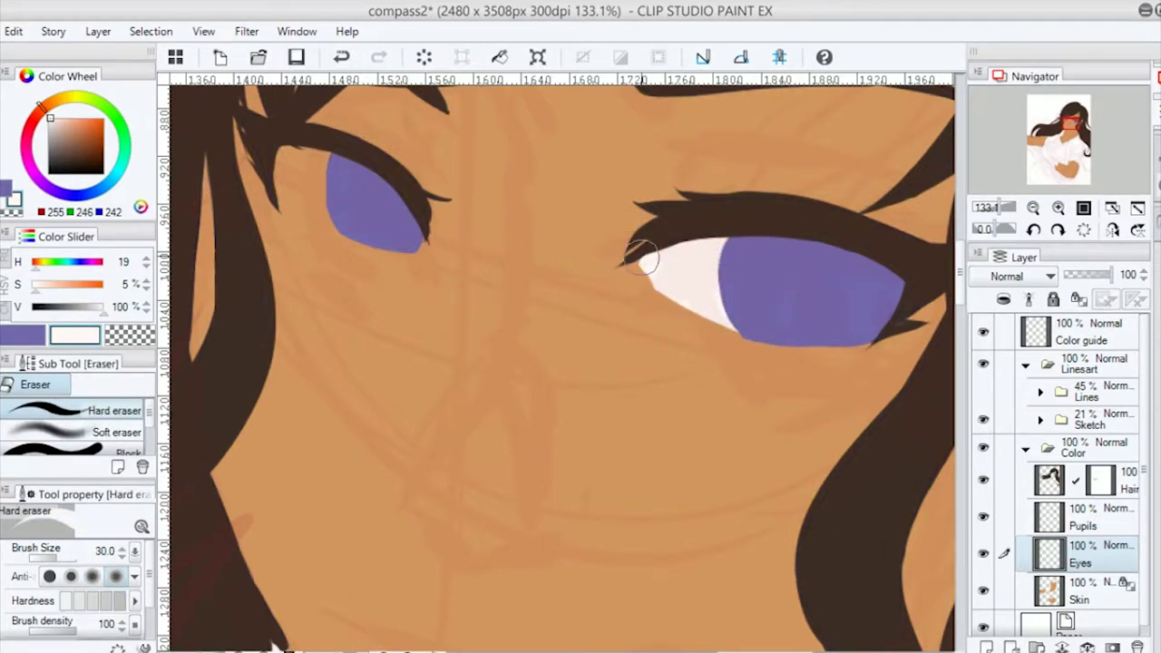
pyautogui.press('p')
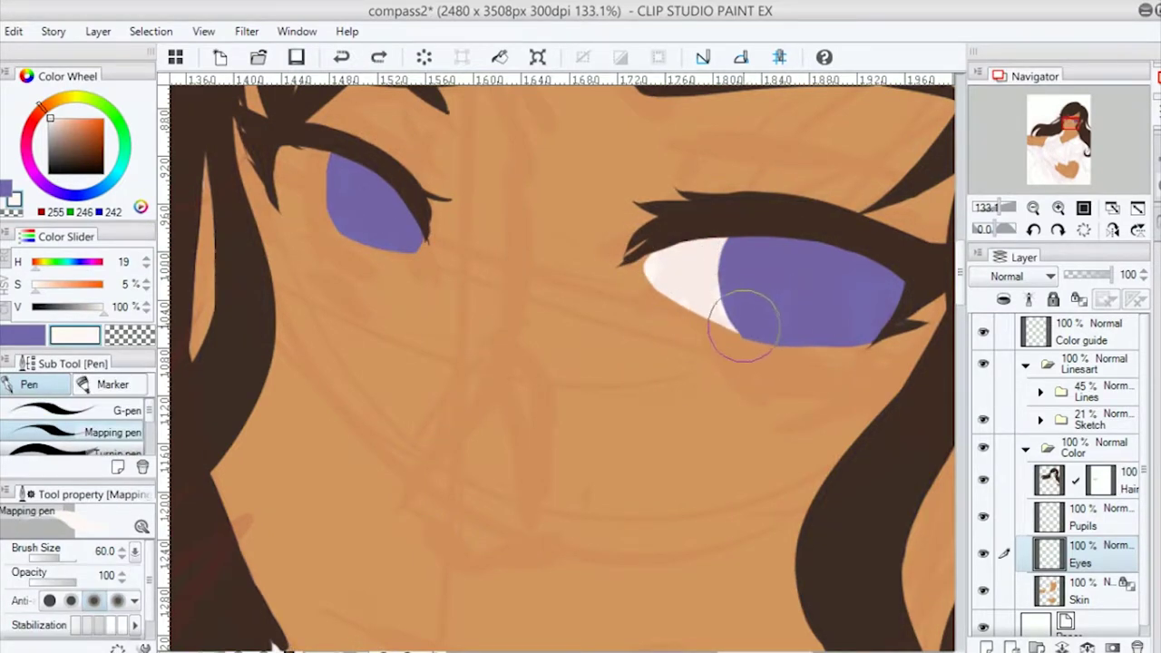
pyautogui.click(989, 392)
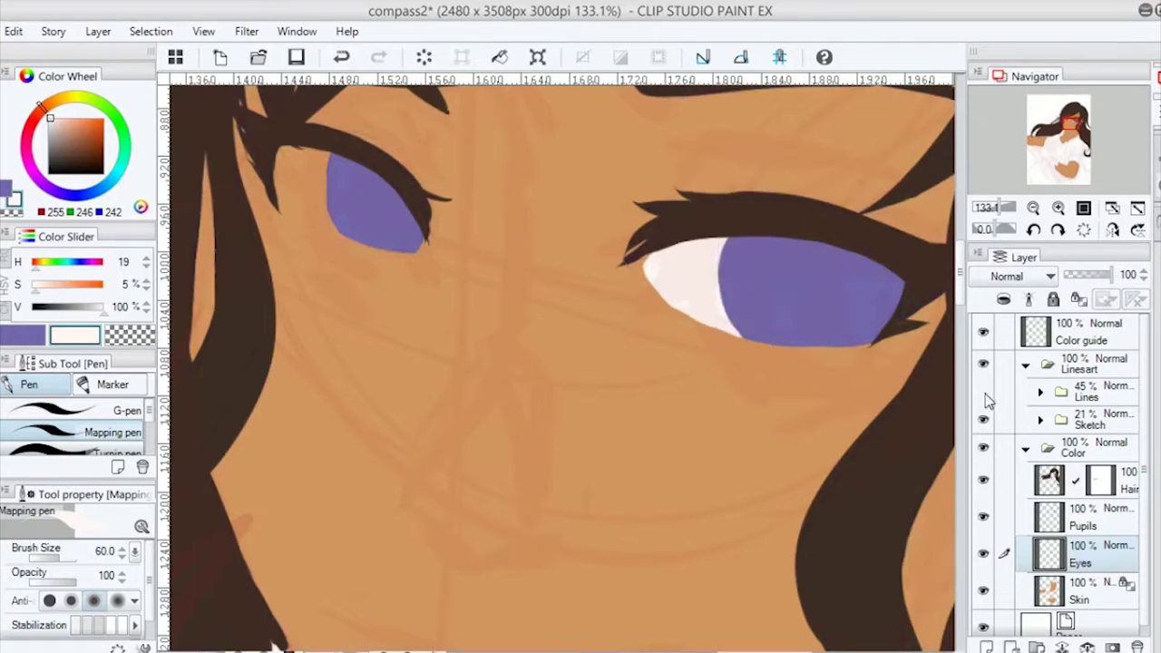
pyautogui.press('e')
pyautogui.click(989, 391)
# Paint the white of the smaller eye beside its iris in off-white, undoing stray strokes.
pyautogui.press('p')
pyautogui.moveTo(304, 158); pyautogui.dragTo(316, 174)
pyautogui.hotkey('ctrl', 'z')
pyautogui.hotkey('ctrl', 'z')
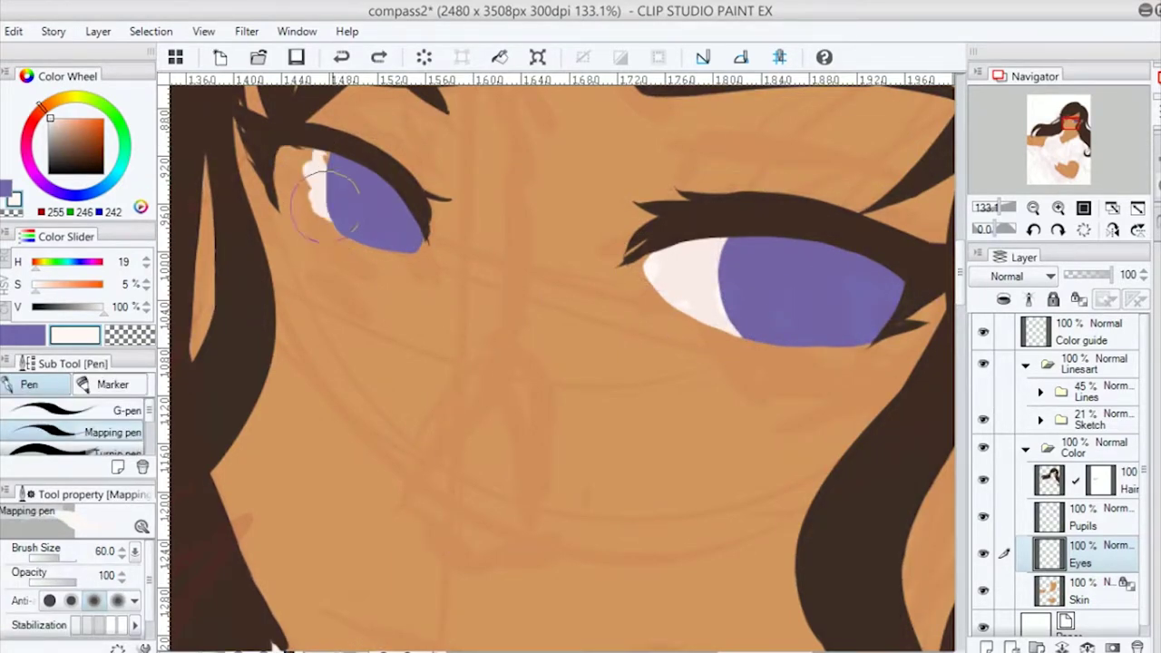
# Add a Glove layer and paint the thumb and the curve below the index finger in near-black (H 259, S 19%, V 18%).
pyautogui.scroll(-5, 313, 201)
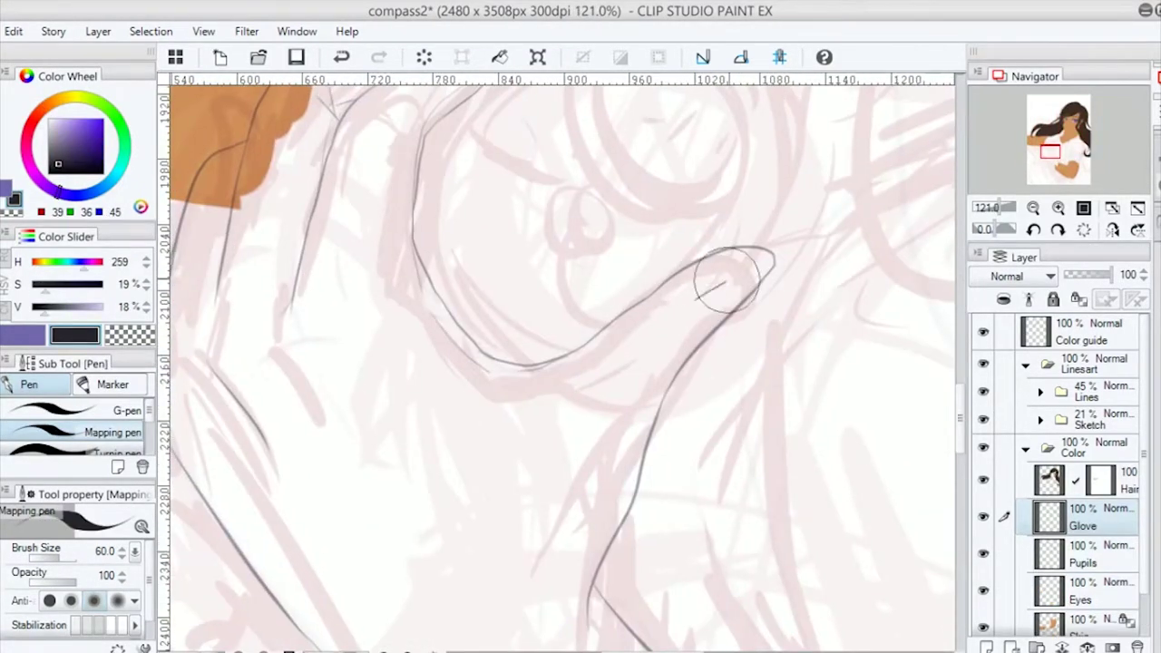
pyautogui.moveTo(760, 254); pyautogui.dragTo(512, 392)
pyautogui.moveTo(735, 302)
pyautogui.mouseDown()
pyautogui.moveTo(752, 272)
pyautogui.moveTo(695, 306)
pyautogui.moveTo(584, 435)
pyautogui.moveTo(692, 324)
pyautogui.moveTo(671, 379)
pyautogui.moveTo(695, 454)
pyautogui.mouseUp()
pyautogui.moveTo(464, 219); pyautogui.dragTo(646, 345)
pyautogui.moveTo(474, 94); pyautogui.dragTo(474, 208)
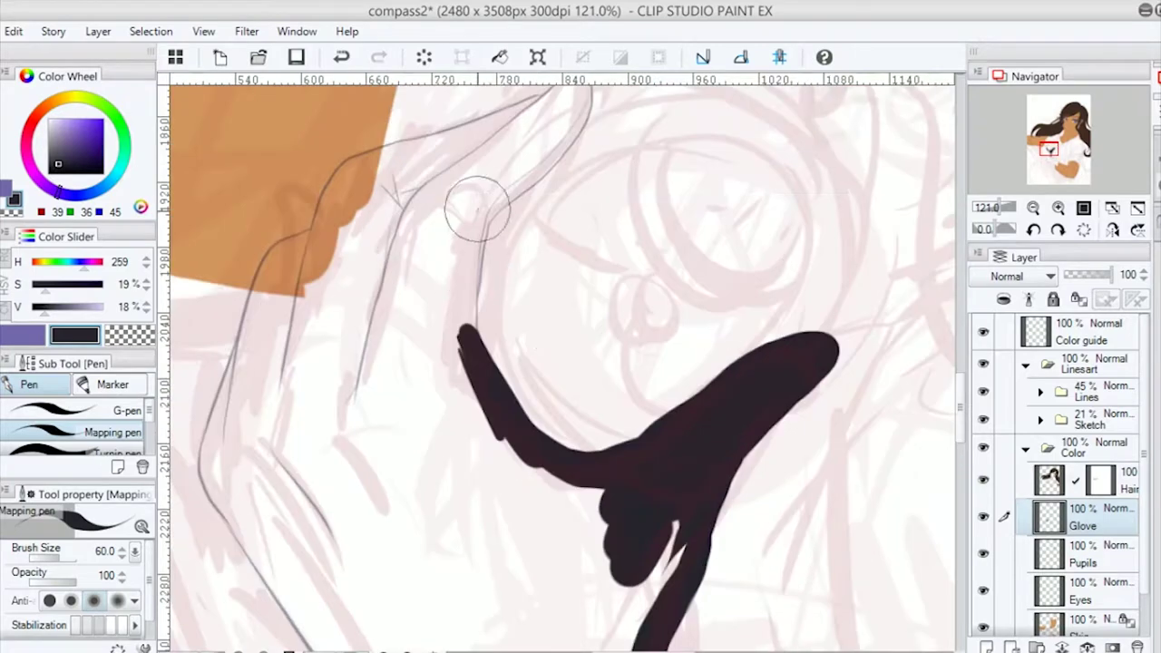
# Paint the glove's fingers, back of the hand and palm, filling the shape down towards the wrist.
pyautogui.moveTo(459, 331); pyautogui.dragTo(504, 195)
pyautogui.moveTo(493, 197); pyautogui.dragTo(493, 251)
pyautogui.moveTo(413, 247)
pyautogui.mouseDown()
pyautogui.moveTo(505, 181)
pyautogui.moveTo(585, 150)
pyautogui.moveTo(436, 308)
pyautogui.moveTo(363, 472)
pyautogui.mouseUp()
pyautogui.moveTo(492, 417); pyautogui.dragTo(542, 280)
pyautogui.moveTo(535, 337)
pyautogui.mouseDown()
pyautogui.moveTo(679, 532)
pyautogui.moveTo(446, 321)
pyautogui.moveTo(525, 439)
pyautogui.mouseUp()
pyautogui.moveTo(472, 435)
pyautogui.mouseDown()
pyautogui.moveTo(445, 390)
pyautogui.moveTo(467, 207)
pyautogui.moveTo(604, 171)
pyautogui.moveTo(402, 246)
pyautogui.moveTo(345, 480)
pyautogui.moveTo(396, 309)
pyautogui.moveTo(471, 544)
pyautogui.moveTo(586, 480)
pyautogui.moveTo(508, 208)
pyautogui.moveTo(723, 588)
pyautogui.mouseUp()
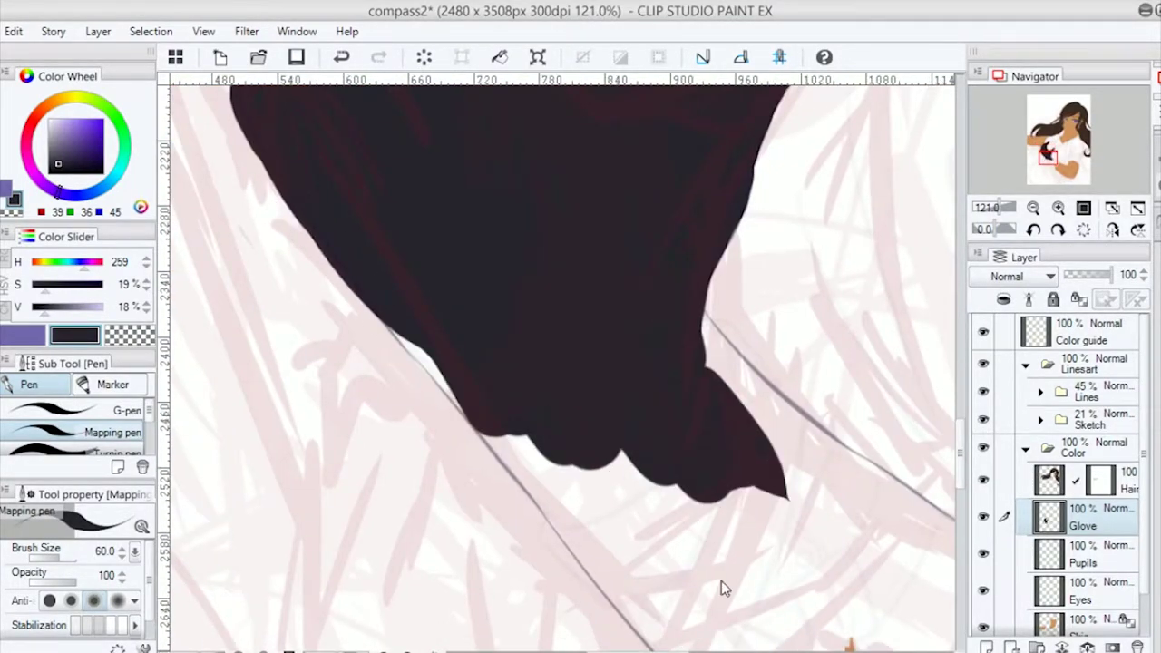
# Extend the glove towards the wrist and outline a V-notched cuff where it meets the forearm skin.
pyautogui.moveTo(459, 316); pyautogui.dragTo(508, 445)
pyautogui.moveTo(585, 404); pyautogui.dragTo(691, 504)
pyautogui.moveTo(603, 423); pyautogui.dragTo(798, 377)
pyautogui.moveTo(771, 433)
pyautogui.mouseDown()
pyautogui.moveTo(829, 363)
pyautogui.moveTo(839, 370)
pyautogui.mouseUp()
pyautogui.press('h')
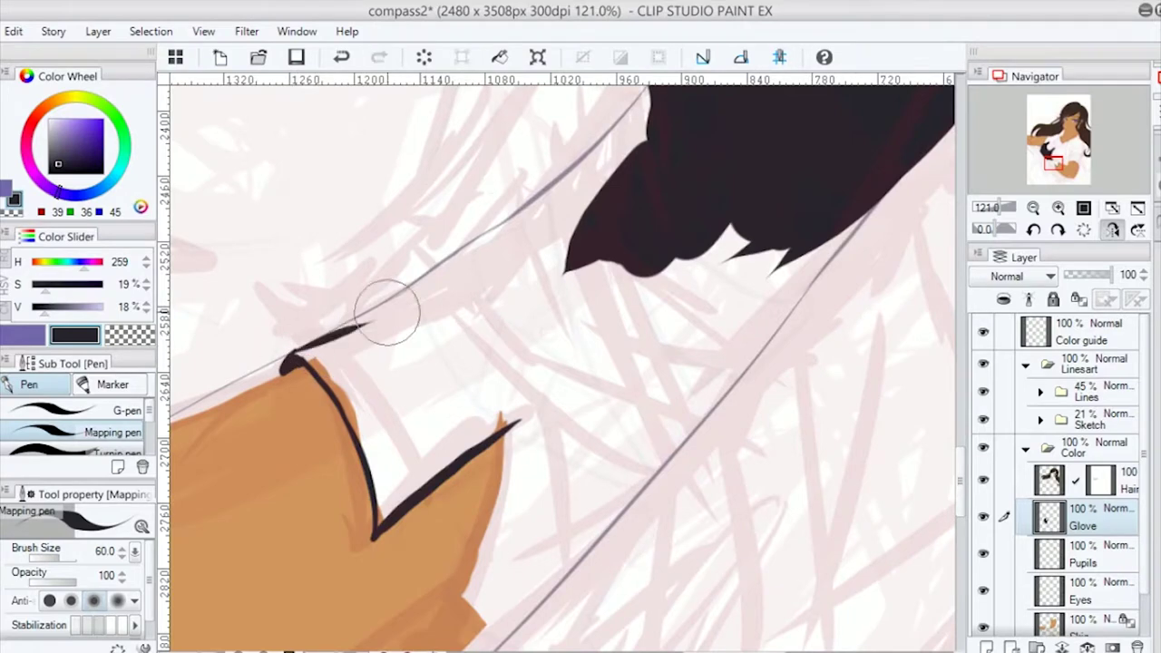
# Paint the glove along both wrist edges and fill part of the gap between the palm and the cuff outline.
pyautogui.scroll(-2, 741, 293)
pyautogui.scroll(-3, 608, 402)
pyautogui.scroll(2, 609, 402)
pyautogui.moveTo(581, 431)
pyautogui.mouseDown()
pyautogui.moveTo(683, 294)
pyautogui.moveTo(574, 464)
pyautogui.moveTo(464, 360)
pyautogui.mouseUp()
pyautogui.moveTo(716, 310); pyautogui.dragTo(642, 410)
pyautogui.moveTo(609, 402); pyautogui.dragTo(661, 350)
pyautogui.moveTo(562, 354); pyautogui.dragTo(519, 504)
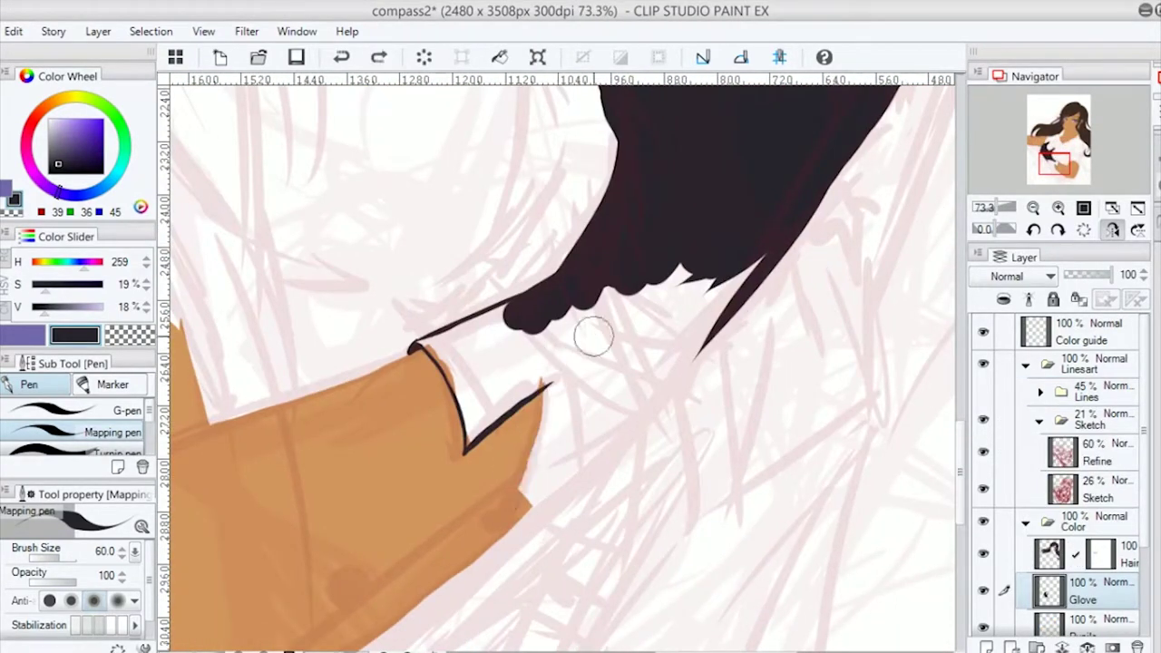
# Undo the cuff outline on the forearm and the excess glove strokes around the wrist.
pyautogui.hotkey('ctrl', 'z')
pyautogui.press('h')
pyautogui.scroll(1, 575, 550)
pyautogui.press('e')
pyautogui.moveTo(640, 433)
pyautogui.mouseDown()
pyautogui.moveTo(749, 439)
pyautogui.moveTo(629, 424)
pyautogui.mouseUp()
pyautogui.hotkey('ctrl', 'z')
pyautogui.press('p')
pyautogui.hotkey('ctrl', 'z')
pyautogui.scroll(2, 669, 345)
# Redraw the cuff outline closer to the hand, with a curved opening, a pointed lower tip and crossing notch lines.
pyautogui.press('e')
pyautogui.press('p')
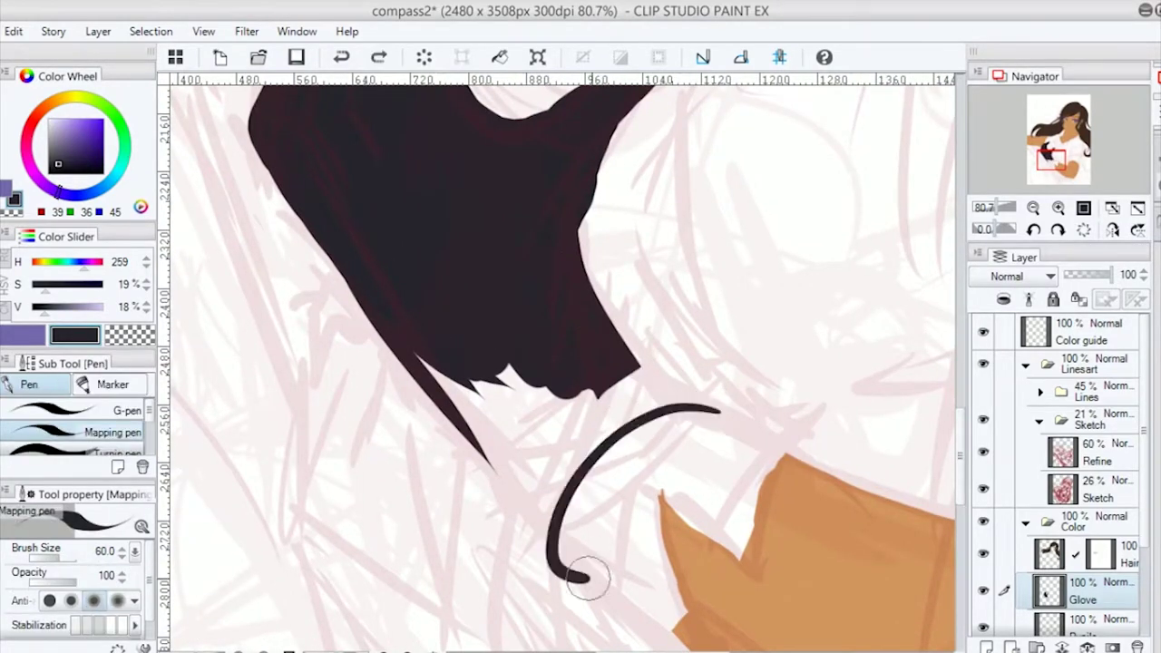
pyautogui.moveTo(714, 412)
pyautogui.mouseDown()
pyautogui.moveTo(585, 579)
pyautogui.moveTo(425, 357)
pyautogui.moveTo(518, 409)
pyautogui.mouseUp()
pyautogui.hotkey('ctrl', 'z')
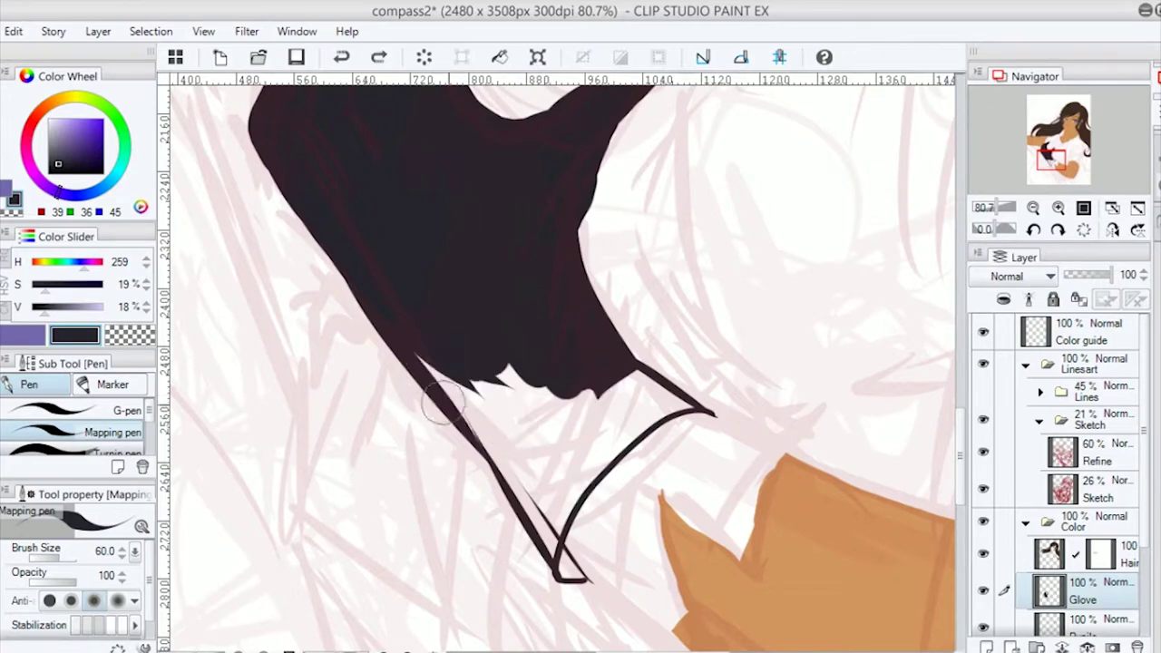
pyautogui.scroll(3, 544, 481)
pyautogui.press('e')
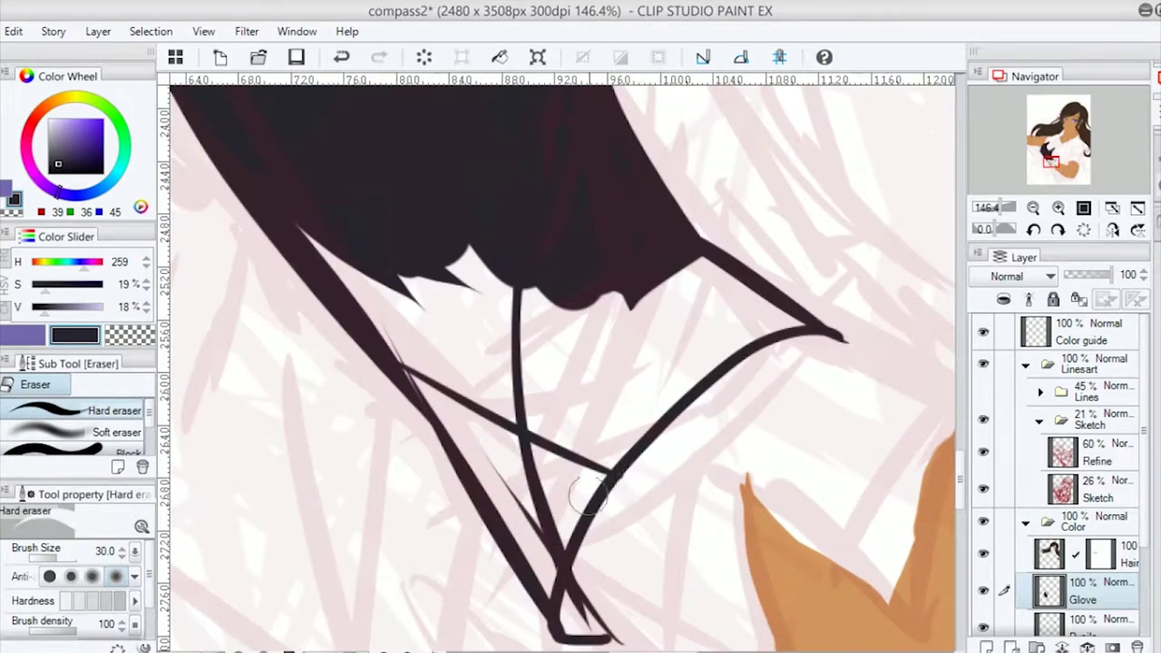
# Save the drawing, fill the outlined cuff sections with the glove colour and clean up the remaining seams.
pyautogui.scroll(-5, 614, 440)
pyautogui.press('k')
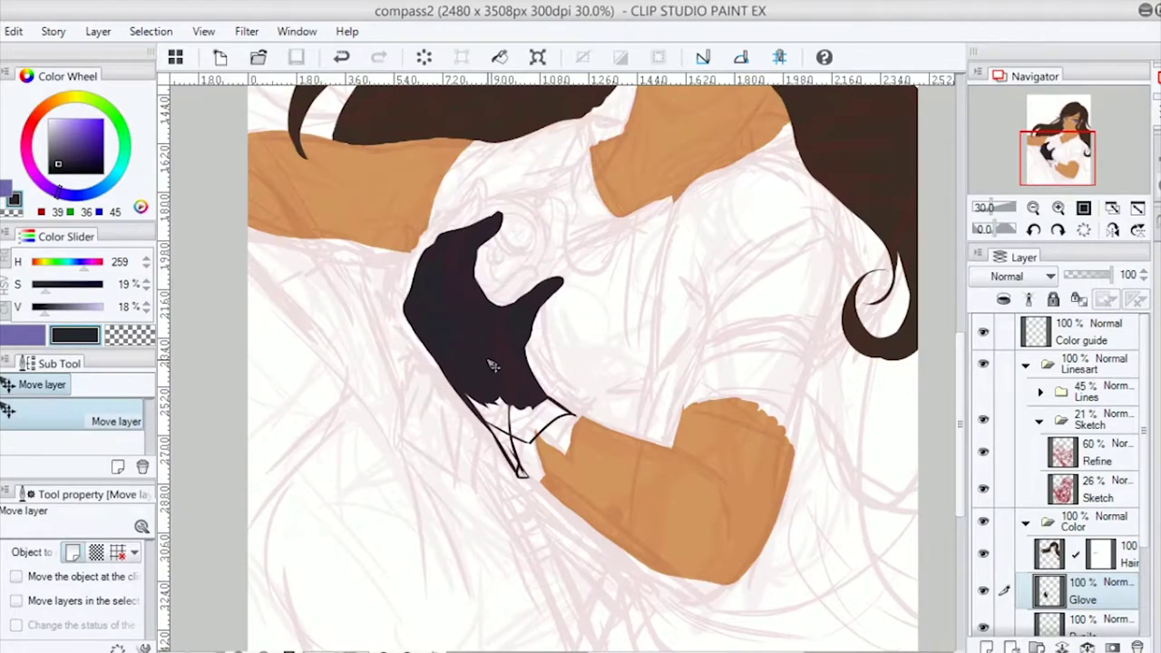
pyautogui.scroll(3, 547, 562)
pyautogui.press('g')
pyautogui.click(548, 562)
pyautogui.press('p')
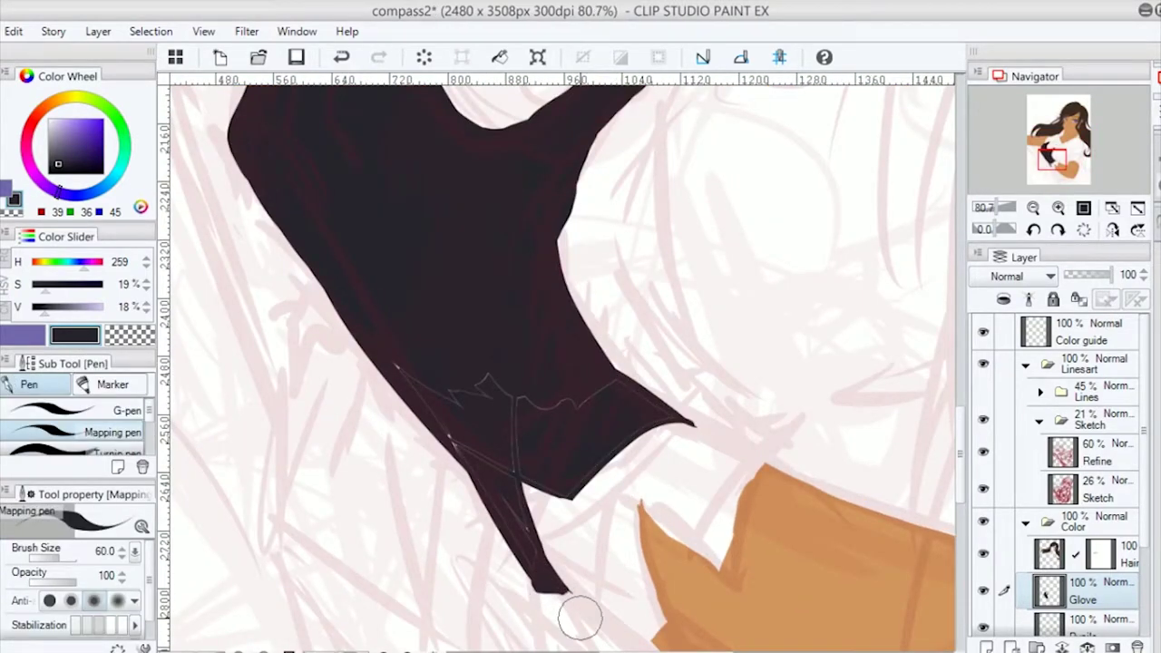
pyautogui.press('e')
# Pick up the arm's skin colour and extend the forearm on the Skin layer up to the glove's cuff.
pyautogui.scroll(-2, 571, 508)
pyautogui.press('i')
pyautogui.click(559, 414)
pyautogui.press('p')
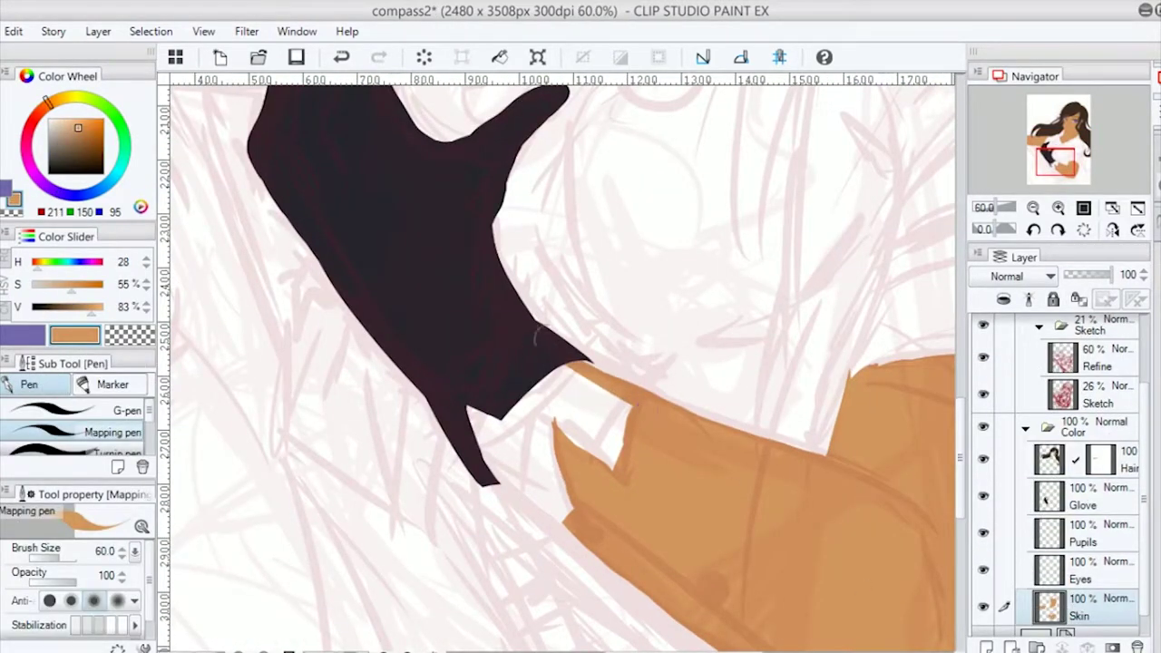
pyautogui.moveTo(474, 415); pyautogui.dragTo(601, 526)
pyautogui.moveTo(567, 427); pyautogui.dragTo(626, 417)
pyautogui.scroll(-2, 581, 381)
# Select the glove artwork and transform it, shifting the hand down along the forearm.
pyautogui.press('k')
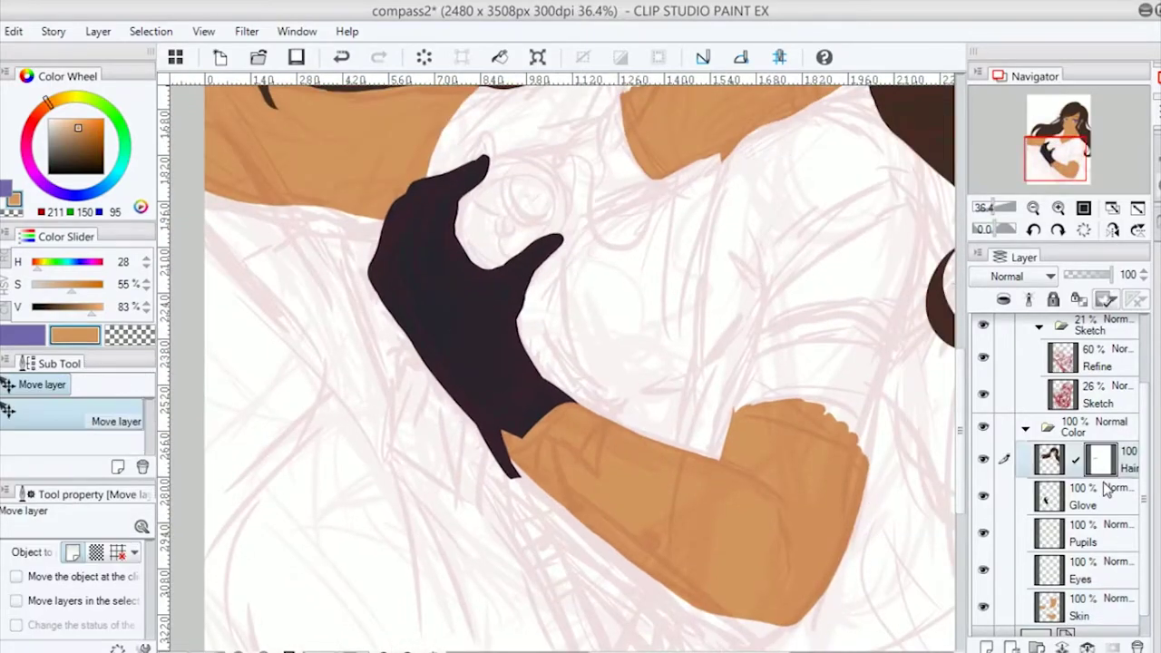
pyautogui.keyDown('ctrl'); pyautogui.click(542, 389); pyautogui.keyUp('ctrl')
pyautogui.hotkey('ctrl', 't')
pyautogui.moveTo(680, 314); pyautogui.dragTo(590, 482)
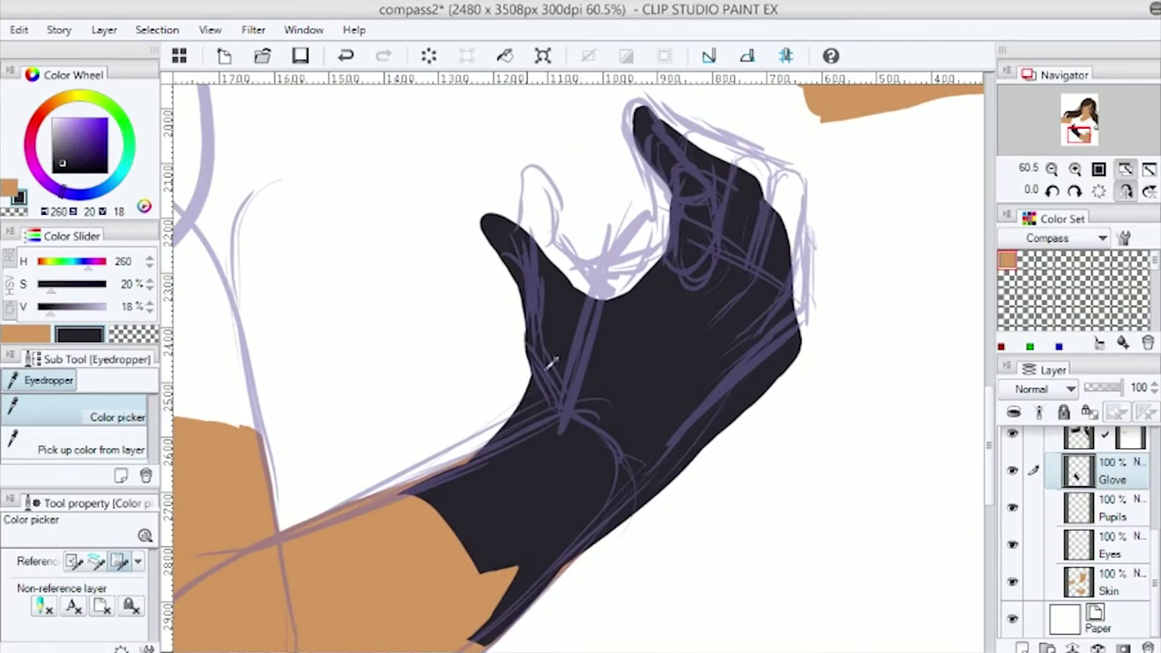
# Erase and repaint the glove's thumb side to follow the purple construction sketch.
pyautogui.press('e')
pyautogui.press('p')
pyautogui.scroll(1, 512, 258)
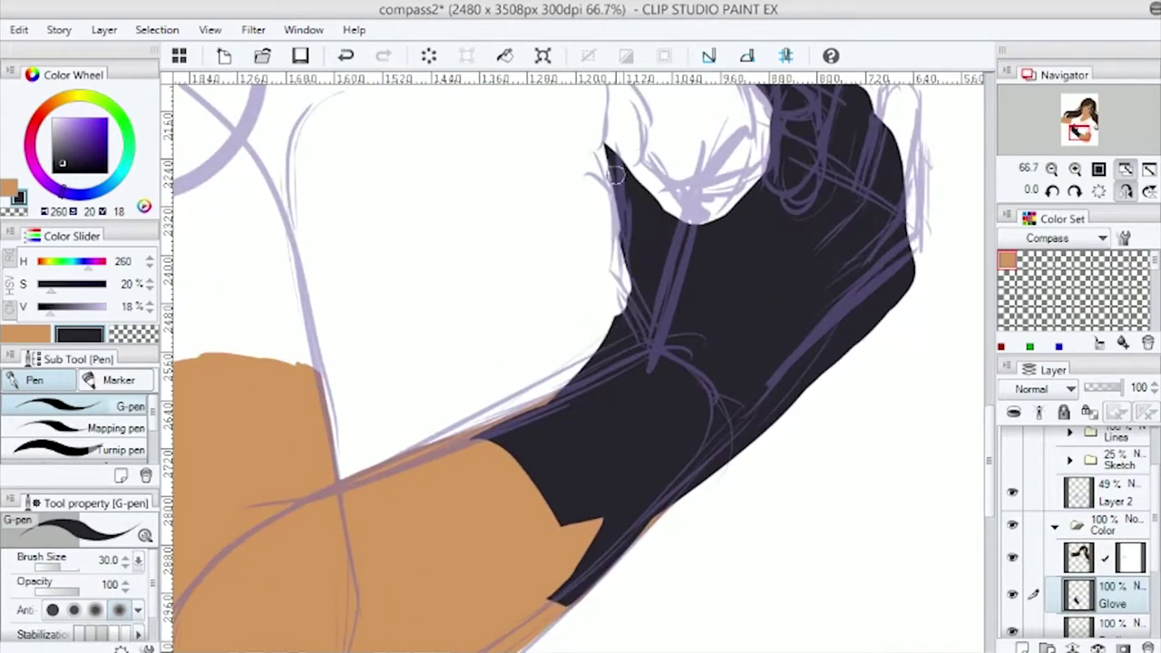
pyautogui.press('e')
pyautogui.press('p')
# Erase the old notched cuff edge and outline a longer cuff across the forearm, trimming its lower tip.
pyautogui.press('h')
pyautogui.press('e')
pyautogui.moveTo(545, 213)
pyautogui.mouseDown()
pyautogui.moveTo(532, 298)
pyautogui.moveTo(571, 471)
pyautogui.mouseUp()
pyautogui.press('p')
pyautogui.moveTo(635, 354)
pyautogui.mouseDown()
pyautogui.moveTo(539, 548)
pyautogui.moveTo(557, 563)
pyautogui.mouseUp()
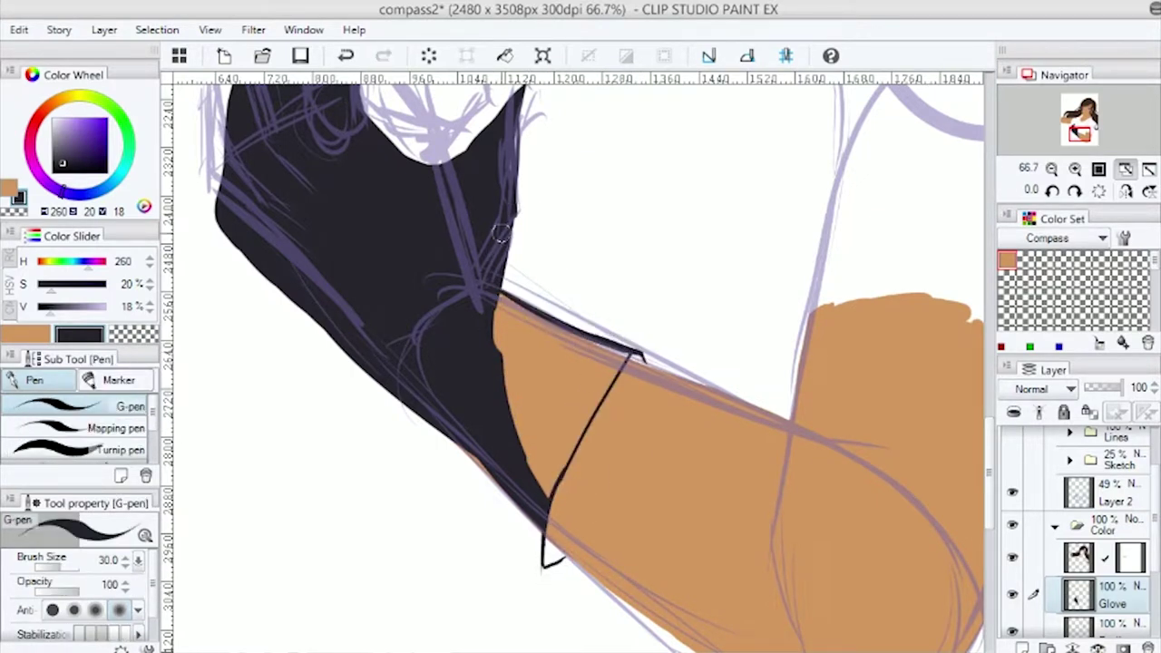
pyautogui.press('e')
pyautogui.moveTo(545, 563); pyautogui.dragTo(555, 581)
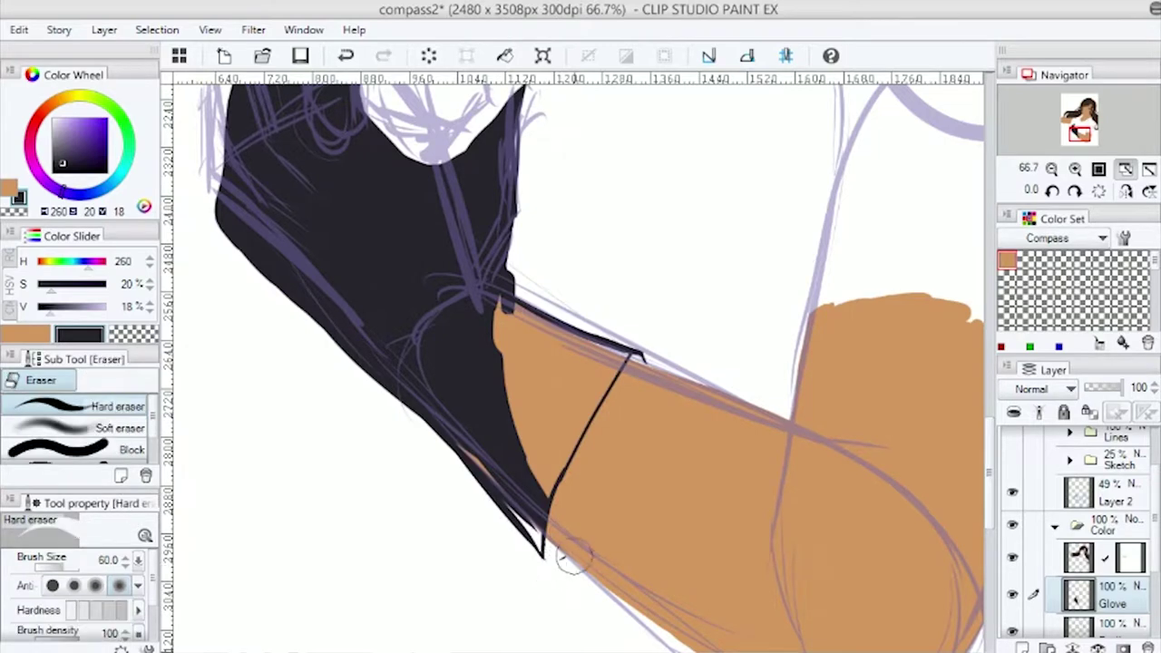
# Redraw the glove's finger, knuckle and outer hand contours to match the purple sketch.
pyautogui.scroll(3, 555, 362)
pyautogui.press('p')
pyautogui.scroll(1, 555, 270)
pyautogui.scroll(2, 555, 270)
pyautogui.moveTo(537, 372)
pyautogui.mouseDown()
pyautogui.moveTo(614, 315)
pyautogui.moveTo(665, 319)
pyautogui.mouseUp()
pyautogui.moveTo(466, 219)
pyautogui.mouseDown()
pyautogui.moveTo(576, 227)
pyautogui.moveTo(596, 429)
pyautogui.mouseUp()
pyautogui.moveTo(364, 281)
pyautogui.mouseDown()
pyautogui.moveTo(425, 223)
pyautogui.moveTo(364, 459)
pyautogui.mouseUp()
pyautogui.moveTo(550, 615)
pyautogui.mouseDown()
pyautogui.moveTo(557, 469)
pyautogui.moveTo(455, 329)
pyautogui.mouseUp()
# Paint the glove's outer edge from the hand down to the forearm and hide the Layer 2 sketch.
pyautogui.press('e')
pyautogui.press('p')
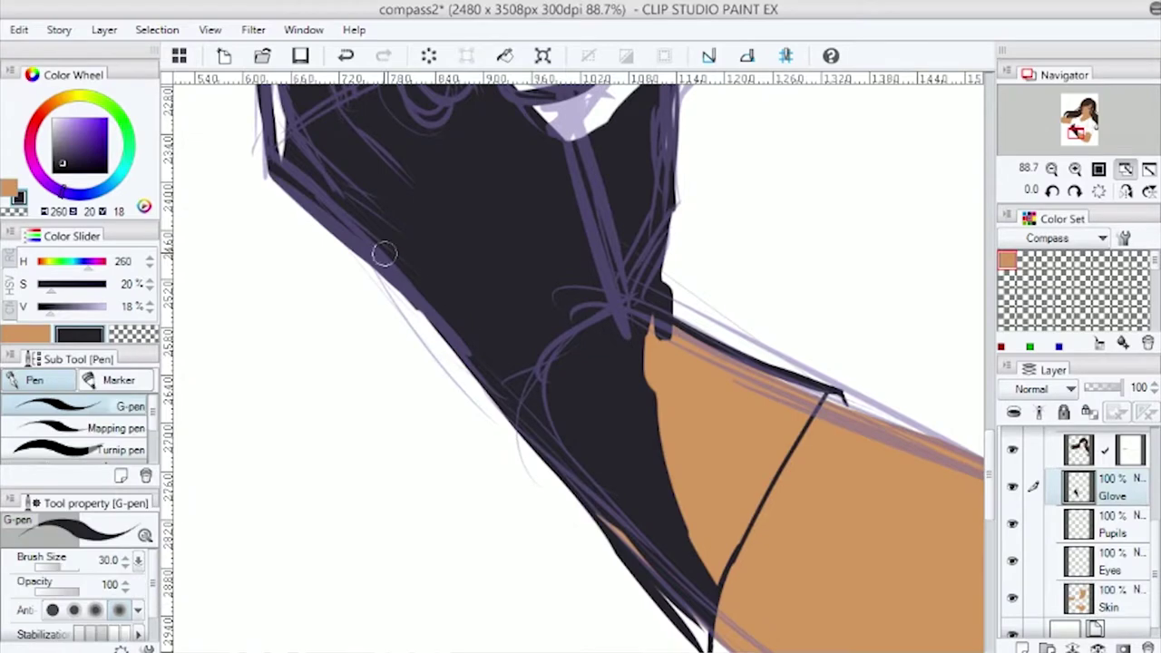
pyautogui.moveTo(383, 254); pyautogui.dragTo(508, 544)
pyautogui.click(1012, 467)
pyautogui.scroll(2, 561, 435)
# Paint and smooth the thumb side of the glove and fill the wrist down into the outlined cuff.
pyautogui.moveTo(561, 435)
pyautogui.mouseDown()
pyautogui.moveTo(830, 285)
pyautogui.moveTo(844, 363)
pyautogui.moveTo(810, 410)
pyautogui.mouseUp()
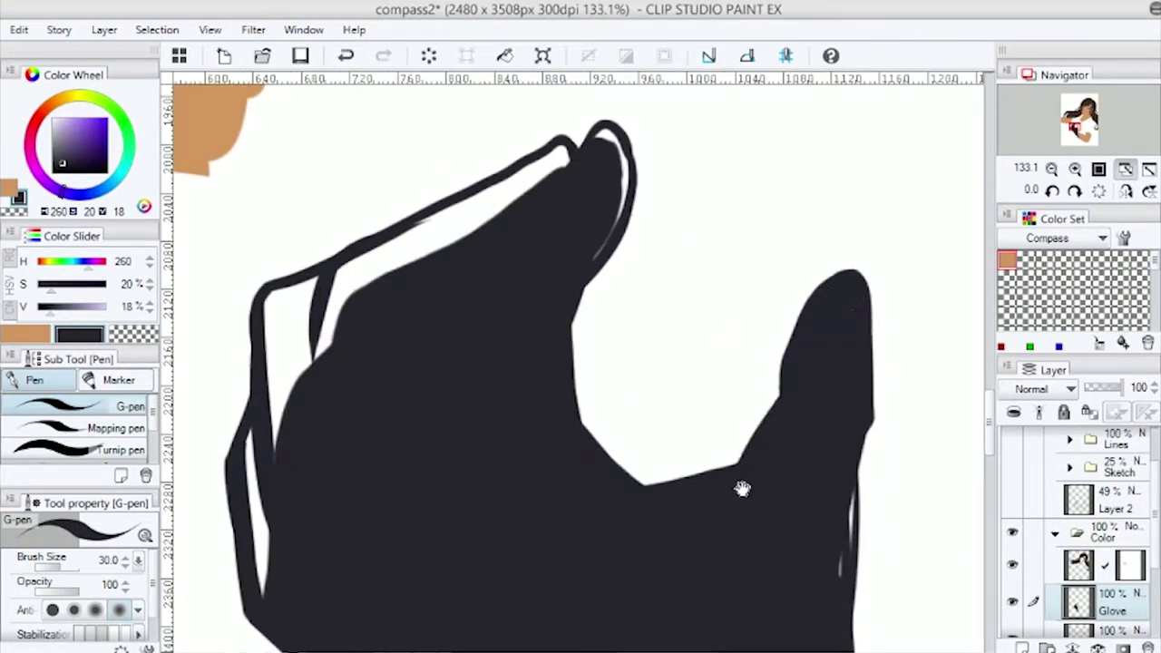
pyautogui.moveTo(742, 489); pyautogui.dragTo(733, 350)
pyautogui.press('e')
pyautogui.press('p')
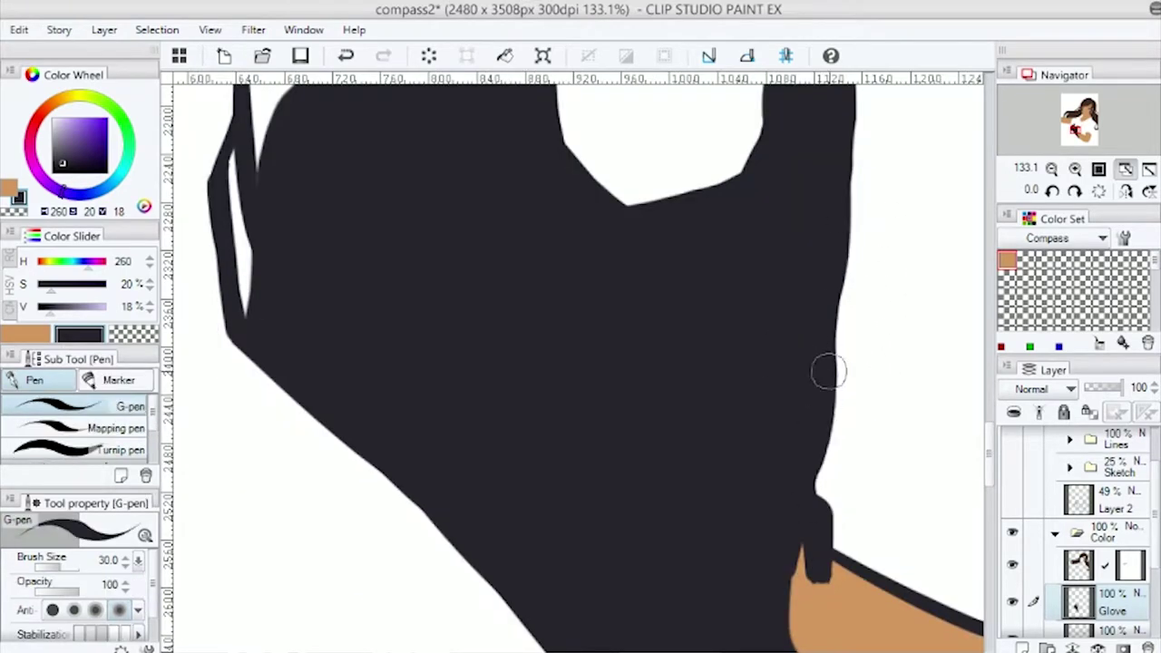
pyautogui.moveTo(741, 189)
pyautogui.mouseDown()
pyautogui.moveTo(466, 301)
pyautogui.moveTo(680, 182)
pyautogui.moveTo(384, 362)
pyautogui.moveTo(399, 381)
pyautogui.mouseUp()
pyautogui.moveTo(378, 475)
pyautogui.mouseDown()
pyautogui.moveTo(392, 336)
pyautogui.moveTo(649, 296)
pyautogui.mouseUp()
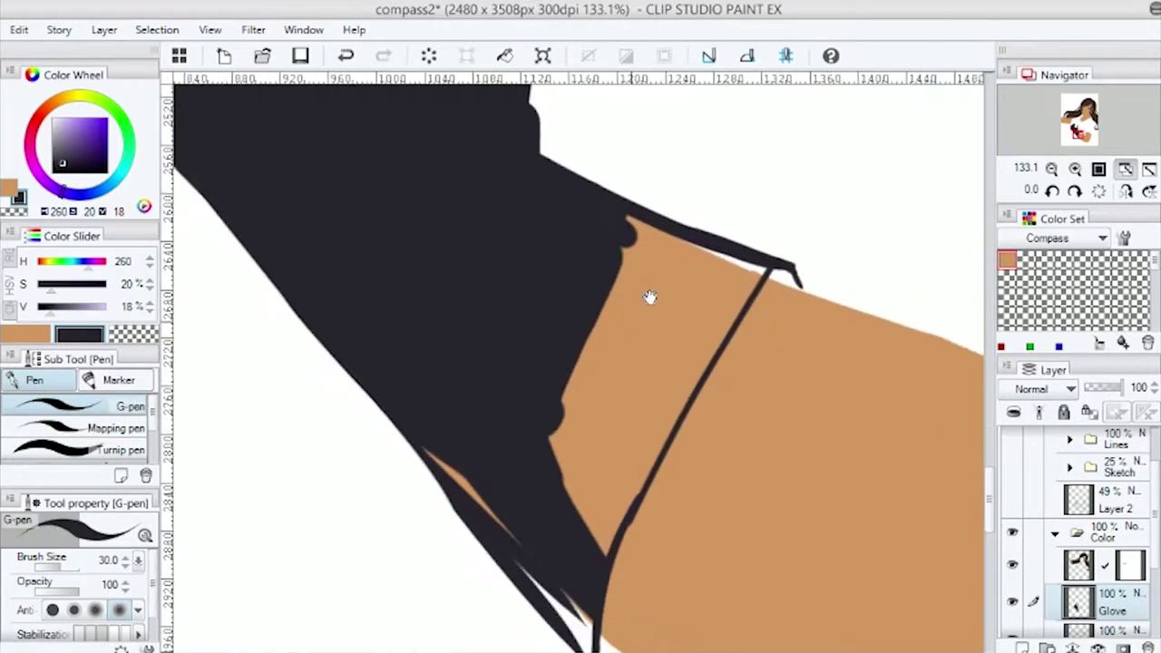
# Fill the gaps along the cuff's lower edge, trim its corners and upper edge, and fill the cuff interior.
pyautogui.moveTo(697, 340); pyautogui.dragTo(645, 260)
pyautogui.moveTo(458, 463); pyautogui.dragTo(406, 388)
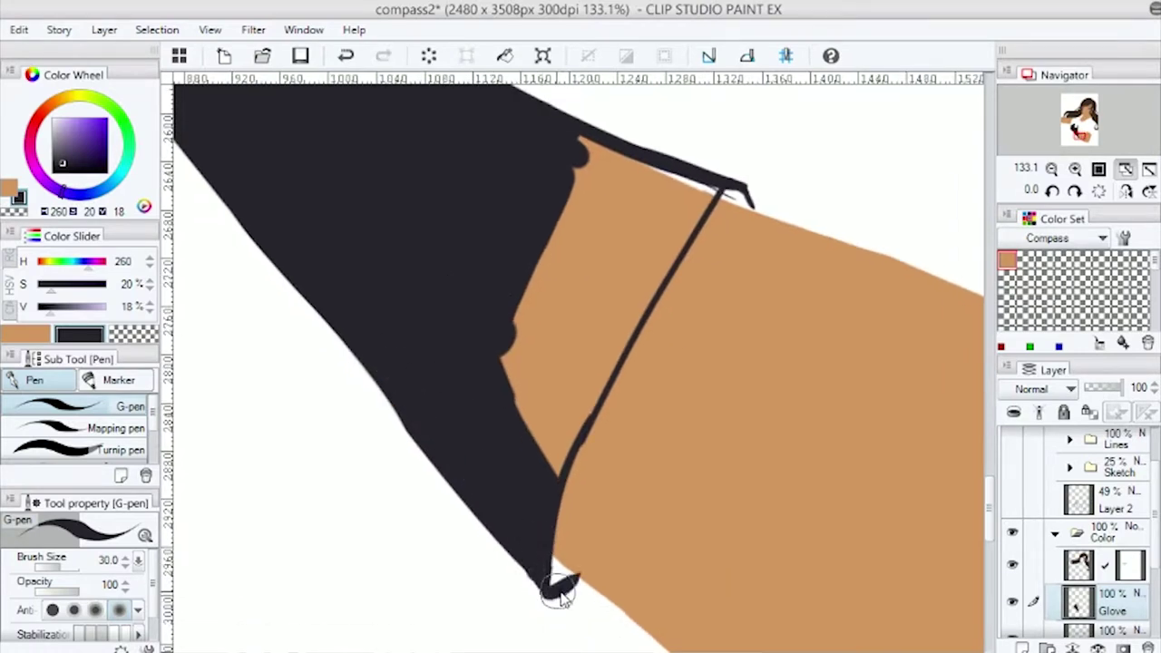
pyautogui.press('e')
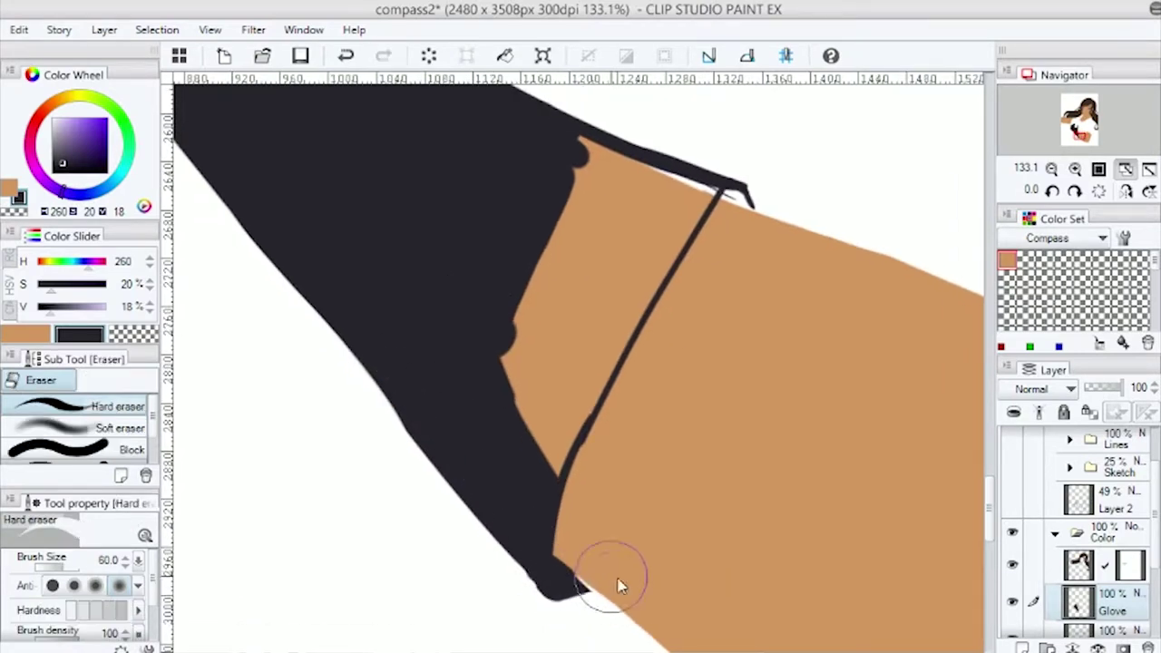
pyautogui.moveTo(585, 154)
pyautogui.mouseDown()
pyautogui.moveTo(737, 195)
pyautogui.moveTo(771, 186)
pyautogui.mouseUp()
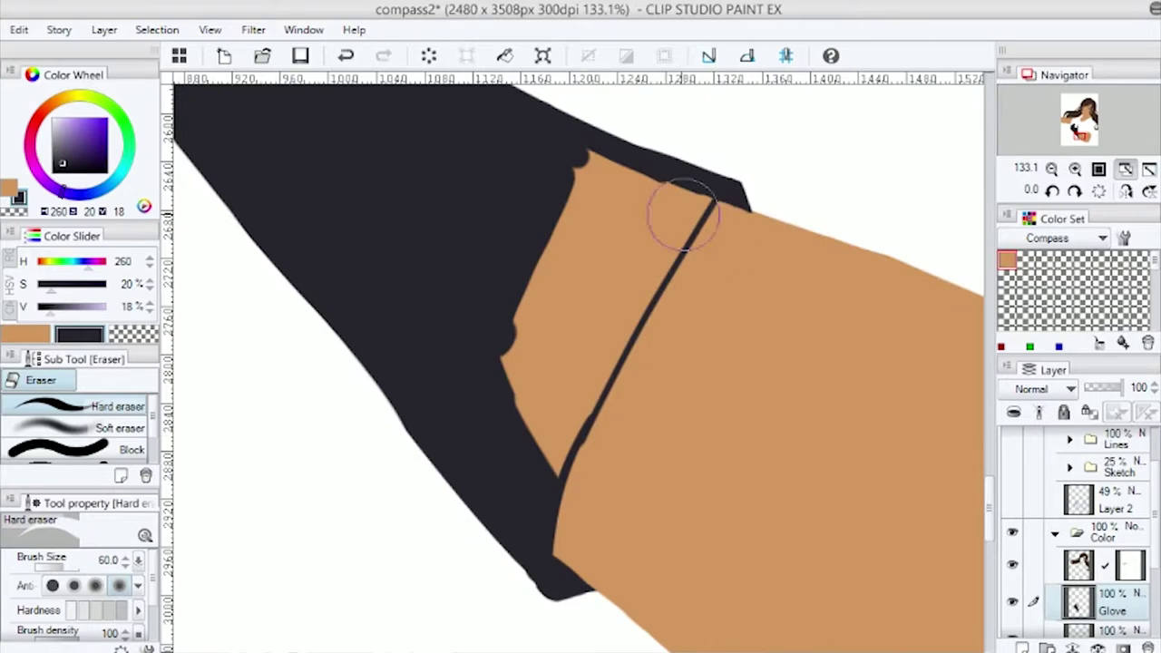
pyautogui.press('p')
pyautogui.moveTo(687, 199)
pyautogui.mouseDown()
pyautogui.moveTo(532, 389)
pyautogui.moveTo(490, 300)
pyautogui.mouseUp()
# Add a Coat layer above Skin and outline the coat's neckline from the neck to the chest in purple (H 250, S 40%, V 67%).
pyautogui.scroll(-5, 471, 301)
pyautogui.scroll(2, 1020, 514)
pyautogui.moveTo(552, 294)
pyautogui.mouseDown()
pyautogui.moveTo(635, 247)
pyautogui.moveTo(737, 213)
pyautogui.mouseUp()
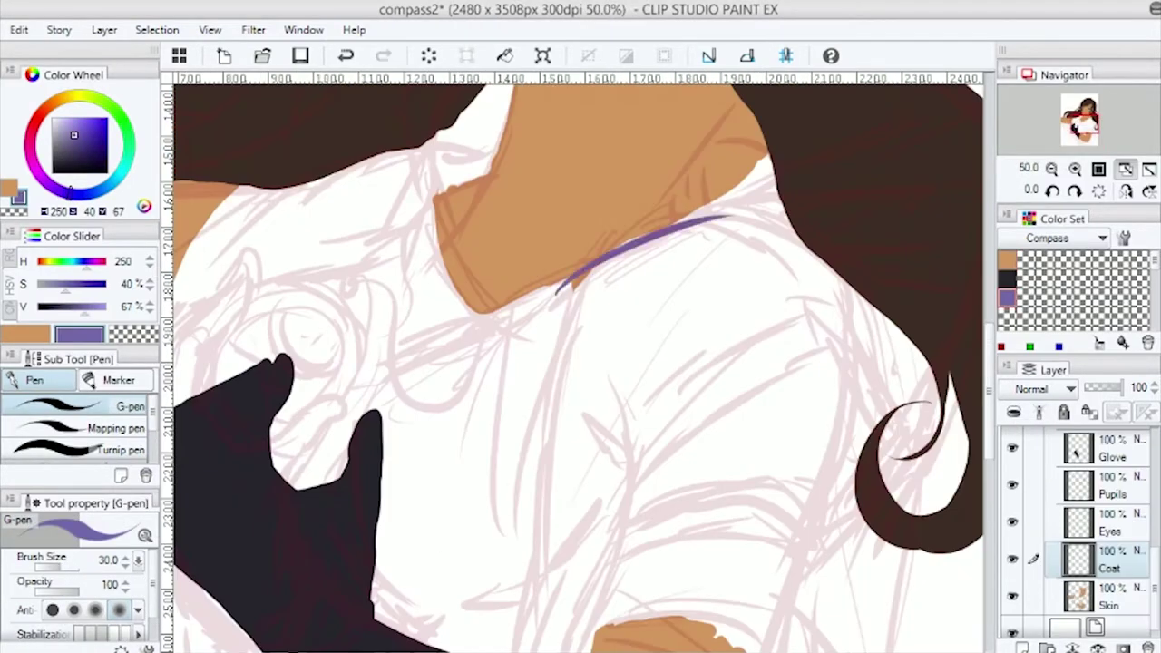
pyautogui.moveTo(769, 156); pyautogui.dragTo(672, 225)
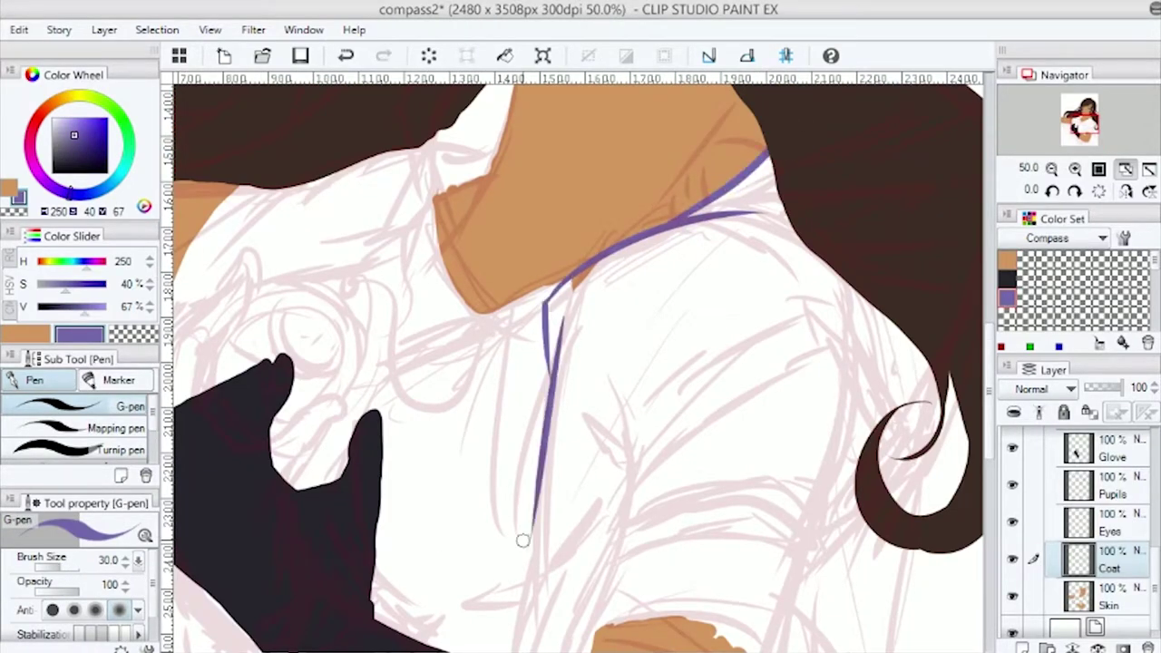
# Draw the coat's front edge from the chest down past the bent forearm in long purple strokes.
pyautogui.scroll(-5, 553, 172)
pyautogui.moveTo(544, 181); pyautogui.dragTo(523, 350)
pyautogui.scroll(-3, 524, 350)
pyautogui.moveTo(526, 272); pyautogui.dragTo(513, 599)
# Outline the coat's short sleeve in purple, from the outer shoulder beside the hair to the hem around the upper arm.
pyautogui.scroll(6, 514, 598)
pyautogui.hscroll(2, 513, 598)
pyautogui.moveTo(769, 175); pyautogui.dragTo(723, 426)
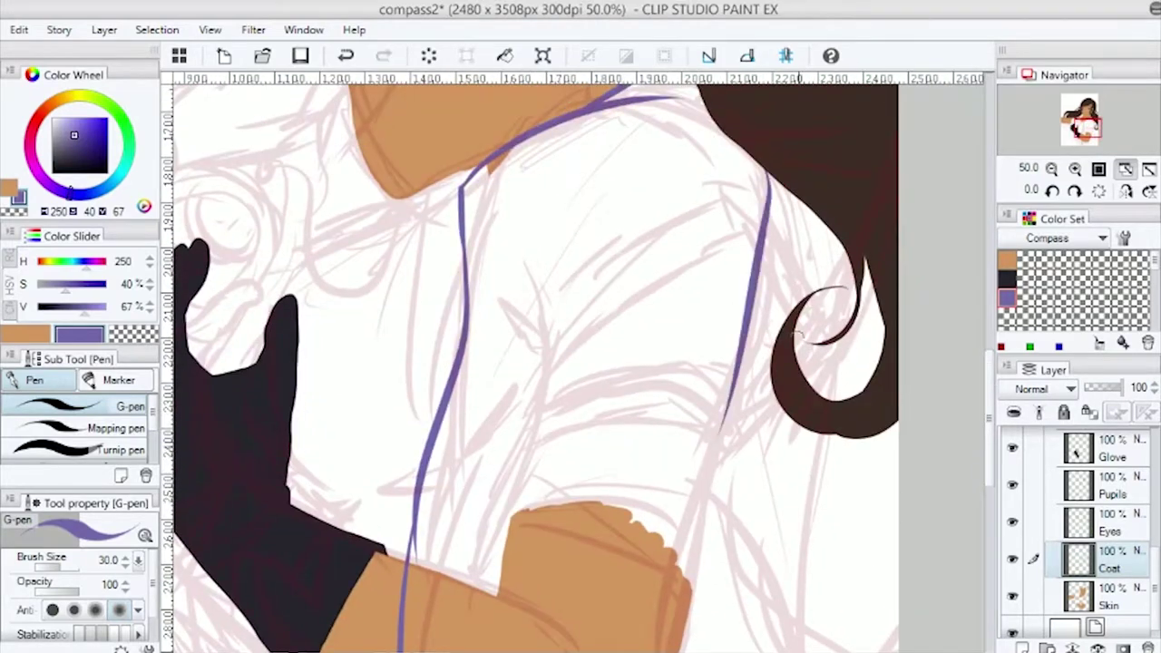
pyautogui.scroll(-3, 725, 365)
pyautogui.moveTo(562, 347)
pyautogui.mouseDown()
pyautogui.moveTo(653, 326)
pyautogui.moveTo(796, 356)
pyautogui.mouseUp()
pyautogui.moveTo(617, 338); pyautogui.dragTo(771, 433)
pyautogui.hotkey('ctrl', 'z')
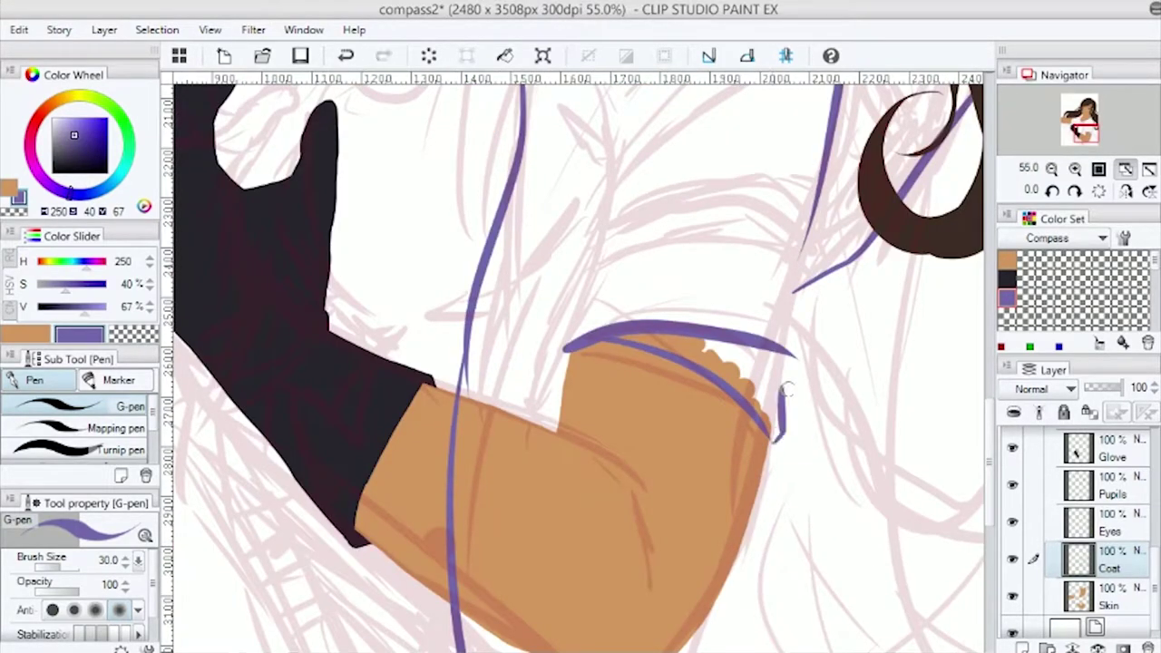
pyautogui.moveTo(566, 335); pyautogui.dragTo(613, 227)
pyautogui.scroll(-5, 498, 240)
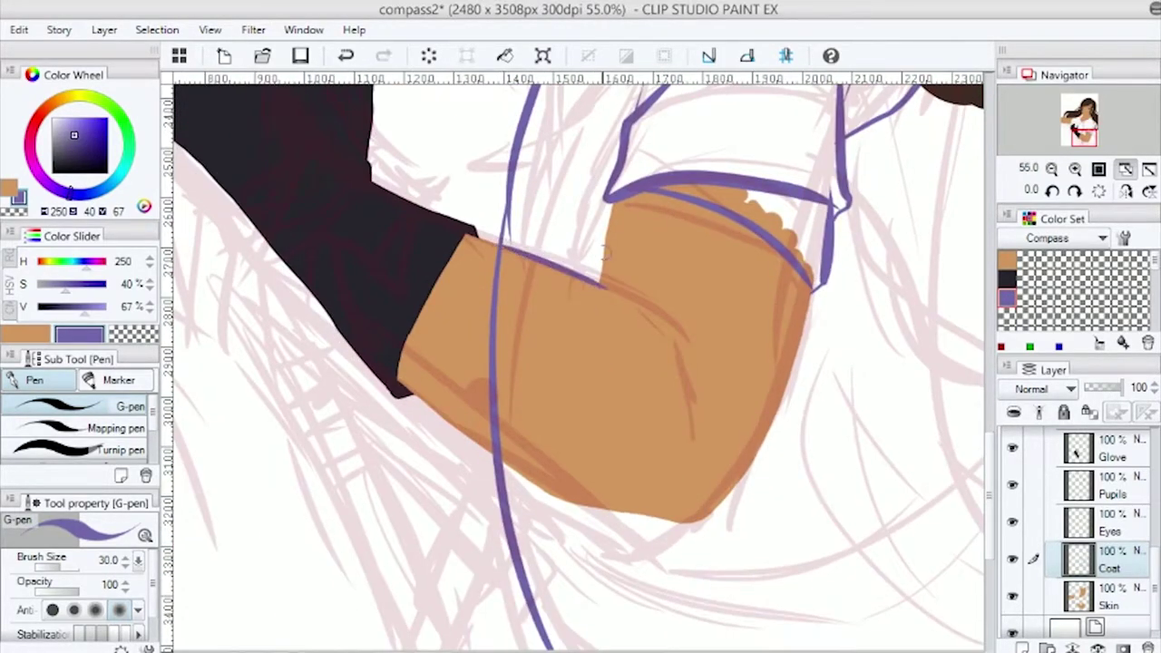
# Erase the purple coat line where it crosses the bent forearm.
pyautogui.press('e')
pyautogui.hotkey('ctrl', 'z')
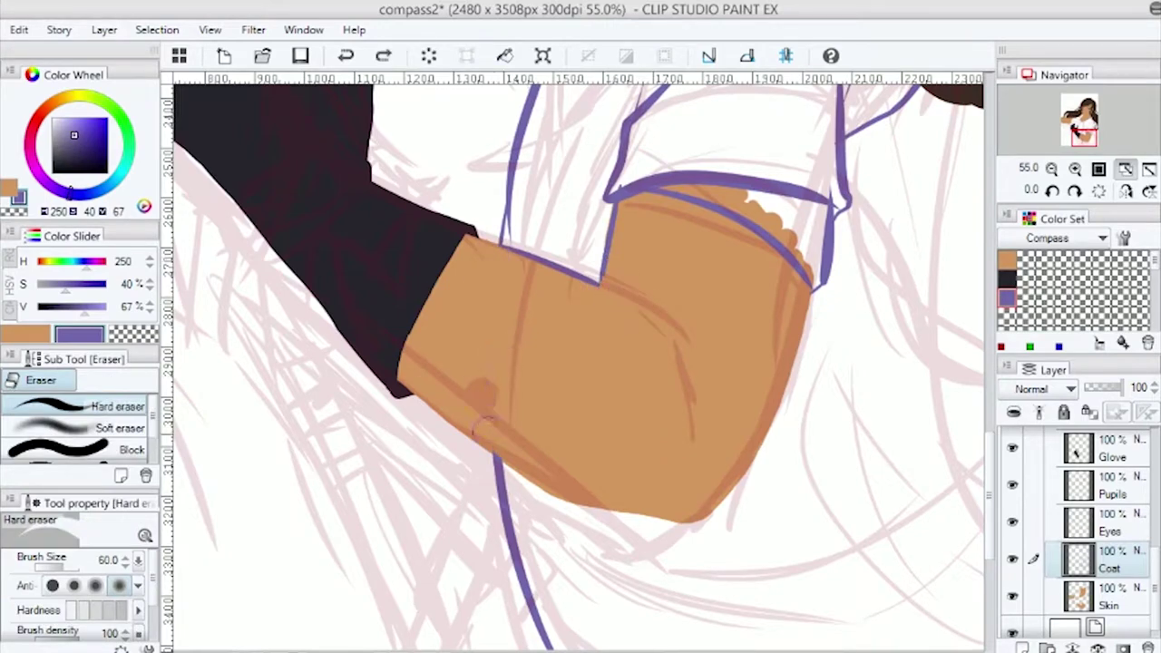
pyautogui.moveTo(486, 424); pyautogui.dragTo(491, 445)
# Outline the coat along the forearm's underside and elbow, and draw its back edge out to the canvas side.
pyautogui.press('p')
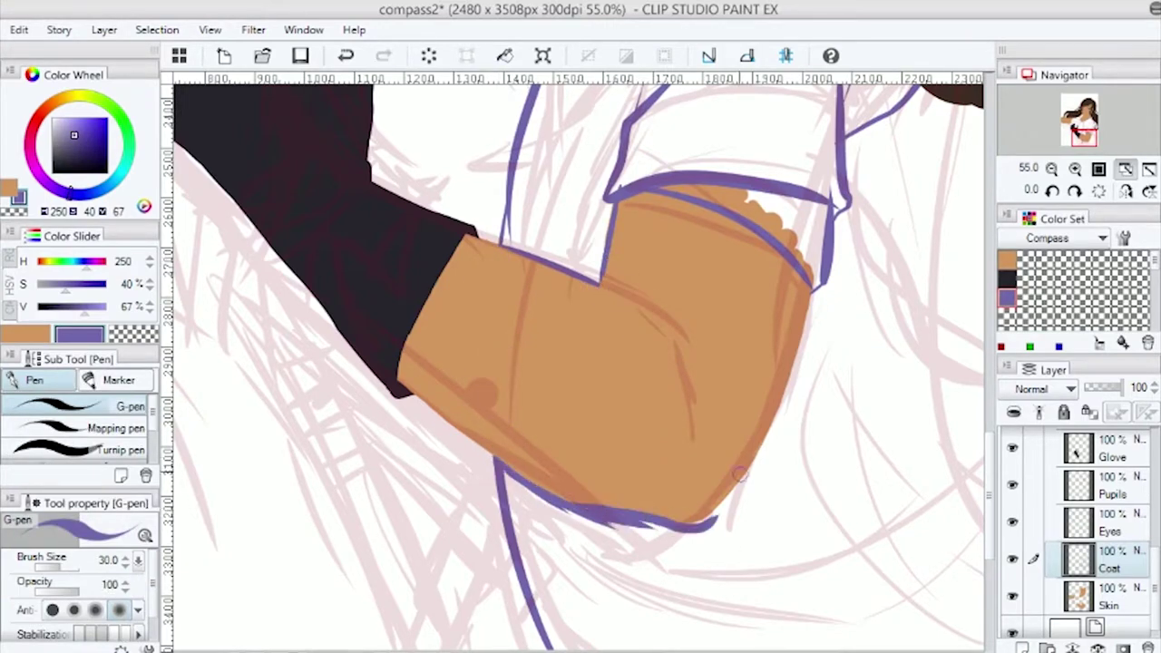
pyautogui.scroll(-2, 760, 269)
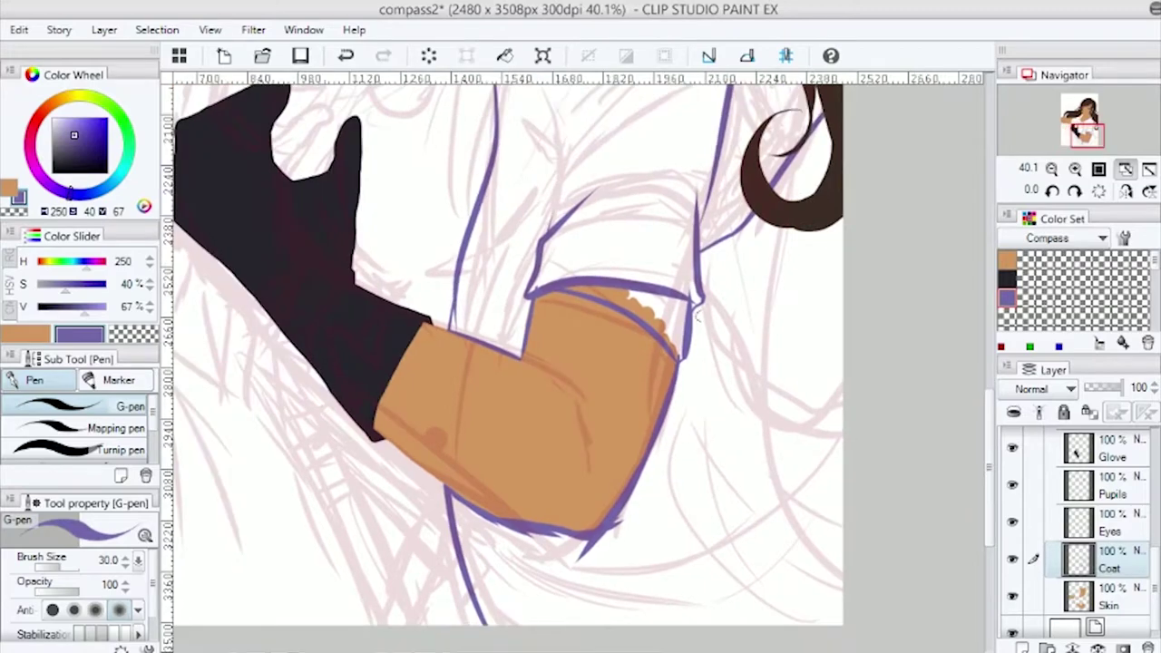
pyautogui.moveTo(757, 391); pyautogui.dragTo(979, 649)
pyautogui.scroll(-5, 757, 391)
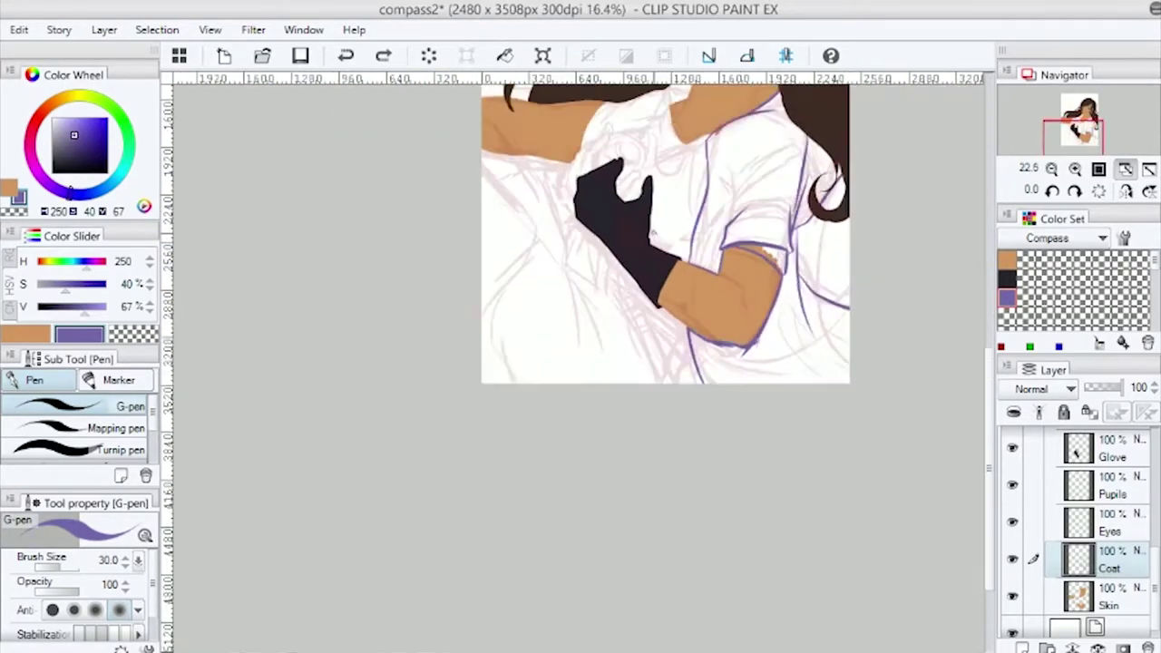
# Paint the coat's edge on the raised-arm shoulder, following the hair up to the neck.
pyautogui.scroll(6, 475, 293)
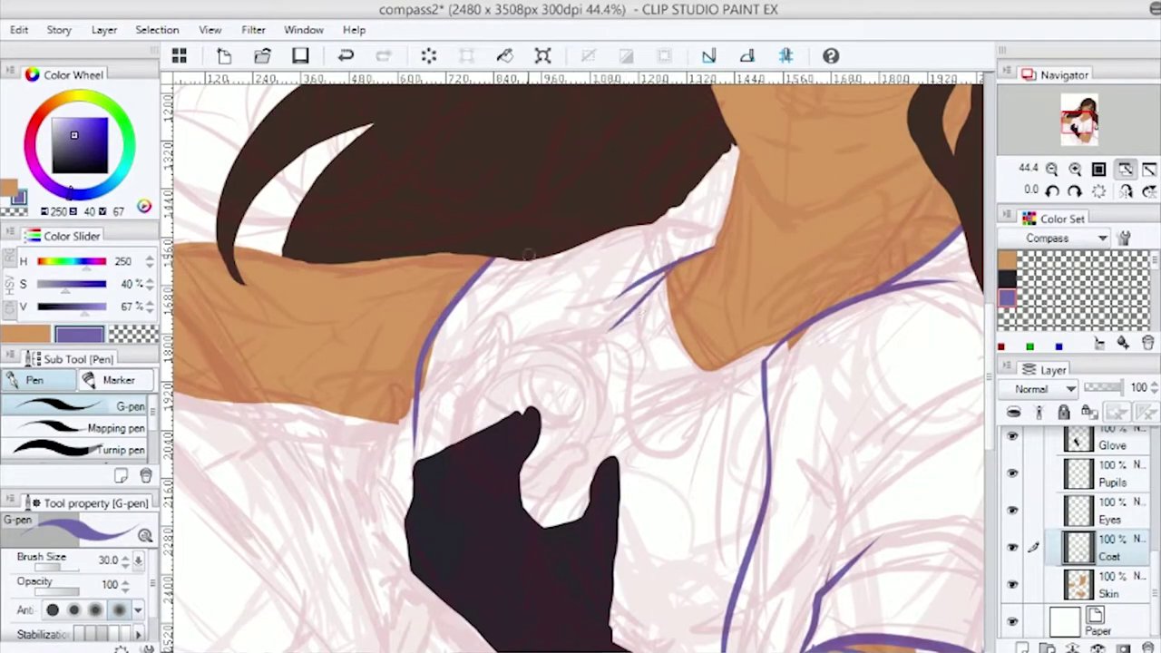
pyautogui.moveTo(528, 256); pyautogui.dragTo(731, 149)
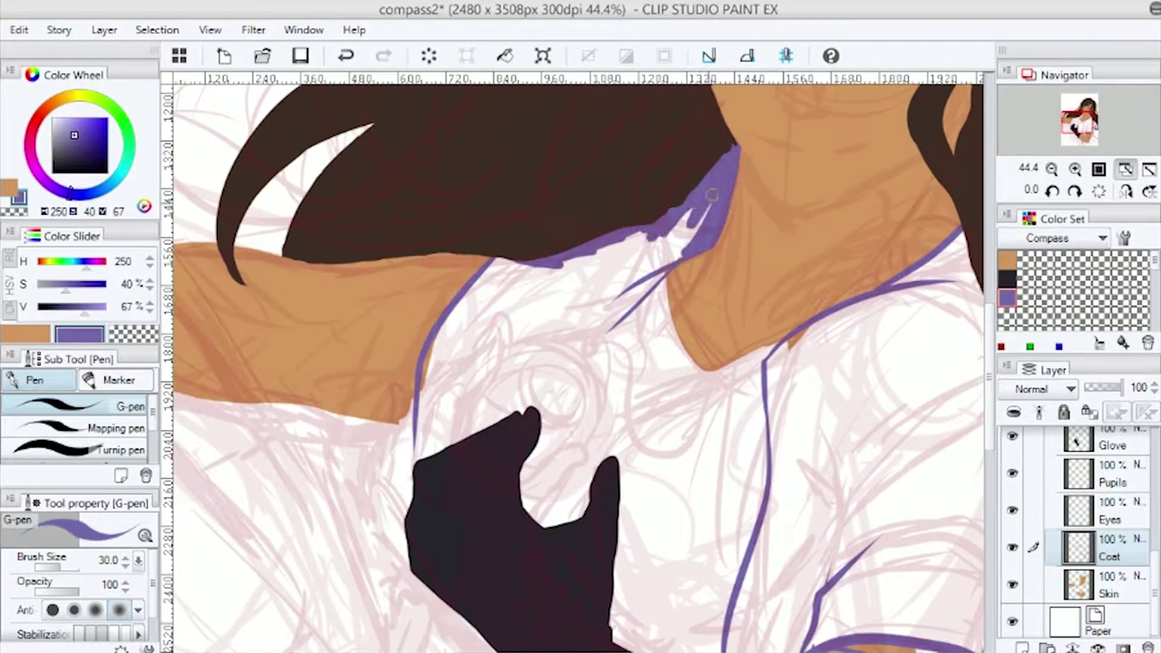
pyautogui.scroll(-1, 648, 289)
# Fill the coat's shoulder, sleeve and front panel on the bent-arm side in purple with the G-pen at size 70.
pyautogui.moveTo(690, 155)
pyautogui.mouseDown()
pyautogui.moveTo(816, 345)
pyautogui.moveTo(762, 453)
pyautogui.moveTo(816, 400)
pyautogui.mouseUp()
pyautogui.moveTo(540, 257)
pyautogui.mouseDown()
pyautogui.moveTo(671, 272)
pyautogui.moveTo(623, 337)
pyautogui.moveTo(553, 363)
pyautogui.moveTo(546, 308)
pyautogui.moveTo(635, 427)
pyautogui.moveTo(743, 481)
pyautogui.moveTo(531, 427)
pyautogui.mouseUp()
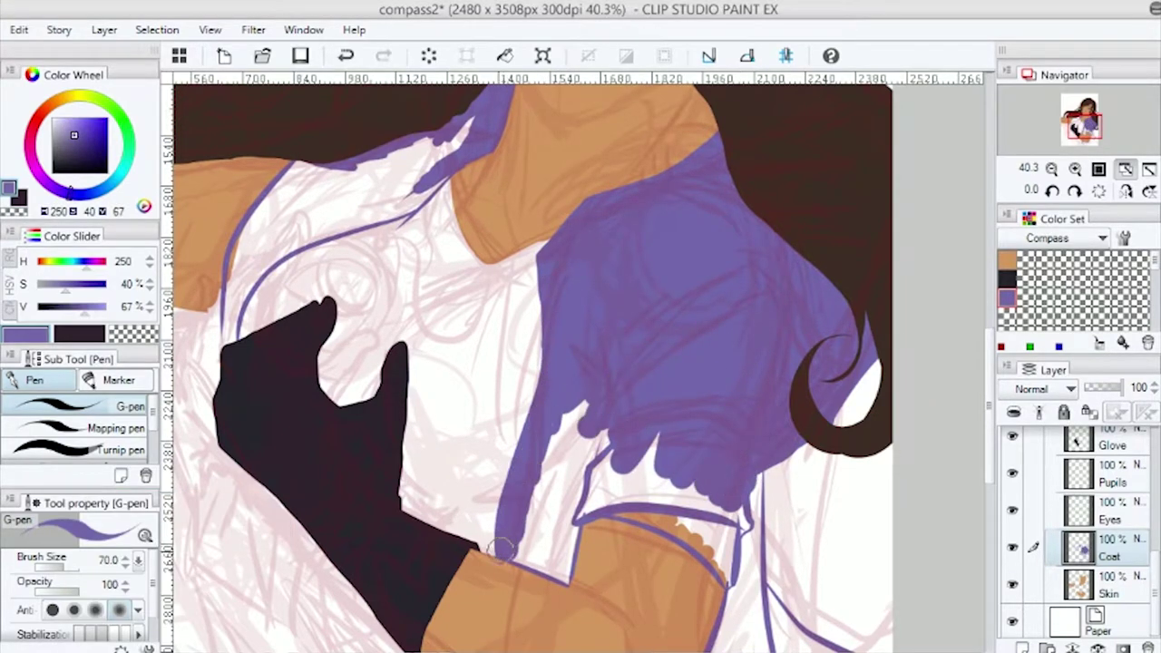
pyautogui.moveTo(563, 577); pyautogui.dragTo(621, 428)
pyautogui.moveTo(650, 457); pyautogui.dragTo(726, 562)
pyautogui.moveTo(689, 490); pyautogui.dragTo(753, 581)
pyautogui.moveTo(759, 435)
pyautogui.mouseDown()
pyautogui.moveTo(674, 246)
pyautogui.moveTo(680, 508)
pyautogui.mouseUp()
pyautogui.moveTo(716, 472); pyautogui.dragTo(798, 490)
# Fill the coat around and below the bent elbow down to the canvas edge, closing the remaining white gaps.
pyautogui.press('e')
pyautogui.press('p')
pyautogui.moveTo(627, 397); pyautogui.dragTo(601, 297)
pyautogui.moveTo(399, 472); pyautogui.dragTo(598, 363)
pyautogui.moveTo(671, 381); pyautogui.dragTo(767, 499)
pyautogui.moveTo(409, 453)
pyautogui.mouseDown()
pyautogui.moveTo(532, 543)
pyautogui.moveTo(653, 408)
pyautogui.mouseUp()
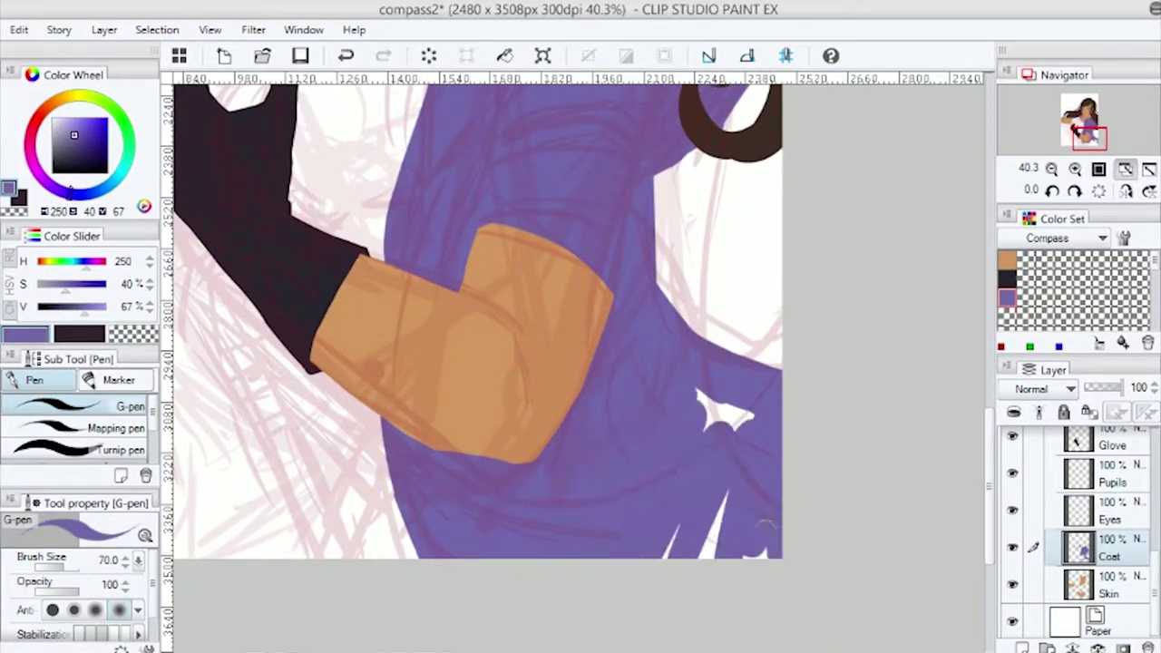
pyautogui.moveTo(726, 390); pyautogui.dragTo(717, 553)
pyautogui.moveTo(406, 259); pyautogui.dragTo(759, 532)
# Fill the coat's shoulder and lapel on the raised-arm side and outline its panel under the arm.
pyautogui.moveTo(427, 505)
pyautogui.mouseDown()
pyautogui.moveTo(337, 259)
pyautogui.moveTo(473, 396)
pyautogui.mouseUp()
pyautogui.moveTo(363, 190)
pyautogui.mouseDown()
pyautogui.moveTo(447, 309)
pyautogui.moveTo(535, 489)
pyautogui.moveTo(510, 495)
pyautogui.moveTo(569, 427)
pyautogui.mouseUp()
pyautogui.scroll(1, 390, 269)
pyautogui.moveTo(333, 205)
pyautogui.mouseDown()
pyautogui.moveTo(481, 258)
pyautogui.moveTo(517, 232)
pyautogui.mouseUp()
pyautogui.moveTo(581, 273); pyautogui.dragTo(581, 347)
pyautogui.moveTo(562, 231); pyautogui.dragTo(526, 359)
pyautogui.moveTo(544, 245)
pyautogui.mouseDown()
pyautogui.moveTo(557, 252)
pyautogui.moveTo(635, 181)
pyautogui.moveTo(757, 198)
pyautogui.moveTo(710, 249)
pyautogui.mouseUp()
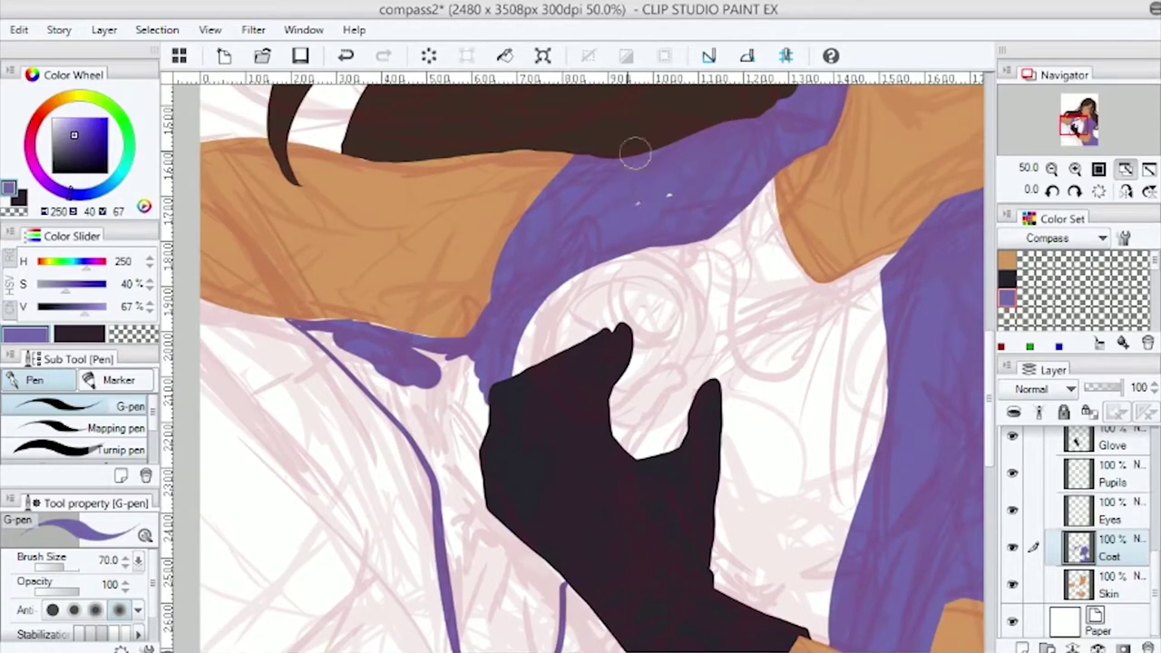
# Fill the coat panel hanging beneath the raised arm and clean up its outer edge.
pyautogui.scroll(4, 422, 317)
pyautogui.moveTo(345, 283)
pyautogui.mouseDown()
pyautogui.moveTo(560, 299)
pyautogui.moveTo(279, 292)
pyautogui.moveTo(390, 367)
pyautogui.moveTo(538, 493)
pyautogui.moveTo(527, 419)
pyautogui.moveTo(546, 547)
pyautogui.mouseUp()
pyautogui.scroll(-2, 546, 547)
pyautogui.press('e')
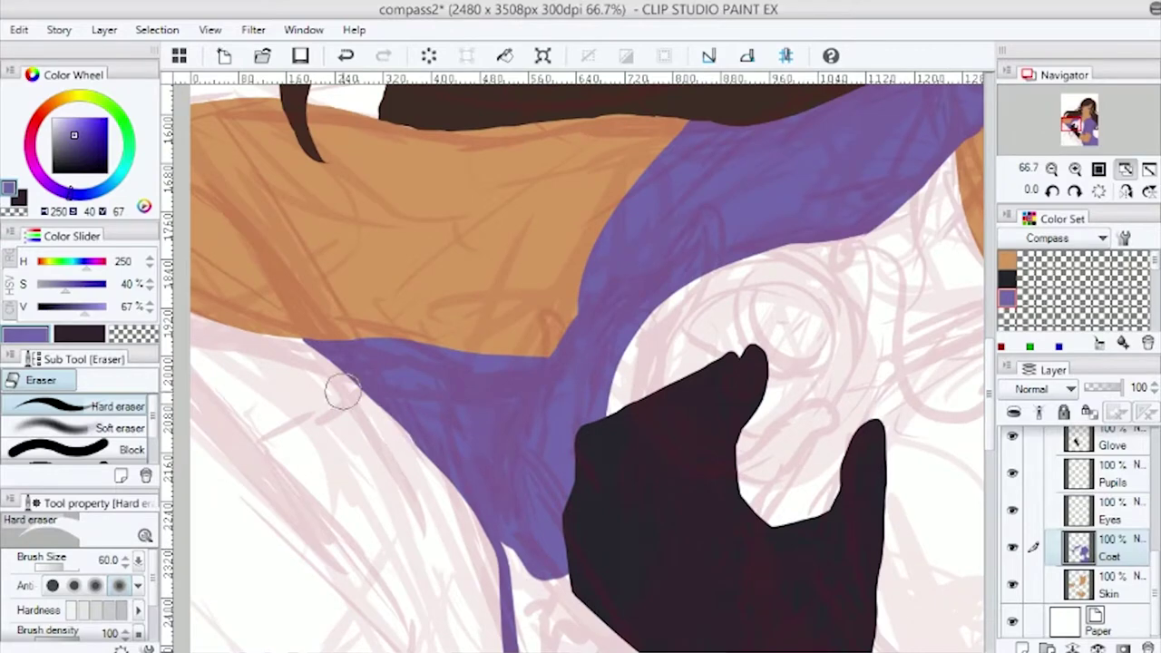
pyautogui.press('p')
pyautogui.moveTo(365, 418)
pyautogui.mouseDown()
pyautogui.moveTo(526, 435)
pyautogui.moveTo(536, 459)
pyautogui.moveTo(514, 357)
pyautogui.mouseUp()
pyautogui.scroll(-3, 514, 357)
# Add a Leggings layer below Skin and fill the leg shape beside the coat in dark plum (H 317, S 29%, V 19%).
pyautogui.moveTo(399, 127)
pyautogui.mouseDown()
pyautogui.moveTo(412, 177)
pyautogui.moveTo(434, 140)
pyautogui.moveTo(522, 349)
pyautogui.mouseUp()
pyautogui.scroll(2, 471, 245)
pyautogui.scroll(-2, 522, 350)
pyautogui.moveTo(508, 254); pyautogui.dragTo(426, 581)
pyautogui.scroll(-2, 426, 544)
pyautogui.moveTo(454, 390)
pyautogui.mouseDown()
pyautogui.moveTo(444, 447)
pyautogui.moveTo(426, 227)
pyautogui.moveTo(408, 345)
pyautogui.mouseUp()
pyautogui.hotkey('ctrl', 'z')
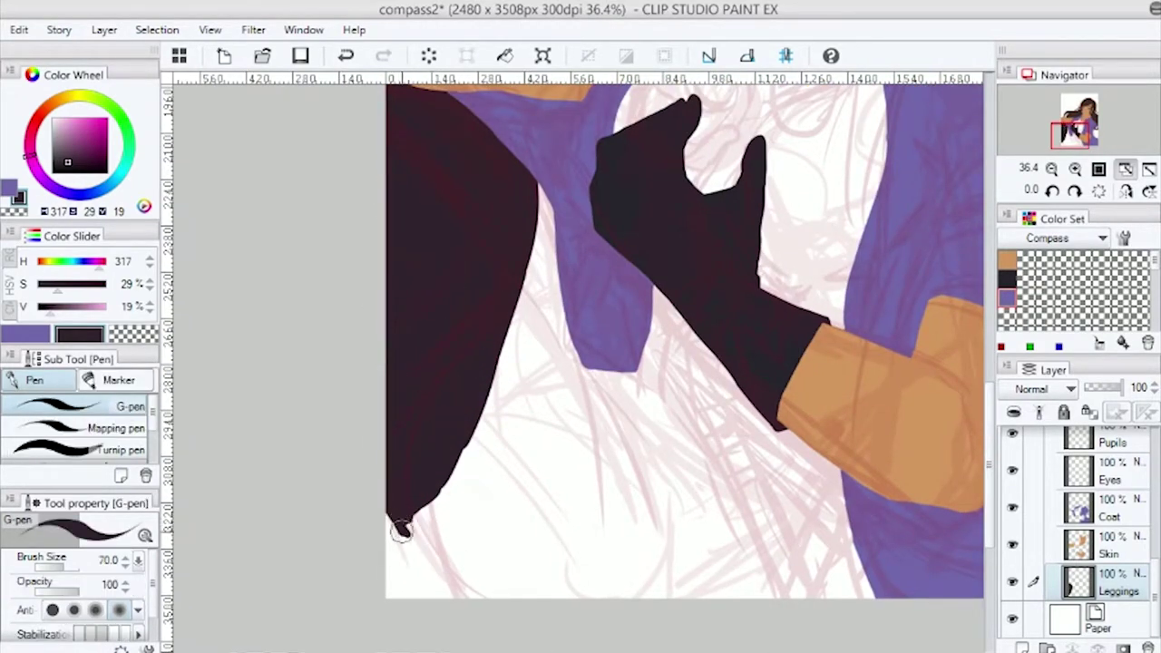
pyautogui.moveTo(418, 526); pyautogui.dragTo(545, 214)
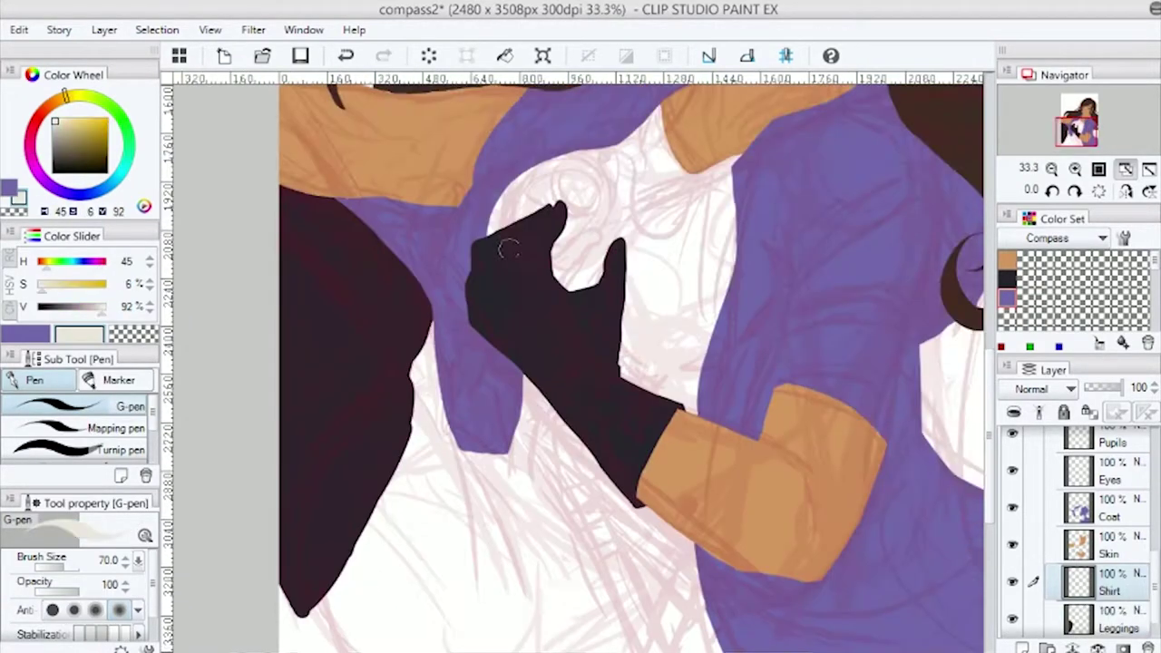
# Add a Shirt layer above Leggings and fill the torso between the coat panels in off-white (H 45, S 6%, V 92%).
pyautogui.moveTo(495, 241)
pyautogui.mouseDown()
pyautogui.moveTo(586, 155)
pyautogui.moveTo(635, 163)
pyautogui.moveTo(708, 252)
pyautogui.mouseUp()
pyautogui.hotkey('ctrl', 'z')
pyautogui.scroll(-2, 544, 209)
pyautogui.moveTo(297, 540)
pyautogui.mouseDown()
pyautogui.moveTo(408, 272)
pyautogui.moveTo(413, 408)
pyautogui.moveTo(290, 547)
pyautogui.moveTo(629, 317)
pyautogui.moveTo(682, 535)
pyautogui.moveTo(445, 552)
pyautogui.moveTo(390, 507)
pyautogui.mouseUp()
pyautogui.hotkey('ctrl', 'z')
pyautogui.scroll(2, 357, 360)
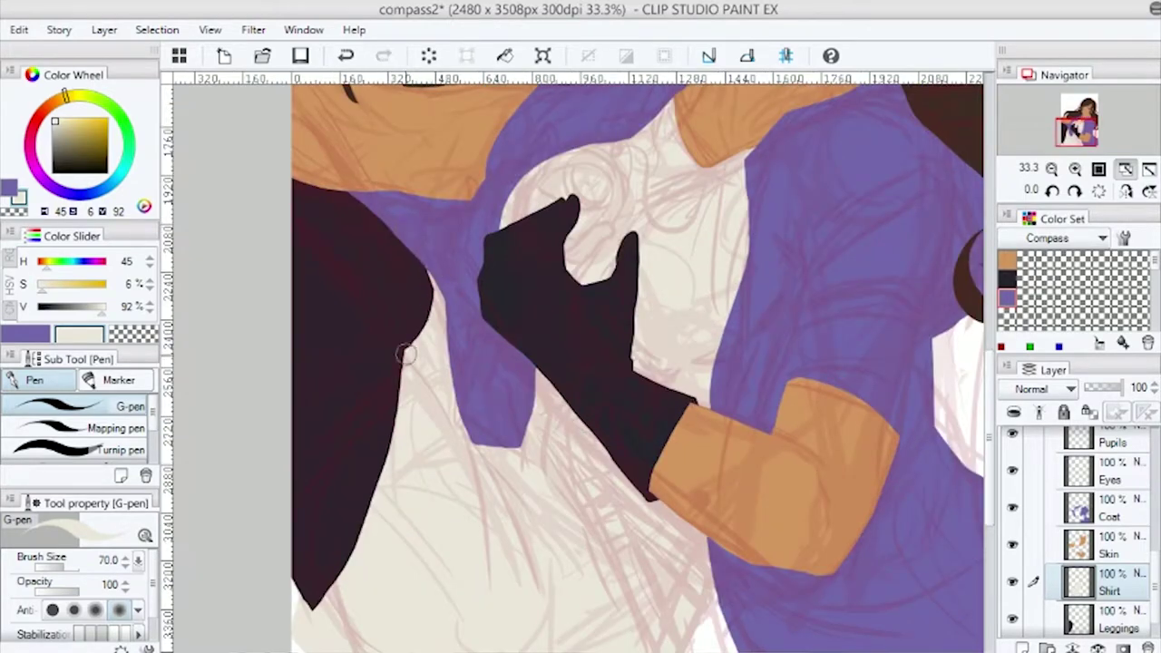
# On the transparency-locked Skin layer, paint reddish-brown shadows (H 18, S 60%, V 76%) under the jaw and down the neck.
pyautogui.scroll(5, 413, 359)
pyautogui.scroll(2, 414, 409)
pyautogui.moveTo(435, 432)
pyautogui.mouseDown()
pyautogui.moveTo(482, 507)
pyautogui.moveTo(687, 474)
pyautogui.moveTo(780, 338)
pyautogui.mouseUp()
pyautogui.scroll(-2, 412, 381)
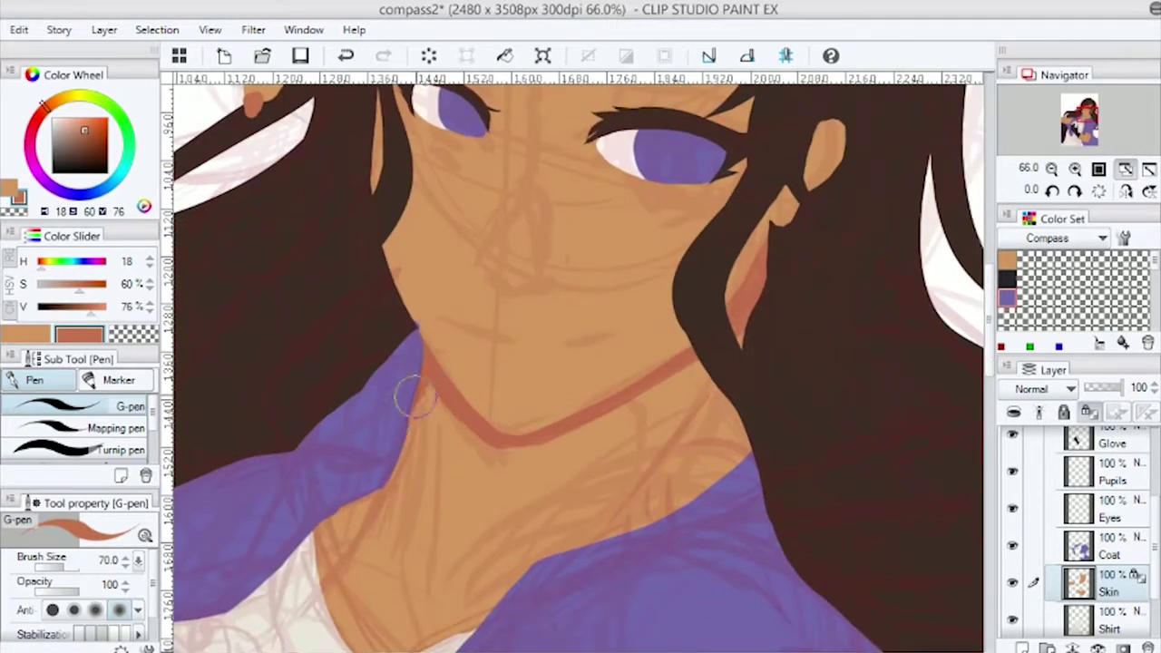
pyautogui.scroll(-2, 665, 494)
pyautogui.moveTo(762, 265); pyautogui.dragTo(653, 472)
pyautogui.scroll(-2, 422, 426)
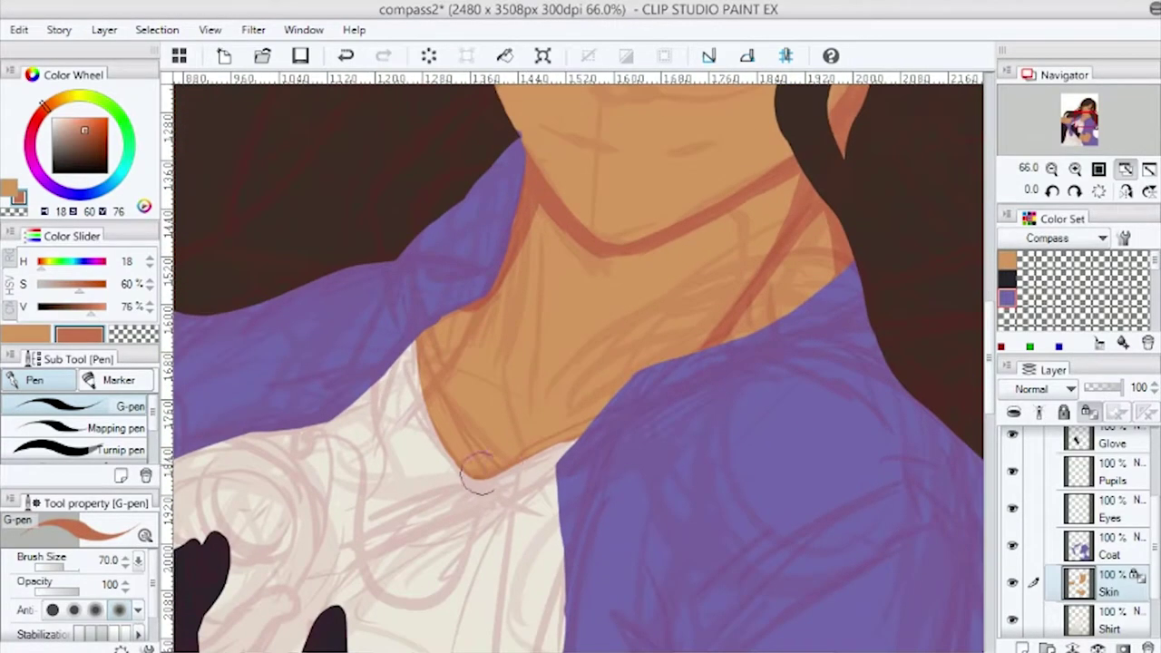
# Add shadow strokes along the shirt neckline, beside the coat collar and beneath the chin.
pyautogui.moveTo(500, 465); pyautogui.dragTo(549, 442)
pyautogui.moveTo(427, 306); pyautogui.dragTo(467, 399)
pyautogui.moveTo(517, 254); pyautogui.dragTo(449, 358)
pyautogui.moveTo(544, 181); pyautogui.dragTo(725, 223)
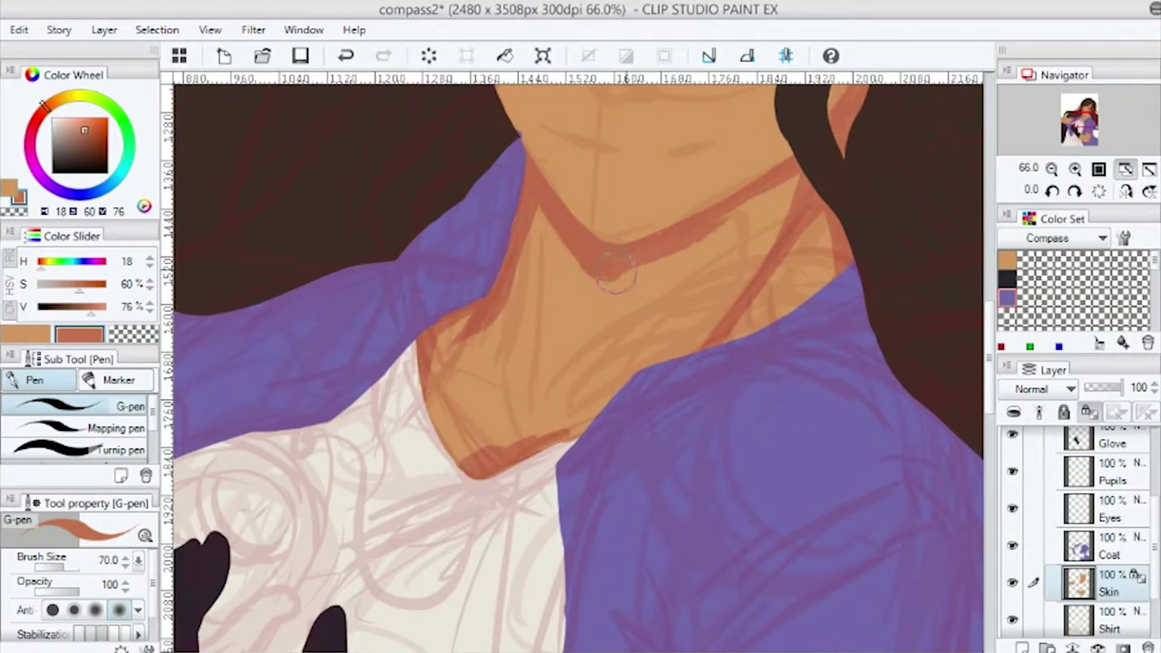
# Blend the shadows under the jaw and along the neck sides with Oil Paint Blendy 2 at size 40.
pyautogui.scroll(5, 550, 407)
pyautogui.scroll(-4, 550, 407)
pyautogui.press('b')
pyautogui.moveTo(658, 458)
pyautogui.mouseDown()
pyautogui.moveTo(721, 390)
pyautogui.moveTo(737, 313)
pyautogui.mouseUp()
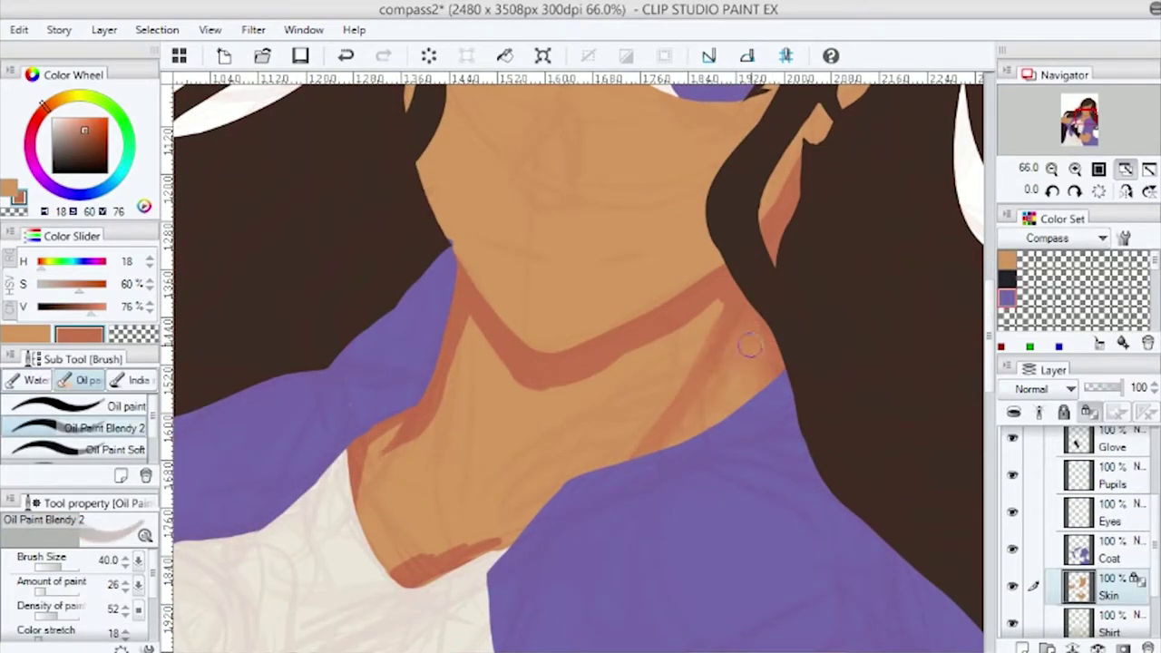
pyautogui.moveTo(739, 386); pyautogui.dragTo(757, 320)
pyautogui.moveTo(658, 330); pyautogui.dragTo(551, 345)
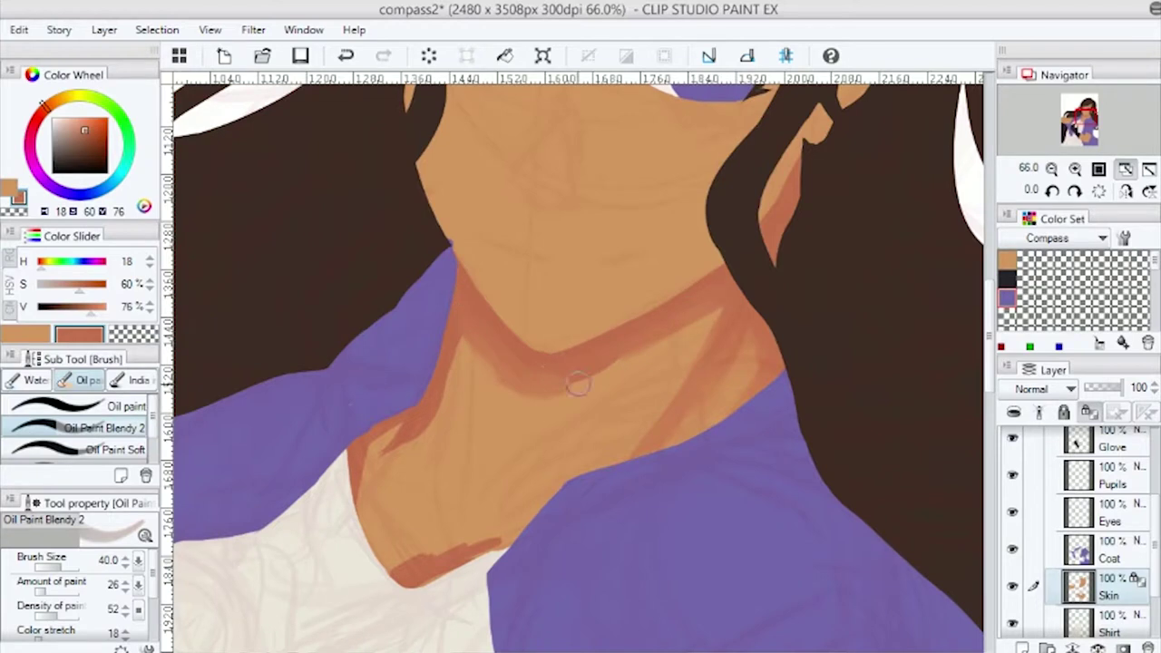
pyautogui.moveTo(478, 334)
pyautogui.mouseDown()
pyautogui.moveTo(385, 445)
pyautogui.moveTo(423, 402)
pyautogui.mouseUp()
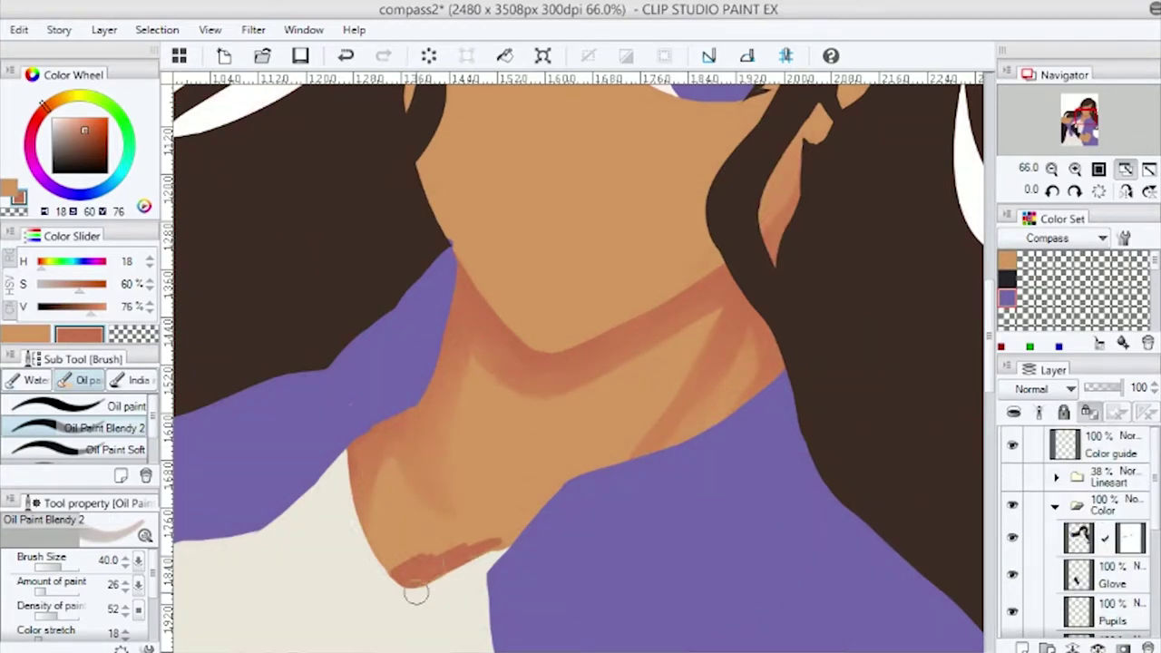
# Soften the neckline and collar shadows into the skin, sampling base and shadow tones and enlarging the blending brush to 70.
pyautogui.moveTo(417, 592)
pyautogui.mouseDown()
pyautogui.moveTo(459, 314)
pyautogui.moveTo(487, 569)
pyautogui.mouseUp()
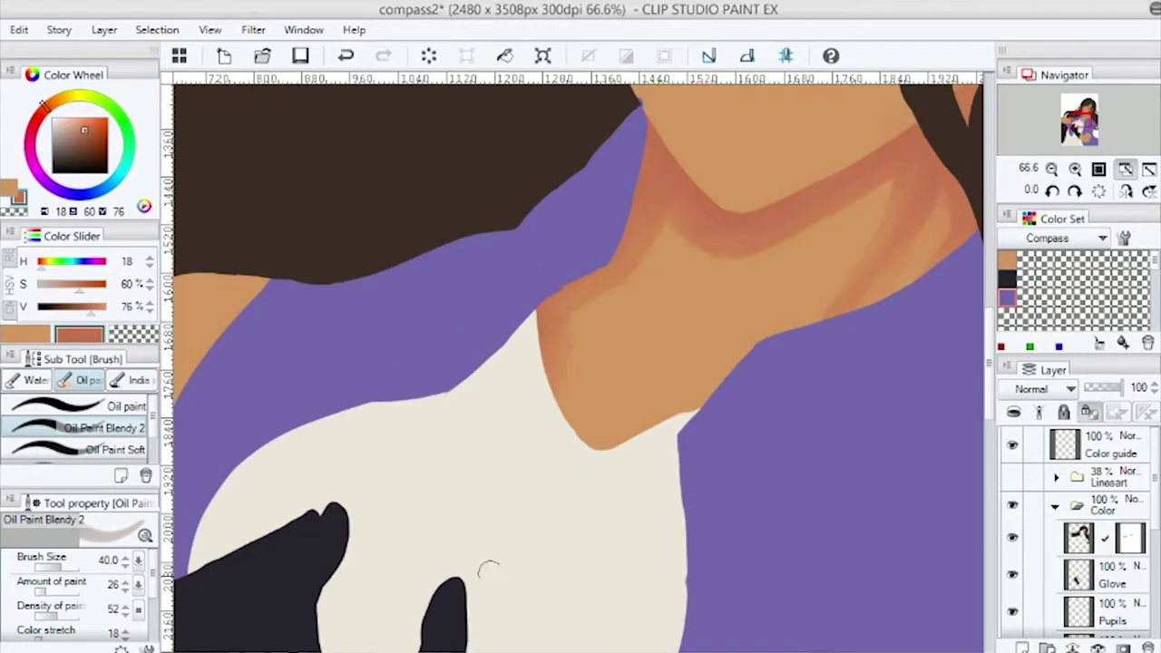
pyautogui.moveTo(587, 360); pyautogui.dragTo(501, 432)
pyautogui.keyDown('alt'); pyautogui.click(845, 297); pyautogui.keyUp('alt')
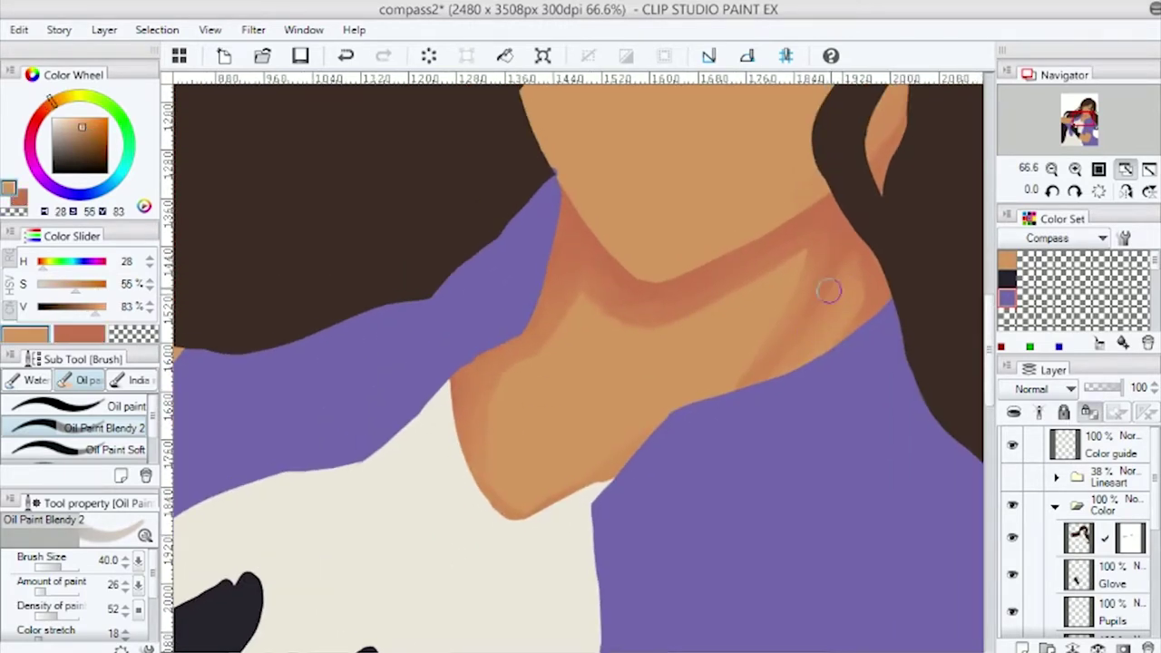
pyautogui.keyDown('alt'); pyautogui.click(735, 380); pyautogui.keyUp('alt')
pyautogui.moveTo(547, 345)
pyautogui.mouseDown()
pyautogui.moveTo(466, 408)
pyautogui.moveTo(495, 363)
pyautogui.moveTo(449, 393)
pyautogui.mouseUp()
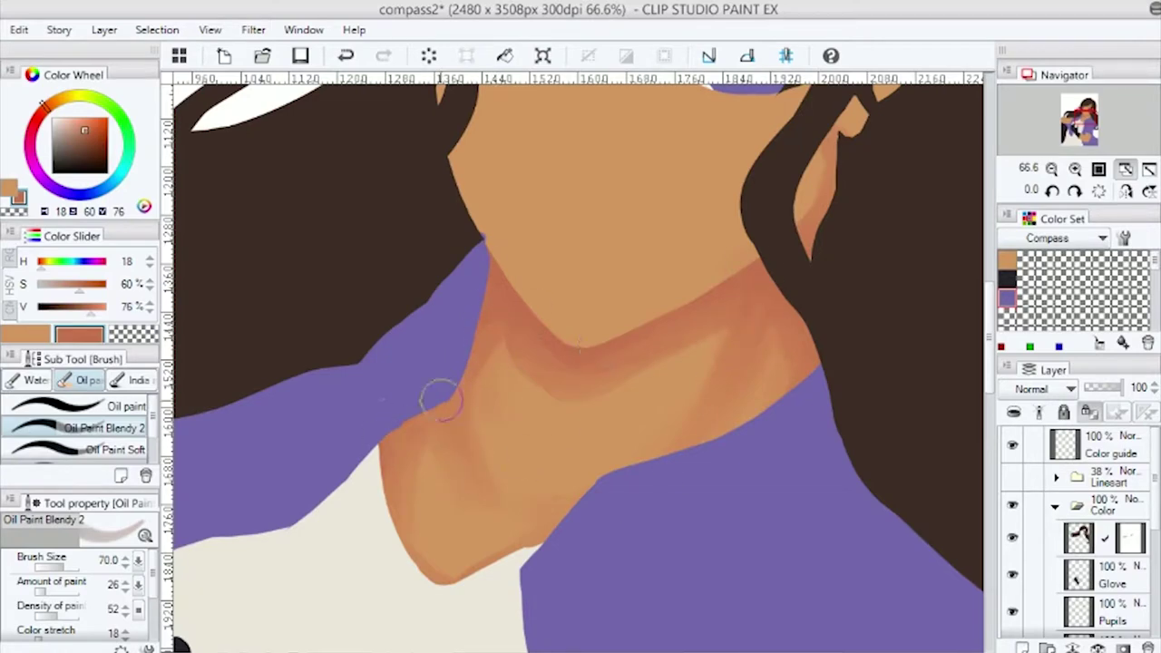
pyautogui.keyDown('alt'); pyautogui.click(437, 390); pyautogui.keyUp('alt')
pyautogui.moveTo(622, 366); pyautogui.dragTo(621, 350)
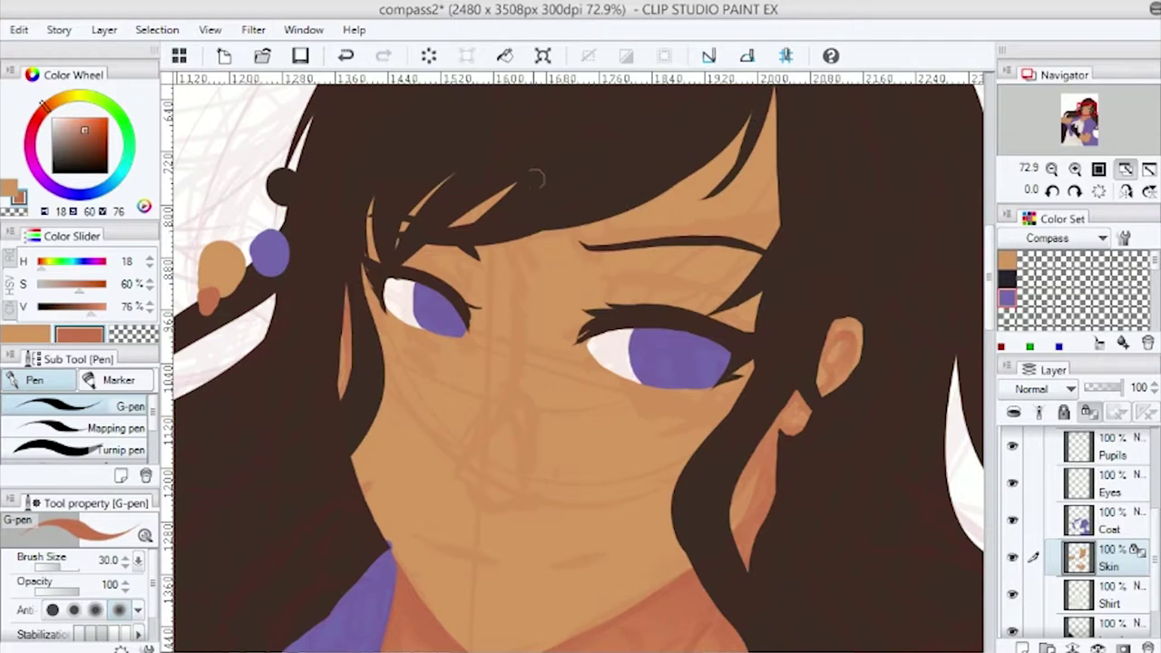
# Draw face shadows along the nose, eye sockets, cheek edge and hairline with the G-pen at size 30.
pyautogui.moveTo(500, 406)
pyautogui.mouseDown()
pyautogui.moveTo(475, 504)
pyautogui.moveTo(470, 434)
pyautogui.moveTo(501, 349)
pyautogui.moveTo(501, 288)
pyautogui.mouseUp()
pyautogui.moveTo(356, 261); pyautogui.dragTo(445, 328)
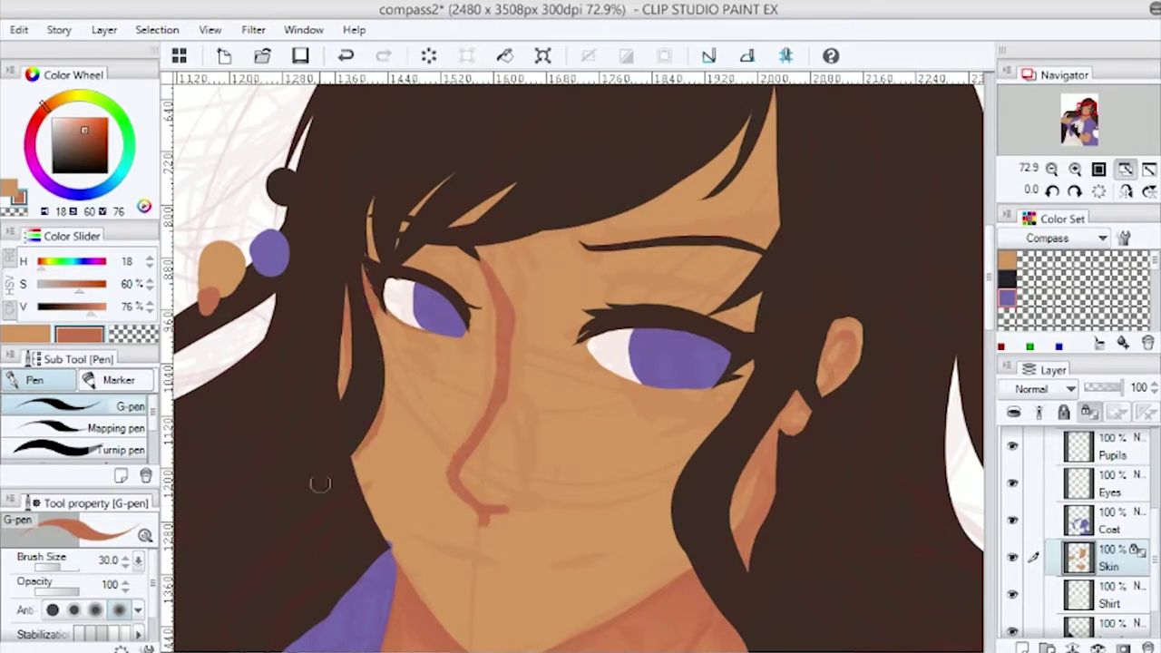
pyautogui.moveTo(423, 257)
pyautogui.mouseDown()
pyautogui.moveTo(711, 165)
pyautogui.moveTo(722, 178)
pyautogui.mouseUp()
pyautogui.moveTo(700, 278); pyautogui.dragTo(732, 246)
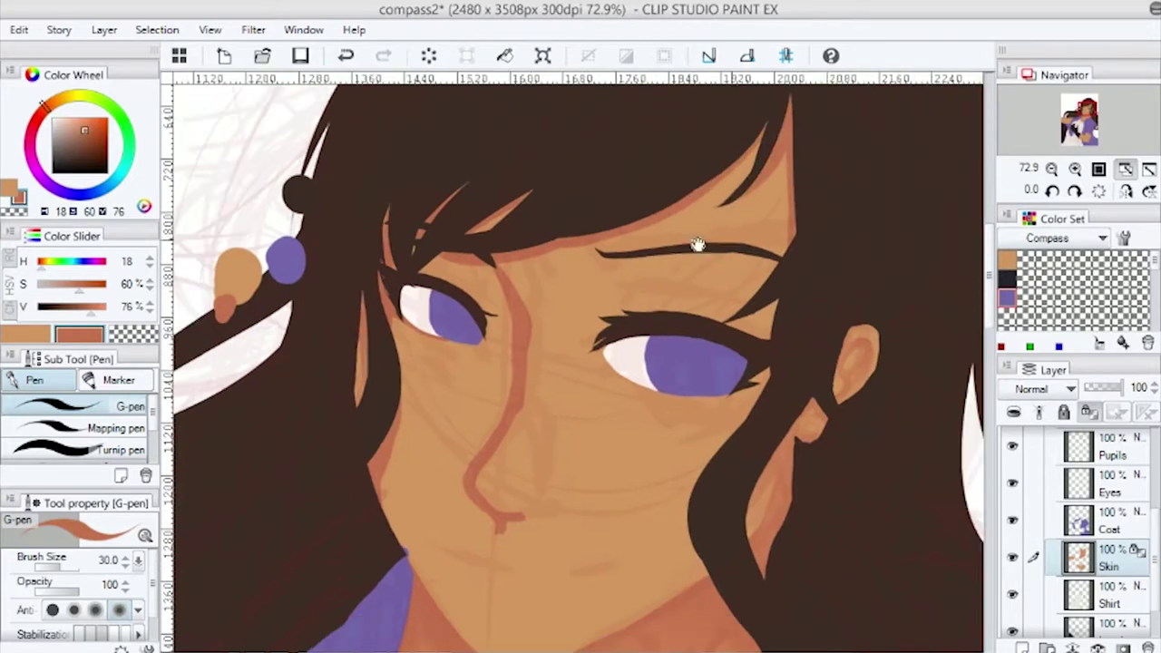
# Hide the Lineart folder and blend the nose, cheek and forehead shadows with an oil paint brush at size 40.
pyautogui.press('b')
pyautogui.moveTo(514, 313)
pyautogui.mouseDown()
pyautogui.moveTo(480, 531)
pyautogui.moveTo(494, 363)
pyautogui.moveTo(390, 309)
pyautogui.moveTo(381, 544)
pyautogui.mouseUp()
pyautogui.scroll(3, 1148, 490)
pyautogui.click(1013, 477)
pyautogui.moveTo(538, 239)
pyautogui.mouseDown()
pyautogui.moveTo(759, 111)
pyautogui.moveTo(778, 270)
pyautogui.mouseUp()
pyautogui.moveTo(508, 354); pyautogui.dragTo(509, 319)
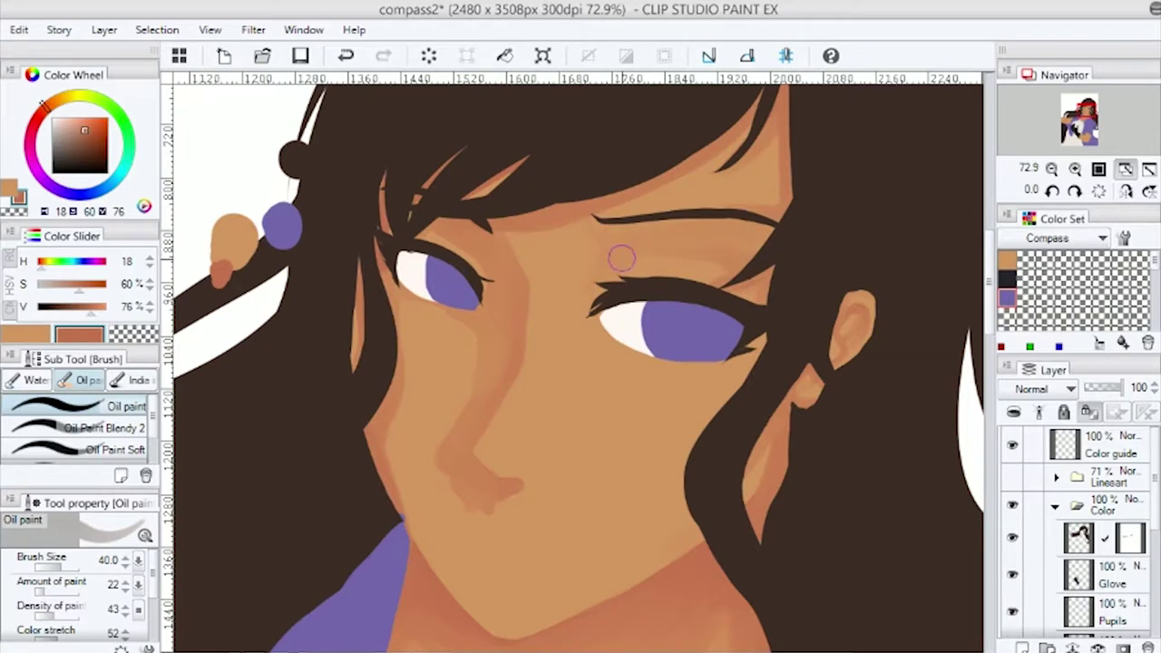
# Shade around both eyes and the nose bridge with the Oil paint brush, sampling the base skin and shadow tones.
pyautogui.moveTo(753, 326); pyautogui.dragTo(739, 372)
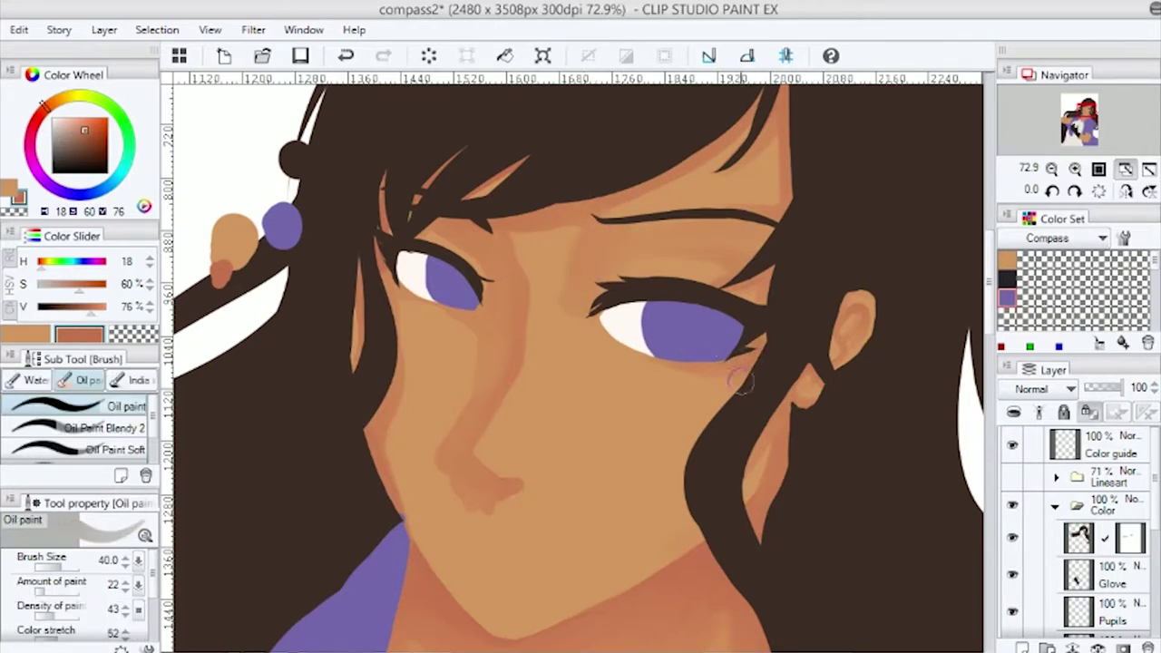
pyautogui.moveTo(535, 299); pyautogui.dragTo(535, 268)
pyautogui.keyDown('alt'); pyautogui.click(460, 460); pyautogui.keyUp('alt')
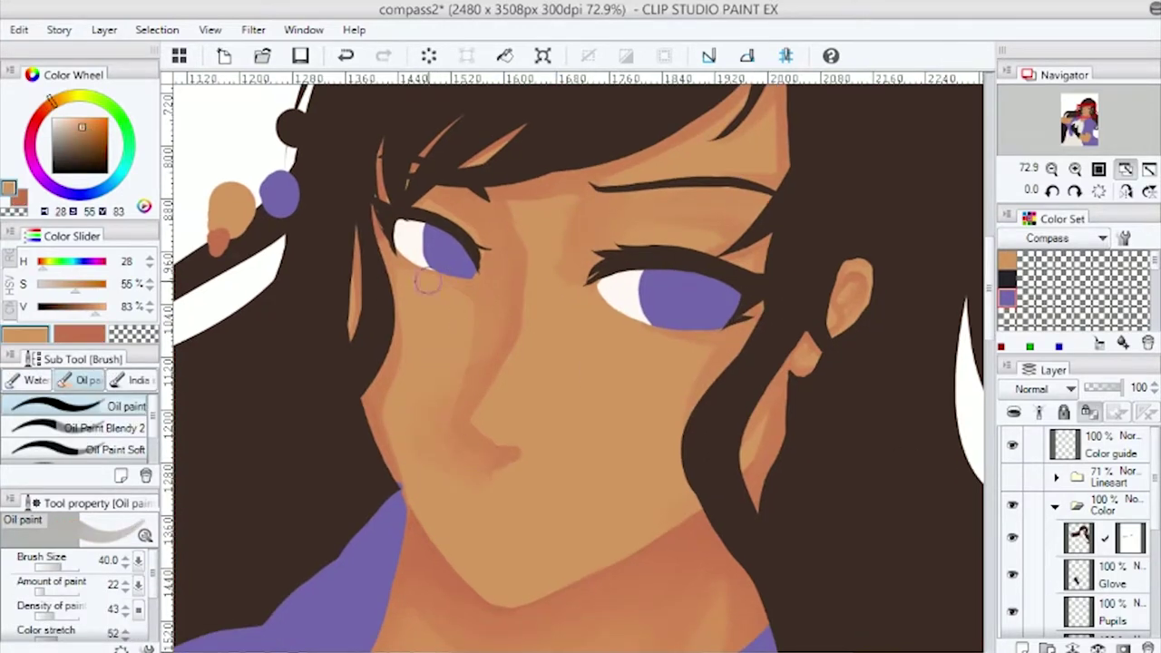
pyautogui.keyDown('alt'); pyautogui.click(599, 349); pyautogui.keyUp('alt')
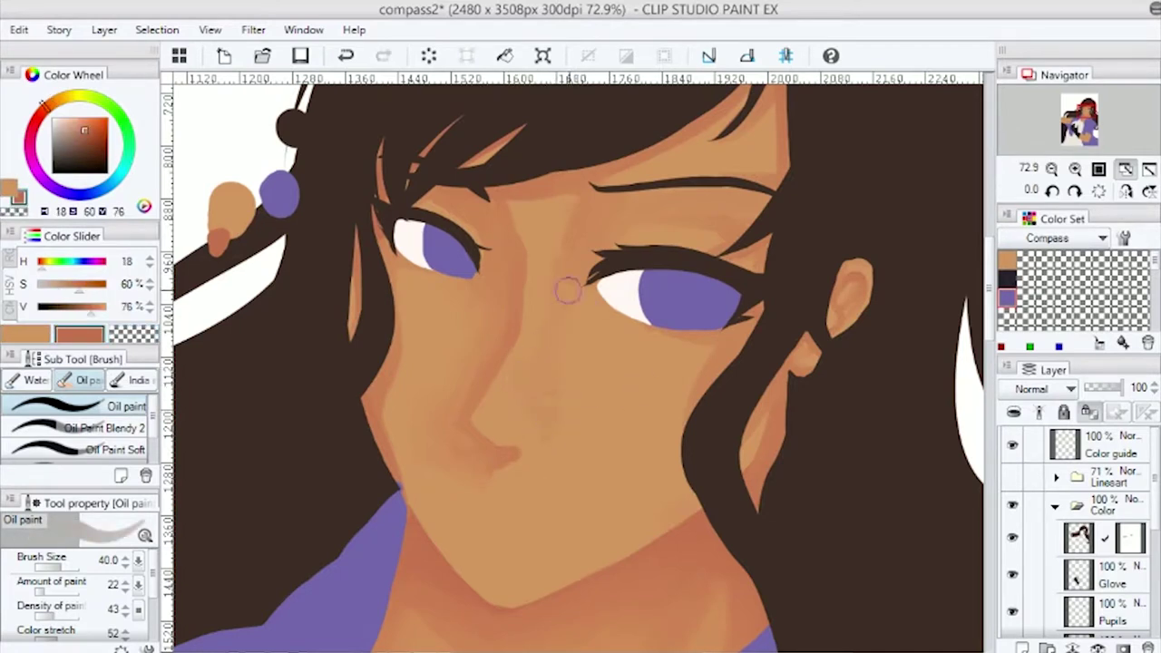
# Paint the smiling mouth line in the reddish skin shadow tone and soften it with Oil Paint Blendy 2 at size 40.
pyautogui.press('p')
pyautogui.moveTo(421, 480)
pyautogui.mouseDown()
pyautogui.moveTo(531, 507)
pyautogui.moveTo(607, 496)
pyautogui.moveTo(429, 495)
pyautogui.mouseUp()
pyautogui.press('b')
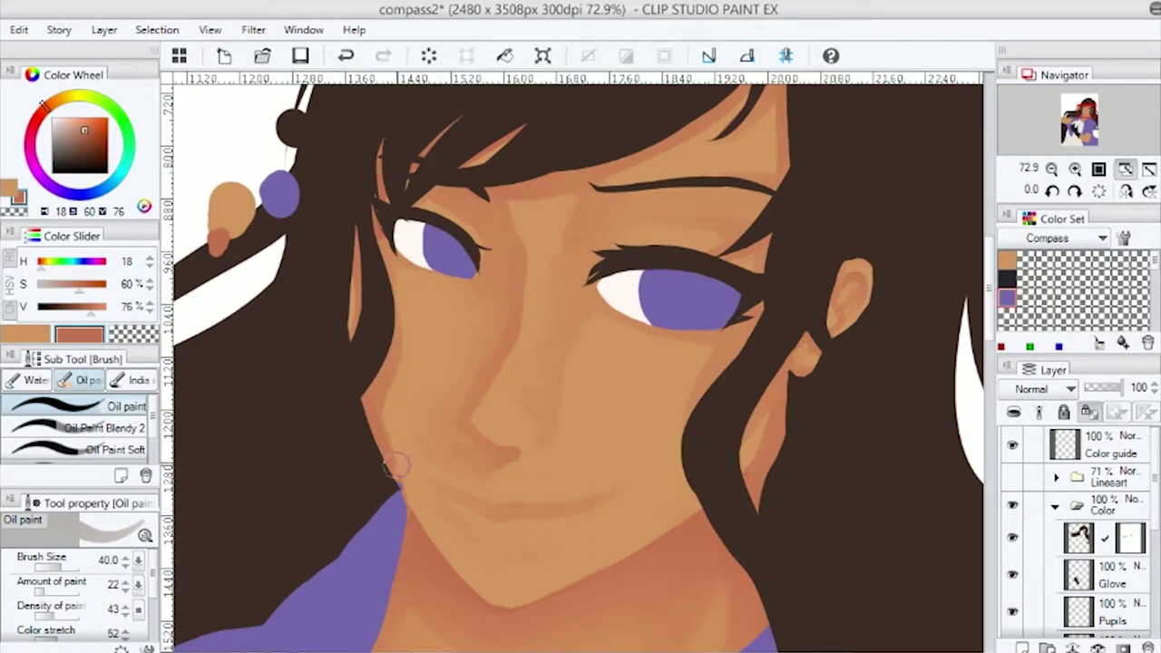
pyautogui.press('b')
pyautogui.hotkey('ctrl', '-')
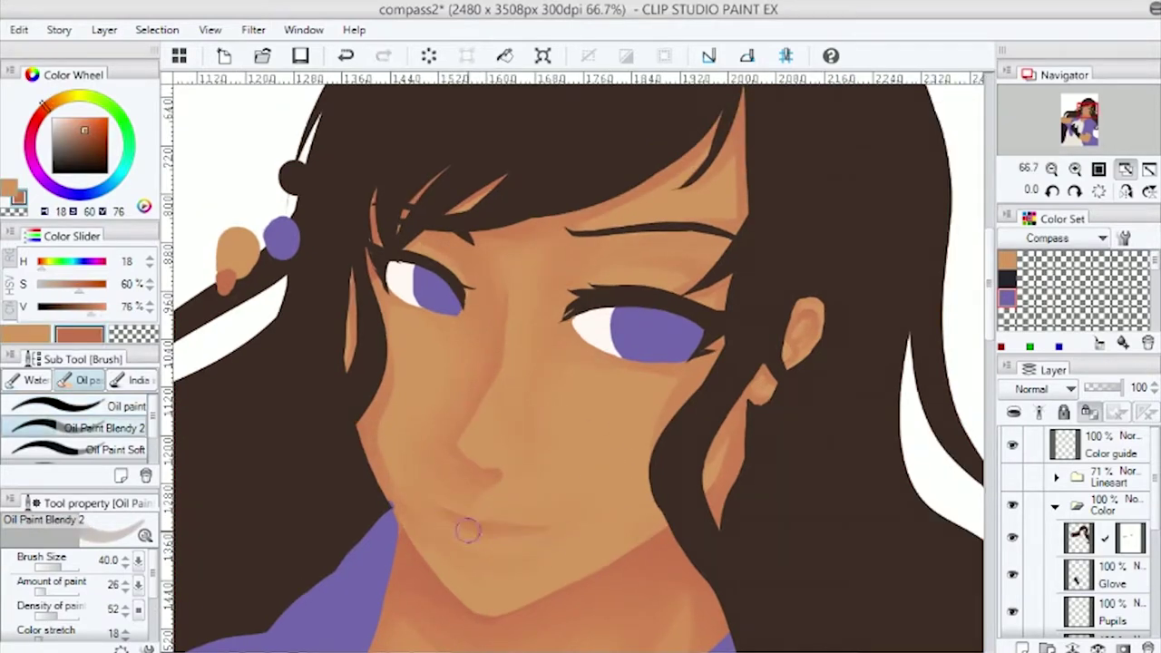
pyautogui.scroll(4, 544, 576)
# Define the lips and the shadow under the lower lip with the G-pen at size 30, blending in the base skin tone.
pyautogui.press('p')
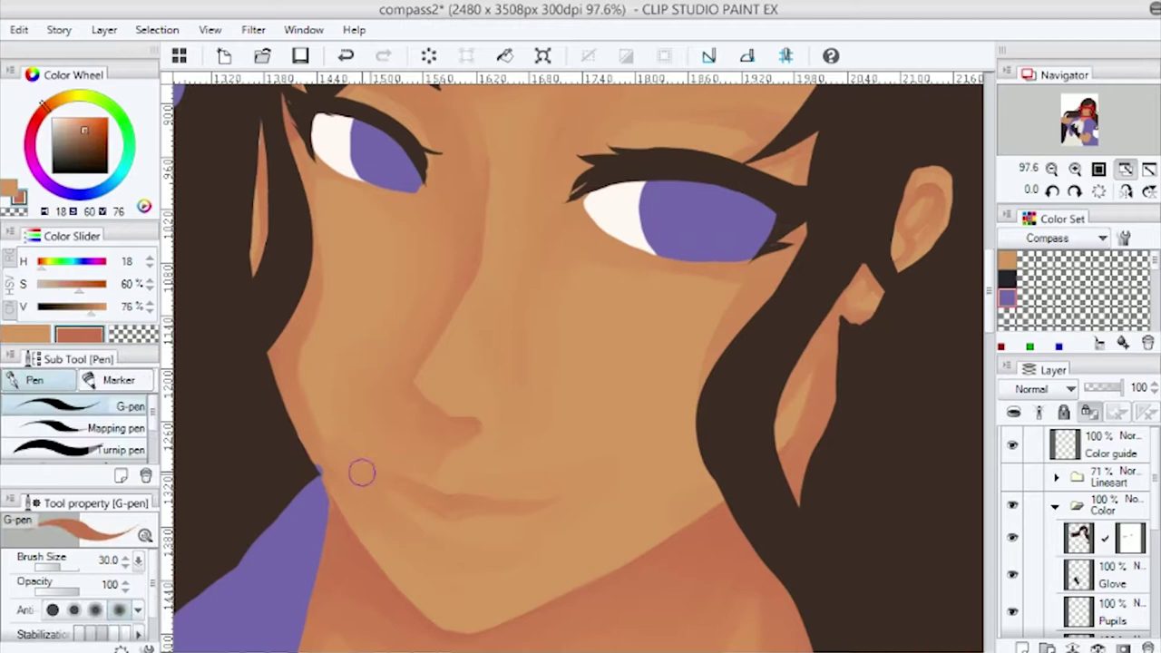
pyautogui.press('b')
pyautogui.press('p')
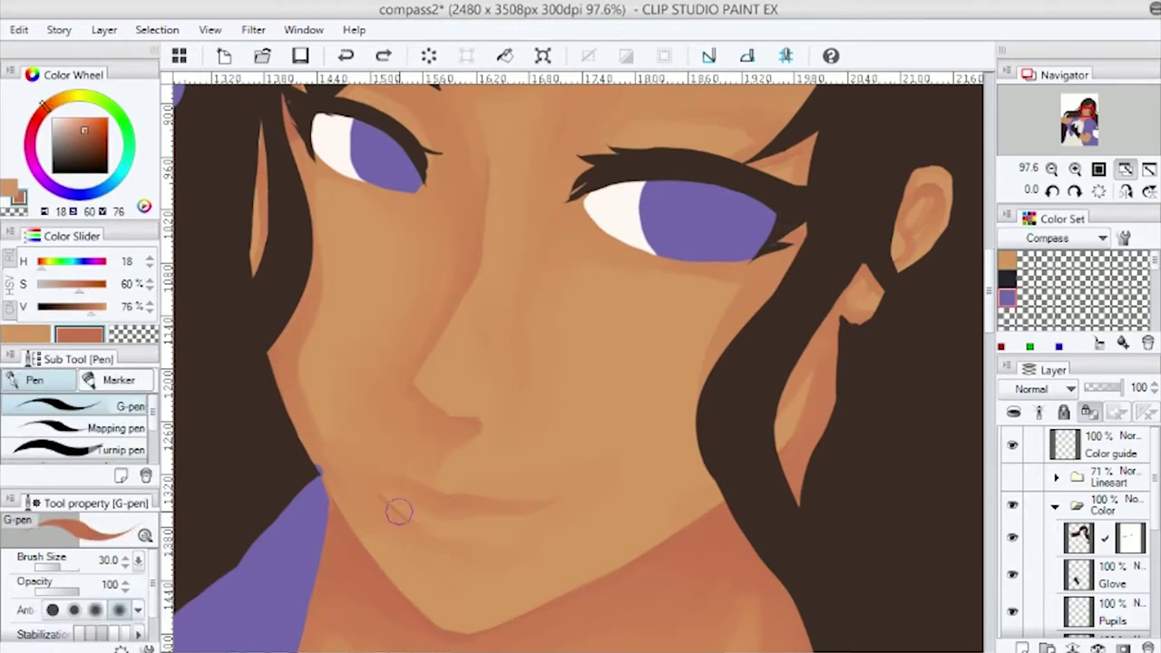
pyautogui.press('b')
pyautogui.keyDown('alt'); pyautogui.click(363, 519); pyautogui.keyUp('alt')
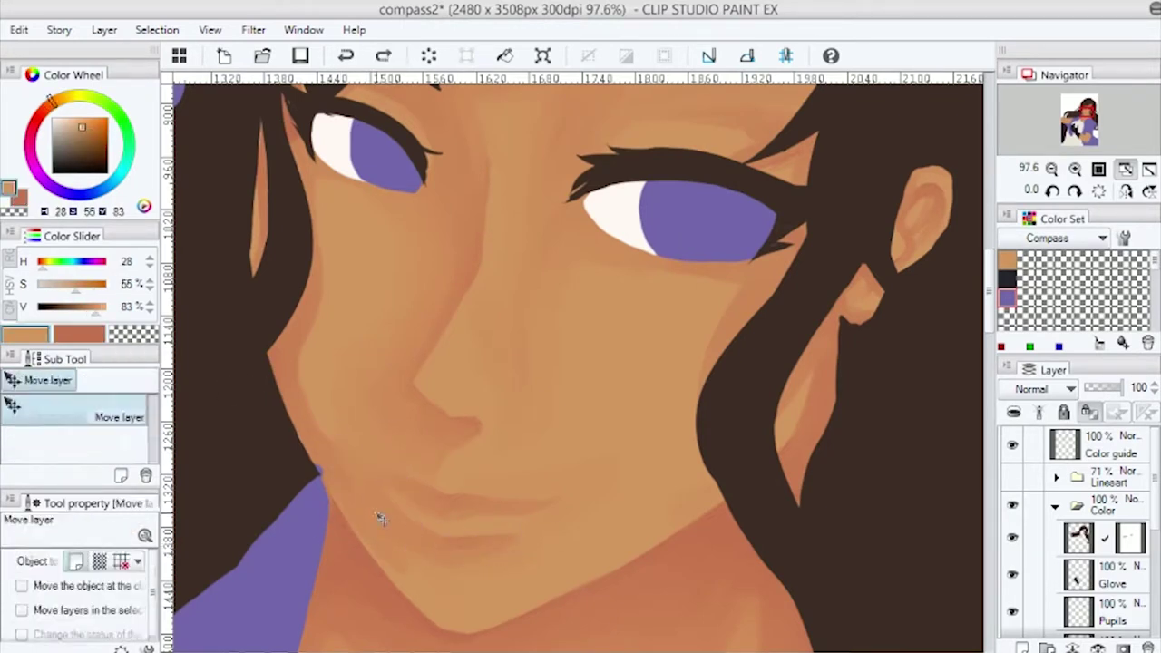
pyautogui.press('b')
# Deepen the nose bridge shadow beside the inner eye with a darker brown G-pen at size 50 and blend it down the nose.
pyautogui.scroll(-3, 530, 517)
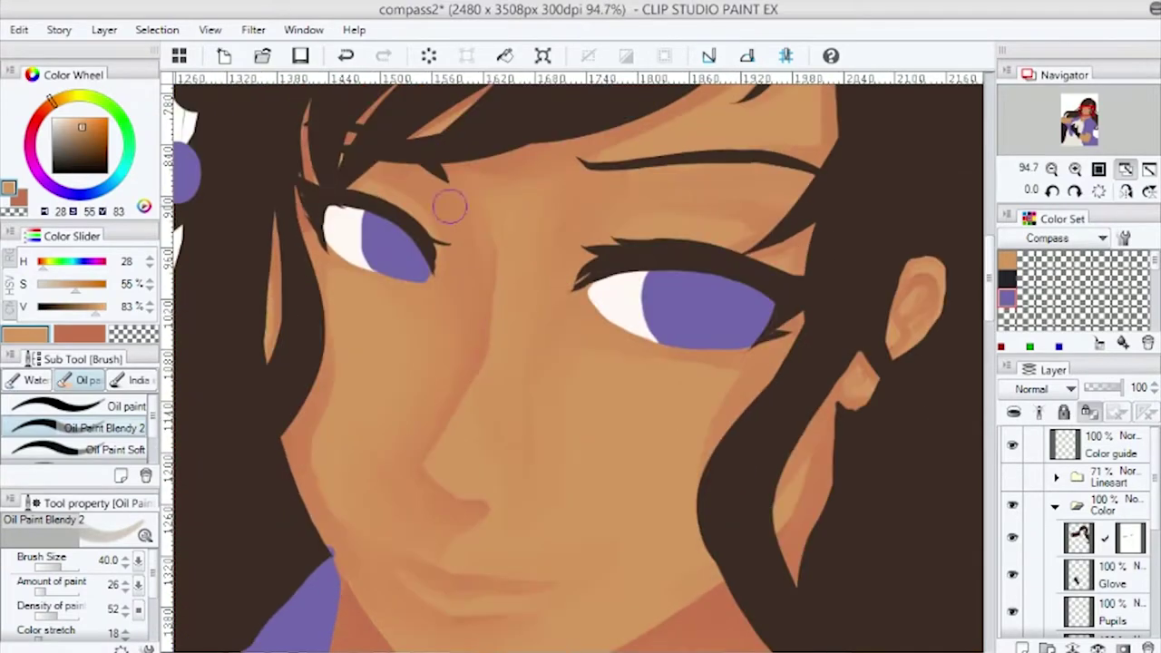
pyautogui.keyDown('alt'); pyautogui.click(474, 249); pyautogui.keyUp('alt')
pyautogui.press('p')
pyautogui.moveTo(542, 211); pyautogui.dragTo(568, 334)
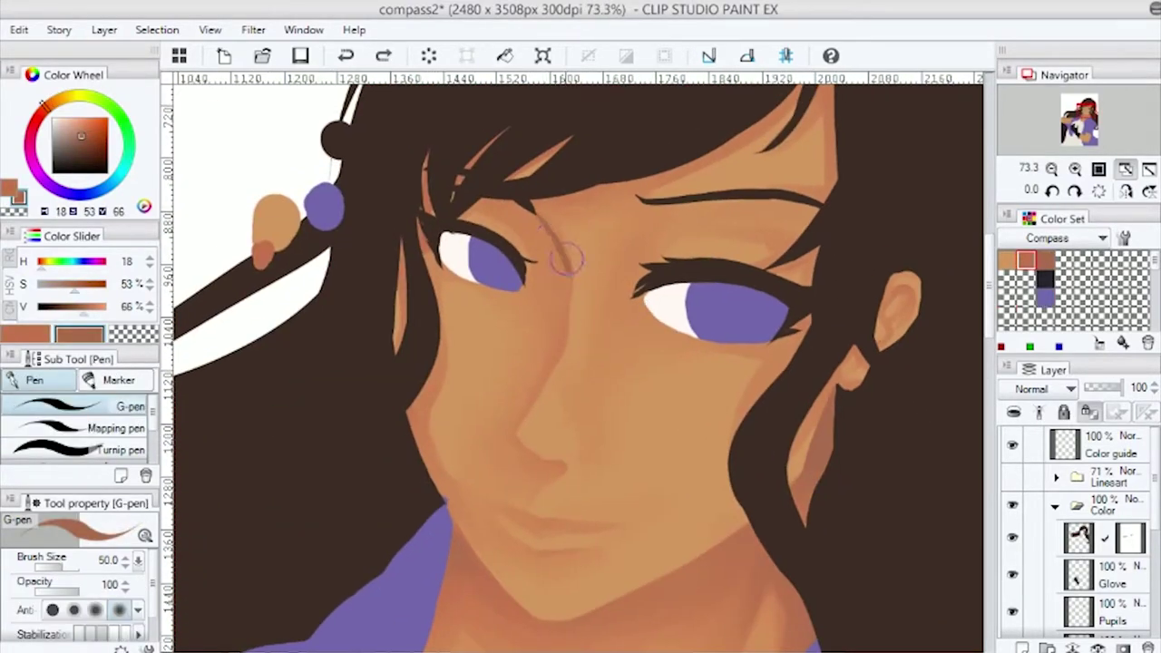
pyautogui.moveTo(535, 216); pyautogui.dragTo(560, 289)
pyautogui.press('b')
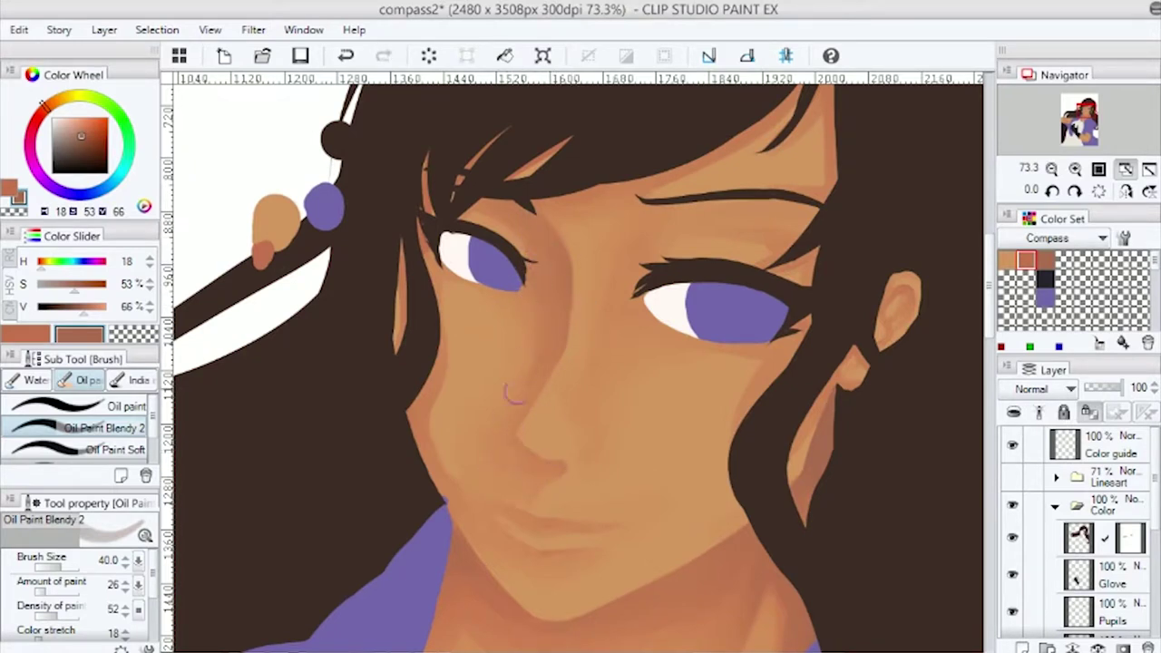
pyautogui.moveTo(524, 383); pyautogui.dragTo(472, 378)
pyautogui.keyDown('alt'); pyautogui.click(397, 388); pyautogui.keyUp('alt')
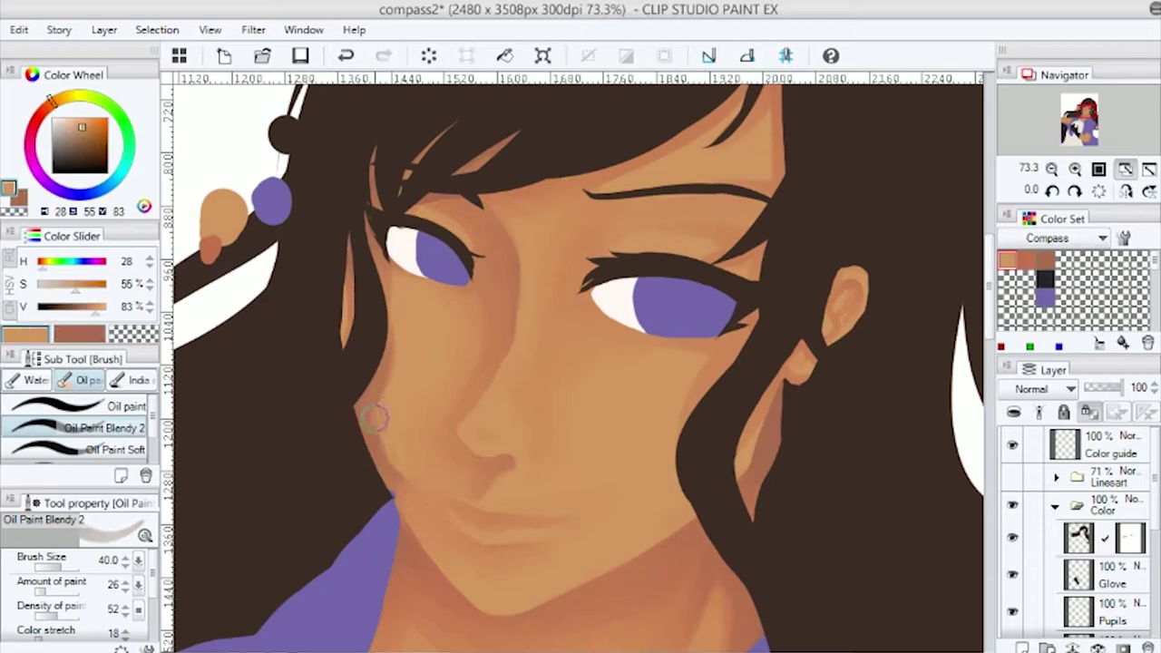
pyautogui.hotkey('ctrl', 'z')
# Draw dark brown accents between the lips and under the lower lip, then blend them with Oil Paint Blendy 2 at size 25.
pyautogui.scroll(2, 511, 393)
pyautogui.press('p')
pyautogui.keyDown('alt'); pyautogui.click(397, 461); pyautogui.keyUp('alt')
pyautogui.moveTo(390, 457); pyautogui.dragTo(581, 497)
pyautogui.moveTo(400, 502); pyautogui.dragTo(511, 552)
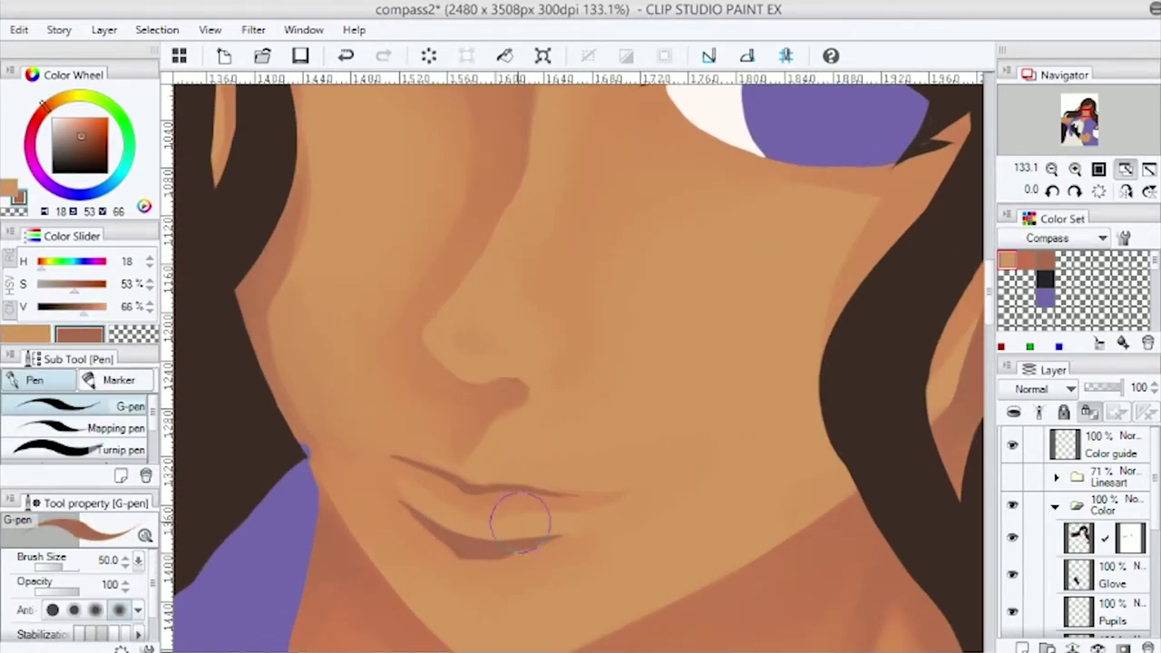
pyautogui.press('b')
pyautogui.moveTo(401, 504)
pyautogui.mouseDown()
pyautogui.moveTo(445, 518)
pyautogui.moveTo(490, 578)
pyautogui.mouseUp()
pyautogui.keyDown('alt'); pyautogui.click(466, 571); pyautogui.keyUp('alt')
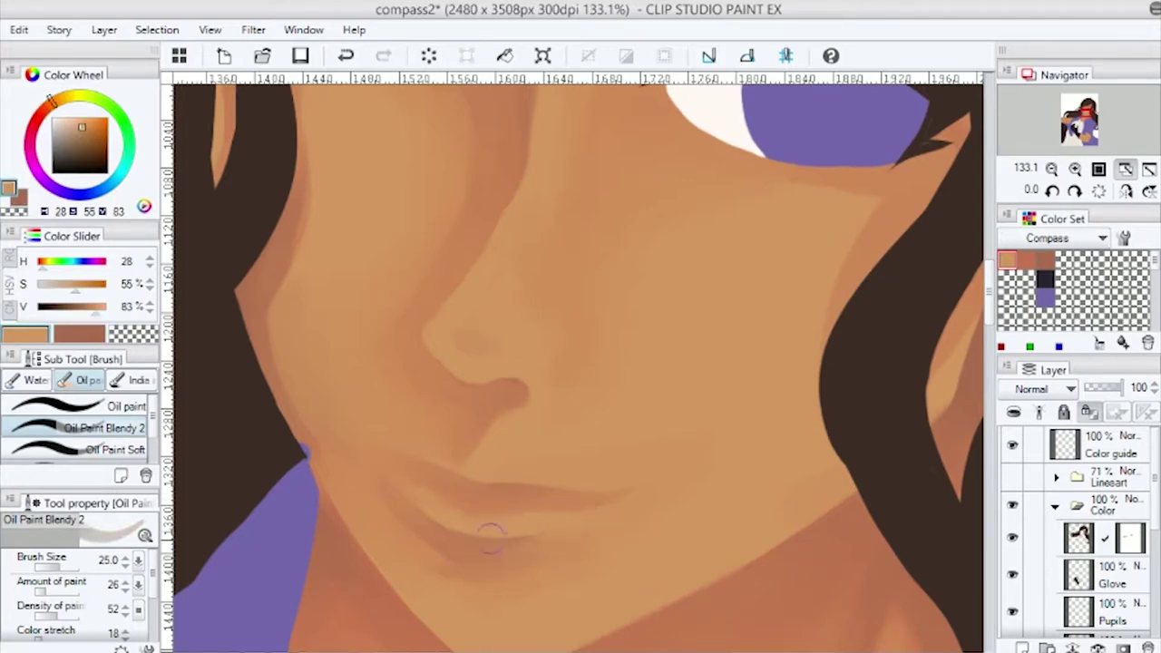
# Darken the eyelid crease and hairline shadows with the brown G-pen and blend them with Oil Paint Blendy 2 at size 50.
pyautogui.scroll(-2, 428, 500)
pyautogui.moveTo(759, 267); pyautogui.dragTo(699, 332)
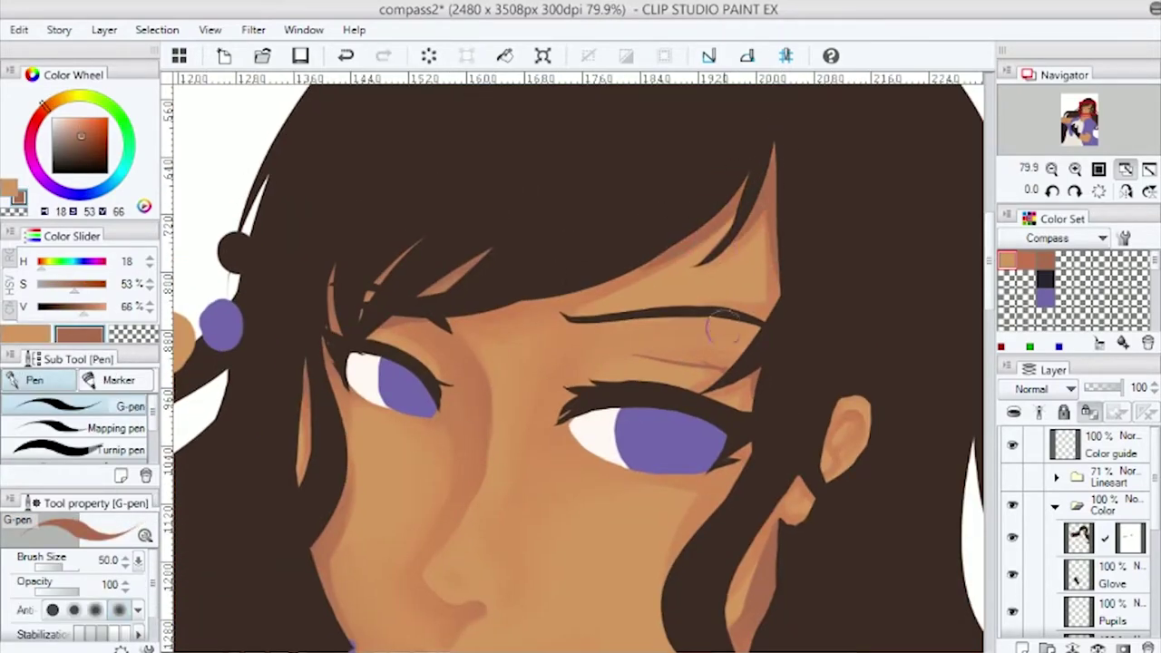
pyautogui.keyDown('alt'); pyautogui.click(727, 392); pyautogui.keyUp('alt')
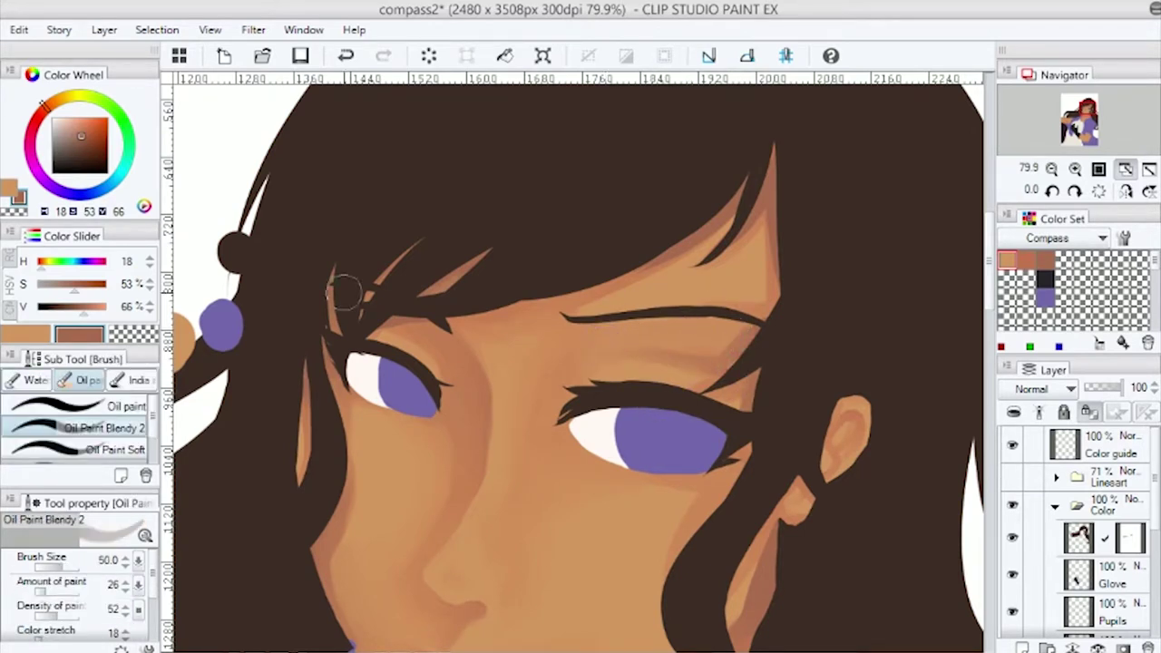
pyautogui.moveTo(765, 271); pyautogui.dragTo(753, 206)
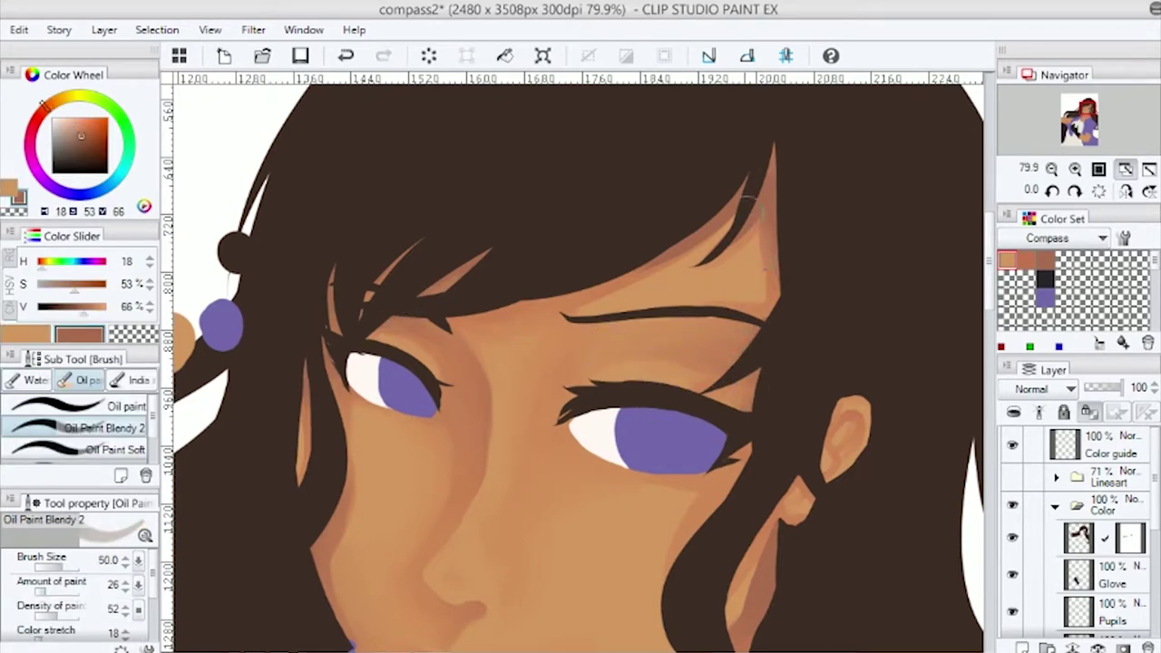
pyautogui.moveTo(688, 238); pyautogui.dragTo(747, 182)
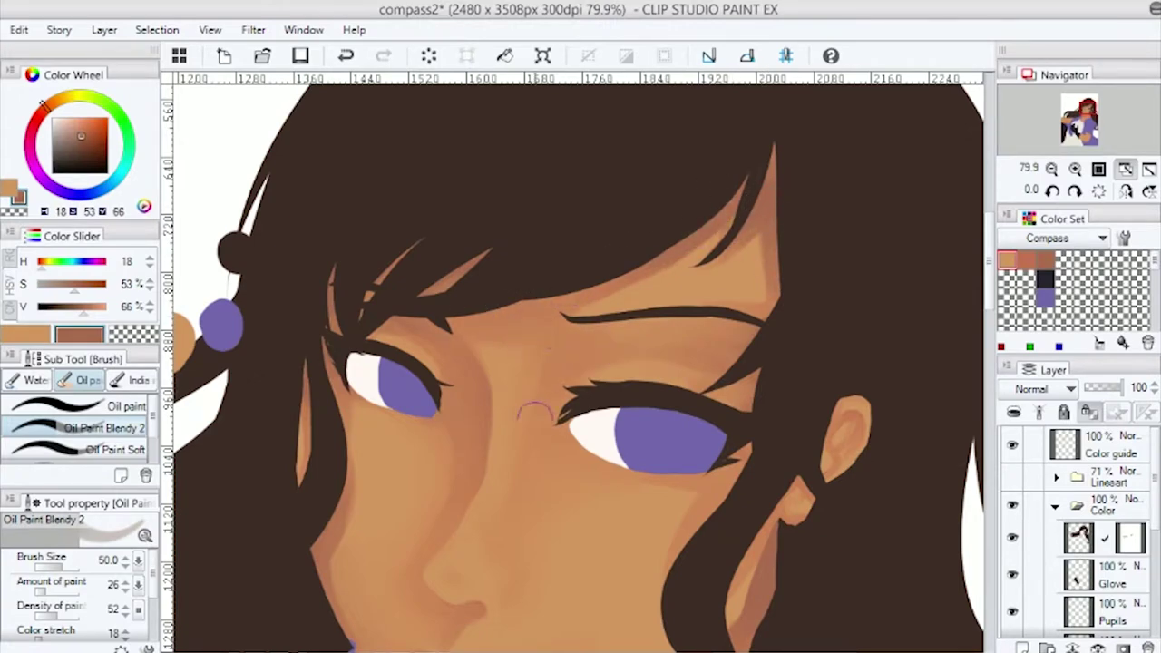
# Shade the inner ear and earlobe in dark brown with the G-pen at size 17, blending with a size 15 brush.
pyautogui.scroll(-3, 535, 413)
pyautogui.press('p')
pyautogui.scroll(3, 794, 343)
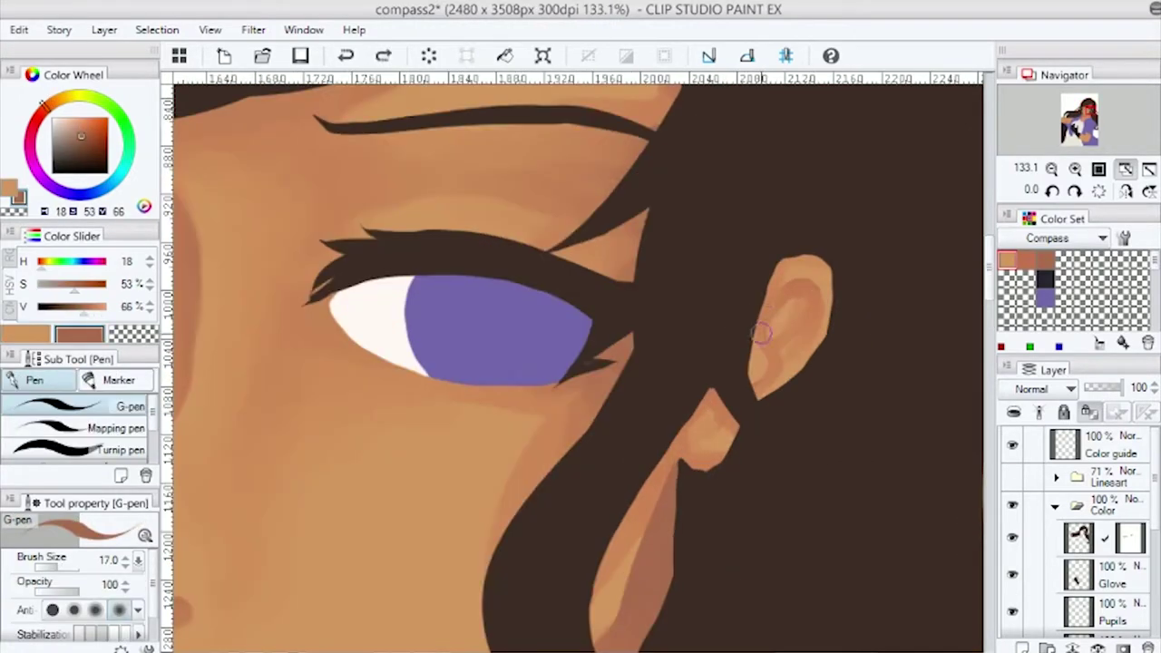
pyautogui.press('b')
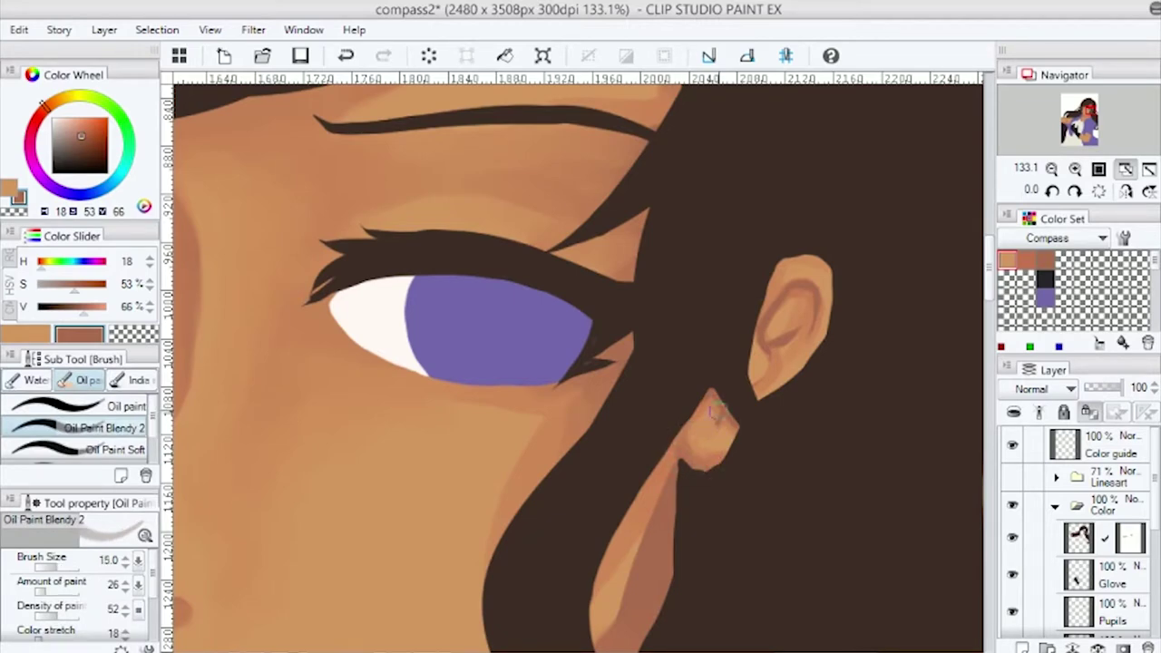
pyautogui.keyDown('alt'); pyautogui.click(785, 361); pyautogui.keyUp('alt')
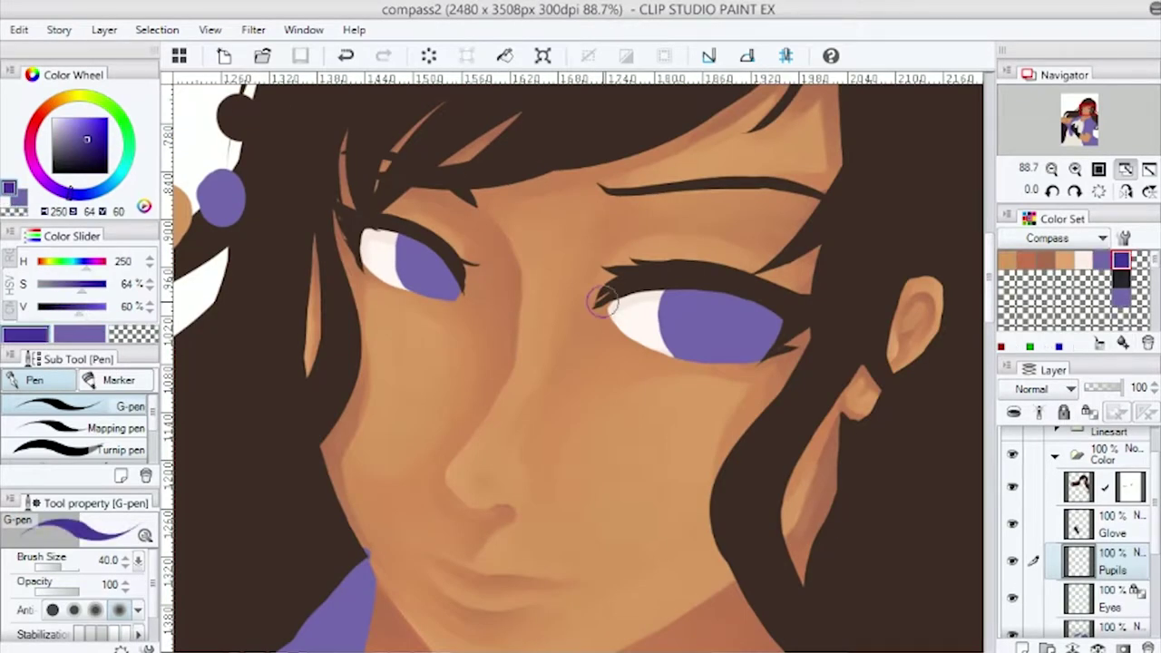
# Shade the upper irises on the Pupils layer in dark purple, blending with Oil Paint Blendy 2 at size 30.
pyautogui.moveTo(704, 313); pyautogui.dragTo(731, 336)
pyautogui.hotkey('ctrl', 'z')
pyautogui.press('b')
pyautogui.moveTo(659, 288)
pyautogui.mouseDown()
pyautogui.moveTo(743, 345)
pyautogui.moveTo(658, 295)
pyautogui.mouseUp()
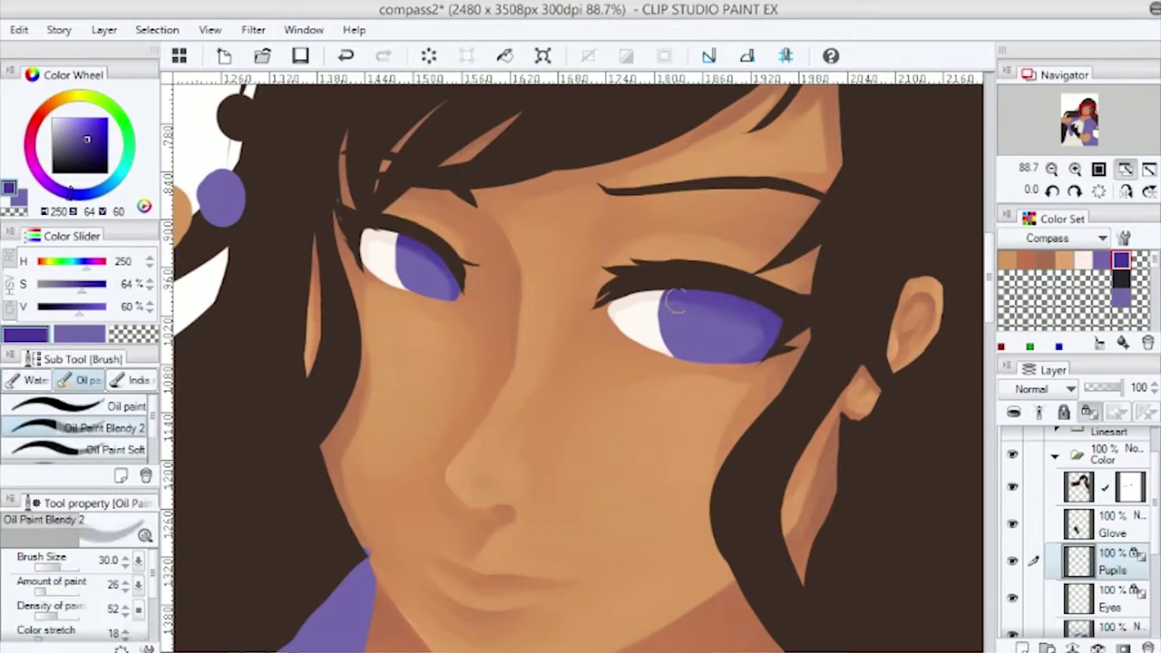
pyautogui.keyDown('alt'); pyautogui.click(708, 317); pyautogui.keyUp('alt')
# Paint a dark purple pupil in each eye with the G-pen at size 40 and blend the surrounding iris.
pyautogui.press('p')
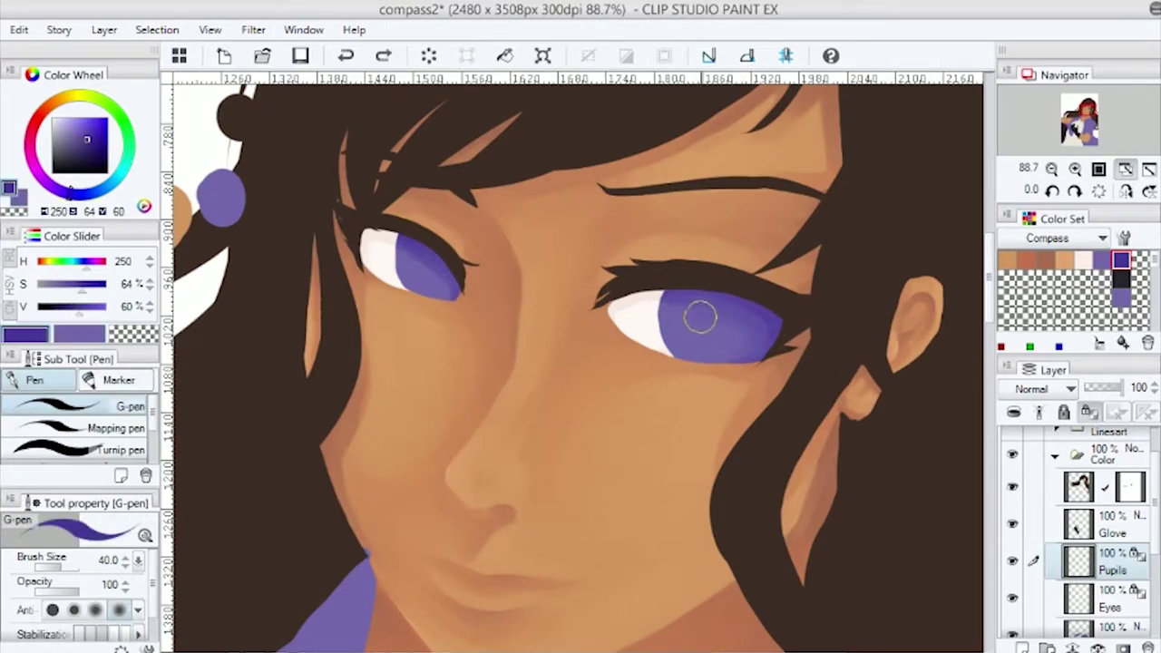
pyautogui.moveTo(698, 313); pyautogui.dragTo(725, 341)
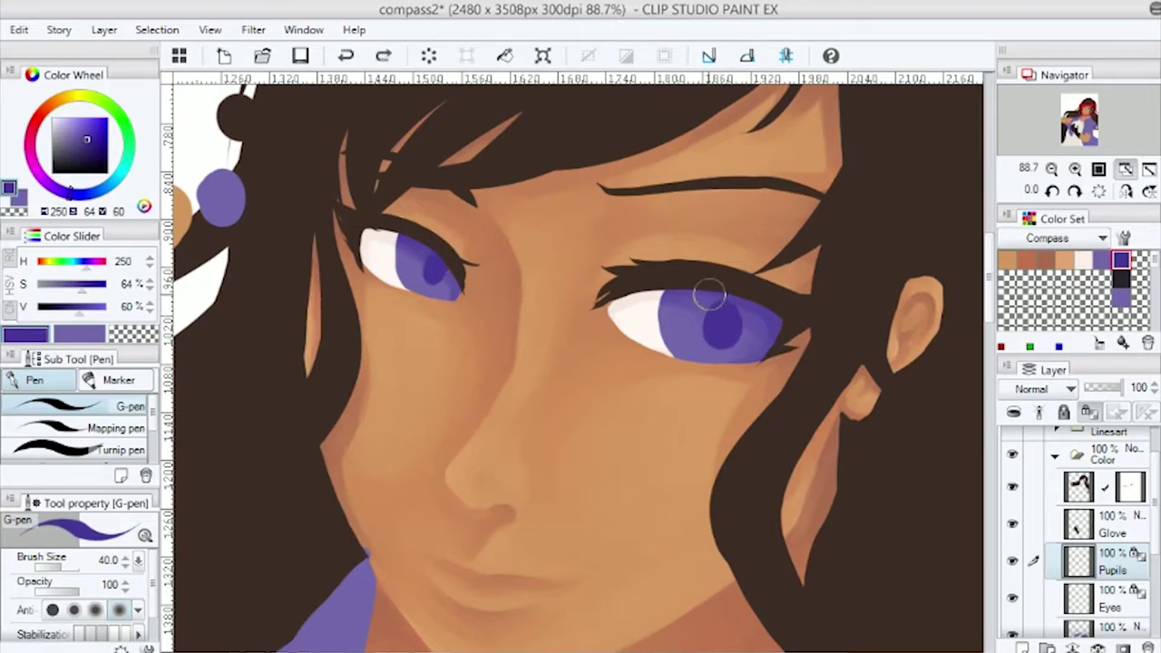
pyautogui.press('b')
pyautogui.moveTo(440, 271); pyautogui.dragTo(405, 248)
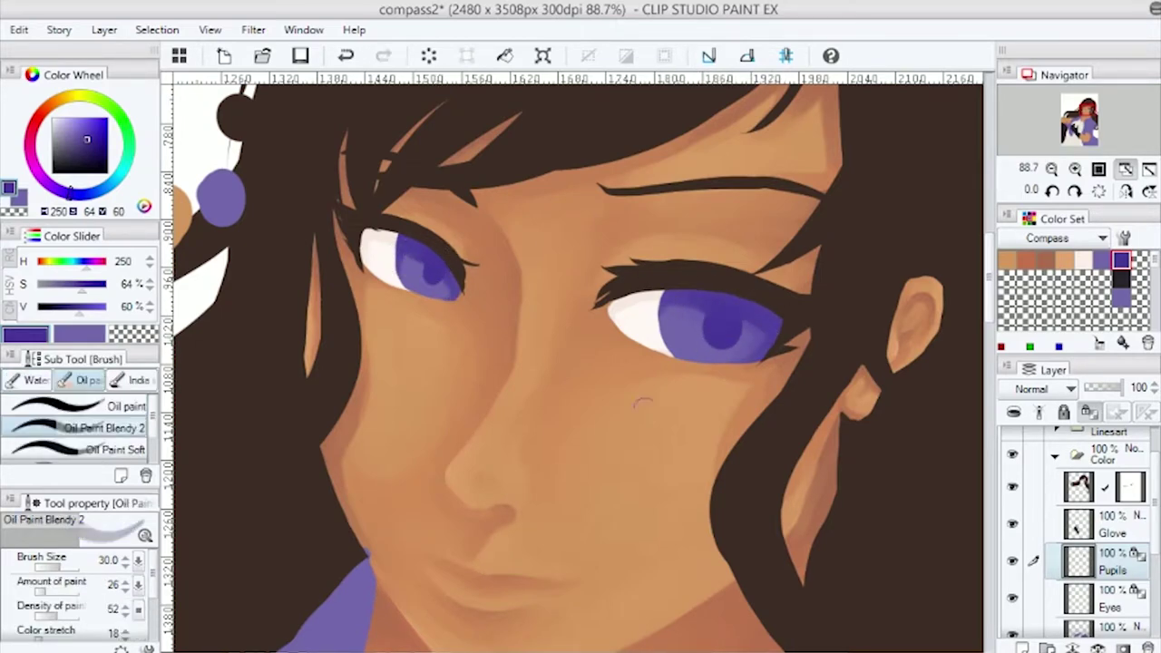
# Repaint both pupils in a deeper purple, then add mid-purple strokes to the irises and blend them.
pyautogui.scroll(2, 659, 314)
pyautogui.moveTo(806, 301)
pyautogui.mouseDown()
pyautogui.moveTo(680, 267)
pyautogui.moveTo(821, 314)
pyautogui.mouseUp()
pyautogui.scroll(-1, 404, 289)
pyautogui.press('p')
pyautogui.keyDown('alt'); pyautogui.click(699, 319); pyautogui.keyUp('alt')
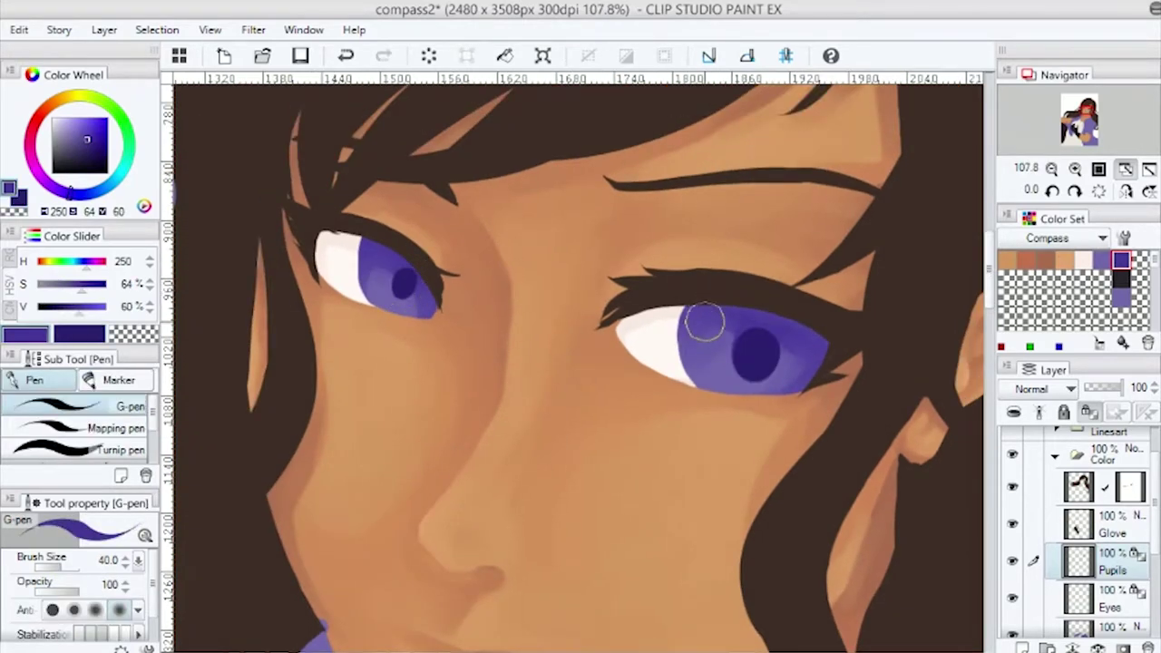
pyautogui.press('b')
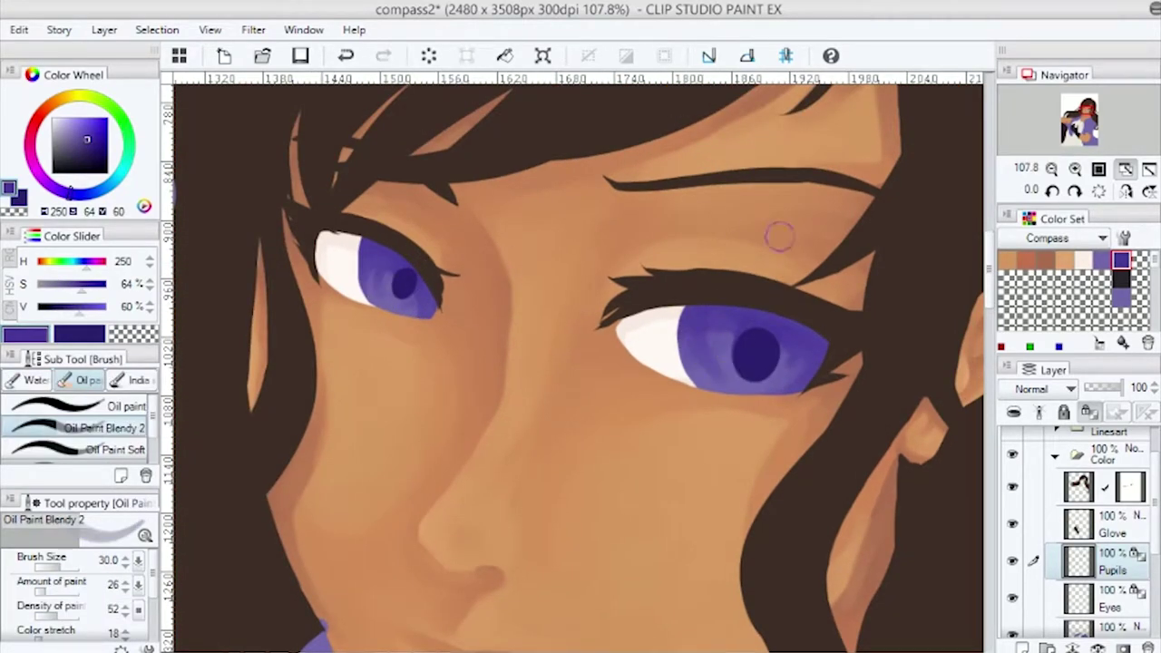
# Darken the upper part of both irises with deep purple (H 250, S 71, V 43), blending it towards the pupils.
pyautogui.scroll(-1, 700, 280)
pyautogui.press('b')
pyautogui.press('p')
pyautogui.press('b')
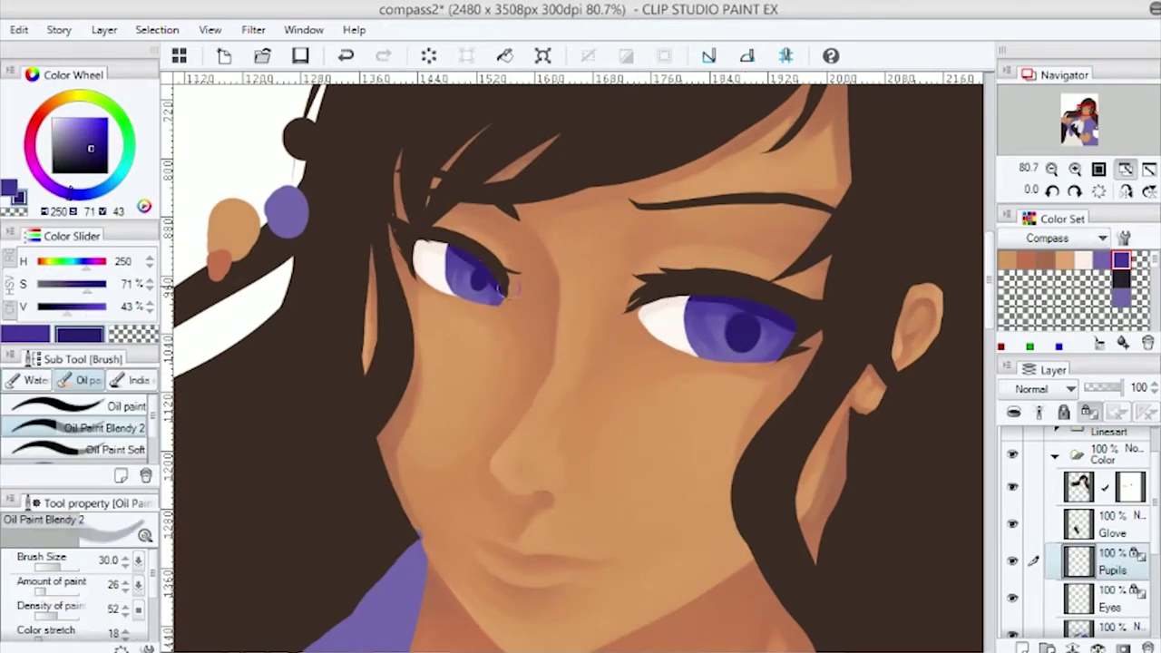
pyautogui.moveTo(790, 324); pyautogui.dragTo(763, 342)
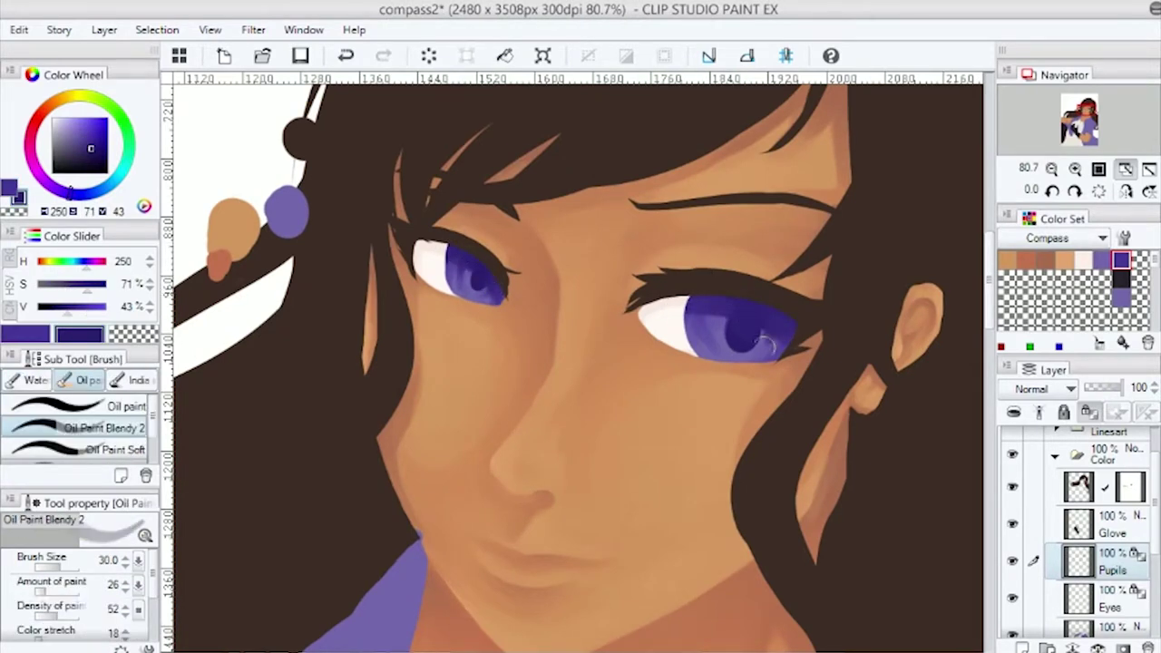
# Blend lighter streaks into the lower irises and draw pale lavender highlights around the pupils with the G-pen at size 40.
pyautogui.keyDown('alt'); pyautogui.click(699, 340); pyautogui.keyUp('alt')
pyautogui.moveTo(760, 361)
pyautogui.mouseDown()
pyautogui.moveTo(767, 333)
pyautogui.moveTo(726, 361)
pyautogui.mouseUp()
pyautogui.scroll(1, 769, 313)
pyautogui.click(1139, 260)
pyautogui.press('p')
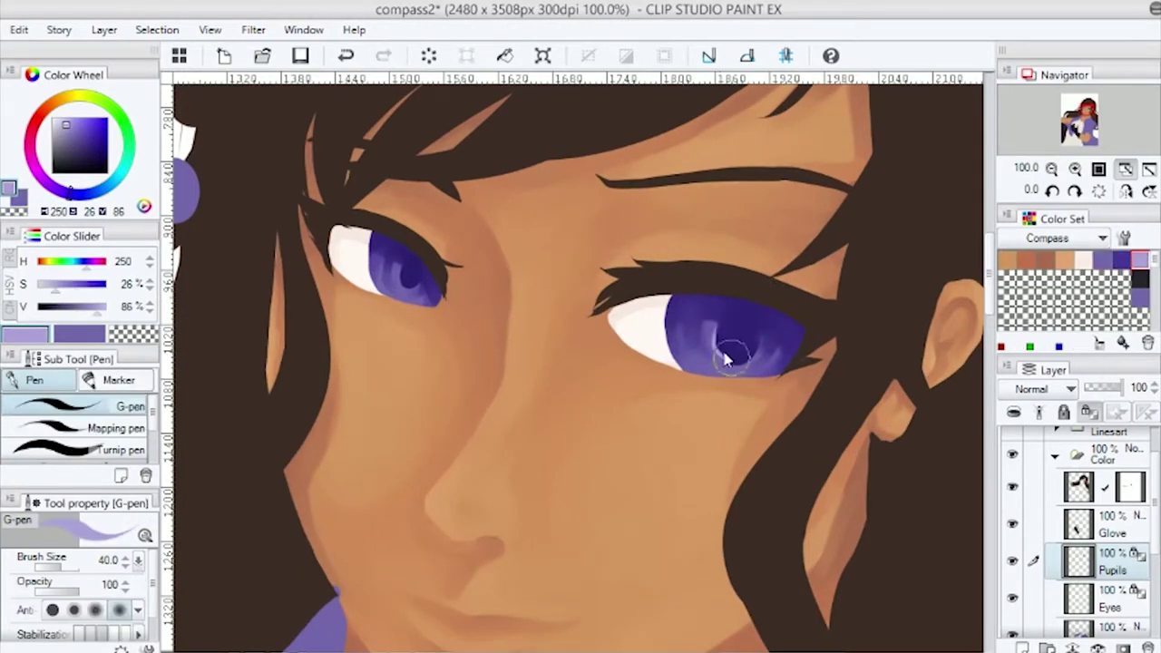
pyautogui.moveTo(383, 259)
pyautogui.mouseDown()
pyautogui.moveTo(399, 277)
pyautogui.moveTo(422, 268)
pyautogui.mouseUp()
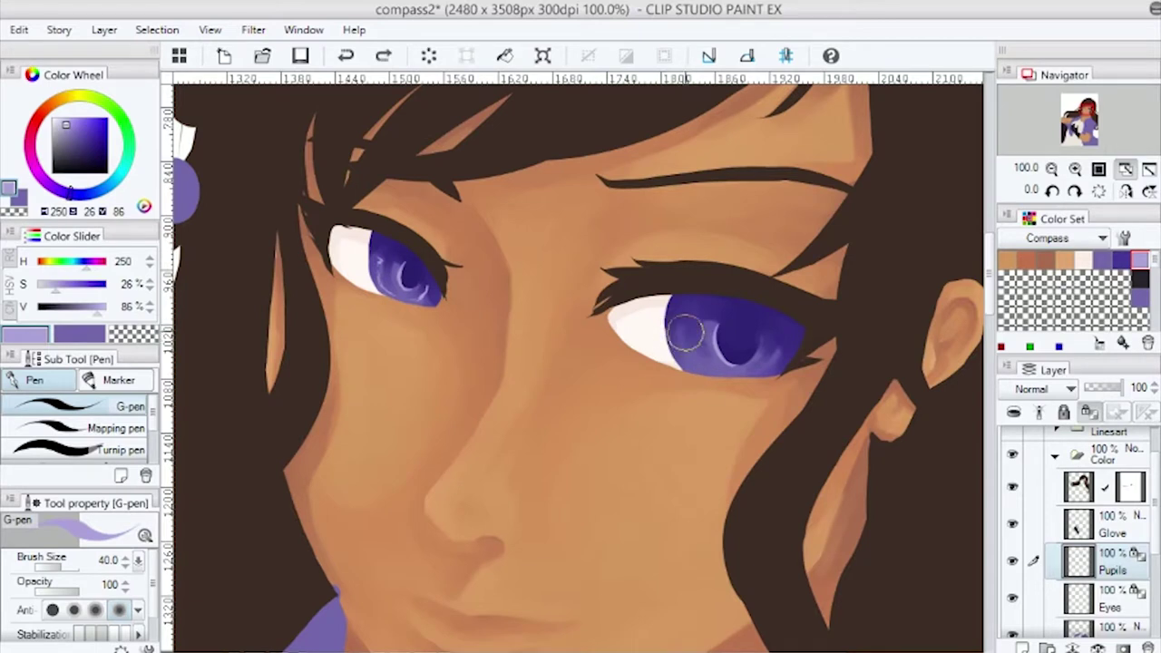
# Add small pale lavender reflections to the irises, softening them with Oil Paint Blendy 2 at size 17.
pyautogui.moveTo(686, 332); pyautogui.dragTo(726, 363)
pyautogui.press('b')
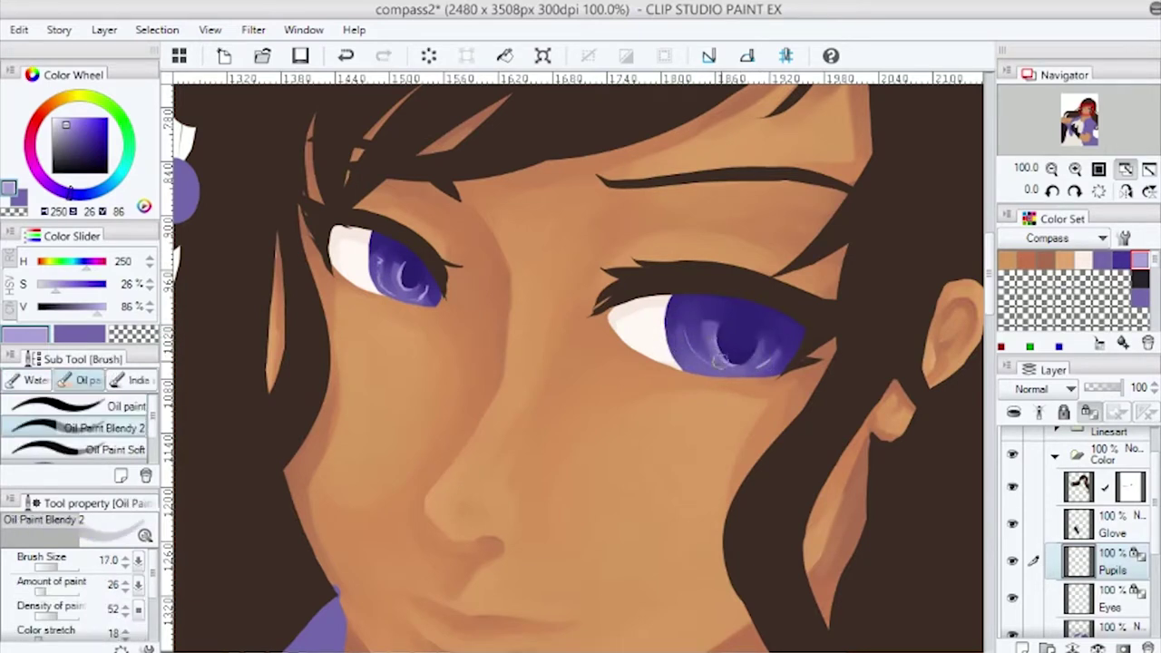
pyautogui.press('p')
pyautogui.moveTo(689, 313)
pyautogui.mouseDown()
pyautogui.moveTo(730, 313)
pyautogui.moveTo(744, 371)
pyautogui.moveTo(682, 326)
pyautogui.mouseUp()
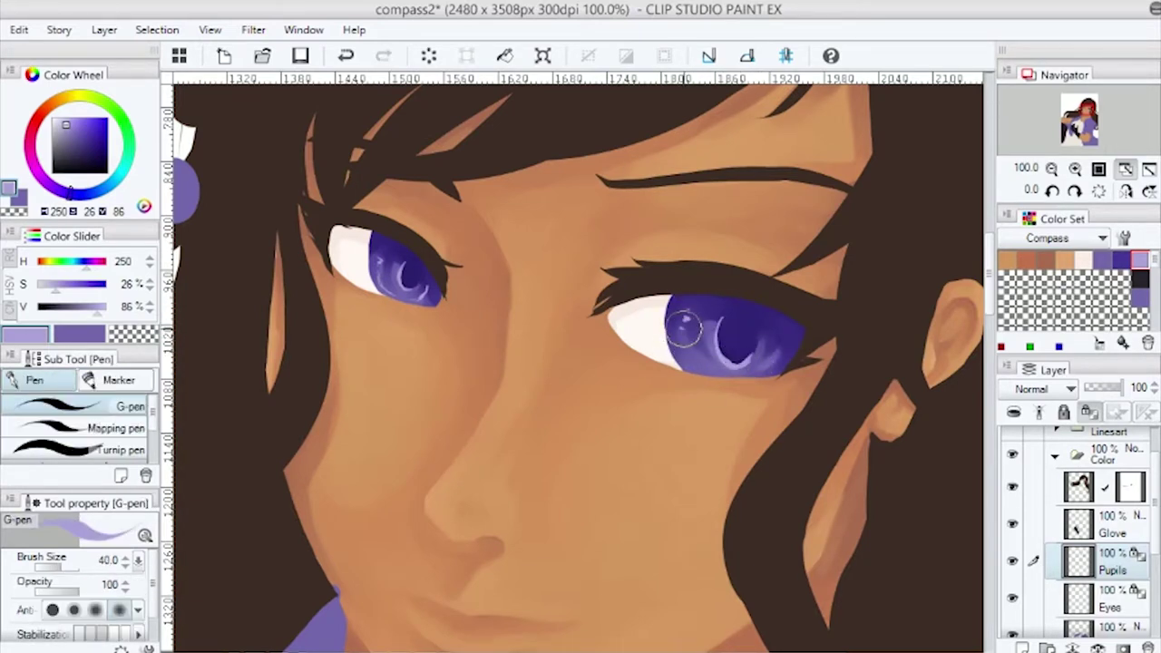
pyautogui.scroll(1, 399, 298)
pyautogui.keyDown('alt'); pyautogui.click(381, 286); pyautogui.keyUp('alt')
pyautogui.moveTo(713, 363)
pyautogui.mouseDown()
pyautogui.moveTo(784, 381)
pyautogui.moveTo(753, 399)
pyautogui.moveTo(780, 426)
pyautogui.moveTo(857, 412)
pyautogui.moveTo(875, 376)
pyautogui.mouseUp()
pyautogui.hotkey('ctrl', 'z')
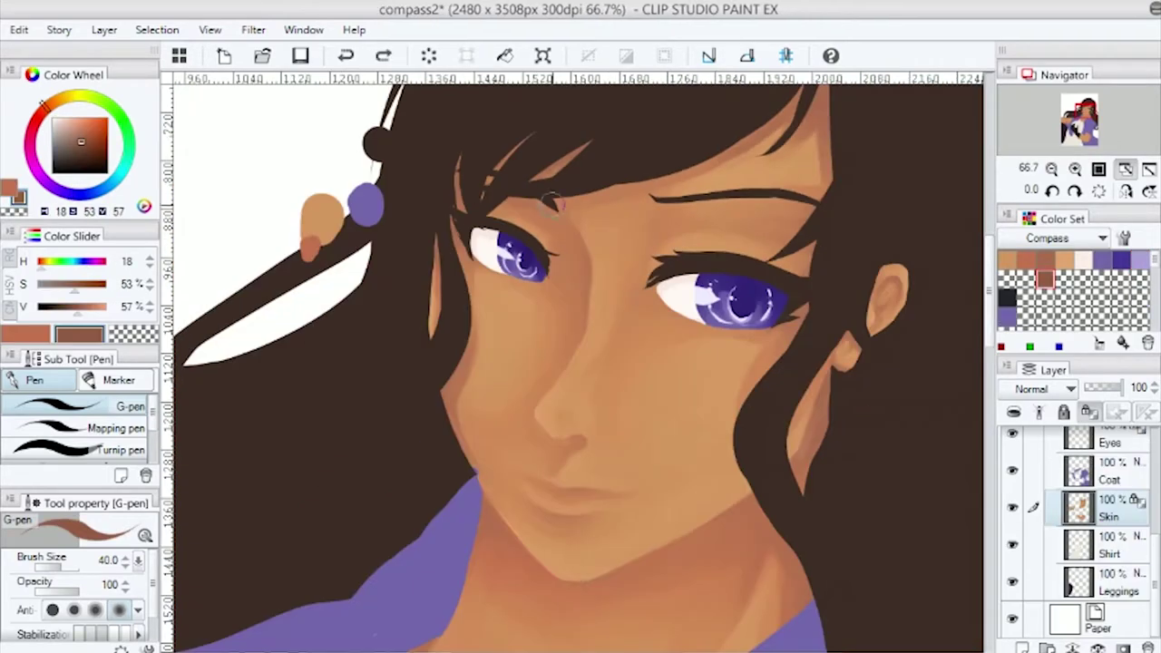
# Blend a darker brown shadow along the brow and nose bridge and under the nose on the Skin layer, at brush size 25.
pyautogui.scroll(2, 572, 263)
pyautogui.press('b')
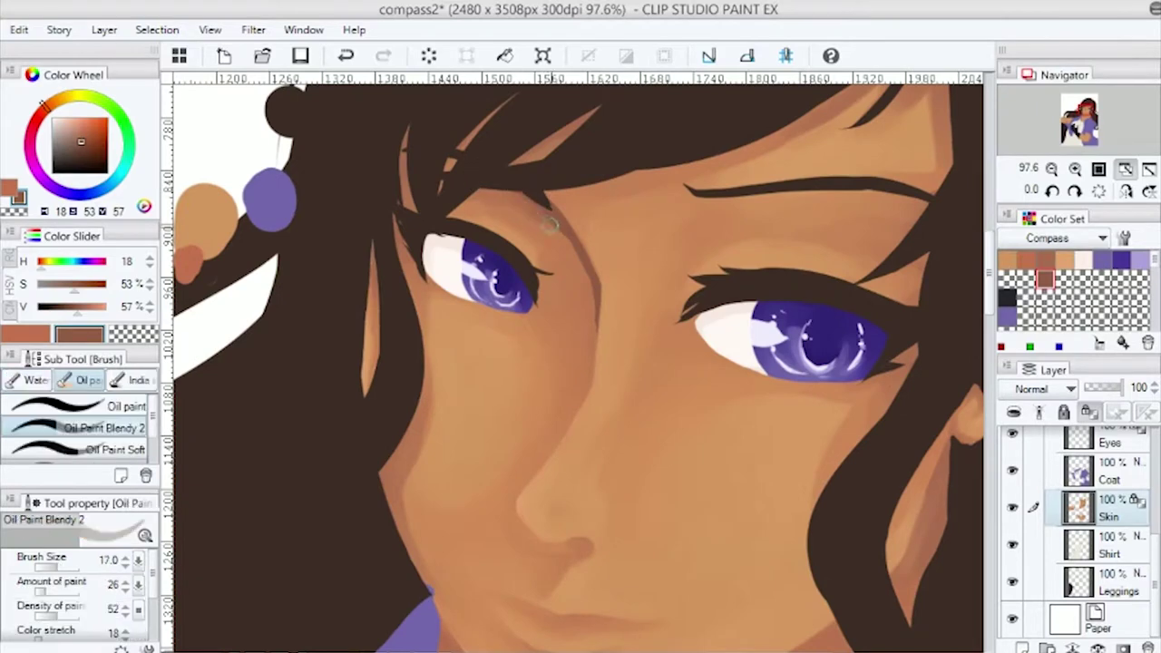
pyautogui.moveTo(565, 250); pyautogui.dragTo(597, 334)
pyautogui.moveTo(552, 212); pyautogui.dragTo(603, 315)
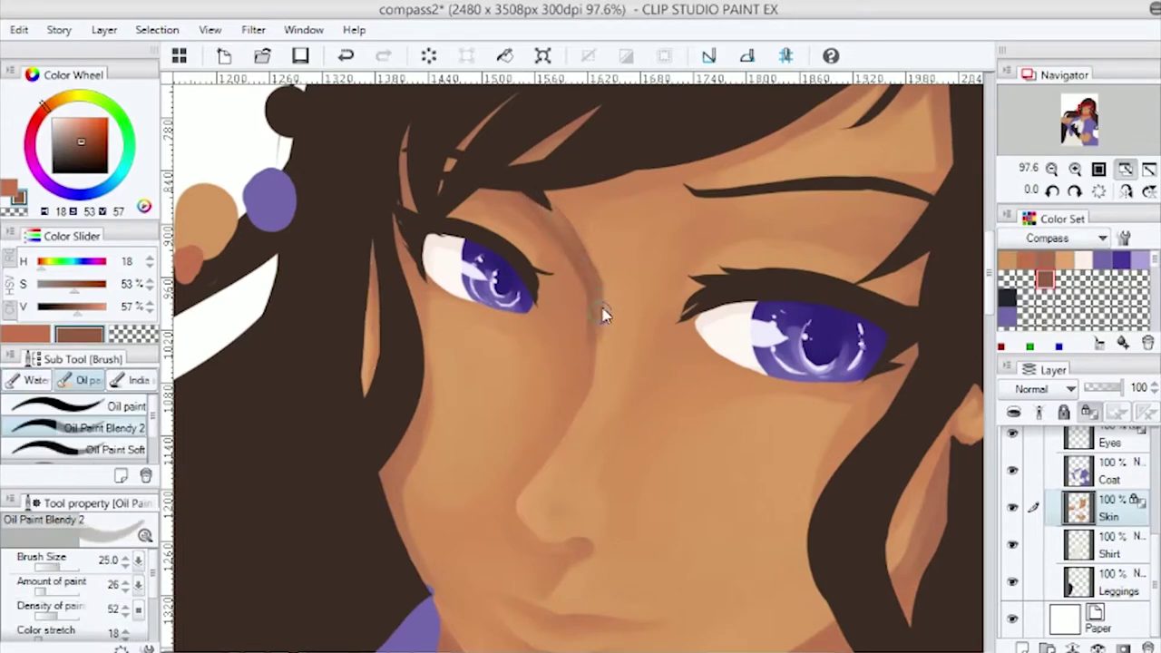
pyautogui.scroll(-2, 556, 258)
pyautogui.moveTo(515, 442)
pyautogui.mouseDown()
pyautogui.moveTo(567, 470)
pyautogui.moveTo(591, 465)
pyautogui.mouseUp()
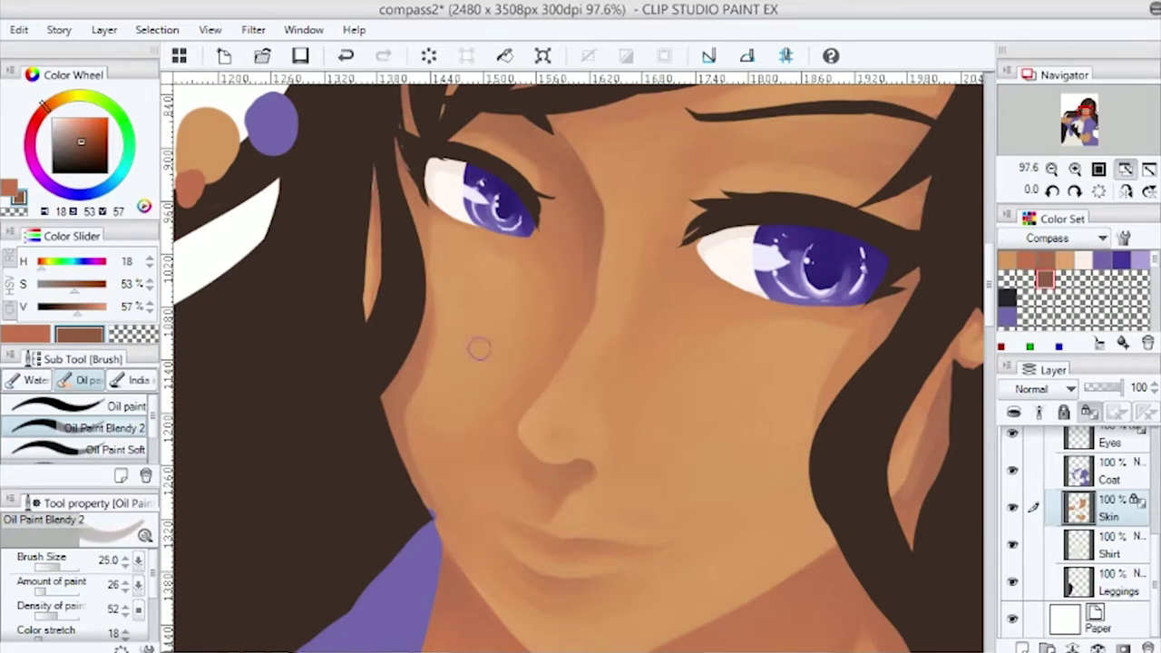
# Draw a dark brown mouth line with the G-pen on the Skin layer and blend it into the lips.
pyautogui.scroll(-1, 479, 349)
pyautogui.press('p')
pyautogui.moveTo(511, 501); pyautogui.dragTo(535, 517)
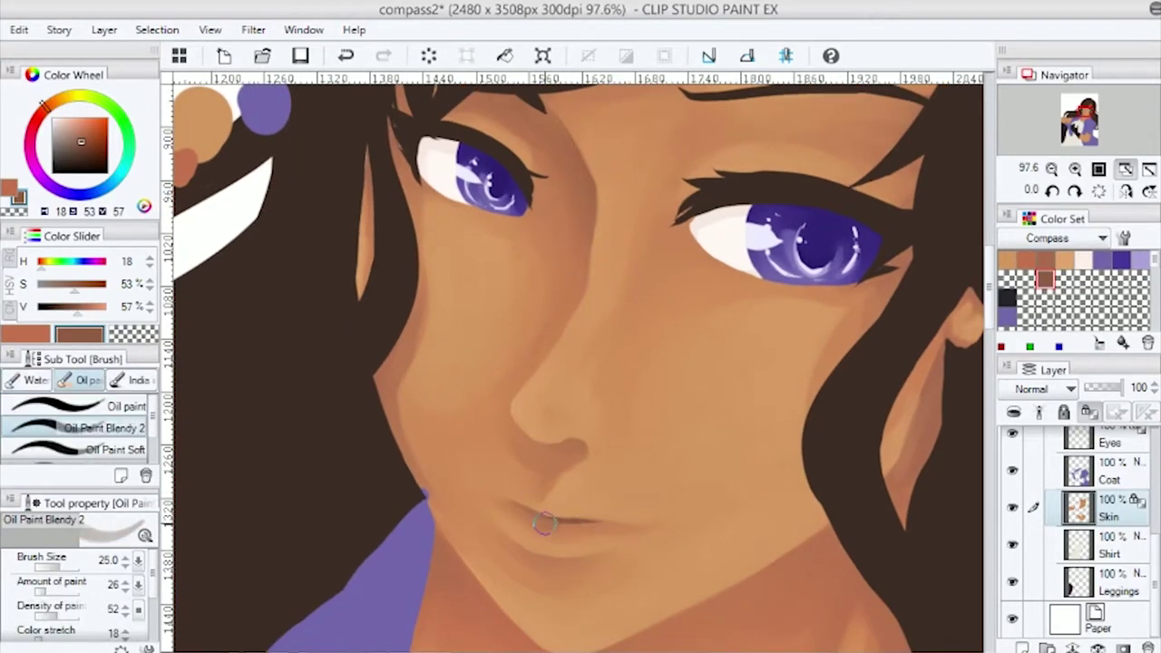
pyautogui.scroll(1, 544, 454)
pyautogui.press('p')
pyautogui.moveTo(484, 487); pyautogui.dragTo(480, 492)
pyautogui.press('b')
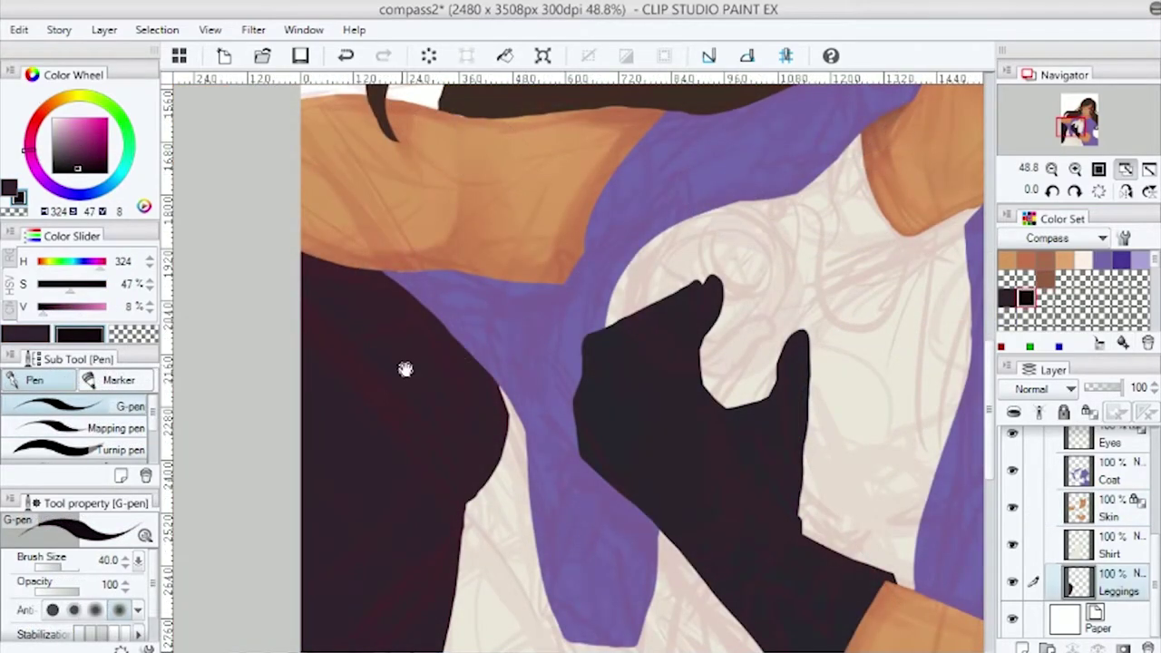
# Shade the Leggings layer's knee fold and outer edges near-black (H 324, S 47, V 8) with the G-pen at size 50, then blend with Oil Paint Blendy 2.
pyautogui.moveTo(406, 370)
pyautogui.mouseDown()
pyautogui.moveTo(287, 324)
pyautogui.moveTo(441, 440)
pyautogui.mouseUp()
pyautogui.moveTo(504, 304); pyautogui.dragTo(467, 422)
pyautogui.moveTo(464, 630); pyautogui.dragTo(475, 466)
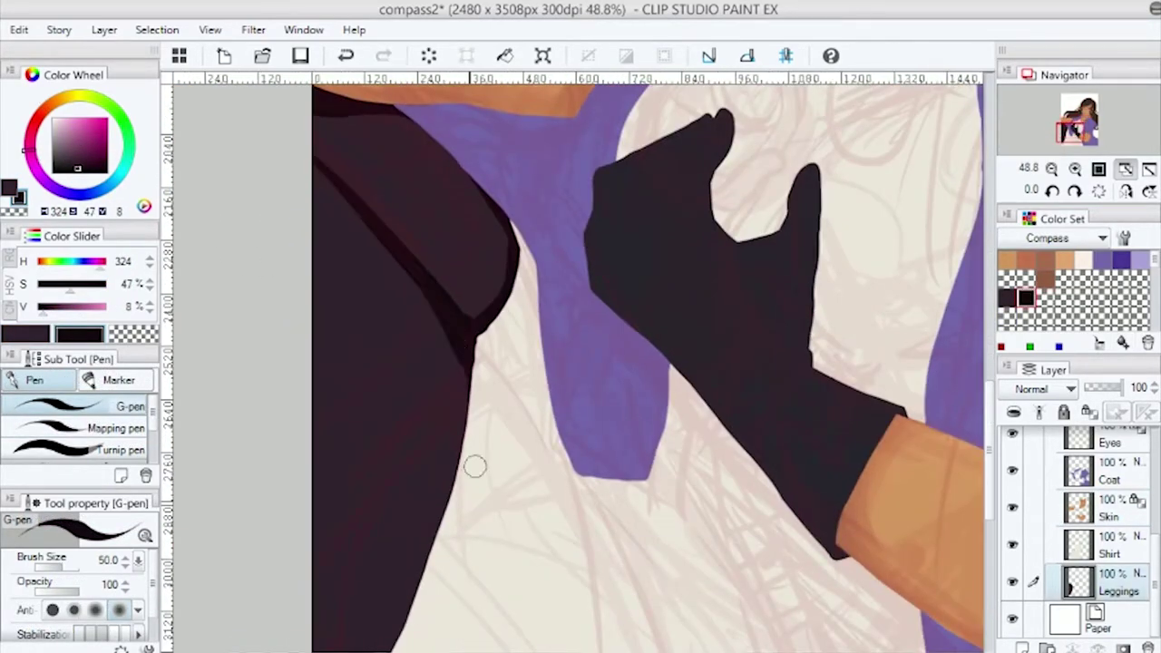
pyautogui.scroll(-5, 475, 467)
pyautogui.scroll(5, 461, 462)
pyautogui.press('e')
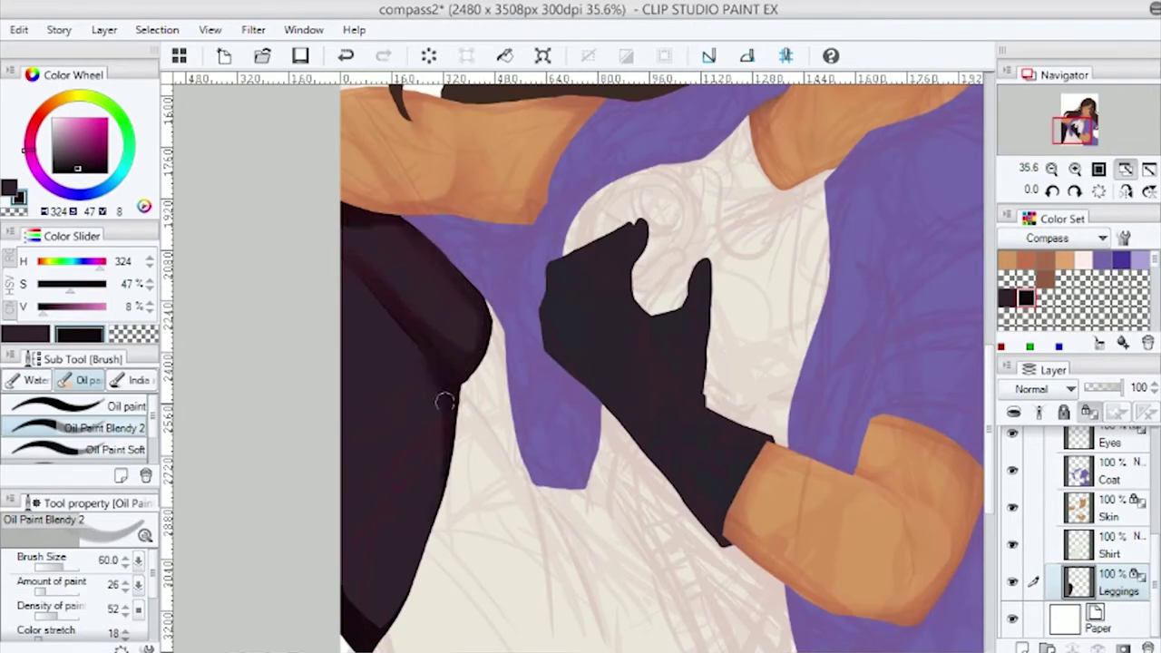
pyautogui.moveTo(445, 402); pyautogui.dragTo(358, 602)
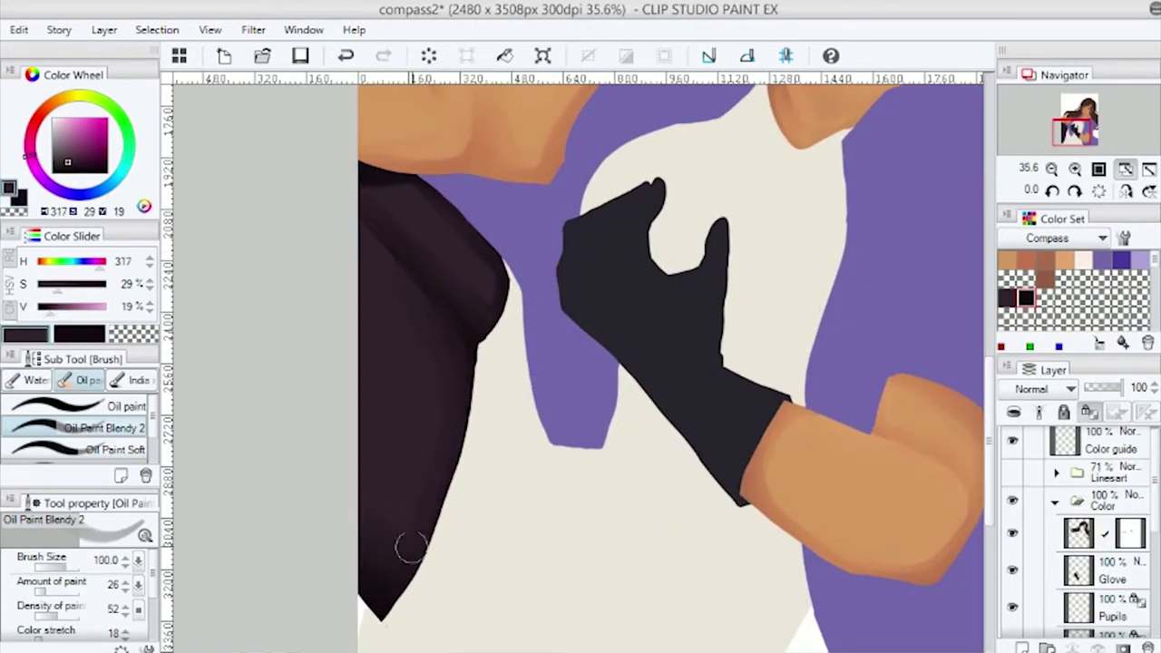
# Redraw the dark crease between the thigh and lower leg with the G-pen at size 50, undoing unwanted strokes.
pyautogui.press('p')
pyautogui.hotkey('ctrl', 'z')
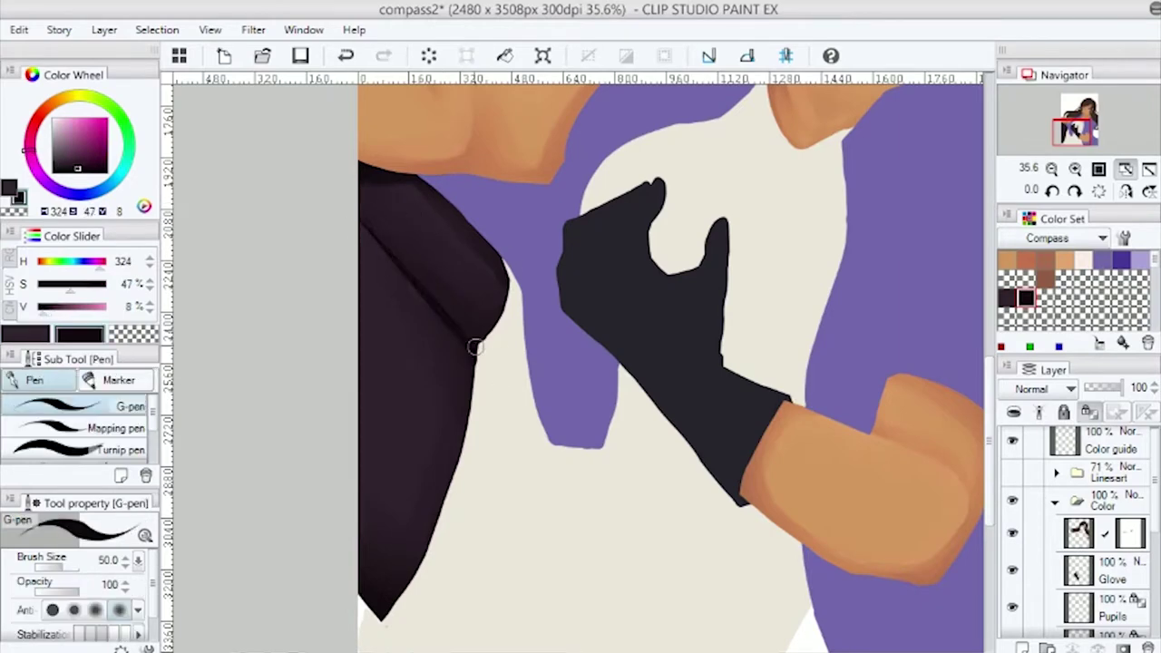
pyautogui.hotkey('ctrl', 'z')
pyautogui.moveTo(372, 204); pyautogui.dragTo(363, 290)
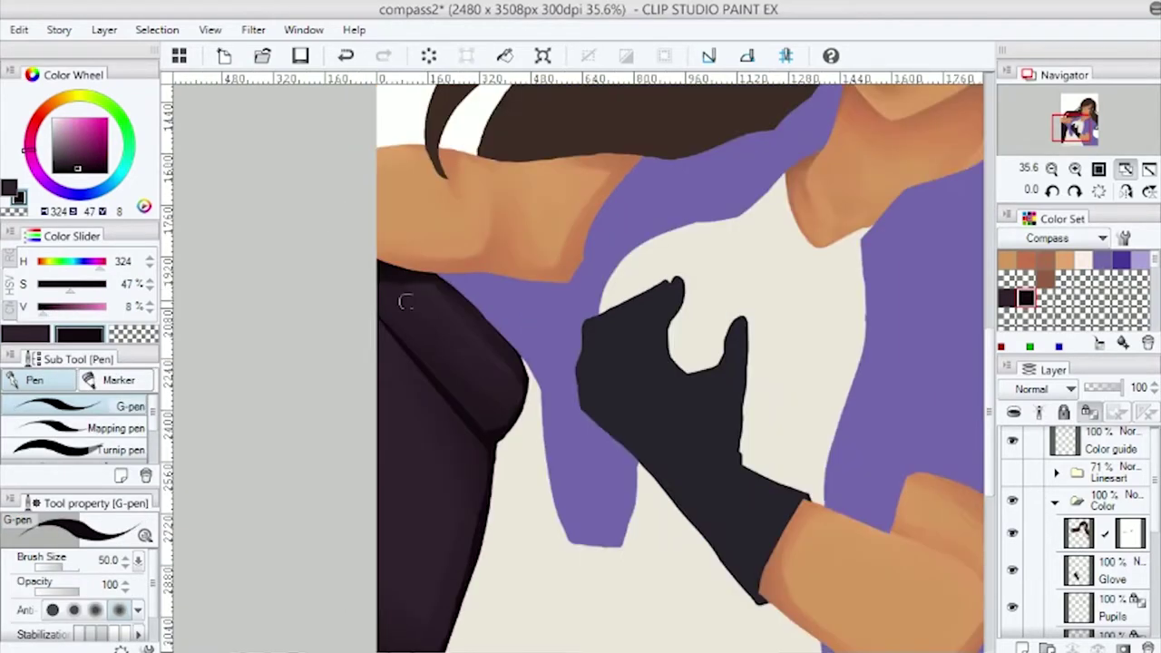
pyautogui.press('b')
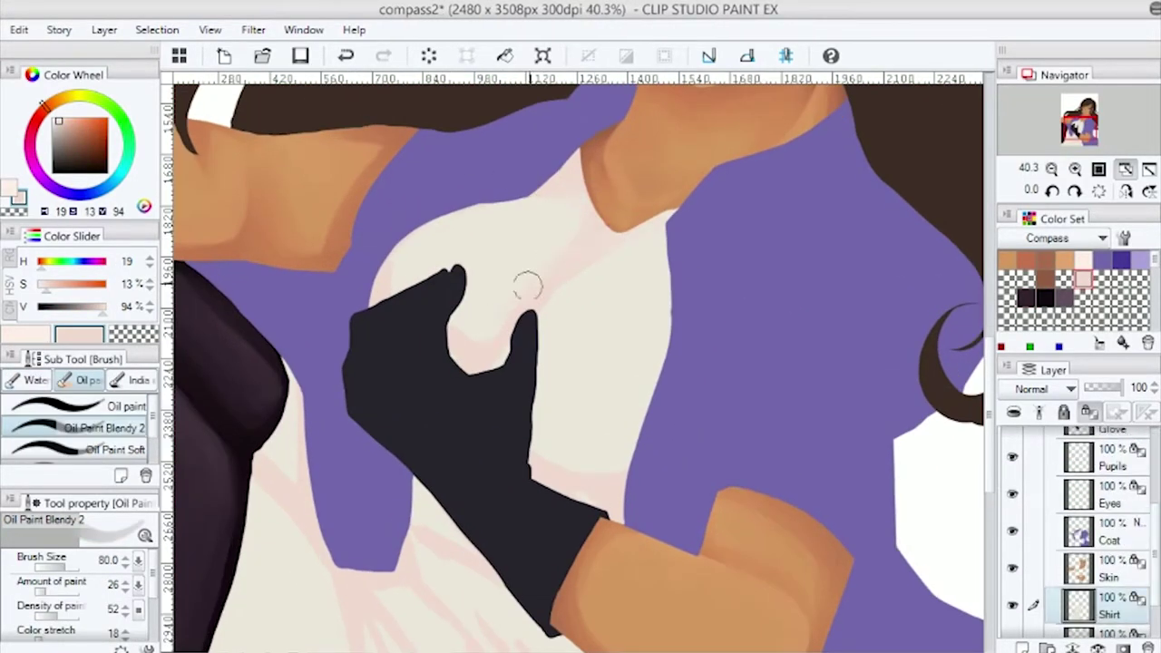
# Blend the pale pink folds (H 19, S 13, V 94) on the lower part of the Shirt layer with Oil paint at size 70.
pyautogui.scroll(-5, 517, 268)
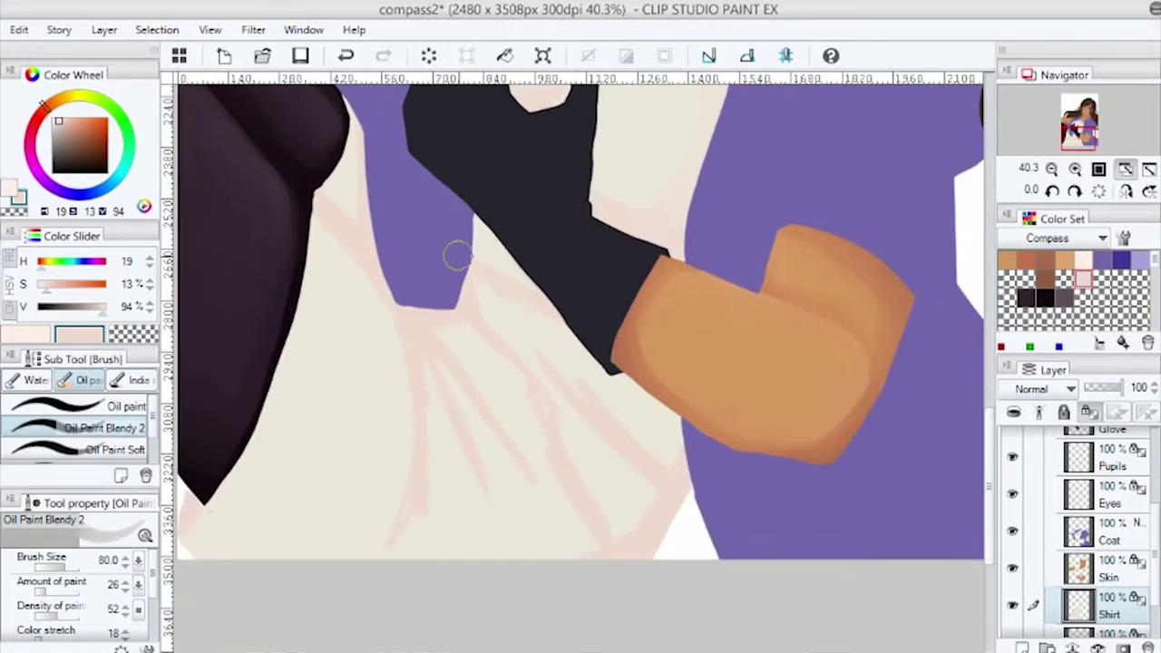
pyautogui.press(',')
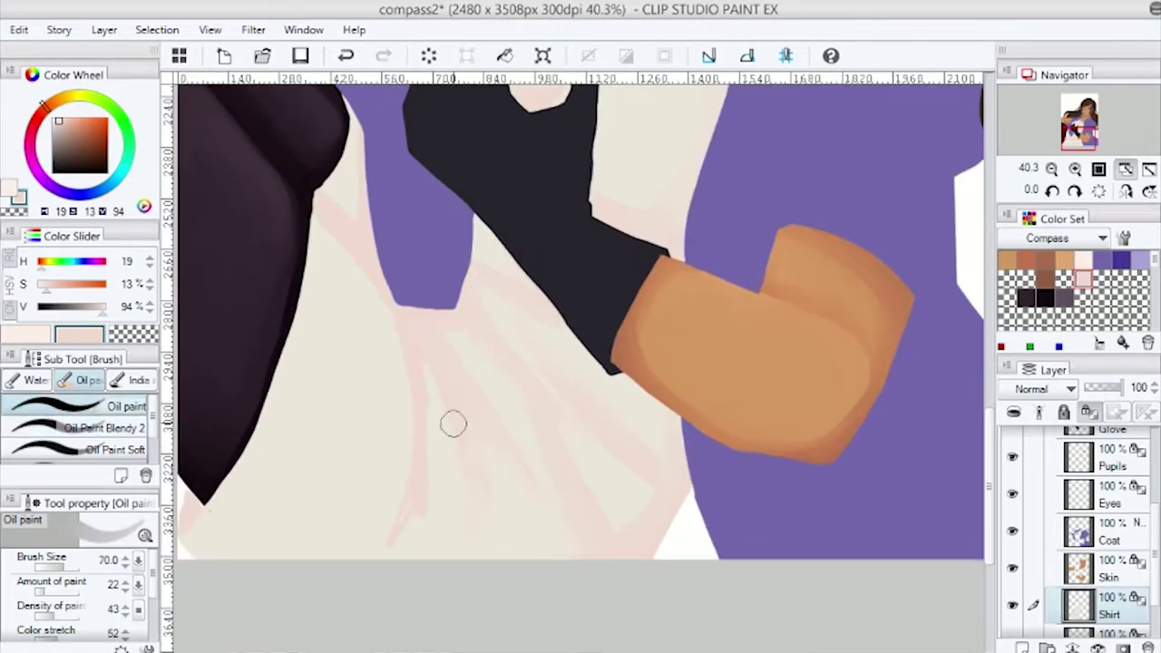
pyautogui.hscroll(-3, 370, 572)
pyautogui.press('p')
pyautogui.press('b')
pyautogui.hotkey('ctrl', '0')
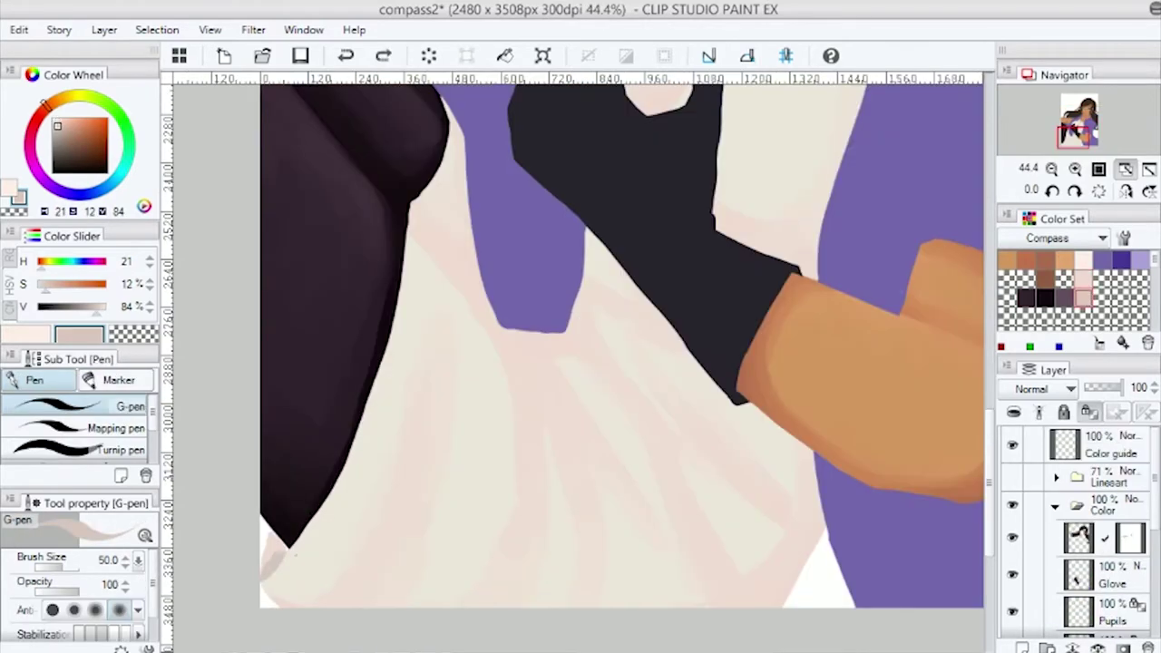
# Draw a darker greyish-pink fold (H 21, S 12, V 84) from the leg past the coat tip and soften it with Oil Paint Blendy 2.
pyautogui.press('b')
pyautogui.press('p')
pyautogui.moveTo(408, 219)
pyautogui.mouseDown()
pyautogui.moveTo(503, 375)
pyautogui.moveTo(523, 467)
pyautogui.mouseUp()
pyautogui.press('b')
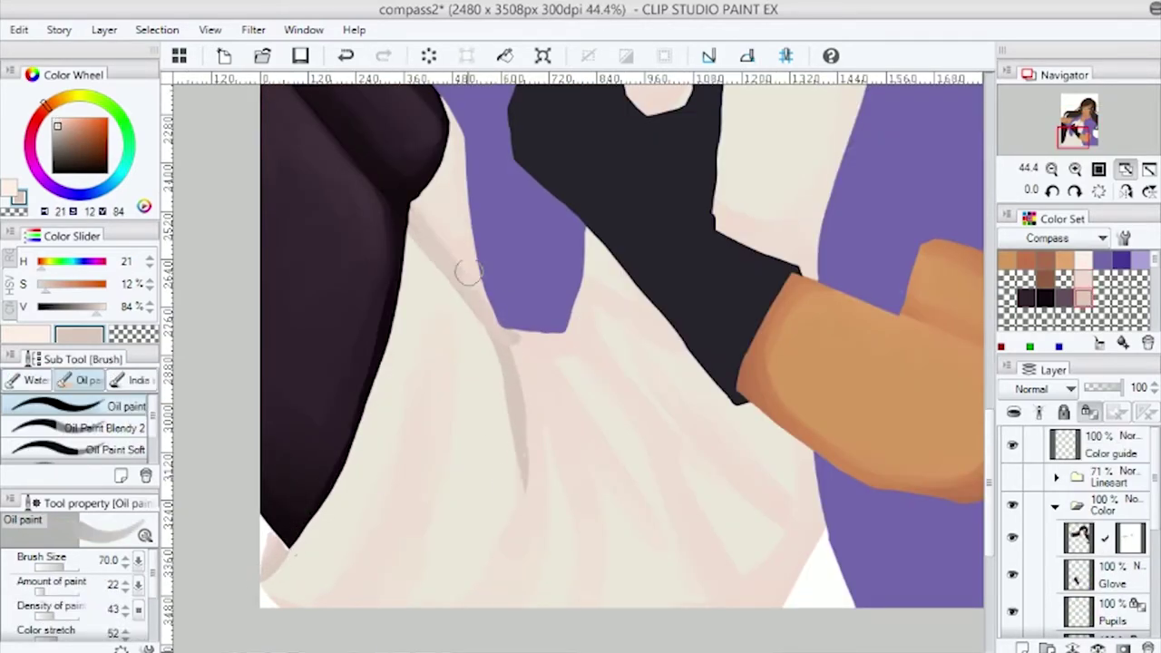
pyautogui.keyDown('alt'); pyautogui.click(441, 202); pyautogui.keyUp('alt')
pyautogui.press('b')
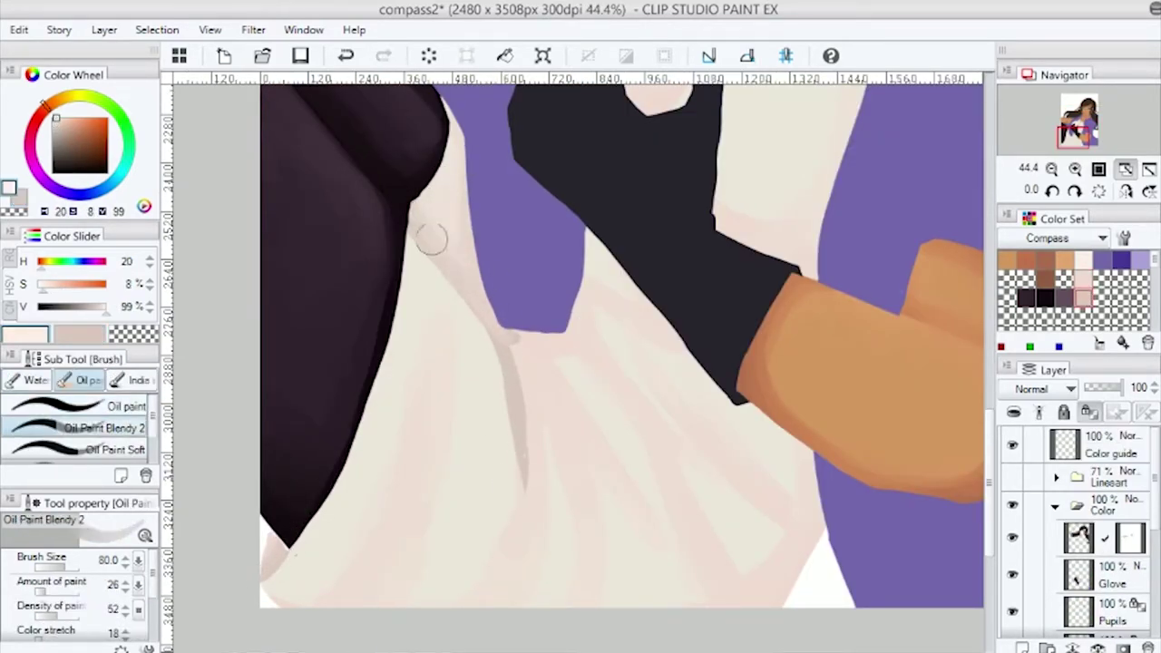
pyautogui.scroll(-2, 432, 239)
pyautogui.press('p')
pyautogui.press('b')
pyautogui.keyDown('alt'); pyautogui.click(490, 290); pyautogui.keyUp('alt')
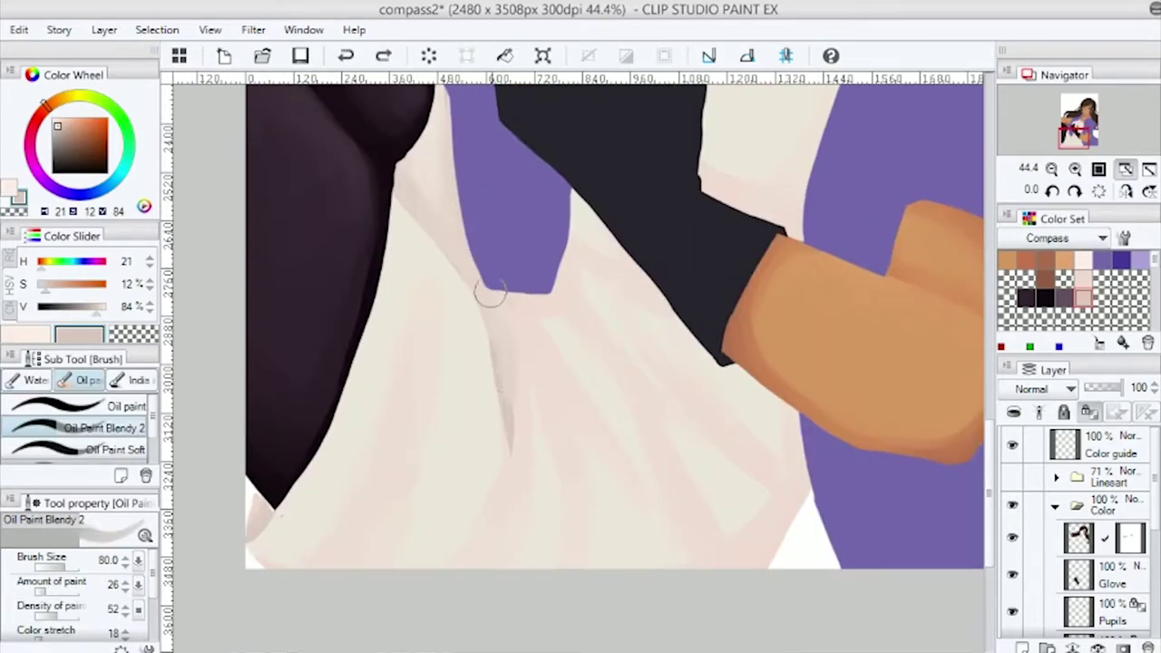
# Extend the central fold to the shirt's hem and add a softer fold closer to the leg, blending both at size 80.
pyautogui.press('p')
pyautogui.moveTo(489, 300); pyautogui.dragTo(498, 448)
pyautogui.press('b')
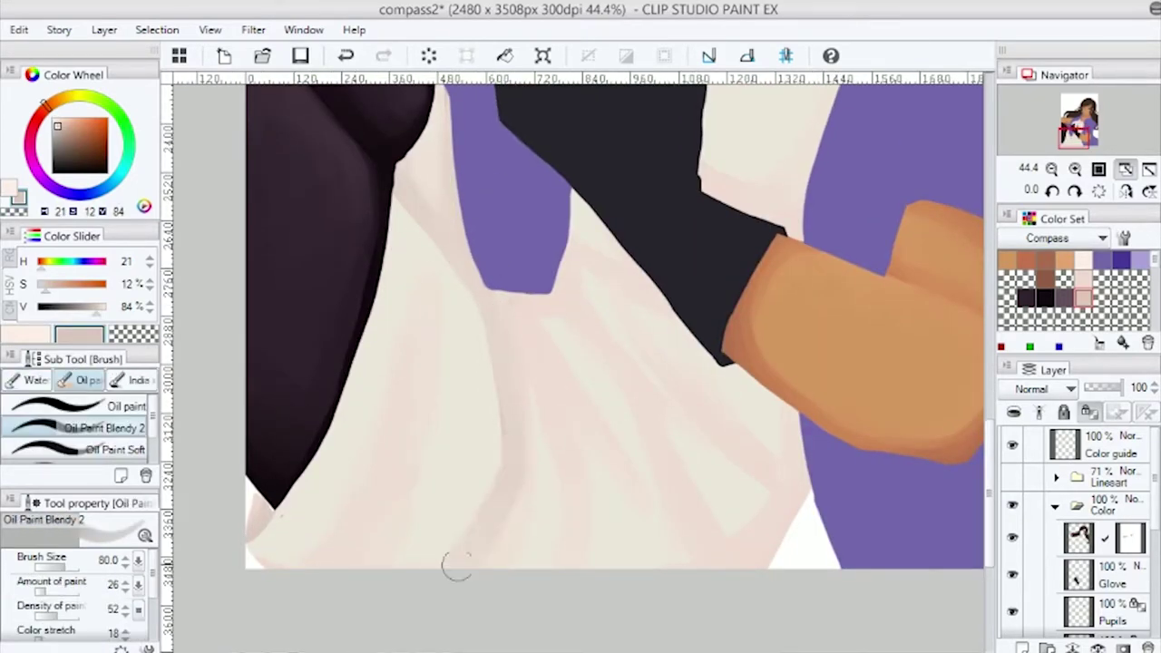
pyautogui.press('p')
pyautogui.moveTo(423, 370); pyautogui.dragTo(405, 474)
pyautogui.press('b')
pyautogui.press('p')
pyautogui.press('b')
pyautogui.moveTo(431, 264); pyautogui.dragTo(407, 378)
pyautogui.scroll(-1, 424, 299)
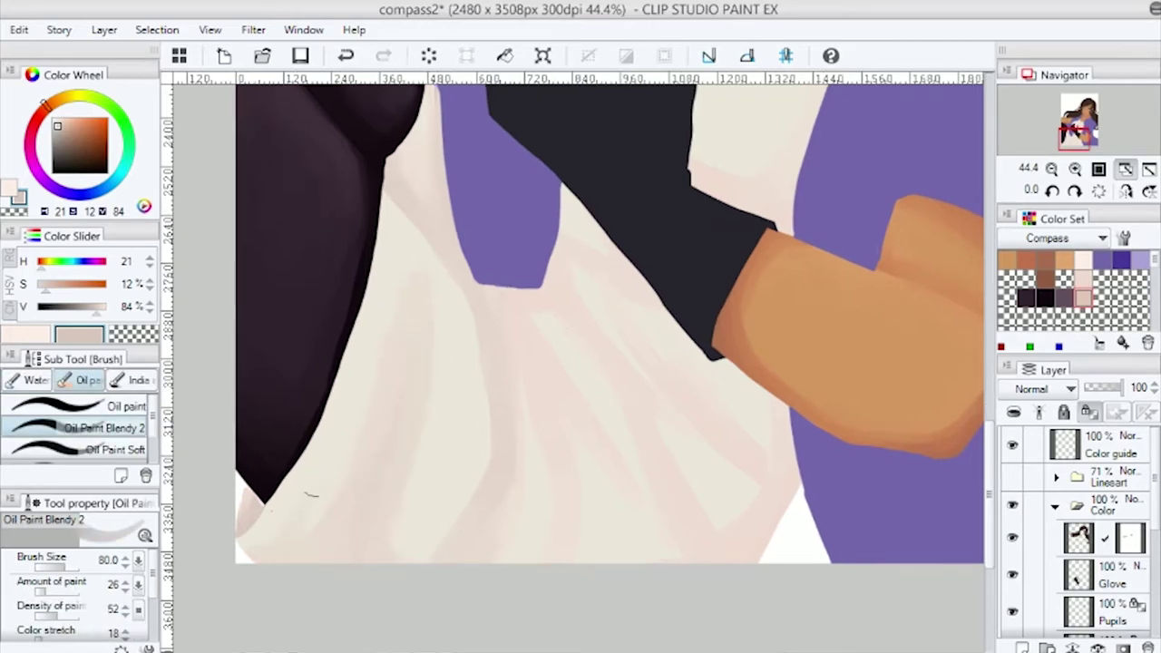
# Draw greyish-pink folds across the lower shirt below the gloved wrist with the G-pen at size 50.
pyautogui.press('p')
pyautogui.scroll(-1, 310, 494)
pyautogui.scroll(1, 540, 473)
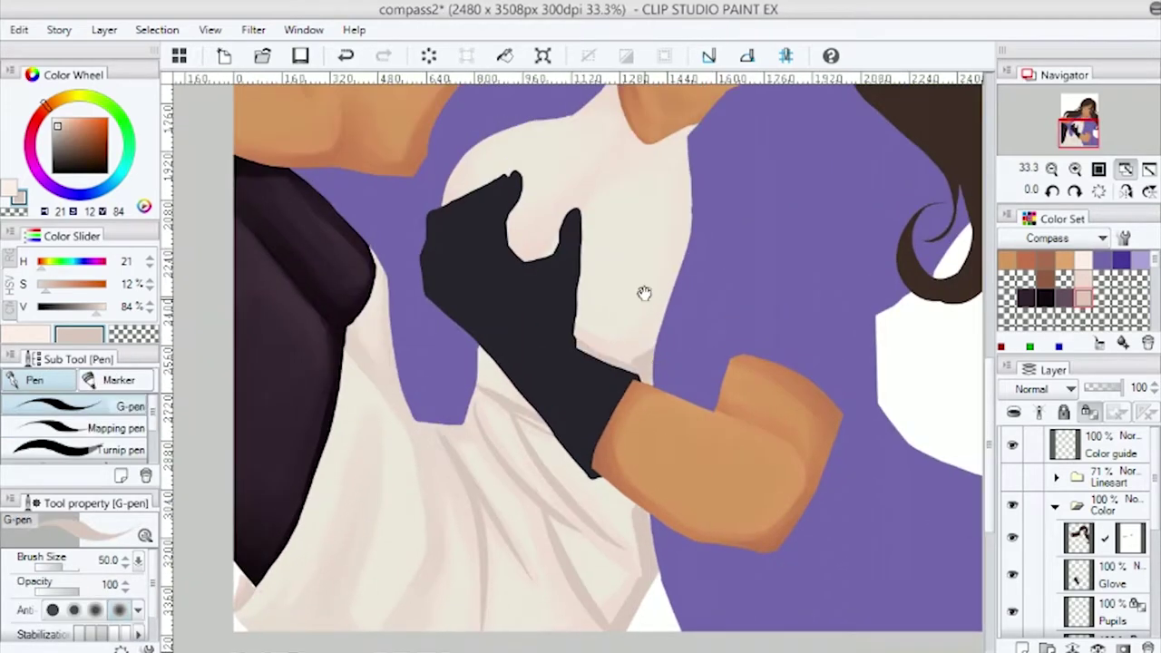
# Shade the shirt's chest and coat-side edge in greyish pink and blend with Oil Paint Blendy 2 at size 80.
pyautogui.scroll(1, 624, 382)
pyautogui.moveTo(590, 122); pyautogui.dragTo(685, 272)
pyautogui.press('b')
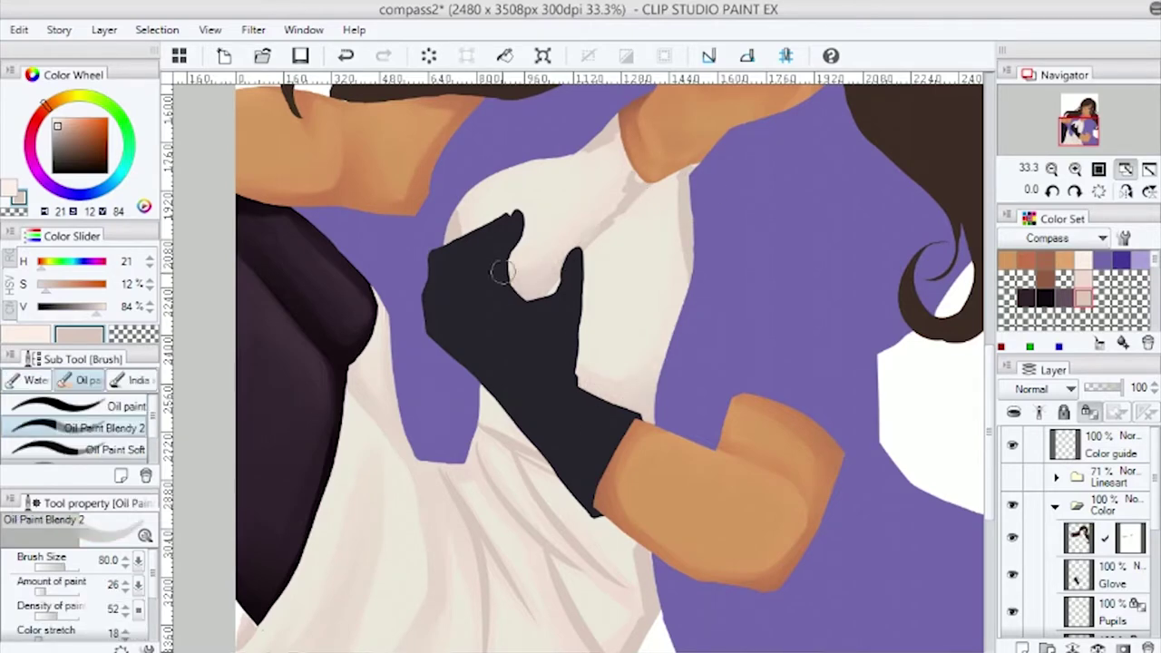
pyautogui.moveTo(579, 247); pyautogui.dragTo(679, 202)
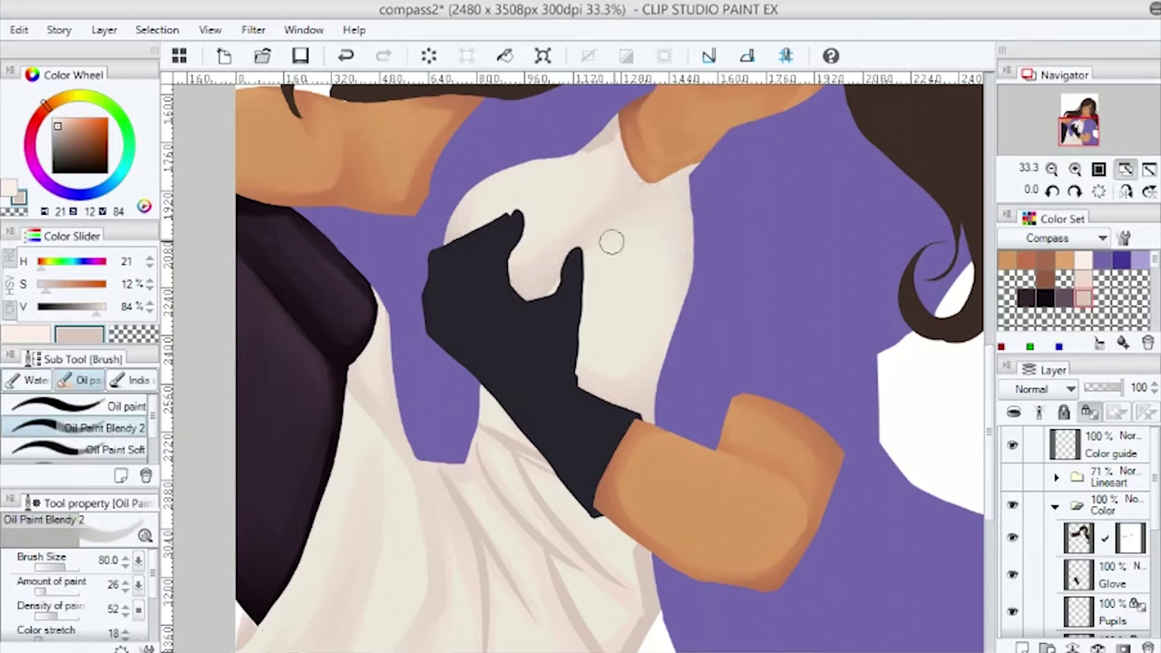
# Blend the new folds on the lower shirt below the gloved wrist, finishing with Oil paint at size 70.
pyautogui.scroll(-2, 597, 173)
pyautogui.scroll(-1, 521, 326)
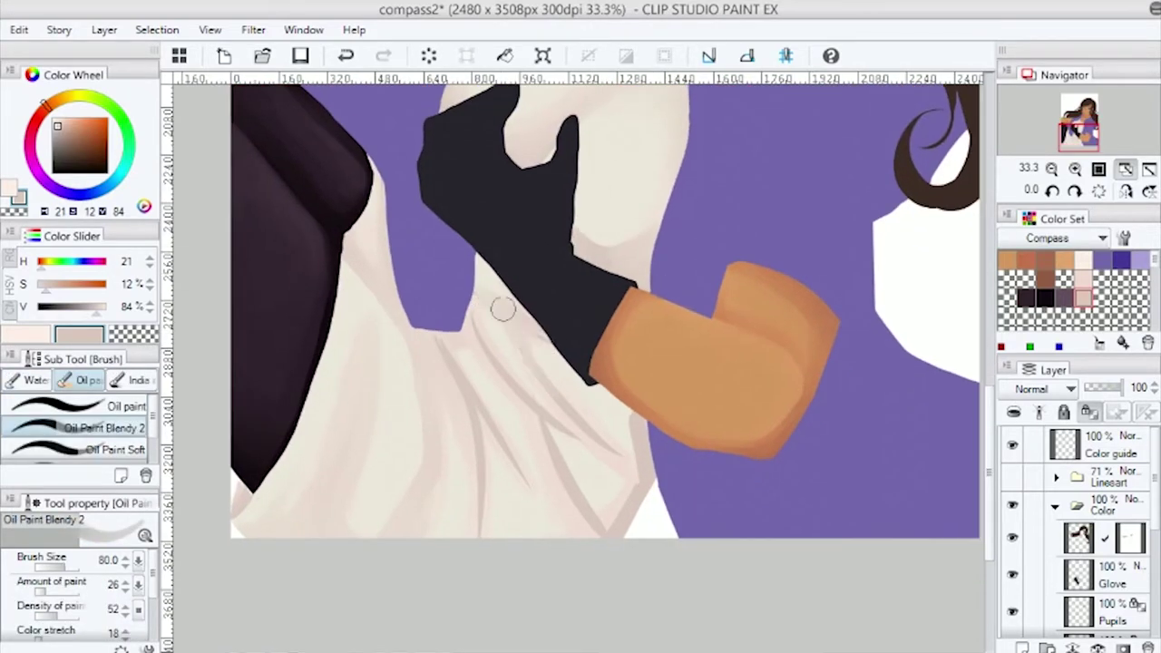
pyautogui.press('b')
pyautogui.moveTo(526, 337)
pyautogui.mouseDown()
pyautogui.moveTo(610, 512)
pyautogui.moveTo(428, 321)
pyautogui.moveTo(481, 336)
pyautogui.mouseUp()
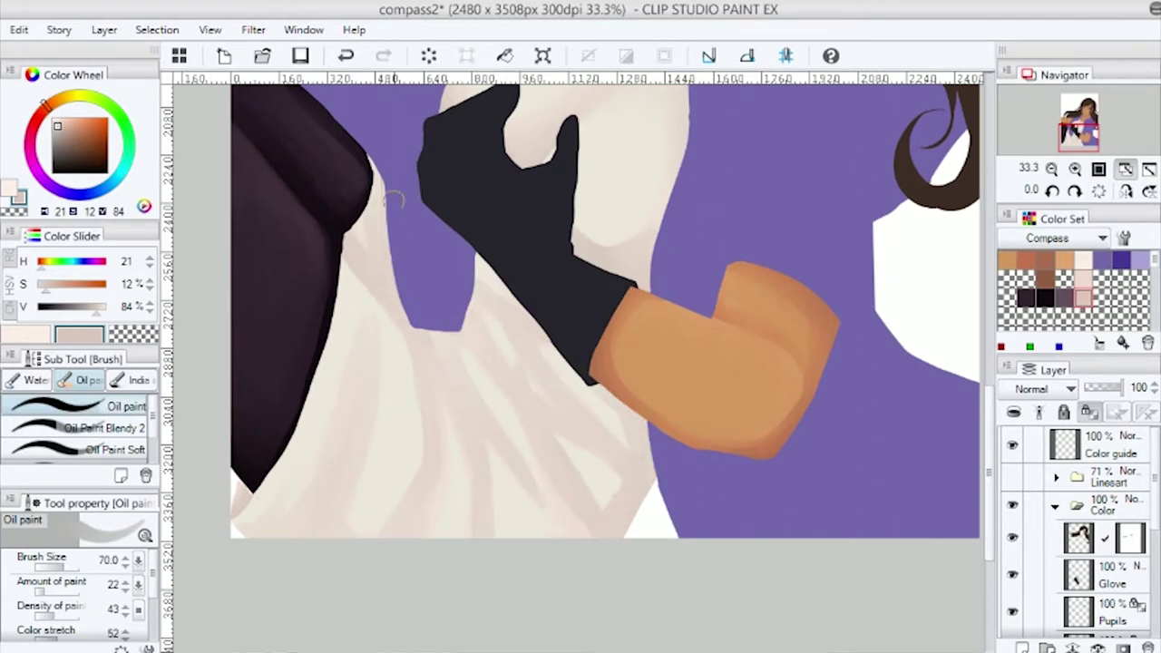
# Smooth the chest and collar shading on the shirt with sampled shirt tones, using Oil paint at size 70.
pyautogui.scroll(1, 392, 281)
pyautogui.keyDown('alt'); pyautogui.click(436, 227); pyautogui.keyUp('alt')
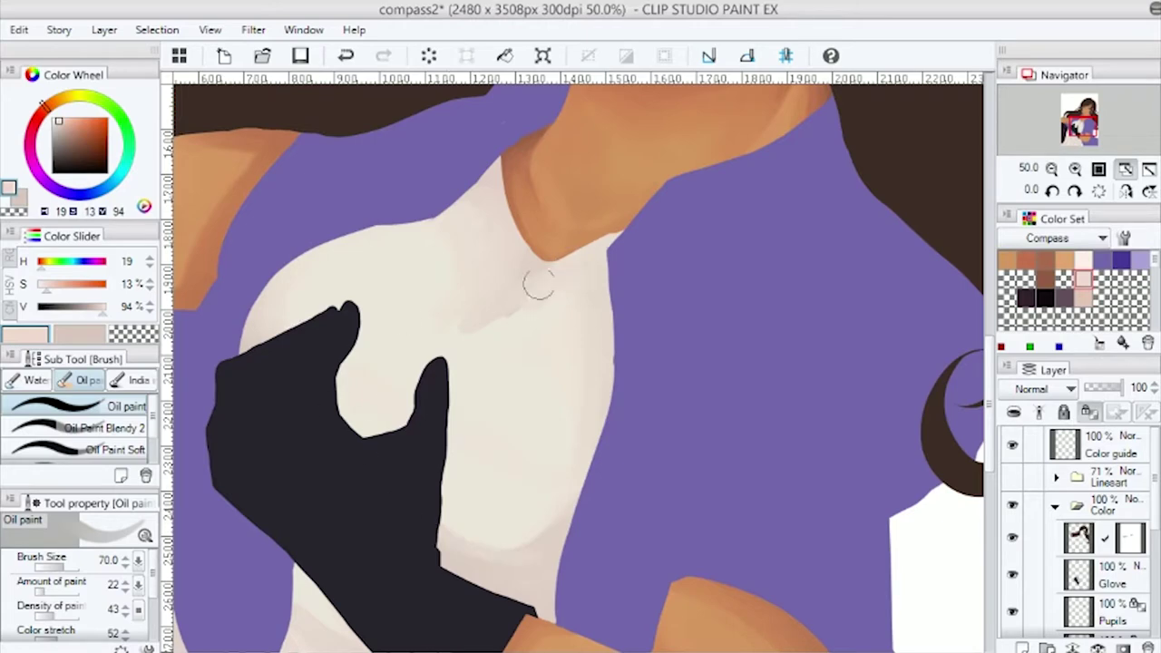
pyautogui.keyDown('alt'); pyautogui.click(408, 409); pyautogui.keyUp('alt')
pyautogui.moveTo(408, 409); pyautogui.dragTo(529, 365)
pyautogui.keyDown('alt'); pyautogui.click(650, 220); pyautogui.keyUp('alt')
pyautogui.keyDown('alt'); pyautogui.click(521, 292); pyautogui.keyUp('alt')
# Add pale highlights (H 20, S 8, V 99) between the lower shirt folds with the G-pen and soften them with Oil paint.
pyautogui.scroll(-3, 563, 417)
pyautogui.press('p')
pyautogui.hotkey('ctrl', '-')
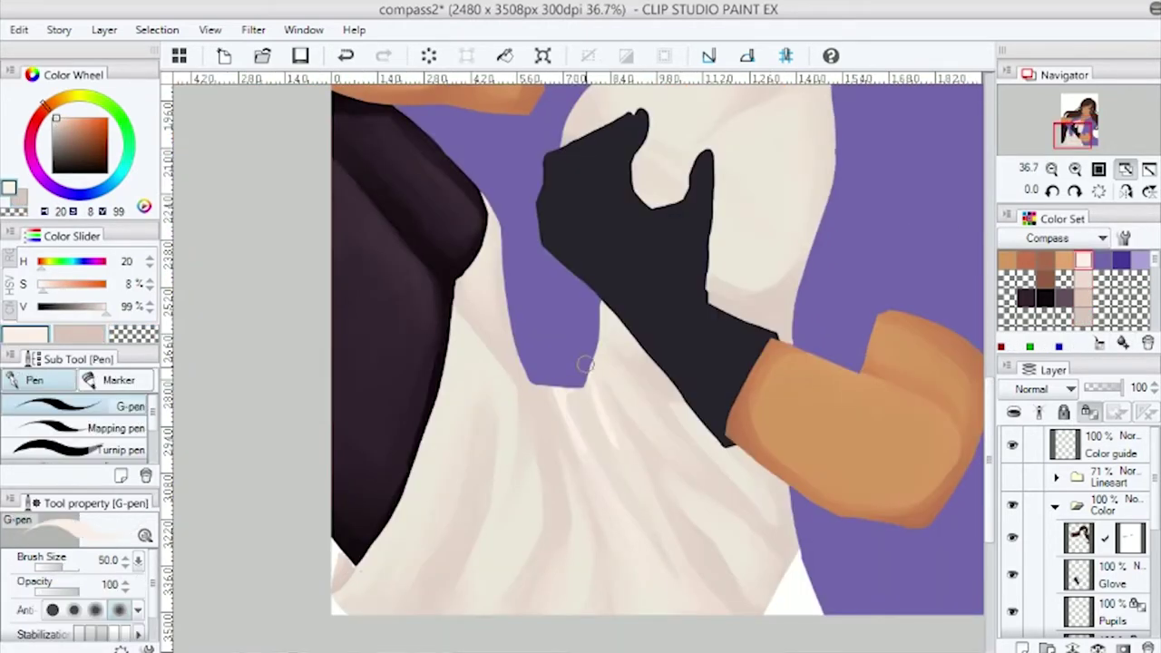
pyautogui.press('b')
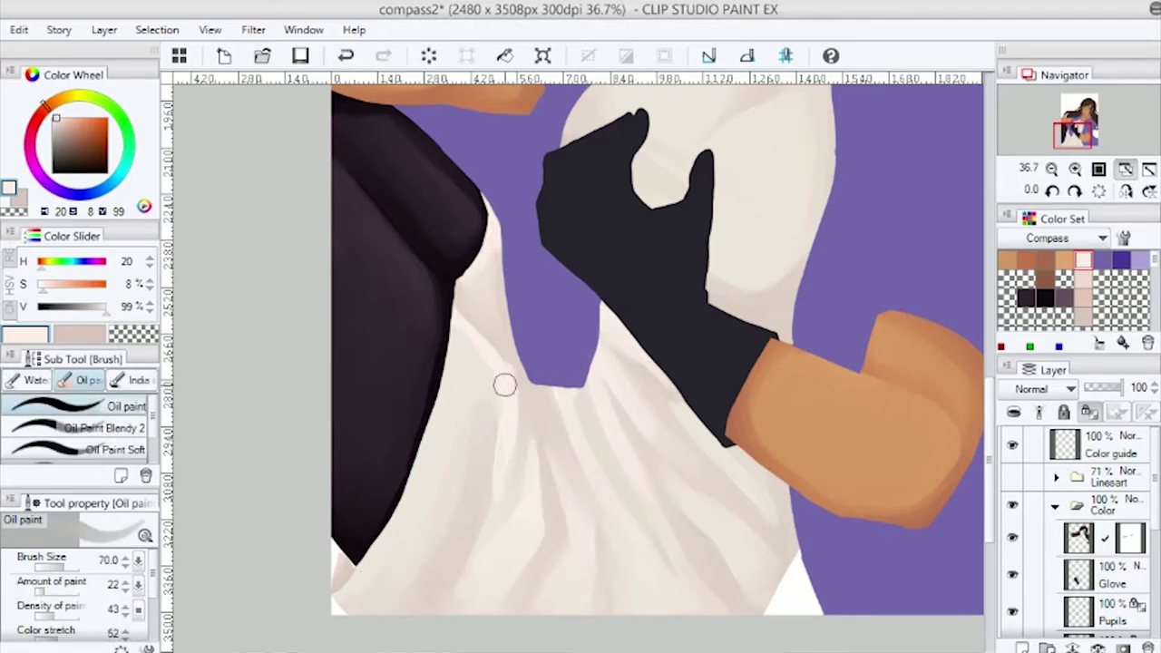
# Deepen the shirt folds and the shadow above the forearm with a darker greyish pink (H 21, S 13, V 73), blending the strokes.
pyautogui.press('p')
pyautogui.press('b')
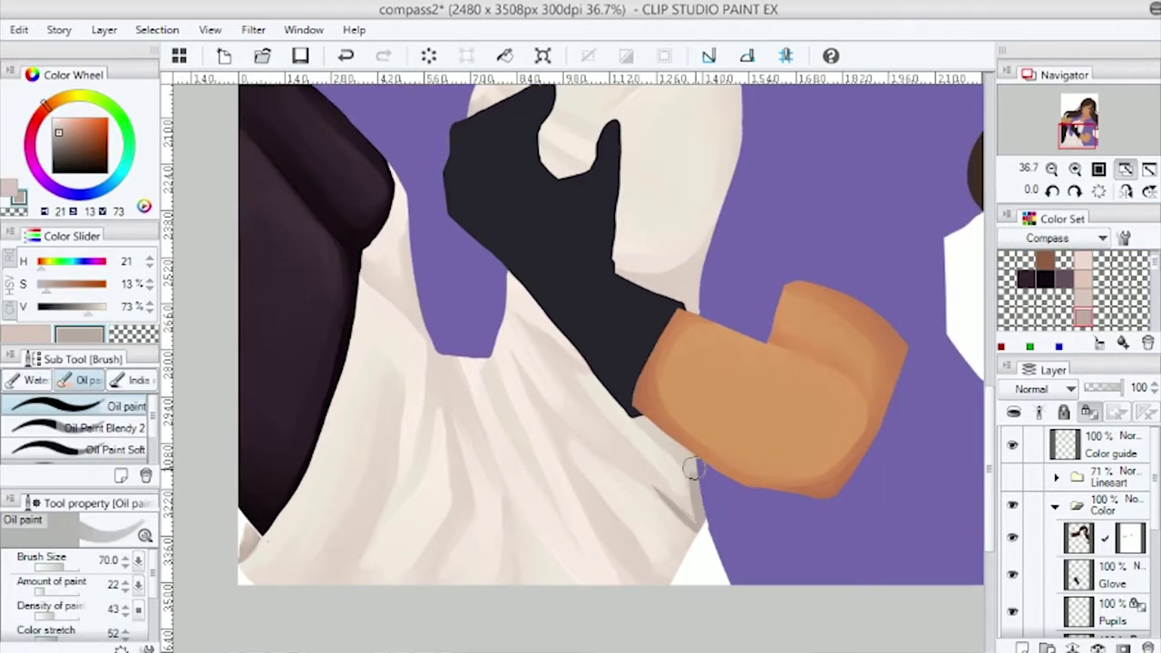
pyautogui.click(103, 428)
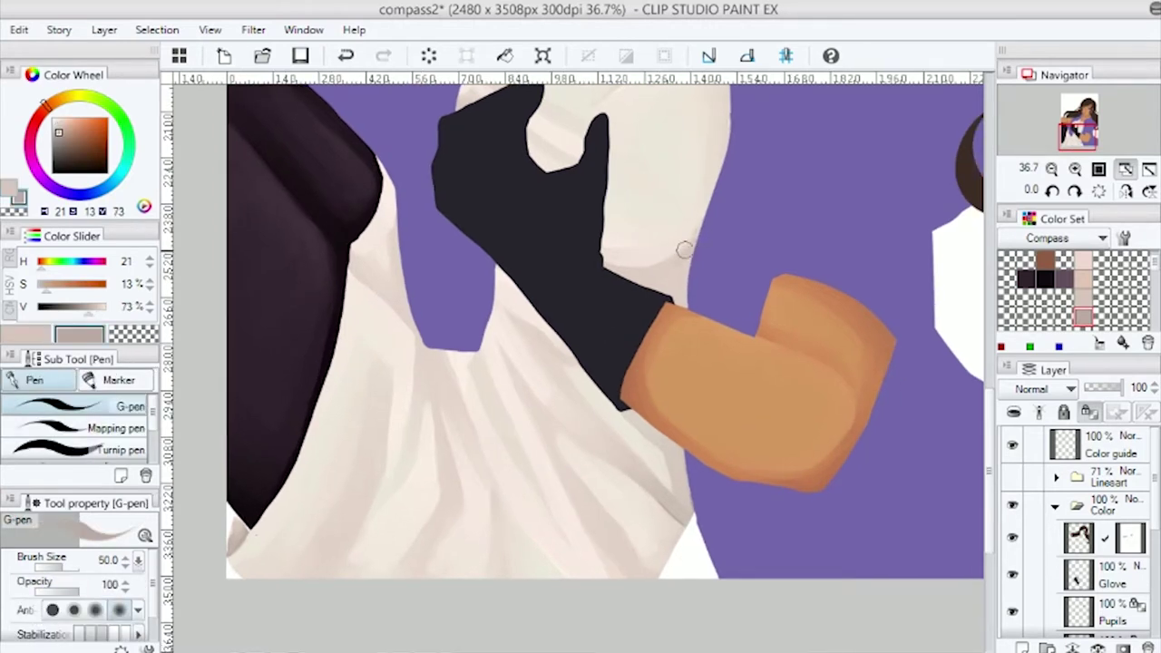
pyautogui.press('b')
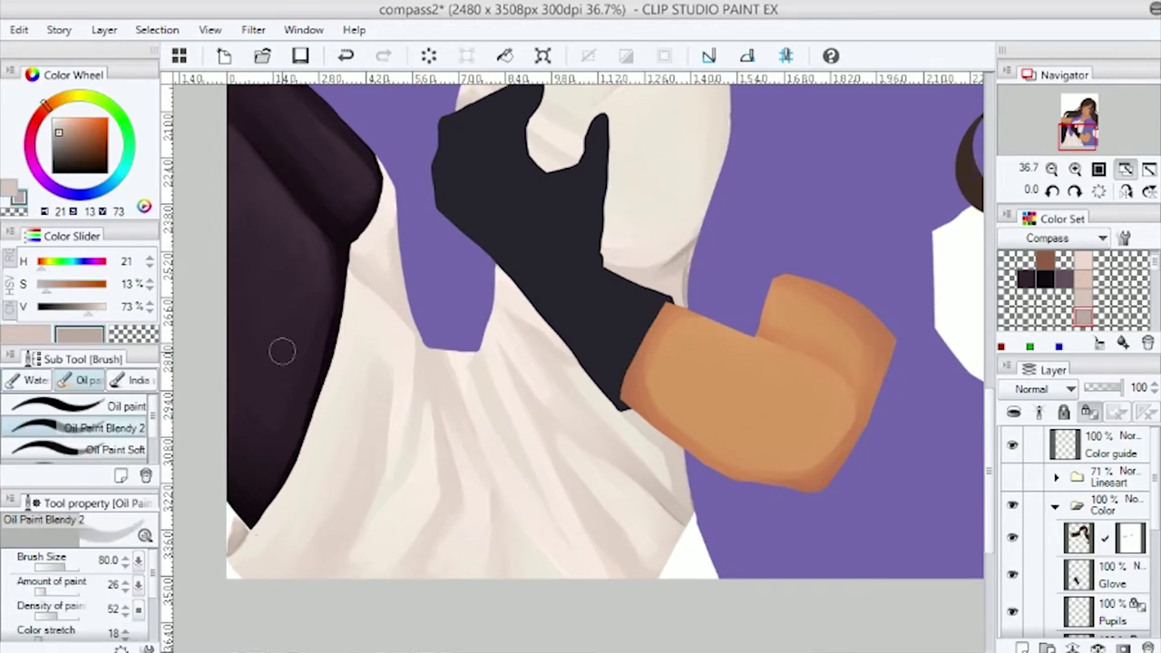
pyautogui.press('p')
pyautogui.press('b')
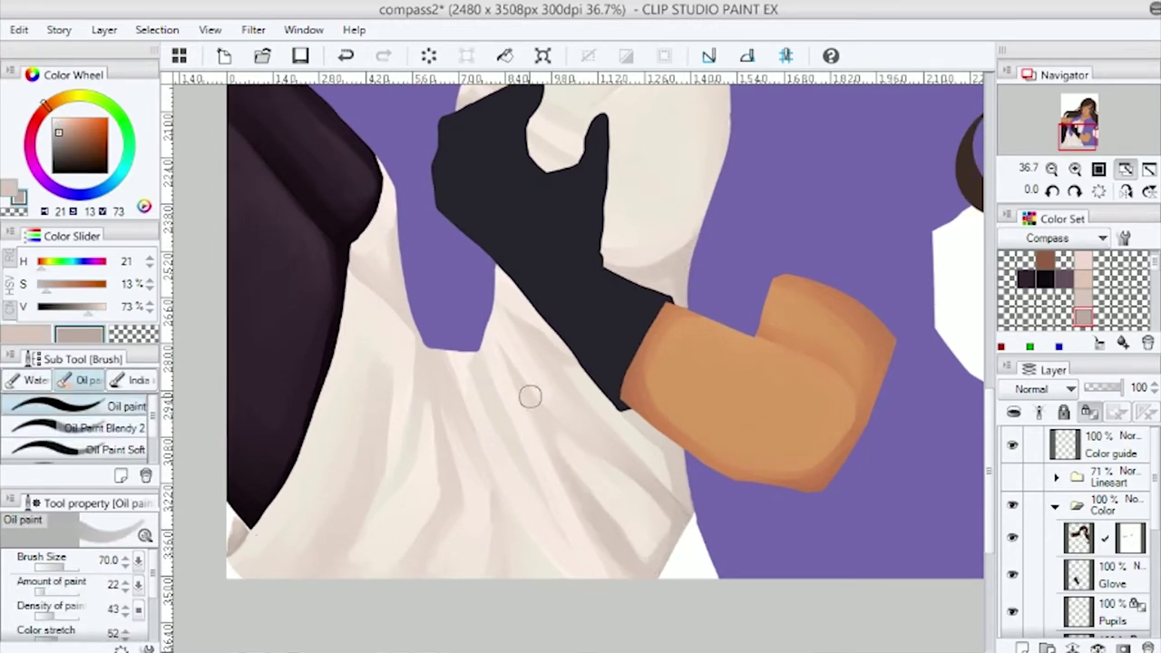
pyautogui.moveTo(499, 588); pyautogui.dragTo(493, 486)
# Draw thin dark crease lines over the waist, hem and chest of the shirt with the G-pen at size 50.
pyautogui.press('p')
pyautogui.moveTo(424, 334); pyautogui.dragTo(352, 263)
pyautogui.moveTo(427, 354); pyautogui.dragTo(462, 440)
pyautogui.moveTo(343, 508); pyautogui.dragTo(313, 576)
pyautogui.moveTo(557, 421); pyautogui.dragTo(558, 602)
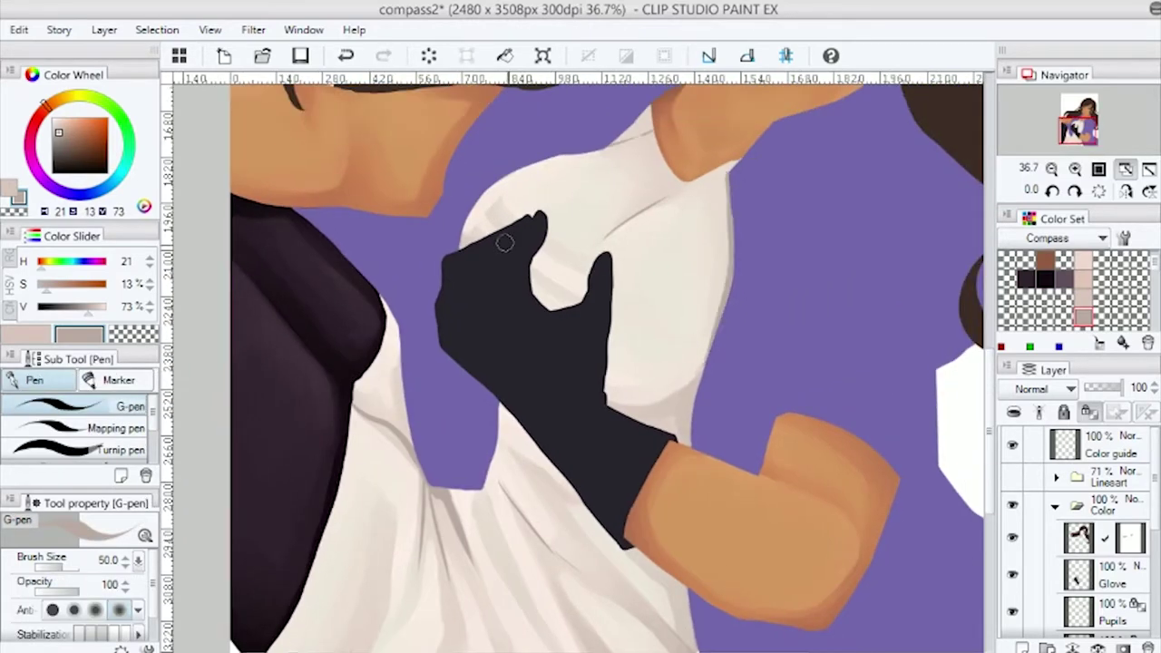
# Blend the thin creases into the shirt folds with Oil paint at size 70 and Oil Paint Blendy 2.
pyautogui.press('b')
pyautogui.moveTo(445, 570); pyautogui.dragTo(418, 411)
pyautogui.moveTo(392, 345); pyautogui.dragTo(370, 470)
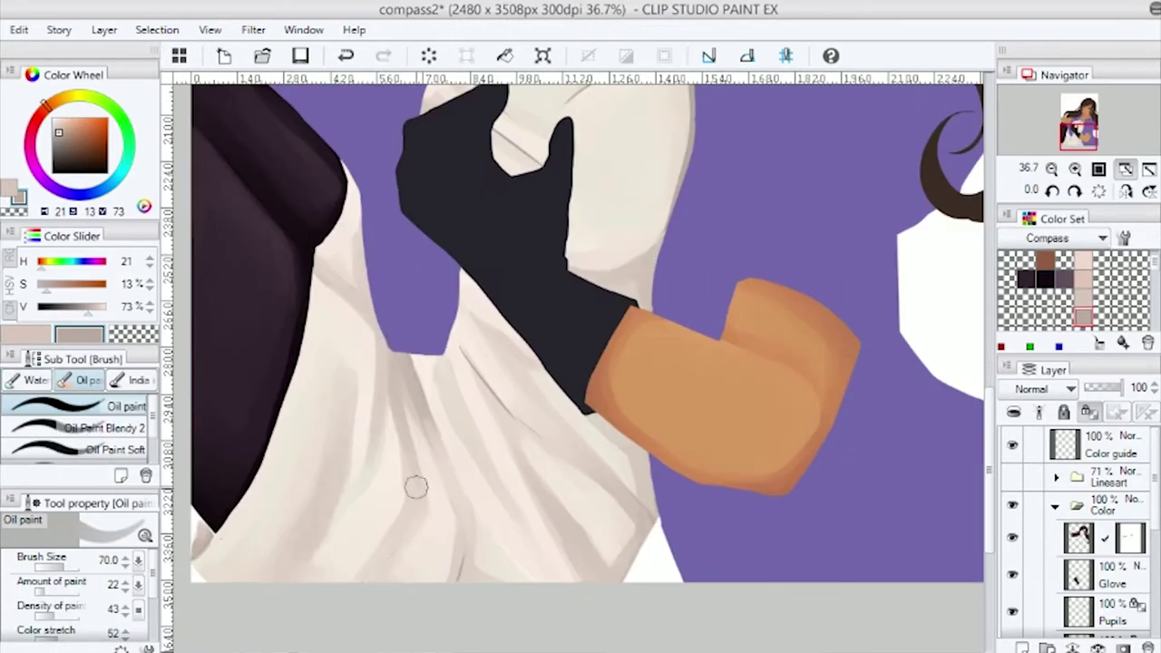
pyautogui.click(104, 427)
pyautogui.moveTo(639, 318); pyautogui.dragTo(625, 490)
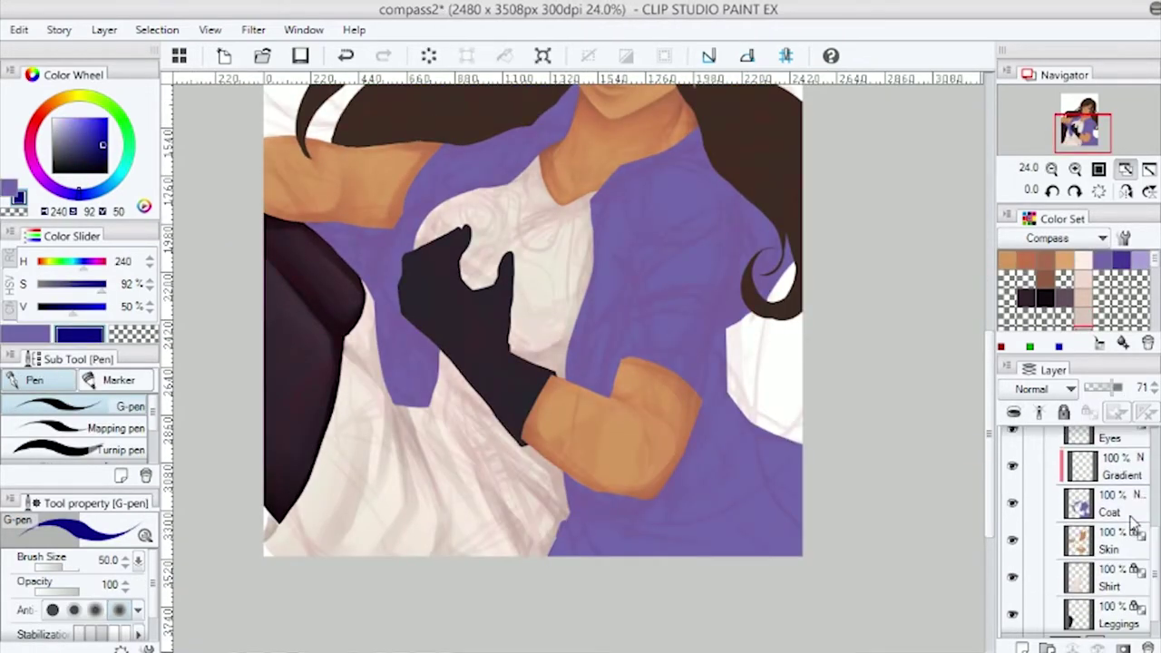
# Paint navy (H 240, S 92, V 50) on the Gradient layer over the coat's lower edges and under the arm, using the G-pen at size 170.
pyautogui.moveTo(580, 552); pyautogui.dragTo(564, 497)
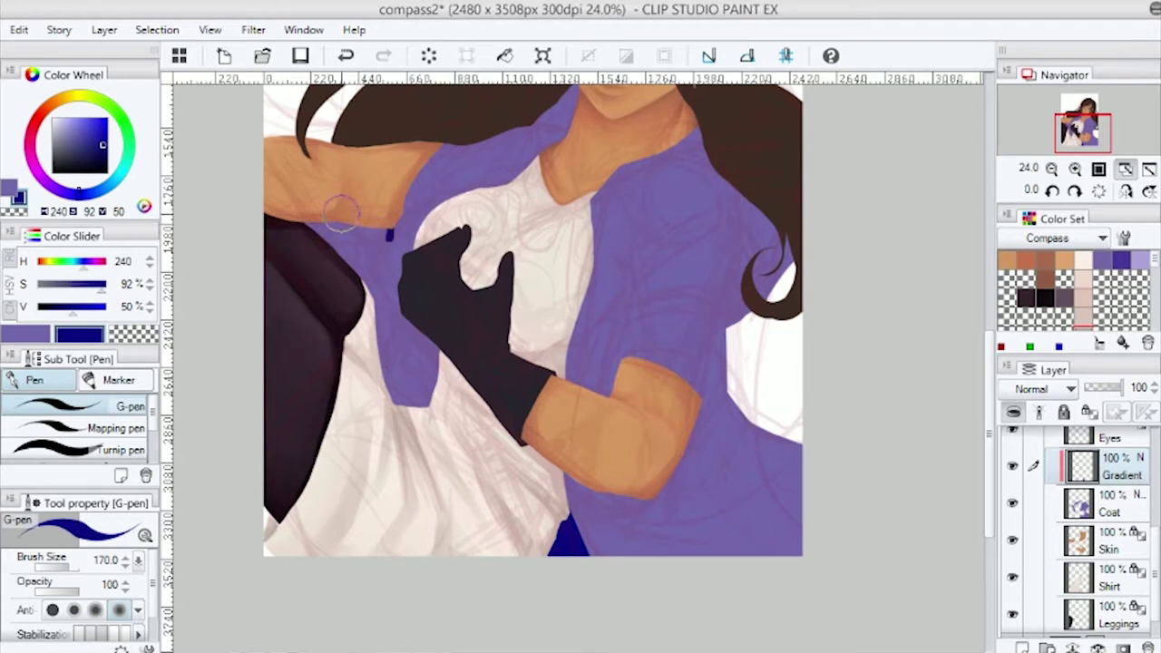
pyautogui.moveTo(401, 295)
pyautogui.mouseDown()
pyautogui.moveTo(317, 234)
pyautogui.moveTo(399, 300)
pyautogui.mouseUp()
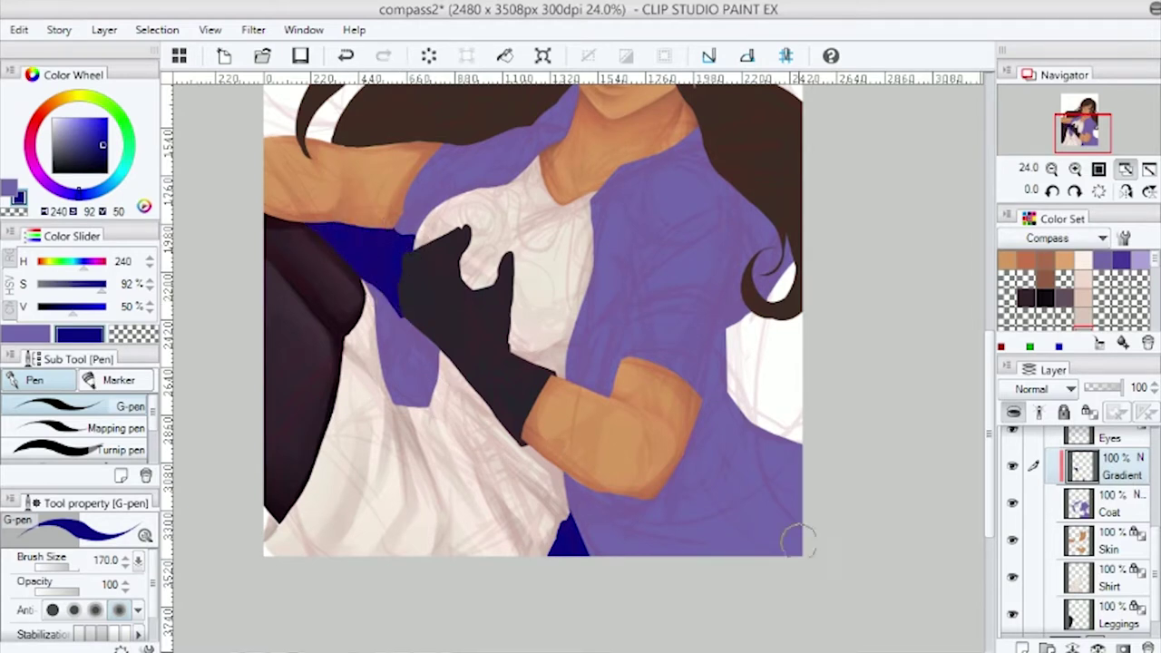
pyautogui.moveTo(739, 493); pyautogui.dragTo(824, 514)
# Blend the navy along the coat's lower edge into the sampled purple (H 250, S 40, V 67), finishing with the Blend tool at size 170.
pyautogui.press('b')
pyautogui.moveTo(709, 466)
pyautogui.mouseDown()
pyautogui.moveTo(738, 545)
pyautogui.moveTo(635, 540)
pyautogui.mouseUp()
pyautogui.keyDown('alt'); pyautogui.click(699, 508); pyautogui.keyUp('alt')
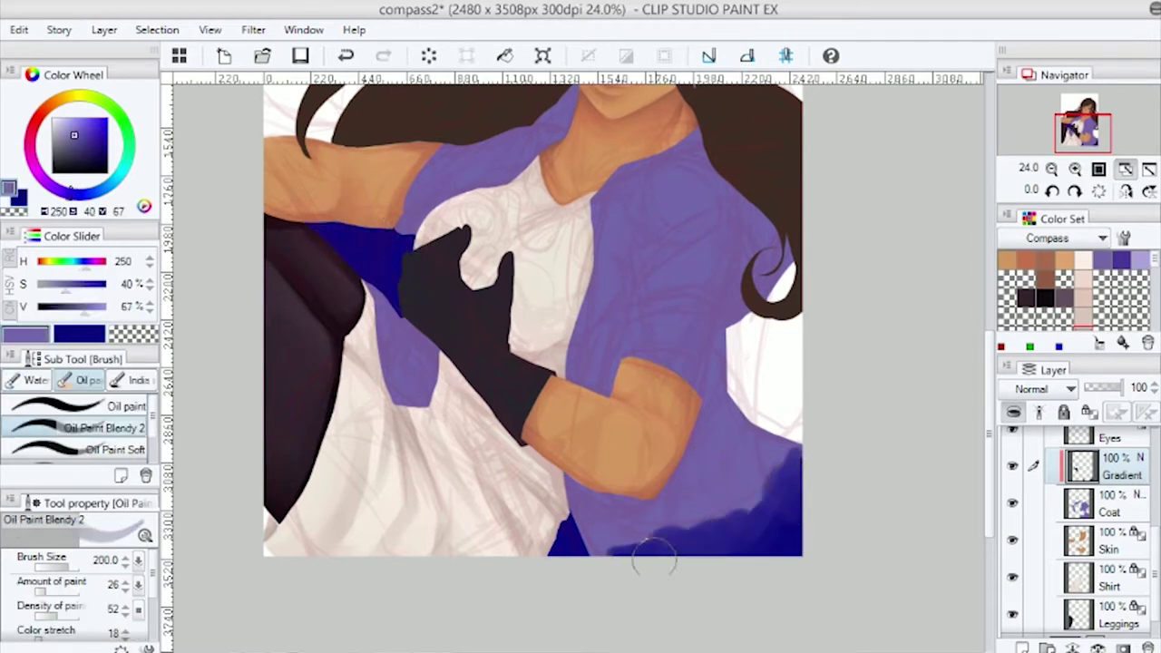
pyautogui.click(115, 449)
pyautogui.moveTo(780, 463)
pyautogui.mouseDown()
pyautogui.moveTo(668, 539)
pyautogui.moveTo(790, 526)
pyautogui.moveTo(765, 448)
pyautogui.moveTo(656, 544)
pyautogui.moveTo(732, 465)
pyautogui.moveTo(764, 529)
pyautogui.mouseUp()
pyautogui.press('j')
pyautogui.moveTo(686, 565); pyautogui.dragTo(601, 536)
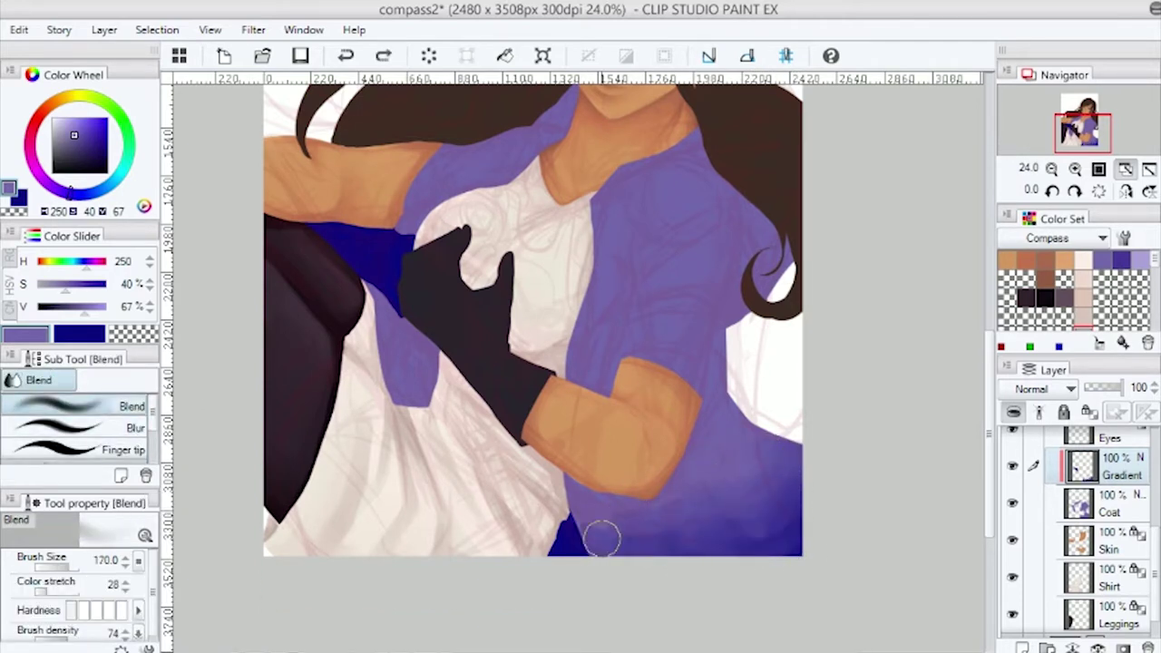
# Smooth the navy-to-purple transition along the coat's lower edge with Oil Paint Soft at size 170.
pyautogui.press('p')
pyautogui.keyDown('alt'); pyautogui.click(580, 542); pyautogui.keyUp('alt')
pyautogui.press('b')
pyautogui.moveTo(789, 544)
pyautogui.mouseDown()
pyautogui.moveTo(783, 466)
pyautogui.moveTo(717, 531)
pyautogui.moveTo(606, 555)
pyautogui.moveTo(731, 459)
pyautogui.moveTo(719, 485)
pyautogui.moveTo(609, 544)
pyautogui.moveTo(596, 514)
pyautogui.moveTo(618, 497)
pyautogui.moveTo(714, 487)
pyautogui.moveTo(691, 479)
pyautogui.moveTo(781, 496)
pyautogui.moveTo(776, 520)
pyautogui.moveTo(803, 544)
pyautogui.mouseUp()
pyautogui.keyDown('alt'); pyautogui.click(733, 484); pyautogui.keyUp('alt')
pyautogui.scroll(5, 1005, 485)
pyautogui.click(1012, 476)
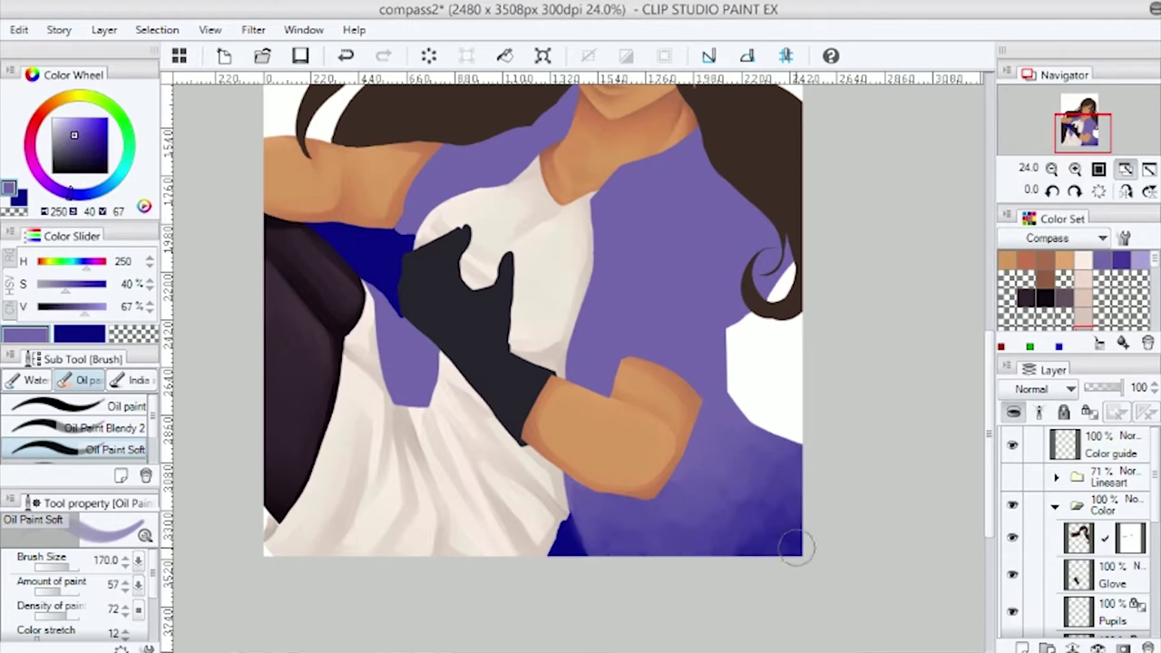
pyautogui.press('j')
pyautogui.press('p')
pyautogui.press('j')
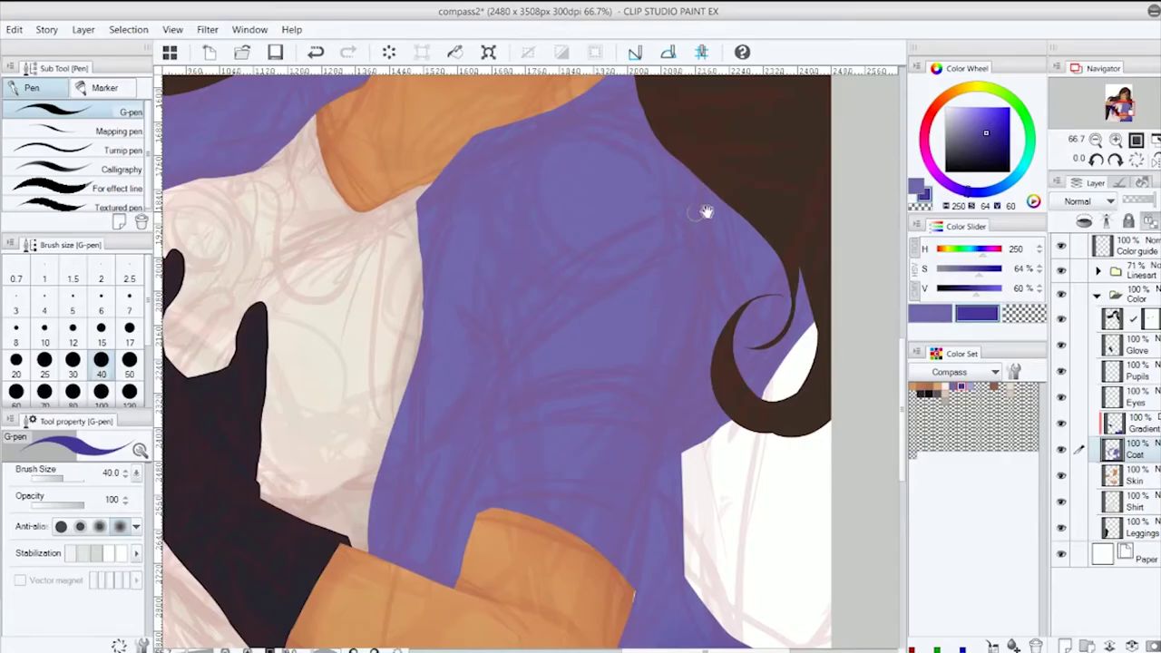
# Draw dark purple (H 250, S 64, V 60) fold lines across both shoulders and the collar on the Coat layer with the G-pen at size 40.
pyautogui.moveTo(635, 191); pyautogui.dragTo(533, 178)
pyautogui.moveTo(399, 182); pyautogui.dragTo(378, 263)
pyautogui.moveTo(470, 129); pyautogui.dragTo(457, 183)
pyautogui.moveTo(497, 142); pyautogui.dragTo(450, 205)
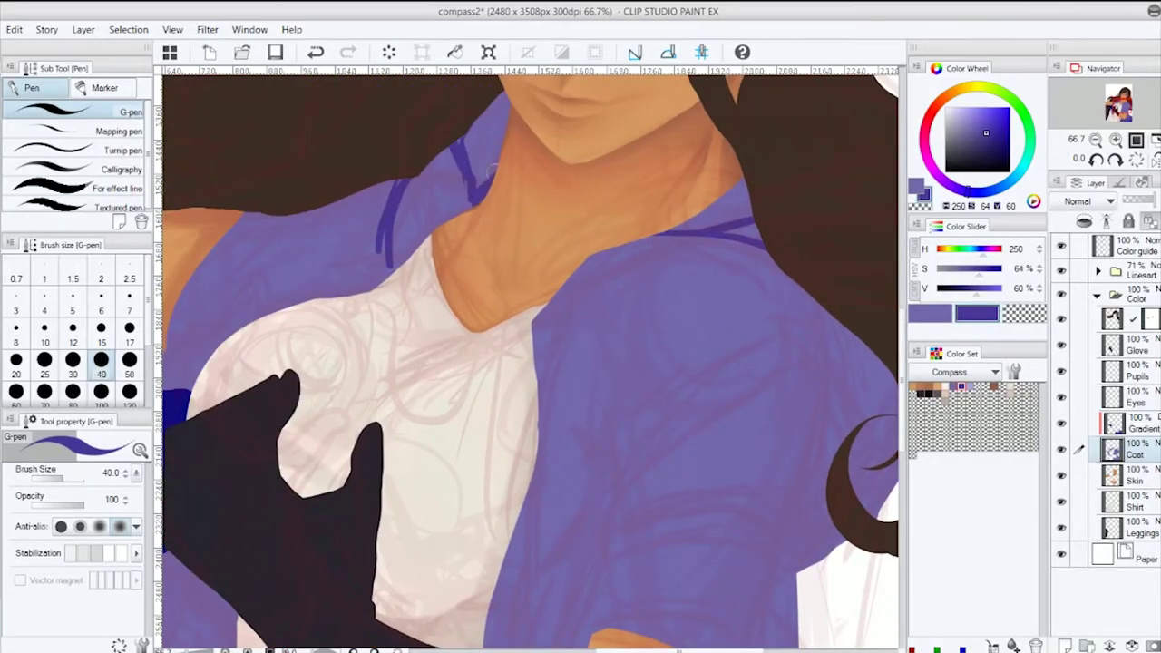
pyautogui.moveTo(510, 102); pyautogui.dragTo(477, 187)
pyautogui.moveTo(433, 205); pyautogui.dragTo(470, 225)
# Draw the coat's armpit creases, the shadow under the arm and the folds beside the hair curl with the G-pen.
pyautogui.moveTo(787, 317); pyautogui.dragTo(771, 549)
pyautogui.hotkey('ctrl', 'z')
pyautogui.moveTo(787, 419); pyautogui.dragTo(768, 543)
pyautogui.moveTo(768, 542); pyautogui.dragTo(771, 453)
pyautogui.moveTo(545, 304)
pyautogui.mouseDown()
pyautogui.moveTo(590, 381)
pyautogui.moveTo(585, 342)
pyautogui.moveTo(476, 426)
pyautogui.mouseUp()
pyautogui.moveTo(563, 399)
pyautogui.mouseDown()
pyautogui.moveTo(572, 467)
pyautogui.moveTo(544, 499)
pyautogui.mouseUp()
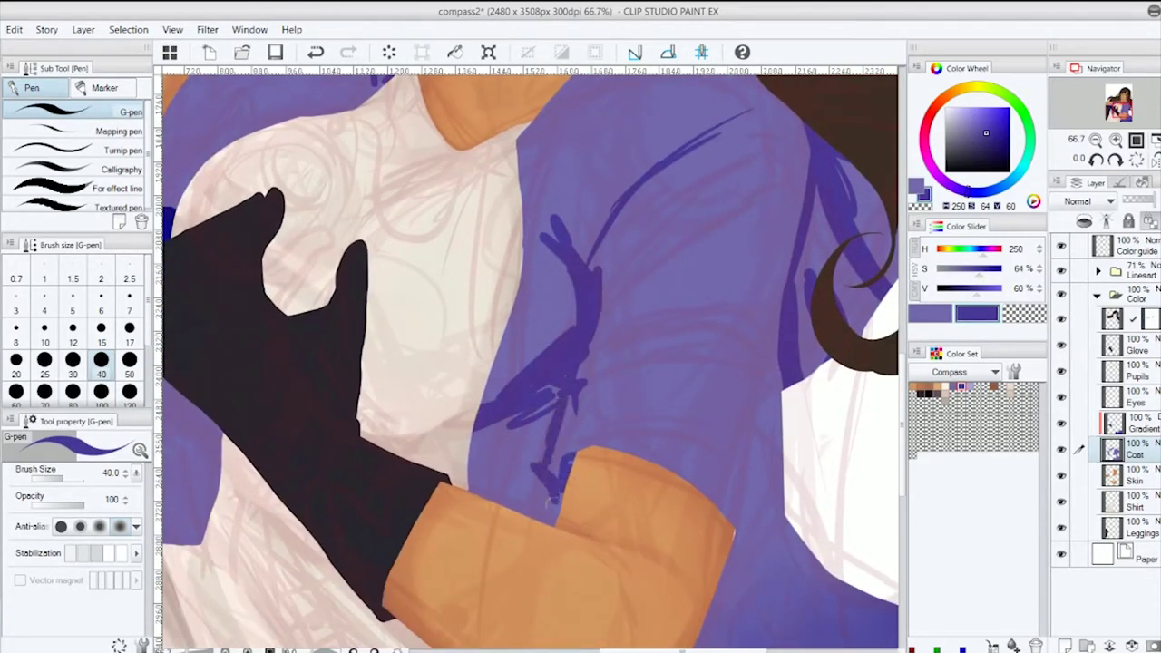
# Outline the shadow around the sleeve cuff and add creases across the sleeve in the same dark purple.
pyautogui.moveTo(340, 98); pyautogui.dragTo(458, 234)
pyautogui.moveTo(690, 508); pyautogui.dragTo(496, 341)
pyautogui.moveTo(544, 273); pyautogui.dragTo(653, 317)
pyautogui.moveTo(492, 427)
pyautogui.mouseDown()
pyautogui.moveTo(493, 372)
pyautogui.moveTo(476, 390)
pyautogui.mouseUp()
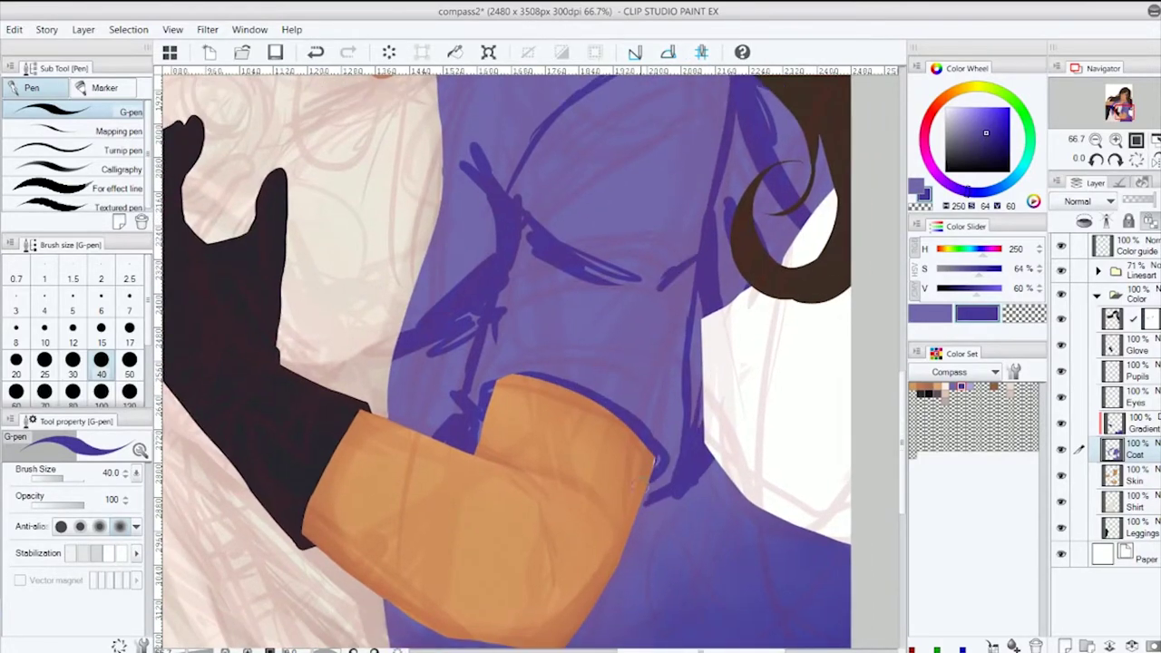
# Draw fold lines on the coat piece hanging below the gloved hand and on the far sleeve.
pyautogui.moveTo(272, 136); pyautogui.dragTo(471, 381)
pyautogui.moveTo(227, 91); pyautogui.dragTo(508, 399)
pyautogui.moveTo(426, 335); pyautogui.dragTo(471, 490)
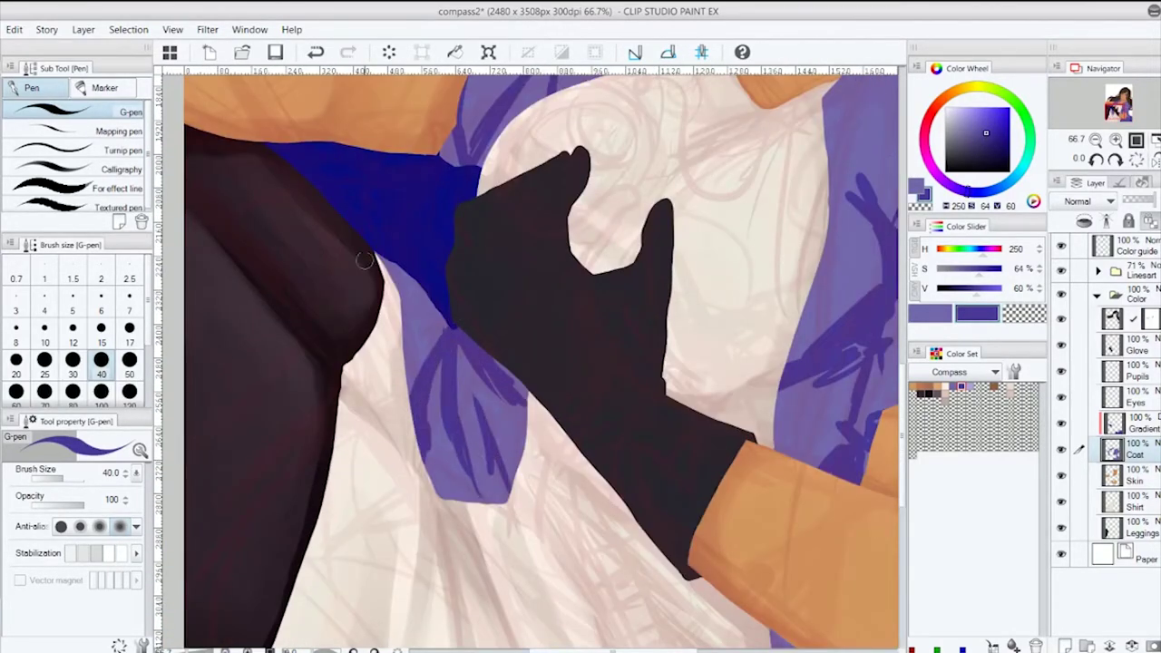
pyautogui.moveTo(399, 263); pyautogui.dragTo(390, 349)
# Add long fold lines from the near lapel edge up to the collar with the G-pen.
pyautogui.moveTo(635, 181); pyautogui.dragTo(403, 363)
pyautogui.moveTo(762, 186); pyautogui.dragTo(598, 290)
pyautogui.moveTo(681, 254); pyautogui.dragTo(648, 296)
pyautogui.scroll(3, 648, 295)
pyautogui.moveTo(500, 417); pyautogui.dragTo(273, 272)
# Blend the collar, shoulder and hair-side fold lines into the coat with Oil paint at size 40.
pyautogui.press('b')
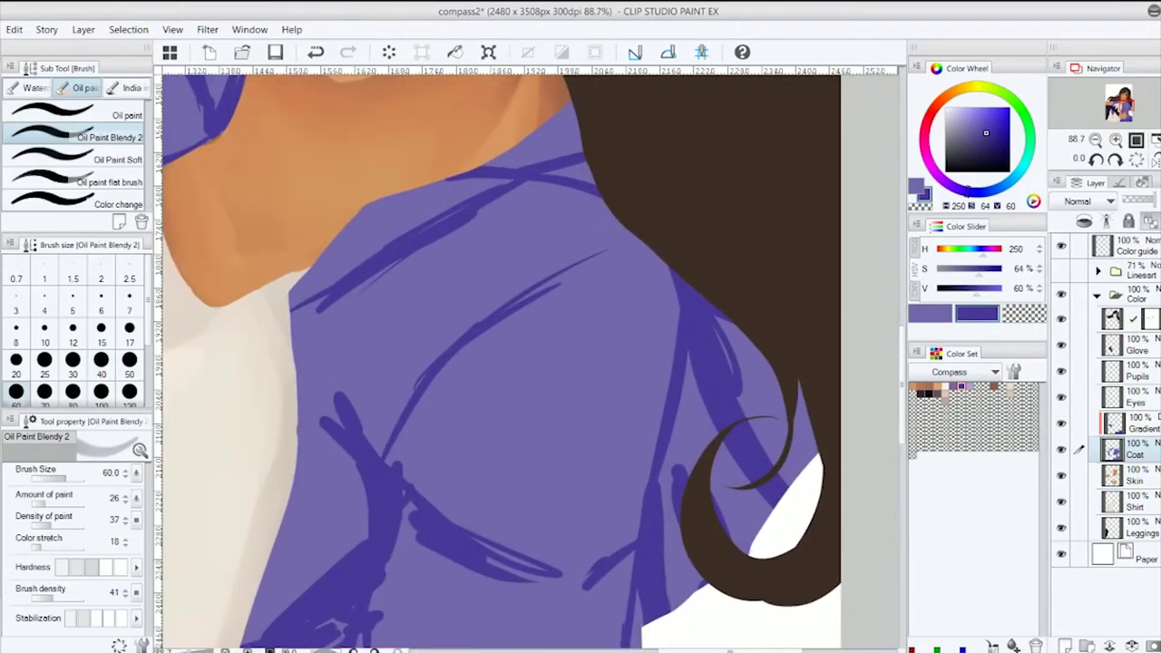
pyautogui.moveTo(705, 328)
pyautogui.mouseDown()
pyautogui.moveTo(789, 471)
pyautogui.moveTo(712, 313)
pyautogui.moveTo(657, 598)
pyautogui.moveTo(671, 610)
pyautogui.mouseUp()
pyautogui.click(56, 526)
pyautogui.moveTo(744, 354); pyautogui.dragTo(782, 419)
pyautogui.moveTo(595, 172)
pyautogui.mouseDown()
pyautogui.moveTo(481, 165)
pyautogui.moveTo(306, 300)
pyautogui.moveTo(535, 191)
pyautogui.mouseUp()
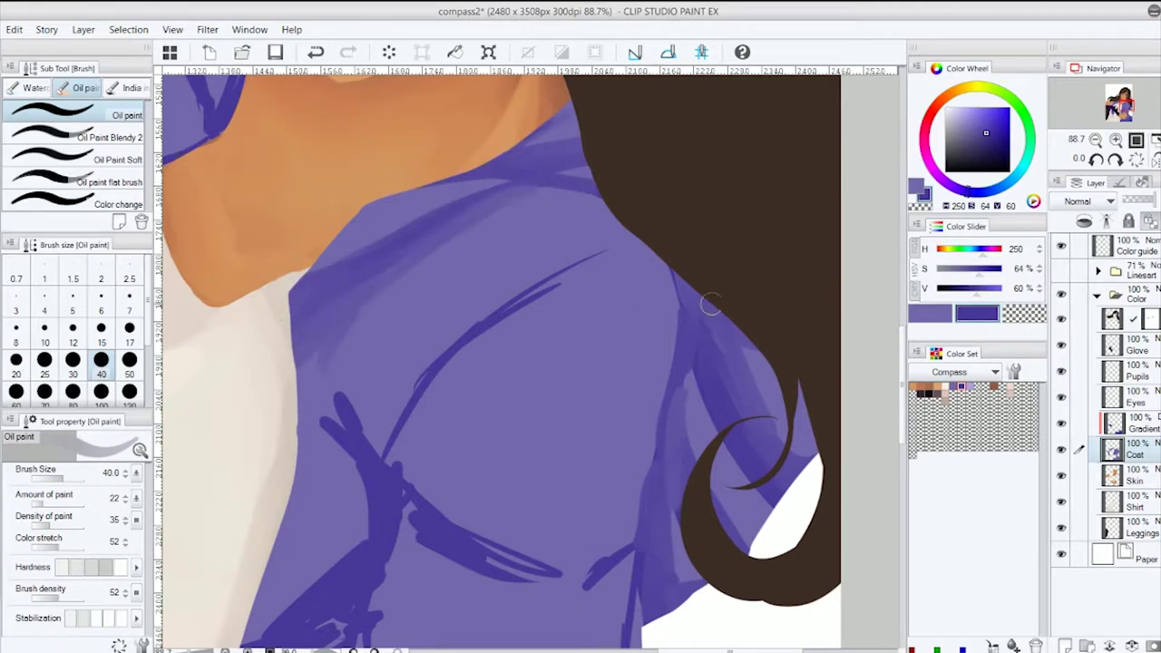
# Blend the upper sleeve crease and the armpit creases with Oil paint at size 40.
pyautogui.scroll(-5, 690, 329)
pyautogui.scroll(2, 566, 283)
pyautogui.moveTo(590, 150); pyautogui.dragTo(377, 377)
pyautogui.moveTo(313, 268); pyautogui.dragTo(378, 348)
pyautogui.moveTo(372, 399); pyautogui.dragTo(322, 510)
# Fill in and blend the shadow on the coat front beneath the armpit, and save the file.
pyautogui.scroll(-3, 321, 509)
pyautogui.moveTo(390, 449); pyautogui.dragTo(351, 492)
pyautogui.moveTo(377, 409); pyautogui.dragTo(281, 467)
pyautogui.moveTo(381, 436); pyautogui.dragTo(327, 500)
pyautogui.moveTo(390, 354); pyautogui.dragTo(337, 431)
pyautogui.hotkey('ctrl', 's')
# Extend the crease from the armpit across the sleeve to its outer edge and soften the shading there with Oil paint.
pyautogui.moveTo(403, 317); pyautogui.dragTo(544, 417)
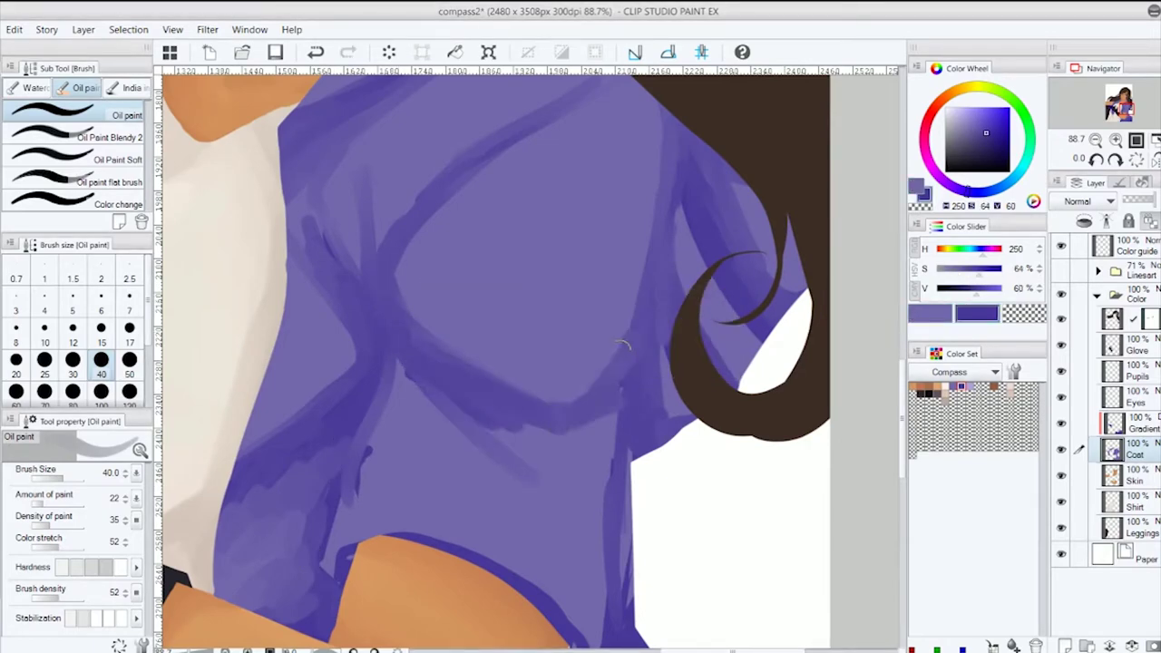
pyautogui.moveTo(580, 290); pyautogui.dragTo(635, 390)
pyautogui.scroll(-5, 490, 435)
pyautogui.moveTo(526, 399); pyautogui.dragTo(476, 482)
pyautogui.scroll(-3, 476, 483)
pyautogui.moveTo(617, 254); pyautogui.dragTo(635, 381)
pyautogui.moveTo(608, 209); pyautogui.dragTo(602, 281)
pyautogui.moveTo(594, 478); pyautogui.dragTo(579, 497)
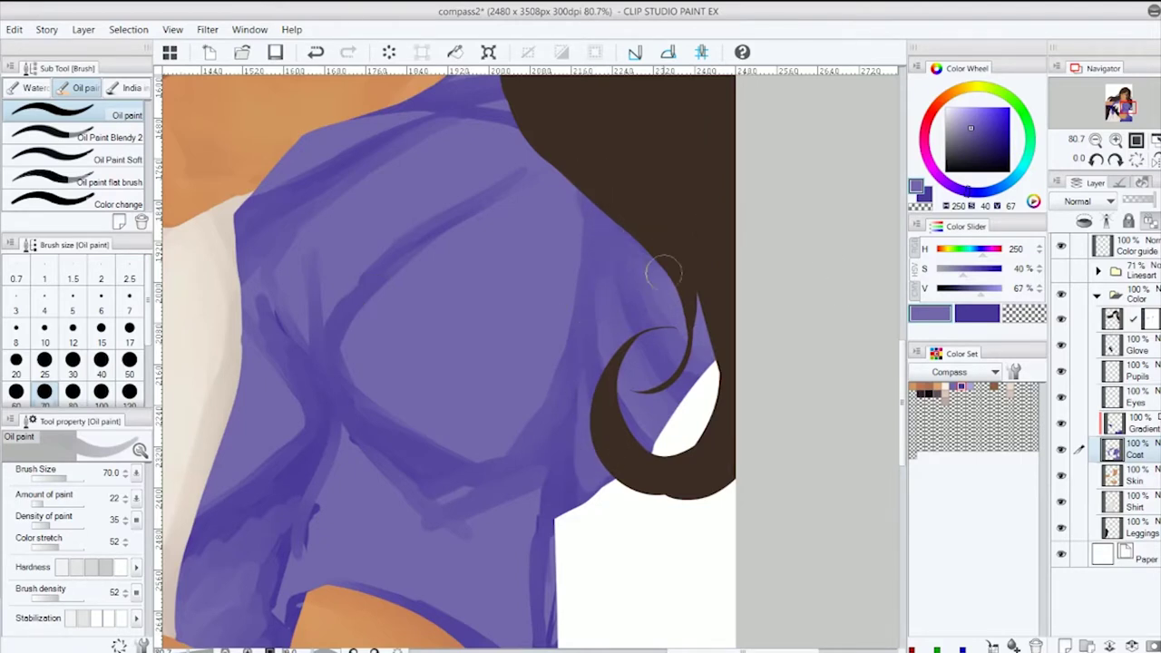
# Undo the last stroke and soften the shoulder folds with Oil paint at size 70, sampling the coat's light and dark purples.
pyautogui.hotkey('ctrl', 'z')
pyautogui.moveTo(459, 119); pyautogui.dragTo(532, 227)
pyautogui.keyDown('alt'); pyautogui.click(452, 269); pyautogui.keyUp('alt')
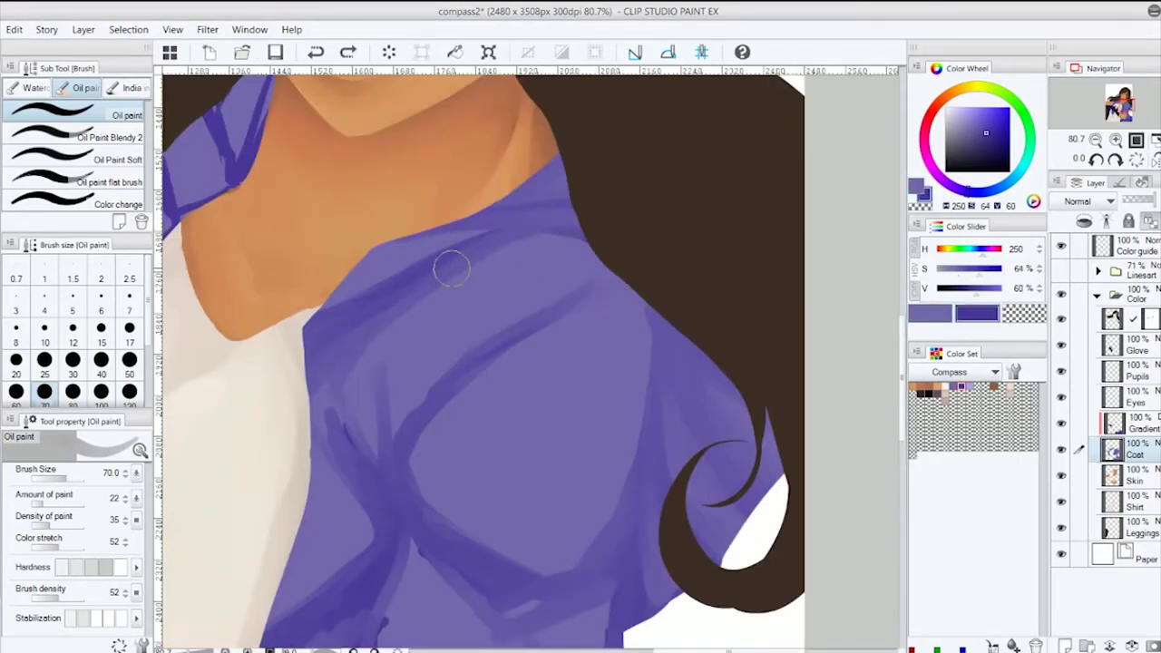
pyautogui.keyDown('alt'); pyautogui.click(455, 269); pyautogui.keyUp('alt')
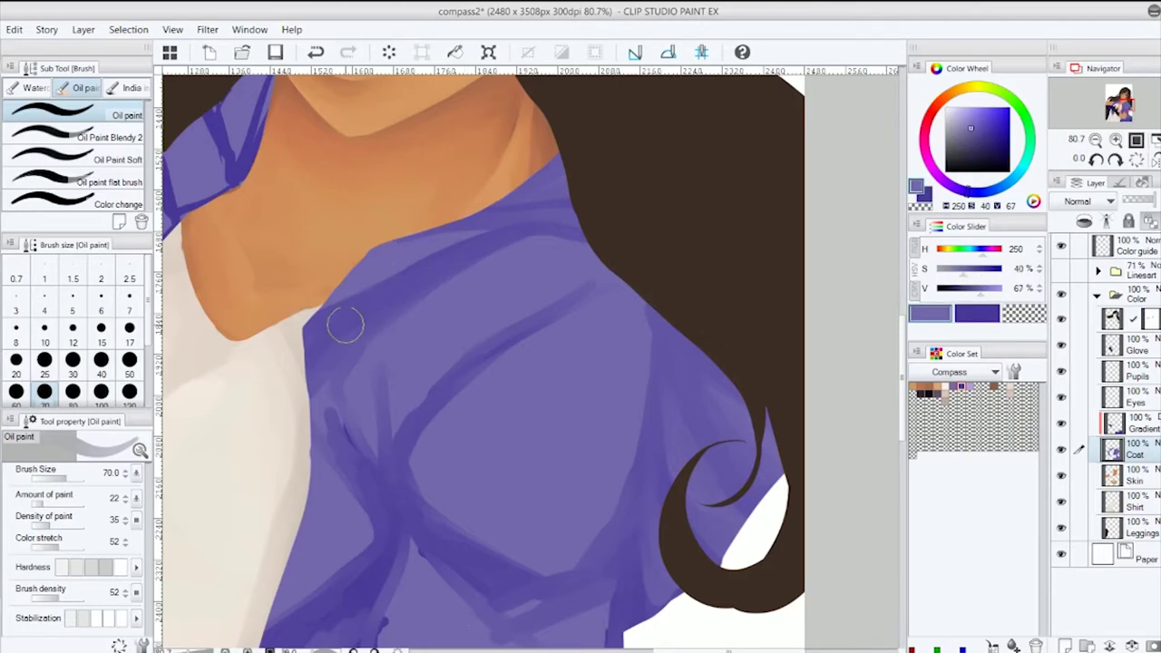
pyautogui.keyDown('alt'); pyautogui.click(345, 416); pyautogui.keyUp('alt')
pyautogui.scroll(3, 399, 372)
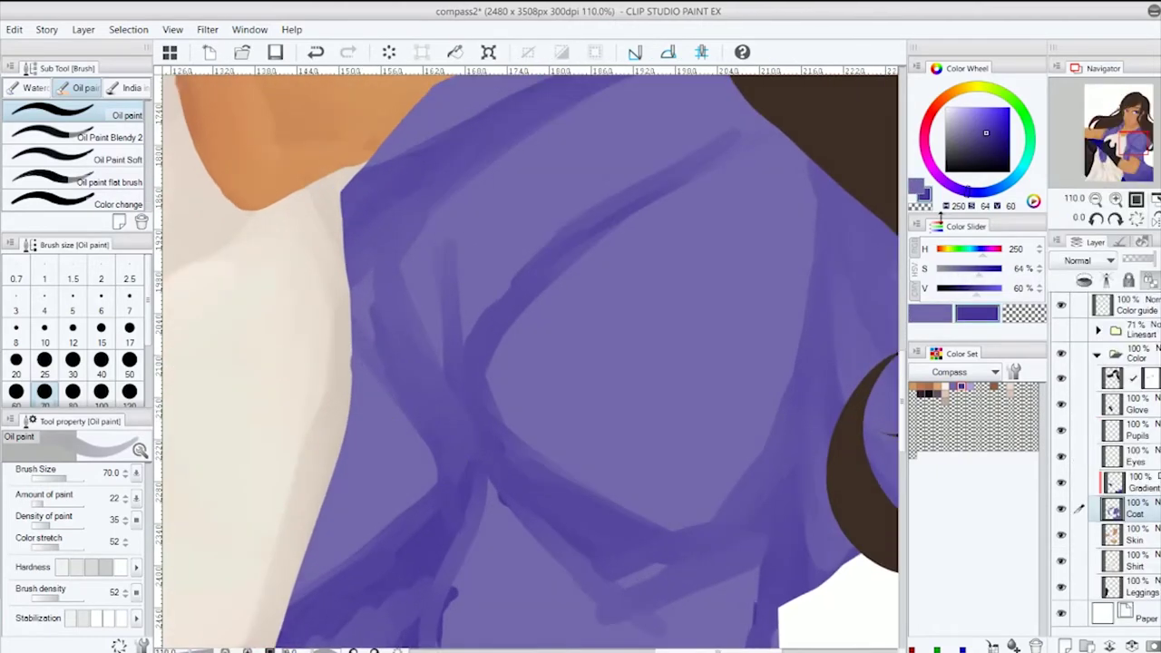
pyautogui.moveTo(445, 143); pyautogui.dragTo(343, 229)
# Blend the folds between lapel and armpit with Oil Paint Blendy 2 at size 60, alternating the light and dark purples.
pyautogui.press('.')
pyautogui.press(',')
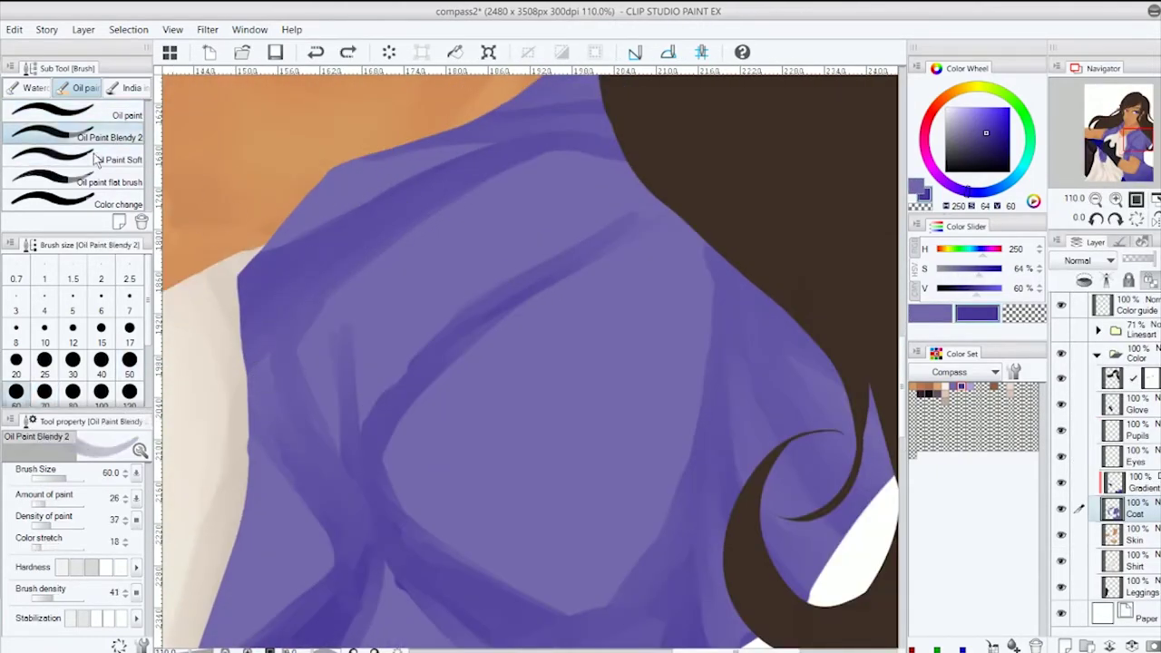
pyautogui.keyDown('alt'); pyautogui.click(267, 409); pyautogui.keyUp('alt')
pyautogui.moveTo(266, 409)
pyautogui.mouseDown()
pyautogui.moveTo(251, 389)
pyautogui.moveTo(325, 333)
pyautogui.mouseUp()
pyautogui.press('.')
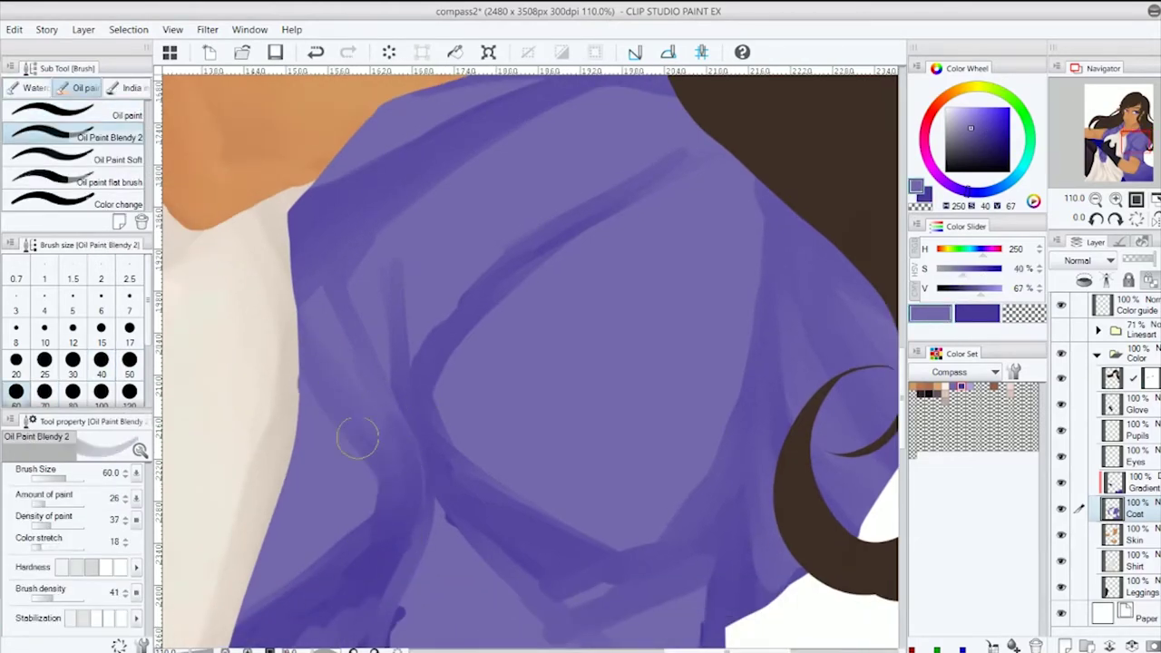
pyautogui.moveTo(406, 558); pyautogui.dragTo(405, 389)
pyautogui.keyDown('alt'); pyautogui.click(365, 251); pyautogui.keyUp('alt')
pyautogui.moveTo(409, 345); pyautogui.dragTo(454, 372)
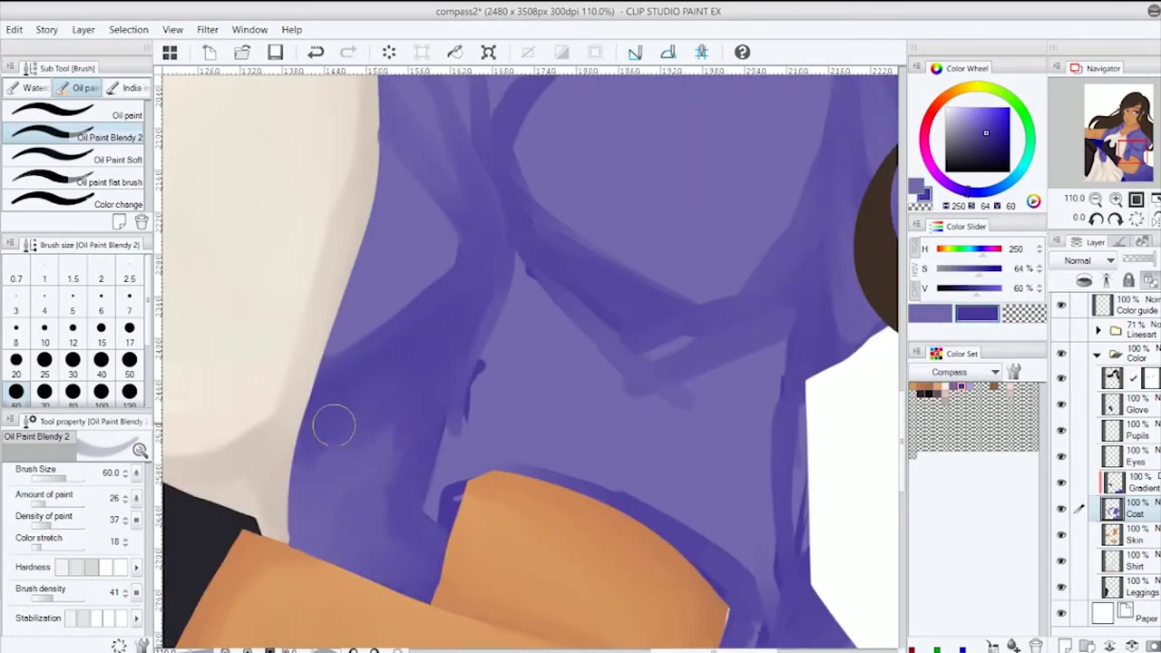
# Smooth the shadow on the coat front above the bent forearm with Oil Paint Blendy 2 at size 60.
pyautogui.scroll(3, 383, 504)
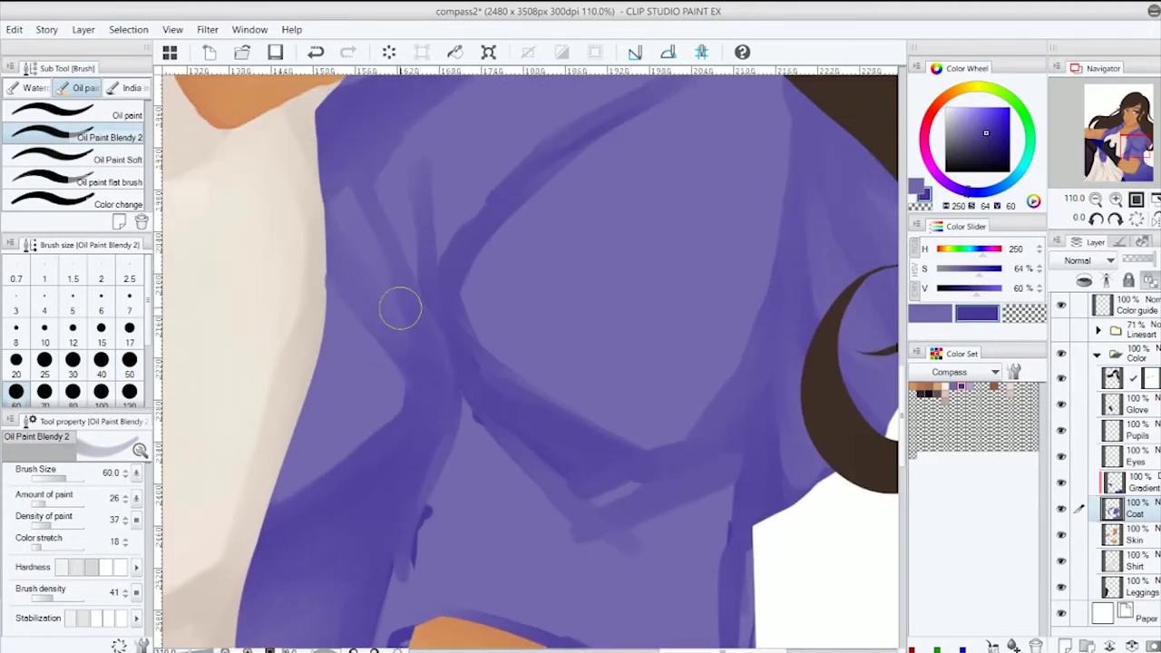
pyautogui.scroll(-3, 422, 214)
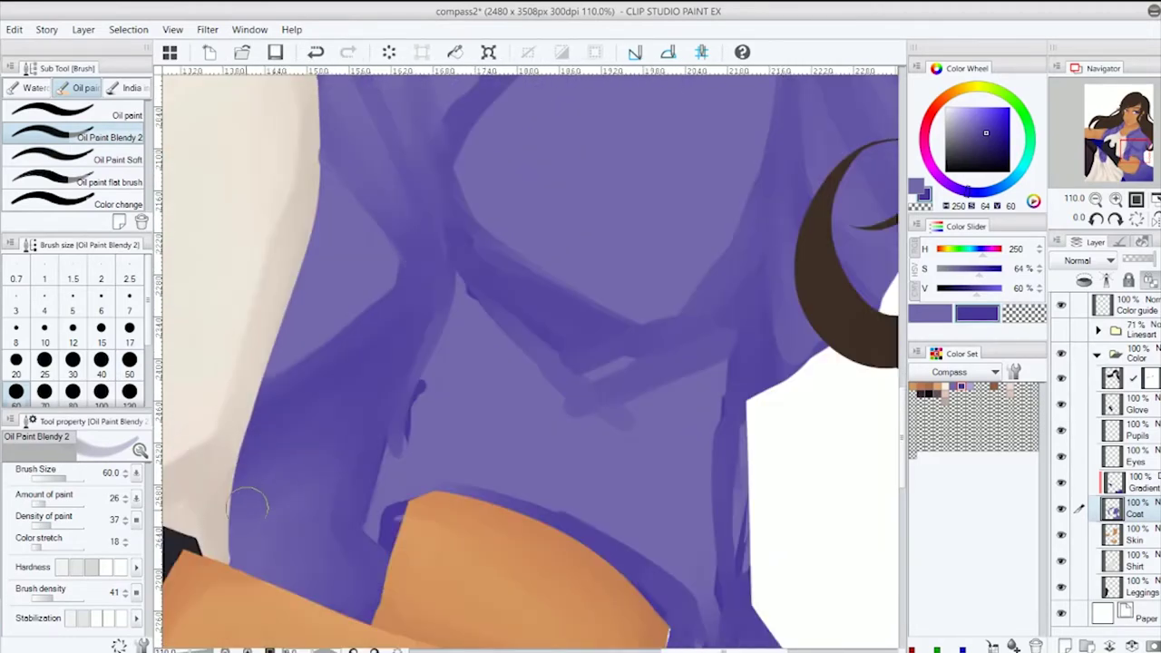
pyautogui.hscroll(2, 350, 332)
pyautogui.scroll(-3, 350, 332)
pyautogui.moveTo(465, 193); pyautogui.dragTo(461, 171)
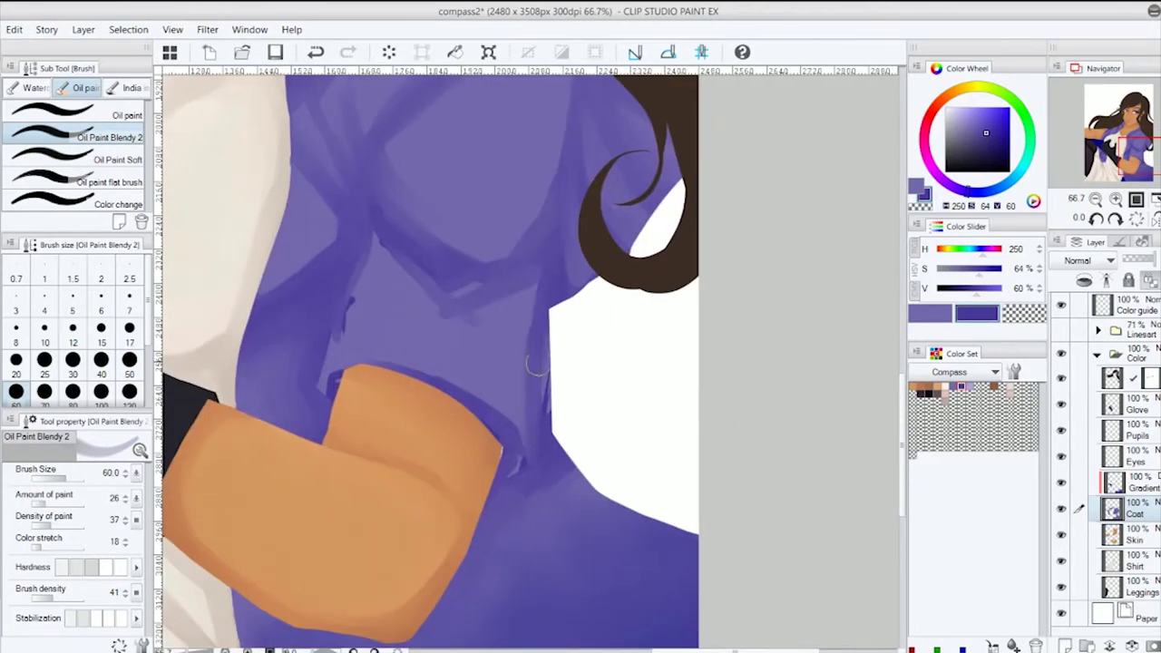
# Blend the coat shading behind the elbow and over the upper sleeve with Oil Paint Blendy 2 at size 120.
pyautogui.scroll(-2, 524, 496)
pyautogui.press(']')
pyautogui.press(']')
pyautogui.press(']')
pyautogui.press(']')
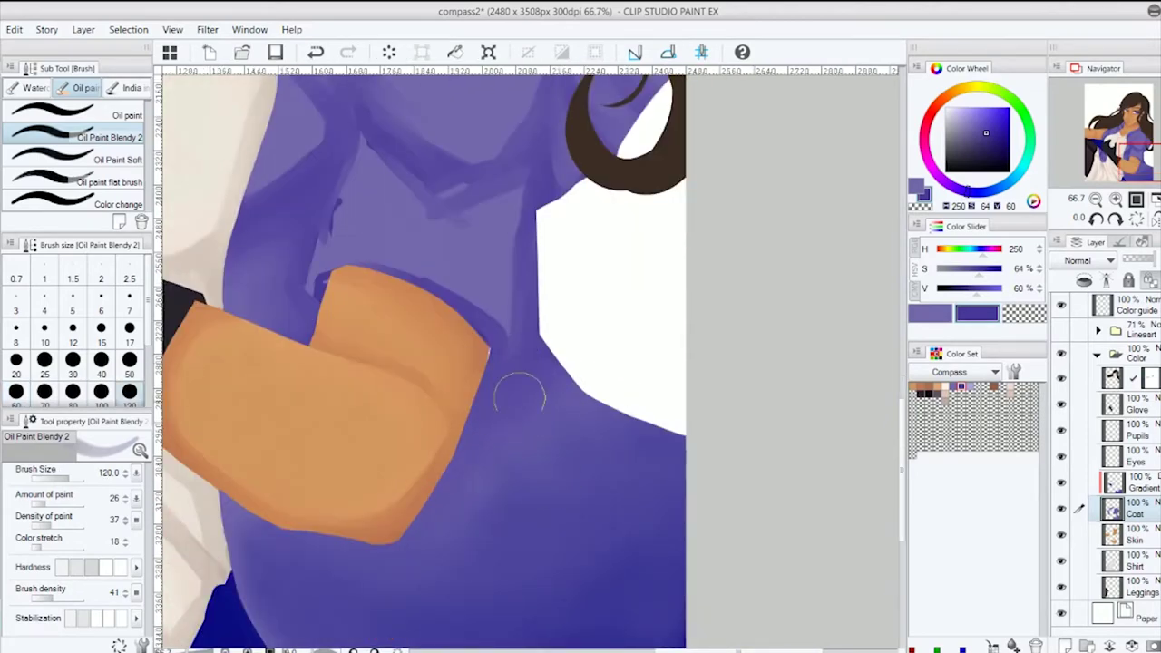
pyautogui.scroll(1, 520, 394)
pyautogui.scroll(1, 285, 375)
pyautogui.scroll(3, 608, 206)
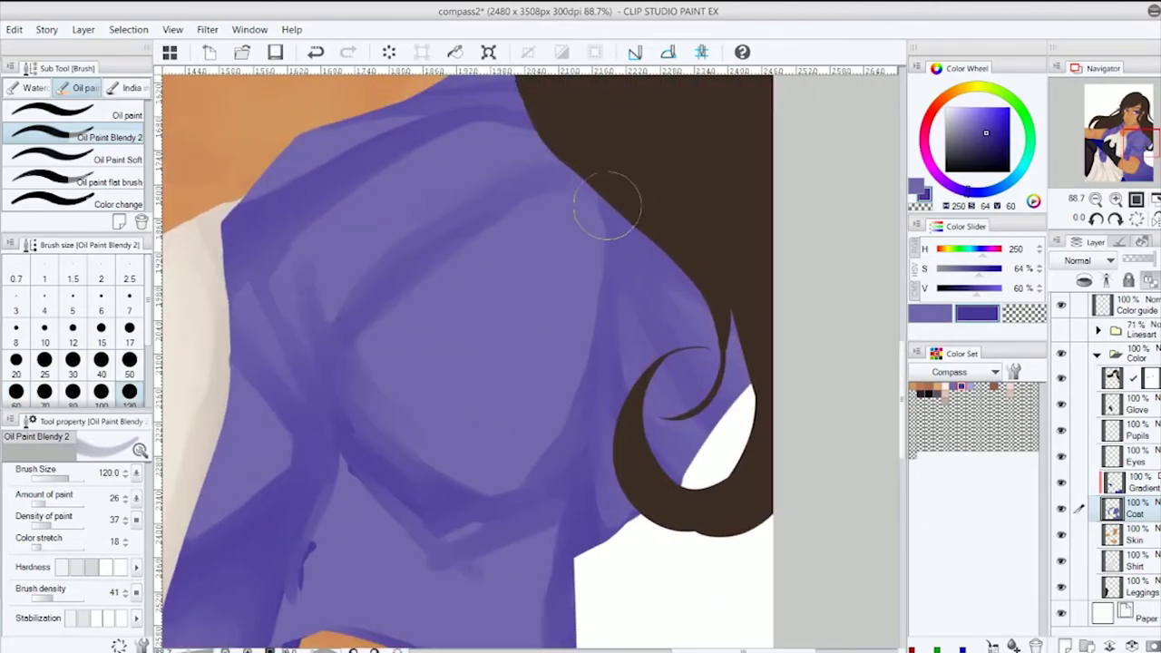
# Soften the shoulder and upper sleeve shading with light purple (H 250, S 40, V 67) using Oil Paint Blendy 2 at size 70.
pyautogui.press('[')
pyautogui.press('[')
pyautogui.press('[')
pyautogui.keyDown('alt'); pyautogui.click(513, 156); pyautogui.keyUp('alt')
pyautogui.scroll(-1, 383, 321)
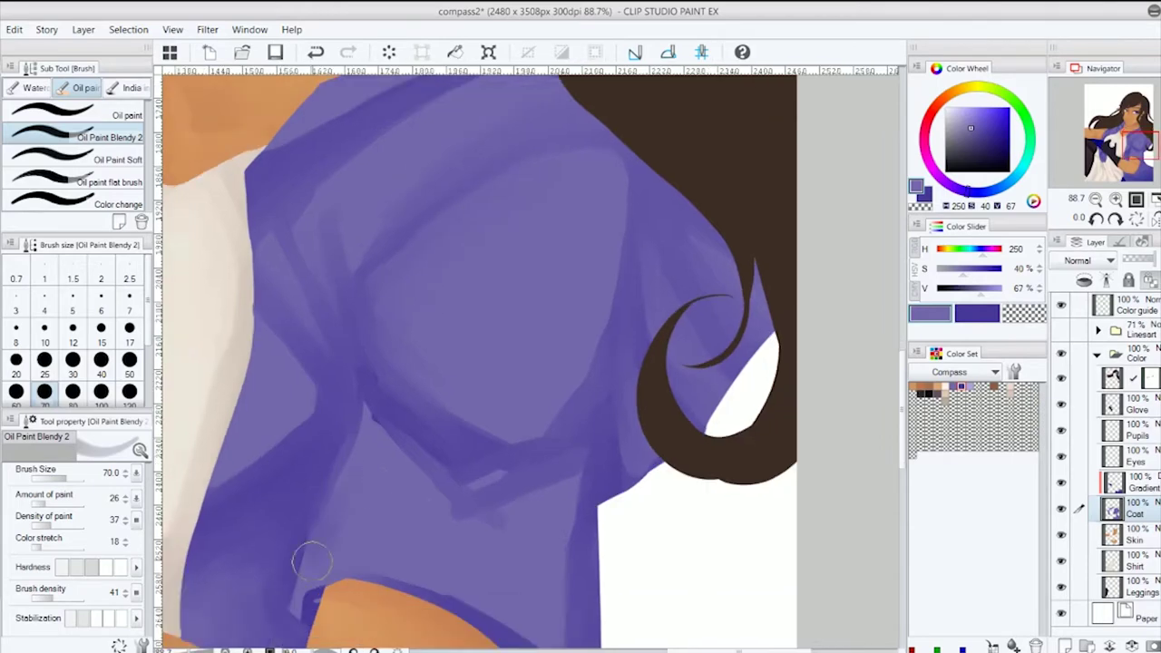
# Clean up the sleeve's lower edges around the cuff with light purple, using Oil paint at size 60 and the G-pen at size 40.
pyautogui.press('p')
pyautogui.press('b')
pyautogui.keyDown('alt'); pyautogui.click(454, 426); pyautogui.keyUp('alt')
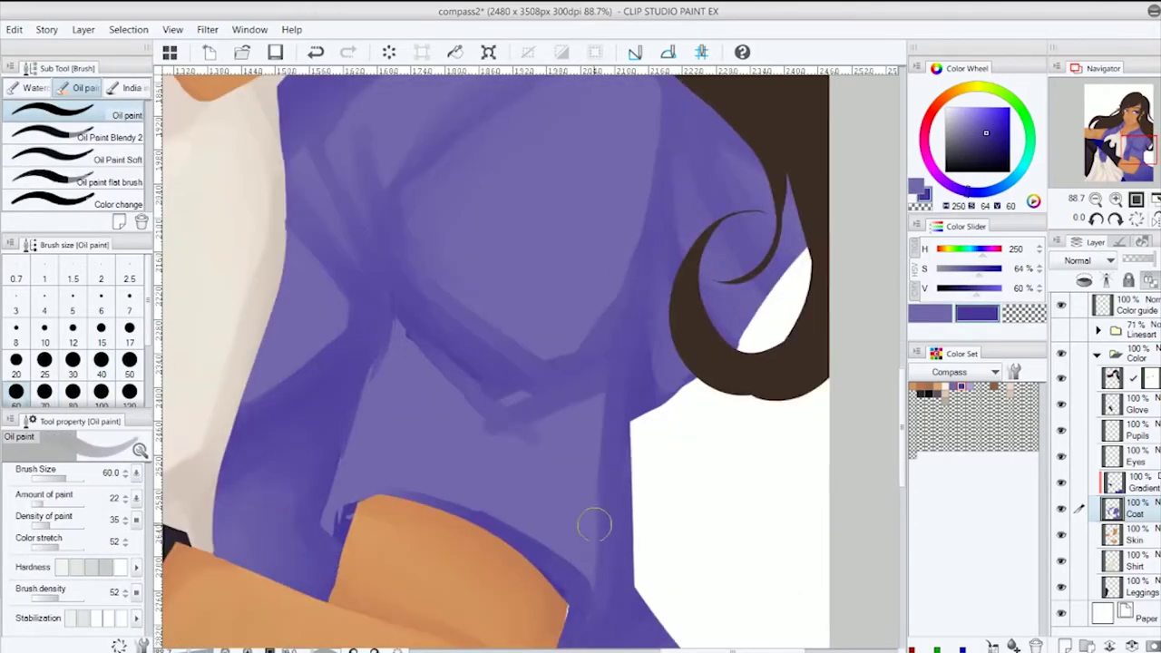
pyautogui.scroll(-2, 592, 524)
pyautogui.press('p')
pyautogui.keyDown('alt'); pyautogui.click(415, 402); pyautogui.keyUp('alt')
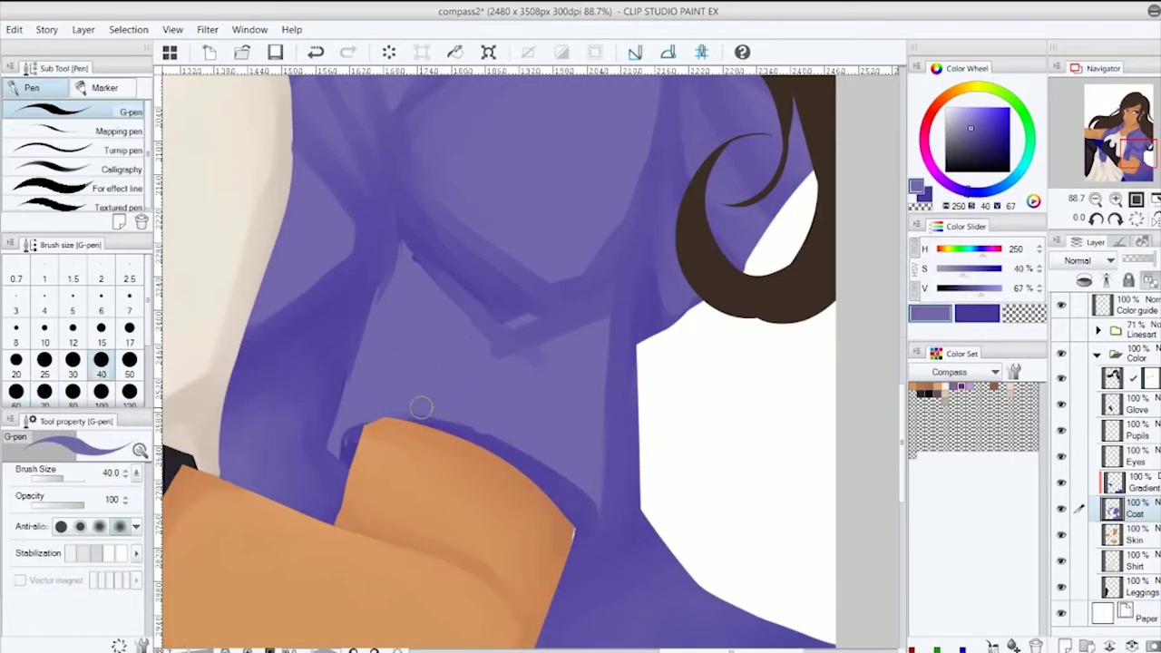
pyautogui.scroll(2, 363, 317)
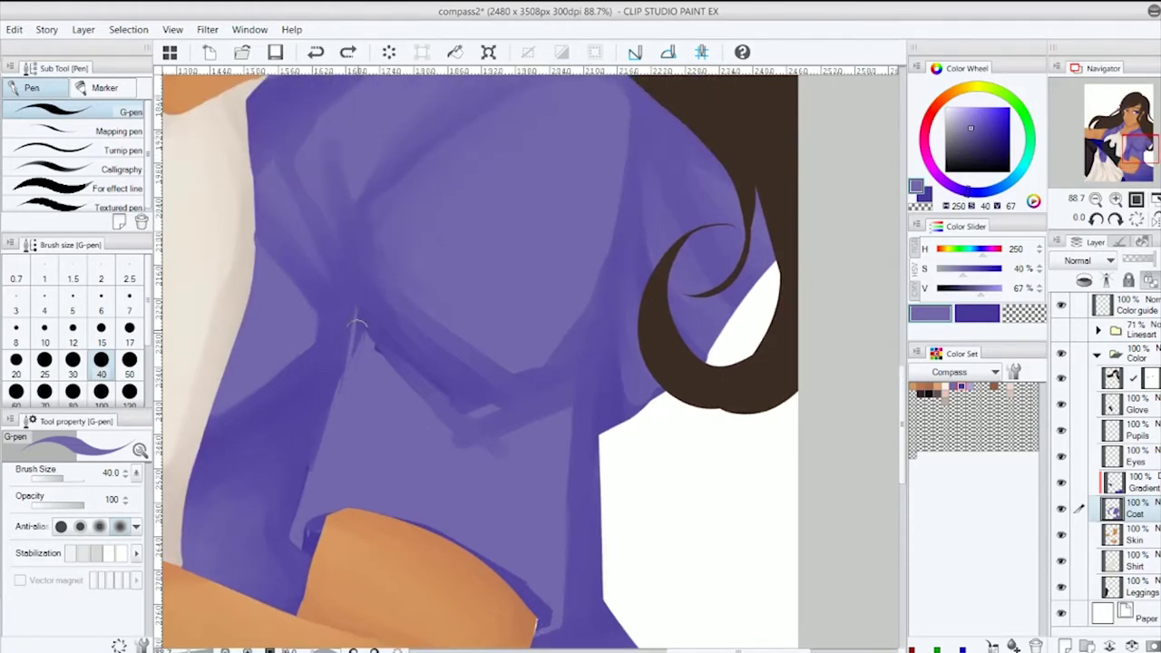
# Repaint the large sleeve crease with Oil paint at size 60 and soften it with Oil Paint Blendy 2 at size 100.
pyautogui.press('b')
pyautogui.keyDown('alt'); pyautogui.click(359, 319); pyautogui.keyUp('alt')
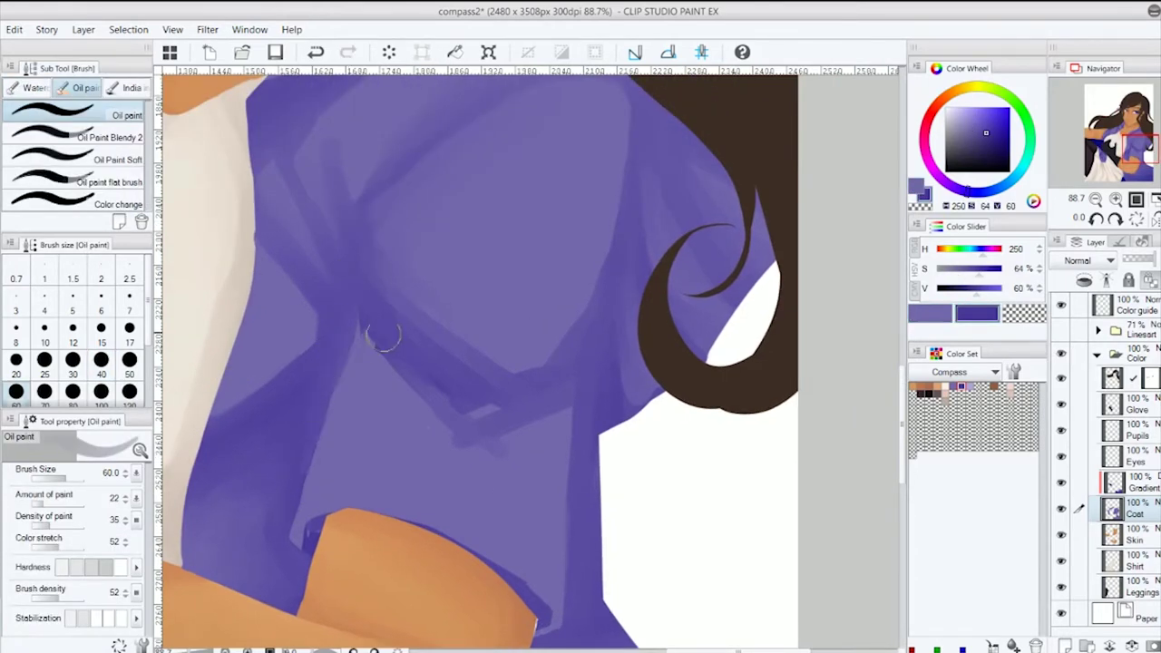
pyautogui.moveTo(383, 338); pyautogui.dragTo(453, 461)
pyautogui.scroll(1, 454, 462)
pyautogui.press('b')
pyautogui.keyDown('alt'); pyautogui.click(365, 451); pyautogui.keyUp('alt')
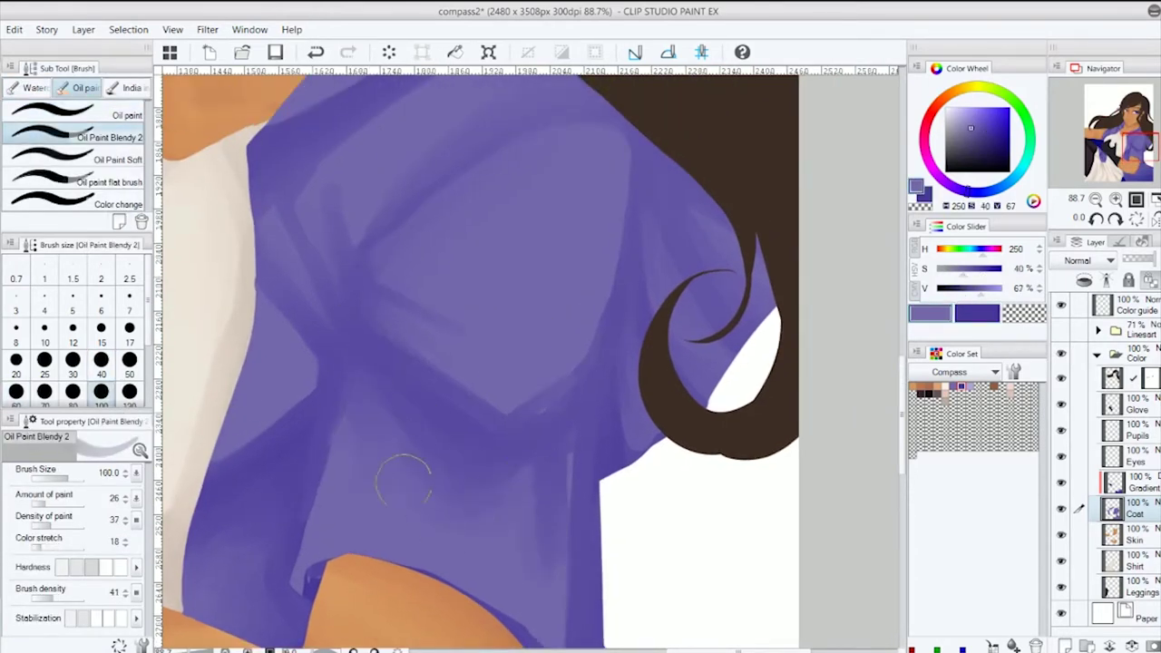
pyautogui.moveTo(466, 528)
pyautogui.mouseDown()
pyautogui.moveTo(536, 557)
pyautogui.moveTo(283, 473)
pyautogui.mouseUp()
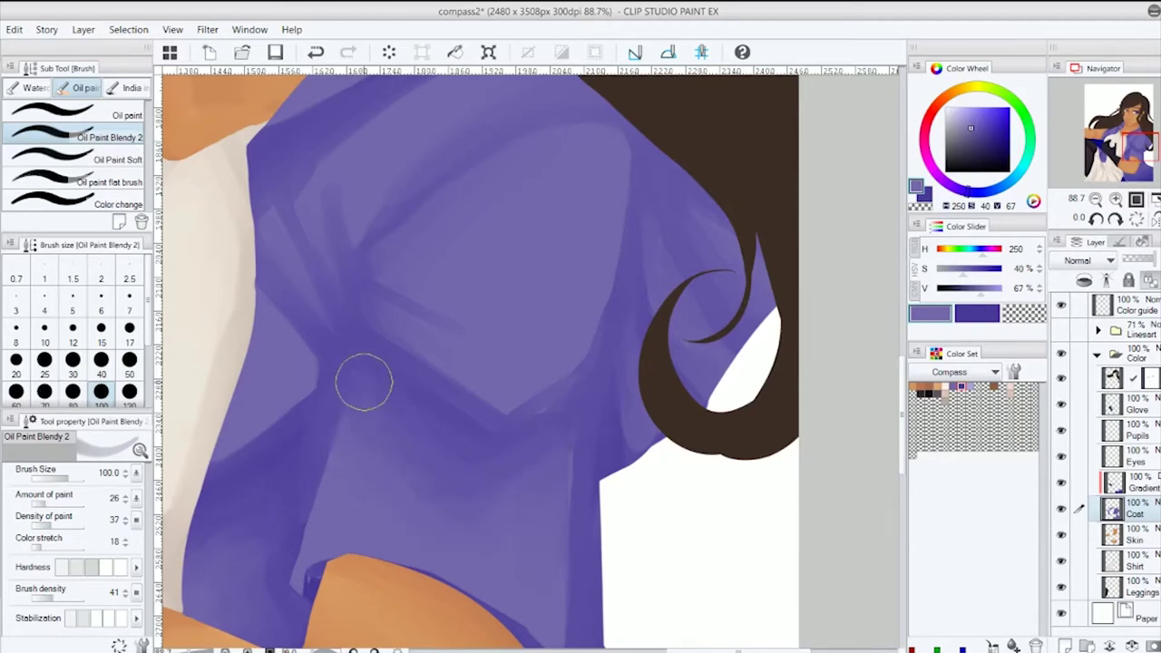
# Refine the shading around the armpit and lower sleeve with Oil paint in a sampled purple.
pyautogui.scroll(3, 459, 316)
pyautogui.scroll(-3, 510, 365)
pyautogui.scroll(3, 510, 365)
pyautogui.click(109, 115)
pyautogui.keyDown('alt'); pyautogui.click(541, 275); pyautogui.keyUp('alt')
pyautogui.moveTo(545, 437); pyautogui.dragTo(522, 508)
# Shade the inside of the sleeve cuff in dark purple and soften the sleeve folds, finishing with Oil Paint Blendy 2 at size 25.
pyautogui.keyDown('alt'); pyautogui.click(562, 426); pyautogui.keyUp('alt')
pyautogui.moveTo(521, 453)
pyautogui.mouseDown()
pyautogui.moveTo(576, 431)
pyautogui.moveTo(563, 512)
pyautogui.moveTo(557, 436)
pyautogui.moveTo(381, 555)
pyautogui.moveTo(487, 314)
pyautogui.moveTo(554, 278)
pyautogui.moveTo(397, 501)
pyautogui.moveTo(400, 163)
pyautogui.mouseUp()
pyautogui.keyDown('alt'); pyautogui.click(554, 277); pyautogui.keyUp('alt')
pyautogui.scroll(-2, 397, 502)
pyautogui.moveTo(363, 381)
pyautogui.mouseDown()
pyautogui.moveTo(363, 544)
pyautogui.moveTo(373, 469)
pyautogui.moveTo(454, 427)
pyautogui.mouseUp()
pyautogui.press('b')
pyautogui.scroll(2, 453, 427)
pyautogui.keyDown('alt'); pyautogui.click(360, 283); pyautogui.keyUp('alt')
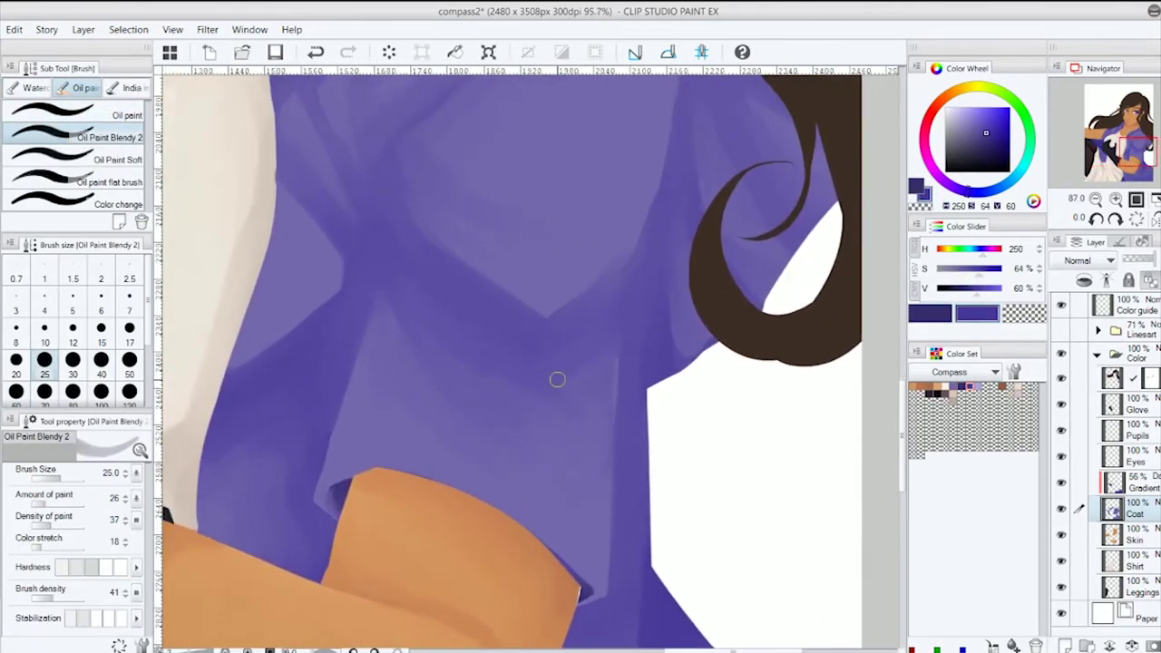
# Deepen the shadow below the armpit beside the sleeve with dark purple (H 250, S 59, V 42), using Oil paint at size 50.
pyautogui.press('b')
pyautogui.press('p')
pyautogui.moveTo(370, 265); pyautogui.dragTo(347, 381)
pyautogui.moveTo(337, 300)
pyautogui.mouseDown()
pyautogui.moveTo(231, 371)
pyautogui.moveTo(337, 301)
pyautogui.mouseUp()
pyautogui.press('b')
pyautogui.moveTo(372, 265); pyautogui.dragTo(341, 359)
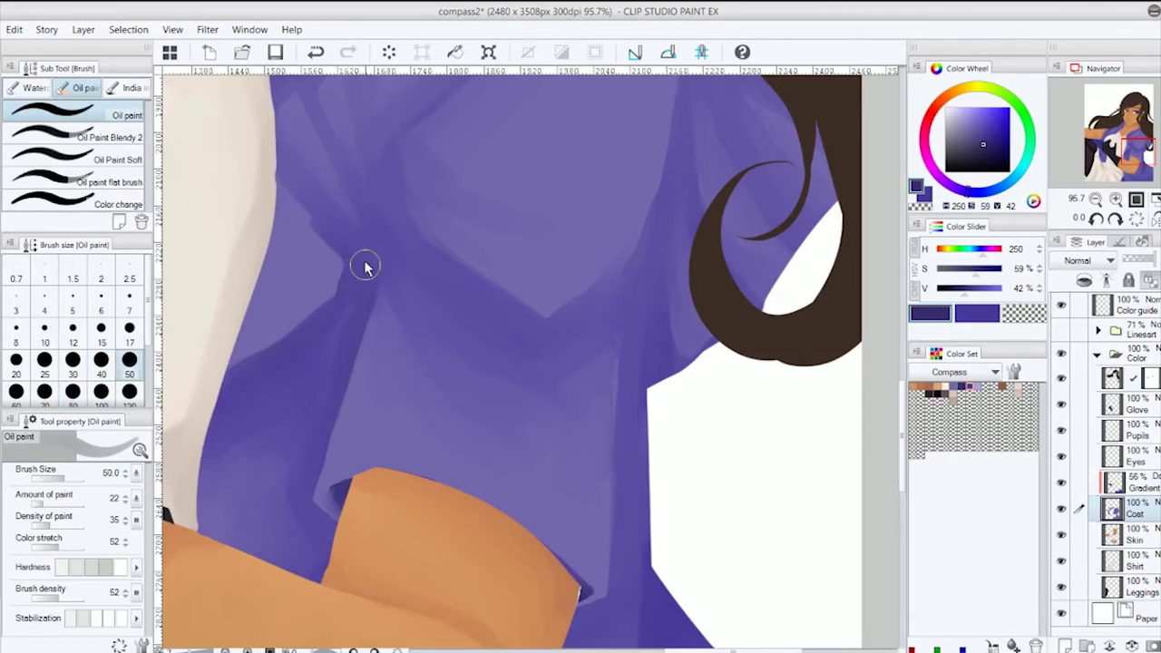
# Set Oil paint's density of paint to 48, darken the crease at the lapel edge, and blend it with Oil Paint Blendy 2 at size 50.
pyautogui.click(47, 526)
pyautogui.scroll(2, 339, 263)
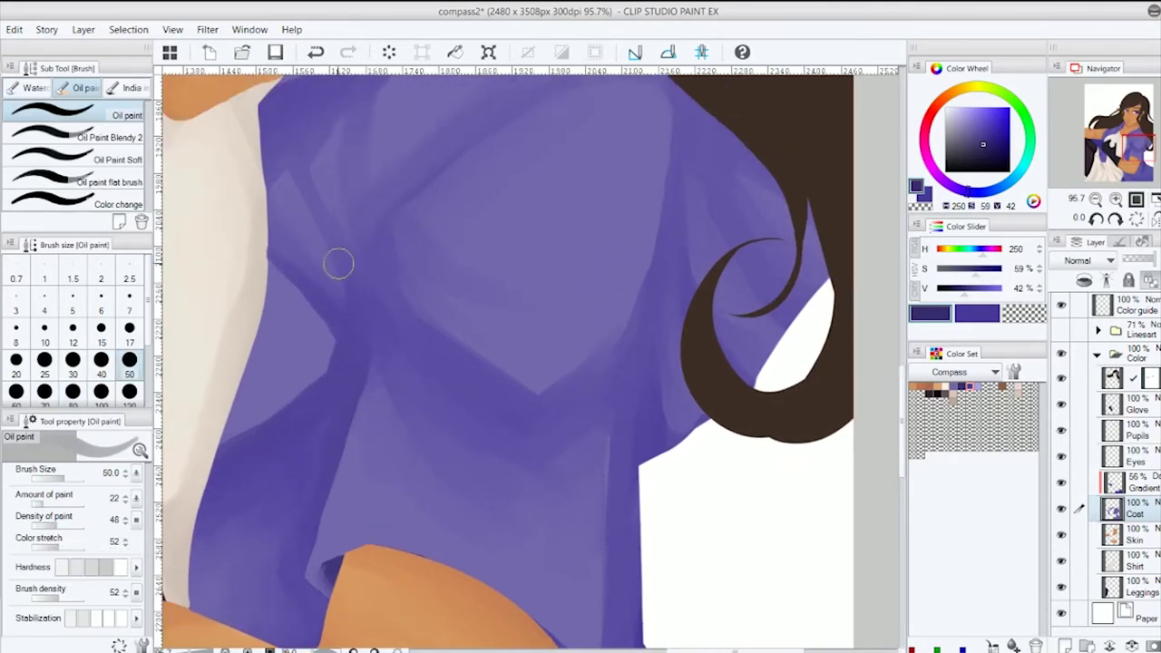
pyautogui.keyDown('alt'); pyautogui.click(248, 245); pyautogui.keyUp('alt')
pyautogui.keyDown('alt'); pyautogui.click(263, 247); pyautogui.keyUp('alt')
pyautogui.keyDown('alt'); pyautogui.click(272, 258); pyautogui.keyUp('alt')
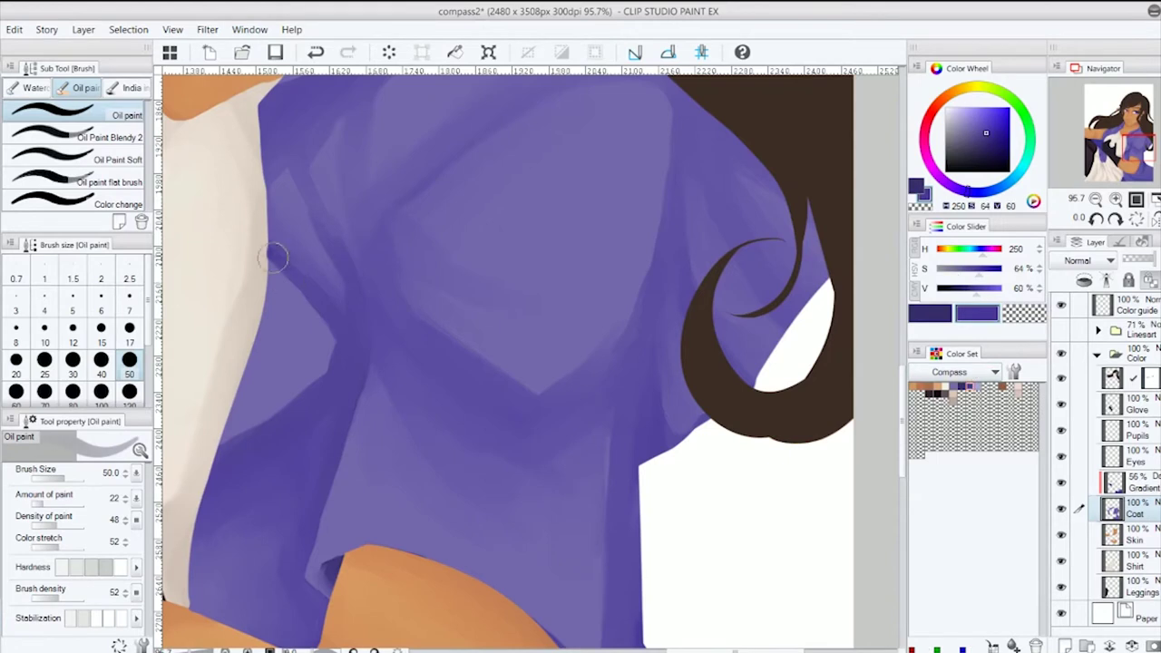
pyautogui.press('.')
pyautogui.press(']')
pyautogui.press(']')
pyautogui.scroll(-2, 247, 213)
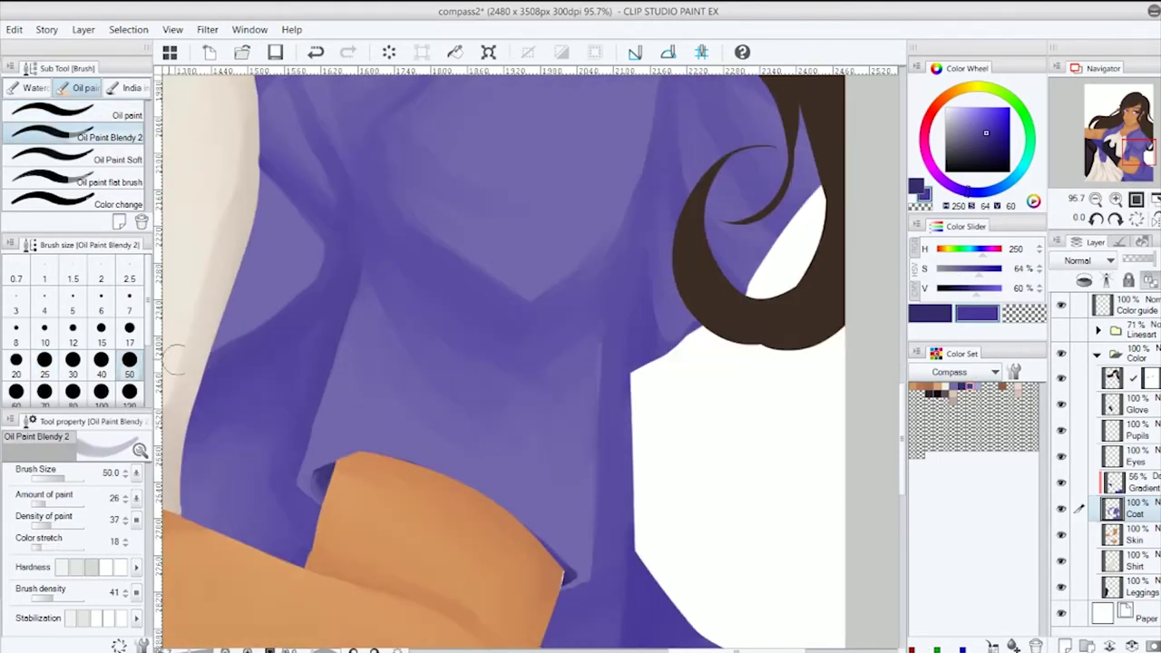
# Add a thin dark shadow (H 250, S 59, V 42) along the sleeve's inner edge and cuff, and blend it with Oil Paint Blendy 2.
pyautogui.press('p')
pyautogui.hotkey('ctrl', 'z')
pyautogui.press('b')
pyautogui.moveTo(311, 519); pyautogui.dragTo(300, 529)
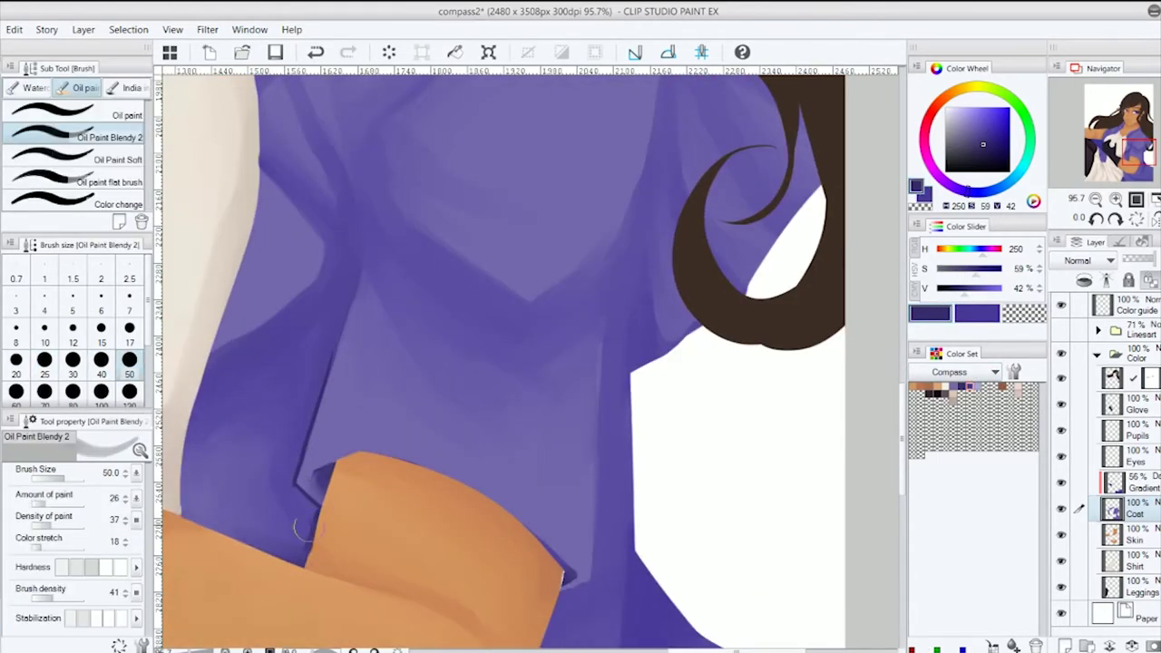
pyautogui.scroll(4, 295, 453)
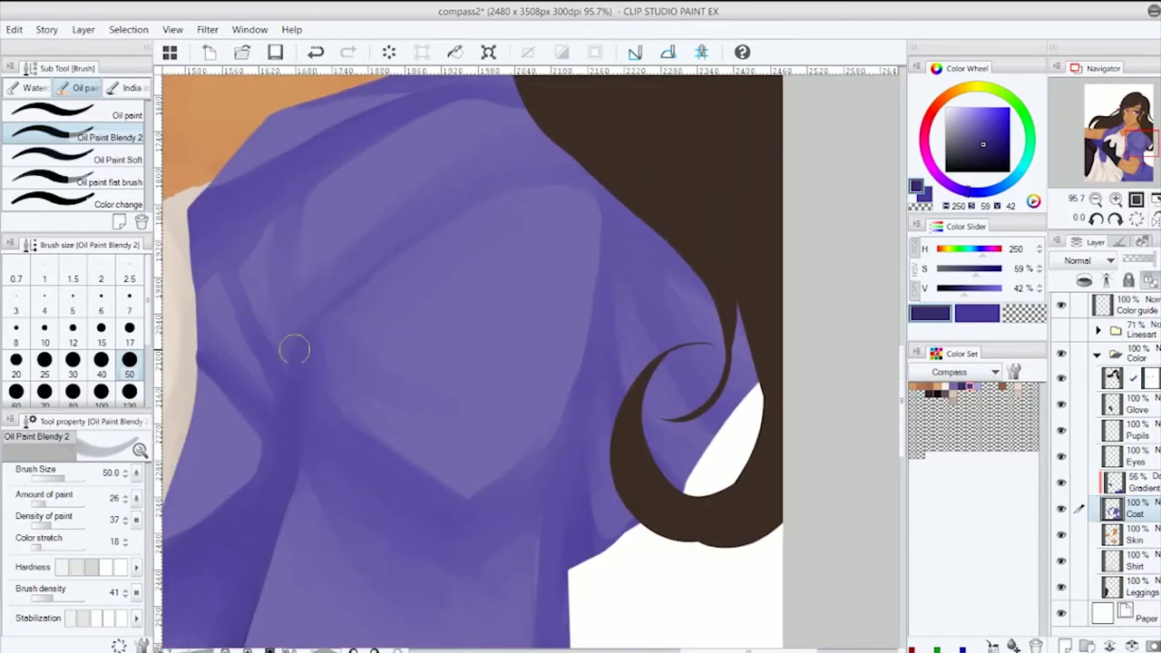
# Darken and smooth the folds along the sleeve's back edge beside the hair curl with Oil Paint Blendy 2 at size 50.
pyautogui.scroll(2, 367, 542)
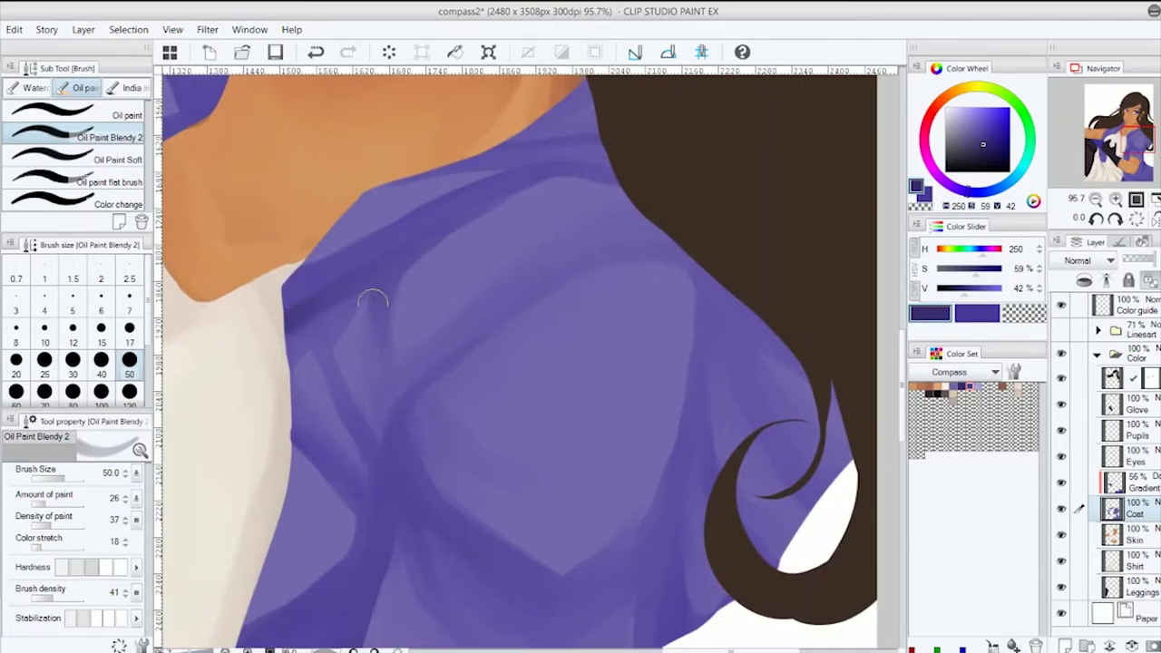
pyautogui.scroll(-2, 278, 398)
pyautogui.moveTo(669, 187); pyautogui.dragTo(655, 302)
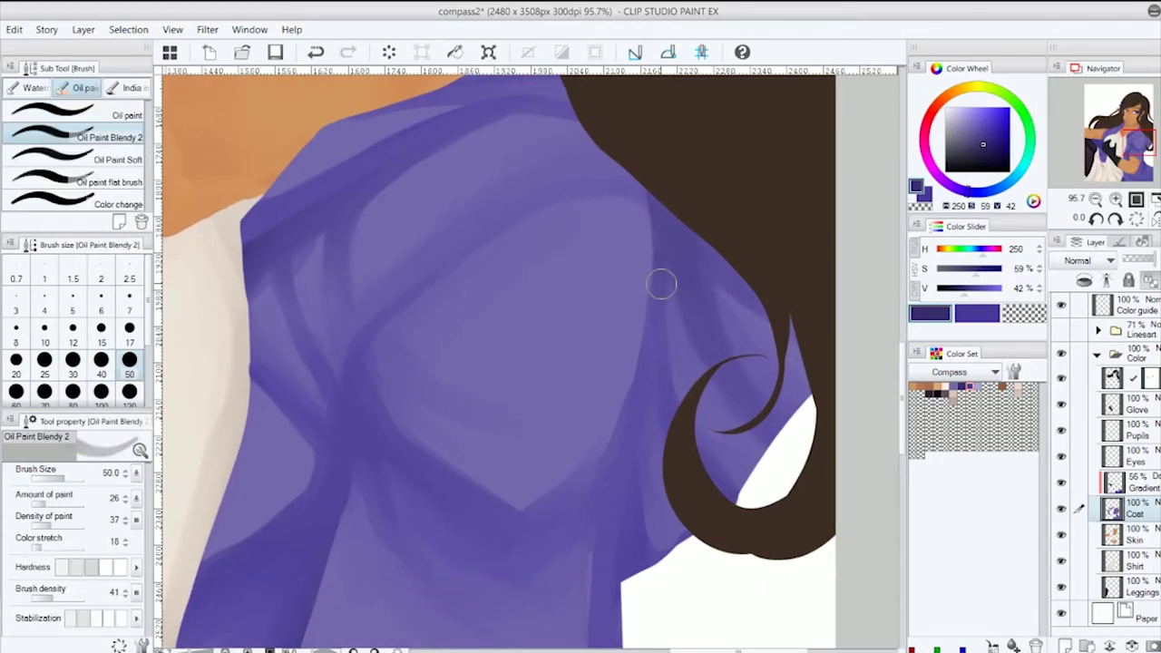
pyautogui.scroll(-2, 635, 407)
pyautogui.moveTo(601, 490)
pyautogui.mouseDown()
pyautogui.moveTo(599, 332)
pyautogui.moveTo(640, 192)
pyautogui.mouseUp()
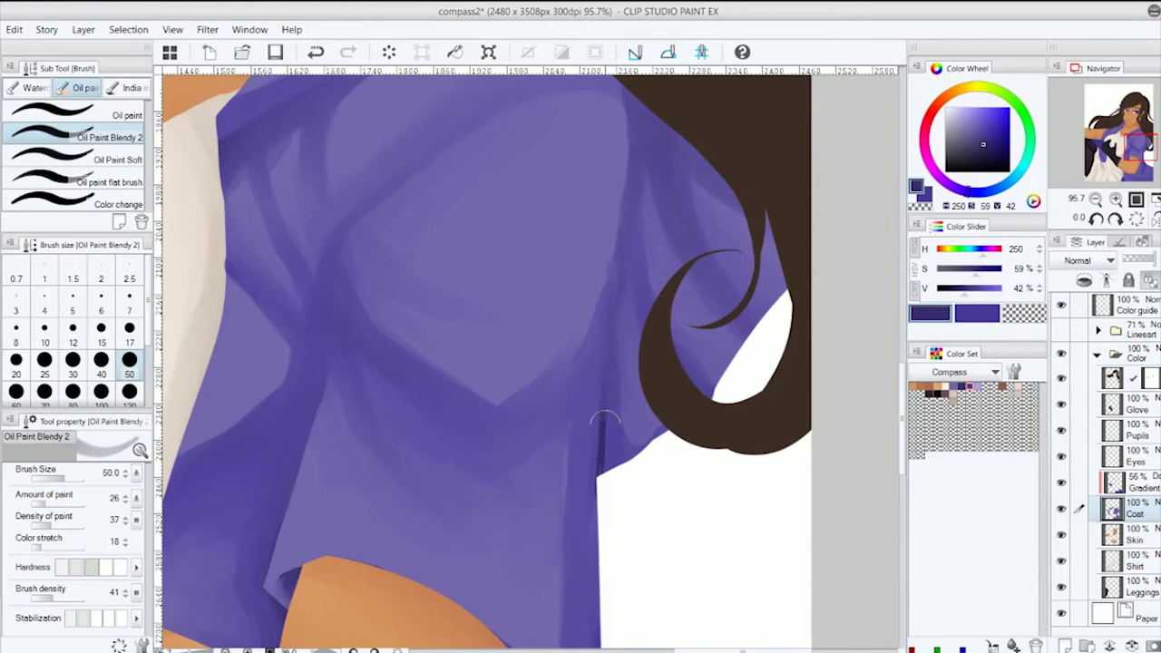
# Deepen the fold running from the collar over the shoulder with Oil paint at size 50, adjusting its paint-density pressure setting.
pyautogui.scroll(3, 685, 200)
pyautogui.scroll(1, 484, 194)
pyautogui.click(136, 520)
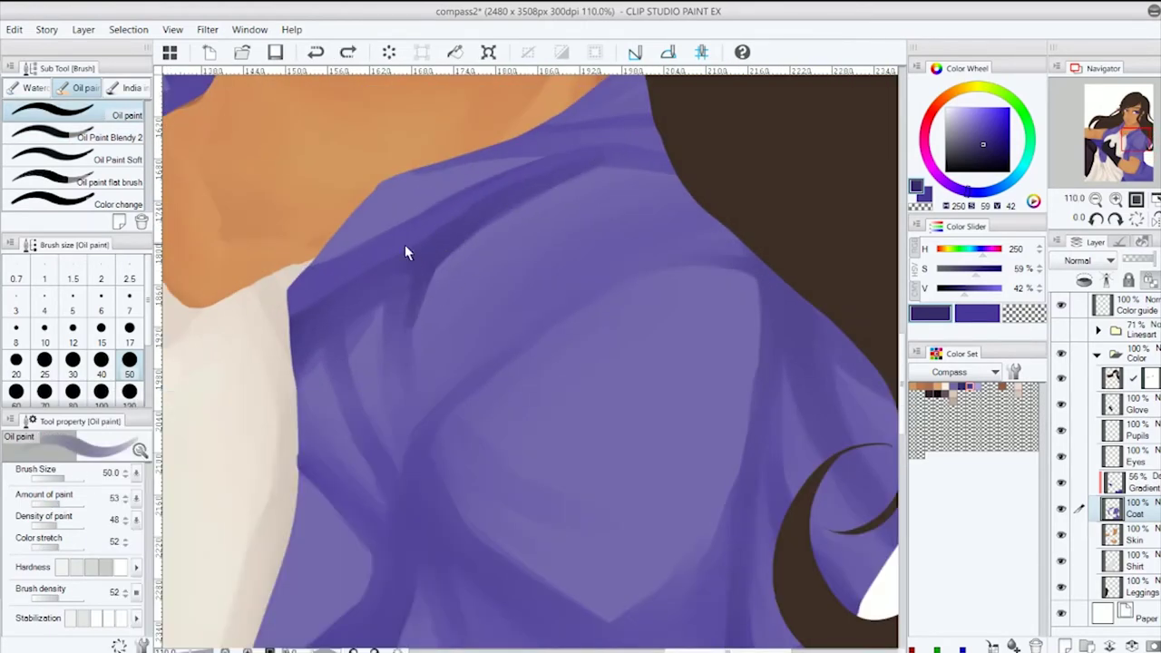
pyautogui.click(136, 520)
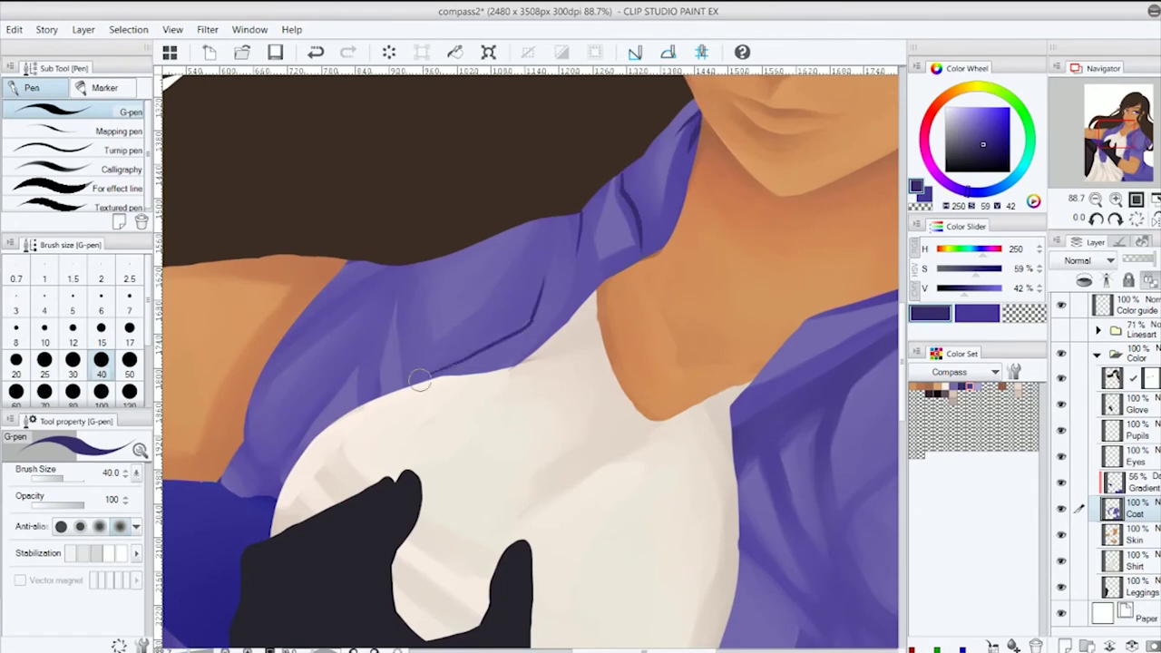
# Blend the thin dark crease lines on the opposite shoulder and collar, using Oil paint with amount of paint 41, plus Oil Paint Blendy 2.
pyautogui.press('b')
pyautogui.moveTo(681, 127); pyautogui.dragTo(653, 245)
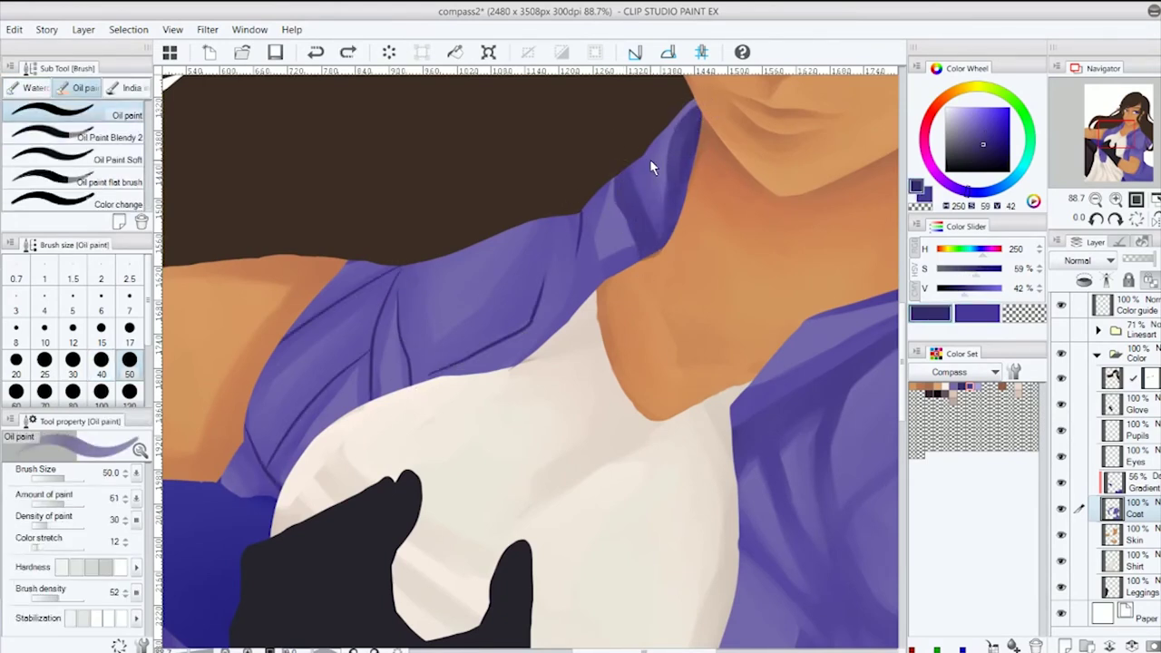
pyautogui.moveTo(115, 498); pyautogui.dragTo(99, 498)
pyautogui.moveTo(576, 199)
pyautogui.mouseDown()
pyautogui.moveTo(581, 282)
pyautogui.moveTo(417, 372)
pyautogui.mouseUp()
pyautogui.moveTo(549, 237); pyautogui.dragTo(404, 381)
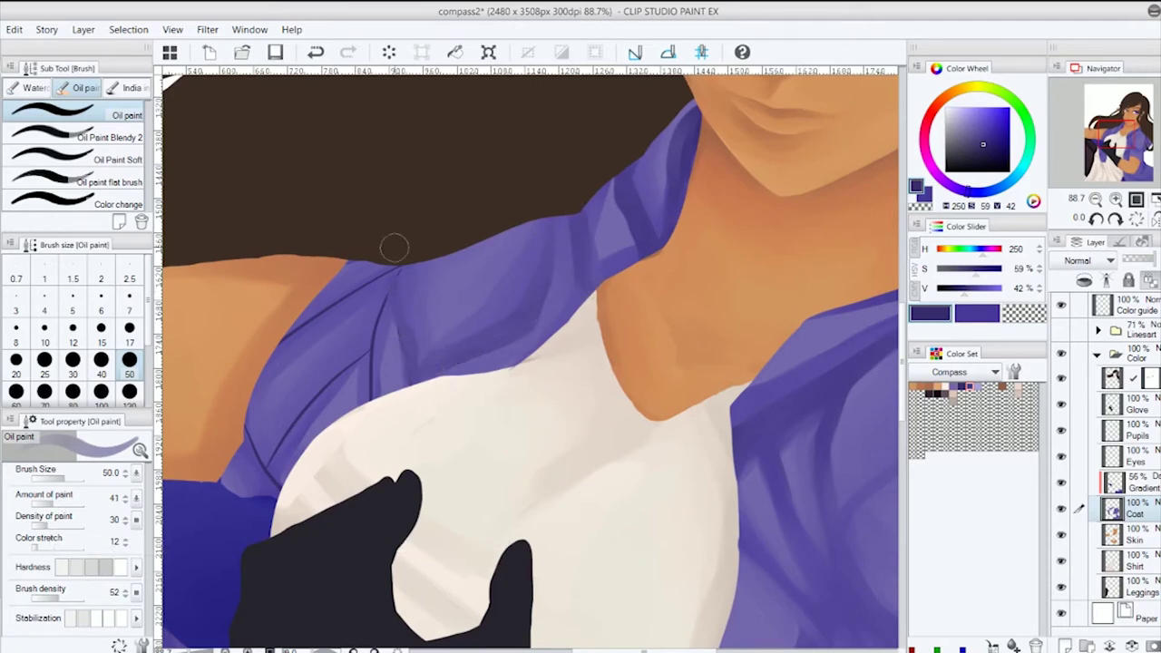
pyautogui.moveTo(404, 263)
pyautogui.mouseDown()
pyautogui.moveTo(267, 469)
pyautogui.moveTo(362, 350)
pyautogui.mouseUp()
pyautogui.moveTo(272, 467); pyautogui.dragTo(381, 259)
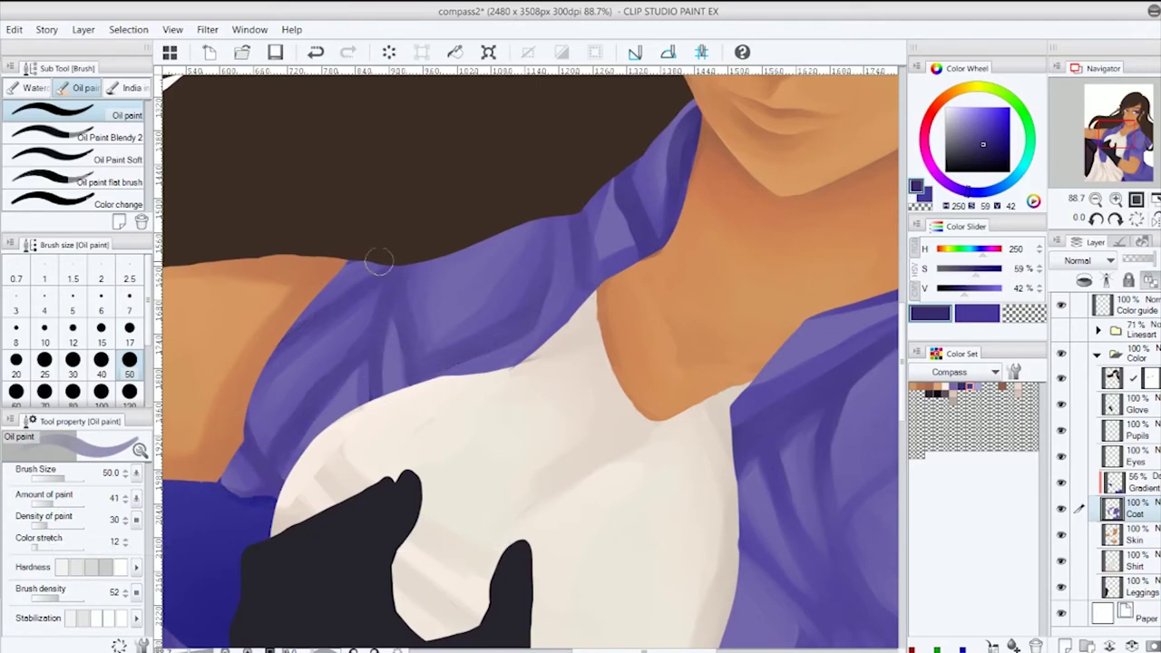
pyautogui.scroll(1, 381, 260)
pyautogui.click(109, 137)
pyautogui.moveTo(364, 372); pyautogui.dragTo(272, 449)
# Draw light purple highlight lines (H 250, S 26, V 86) along the collar and shoulder folds with the G-pen at size 40.
pyautogui.press('p')
pyautogui.scroll(3, 606, 275)
pyautogui.moveTo(611, 292)
pyautogui.mouseDown()
pyautogui.moveTo(536, 420)
pyautogui.moveTo(545, 481)
pyautogui.mouseUp()
pyautogui.moveTo(433, 425)
pyautogui.mouseDown()
pyautogui.moveTo(463, 371)
pyautogui.moveTo(508, 481)
pyautogui.mouseUp()
pyautogui.moveTo(407, 463)
pyautogui.mouseDown()
pyautogui.moveTo(439, 409)
pyautogui.moveTo(446, 437)
pyautogui.mouseUp()
pyautogui.moveTo(438, 529); pyautogui.dragTo(469, 476)
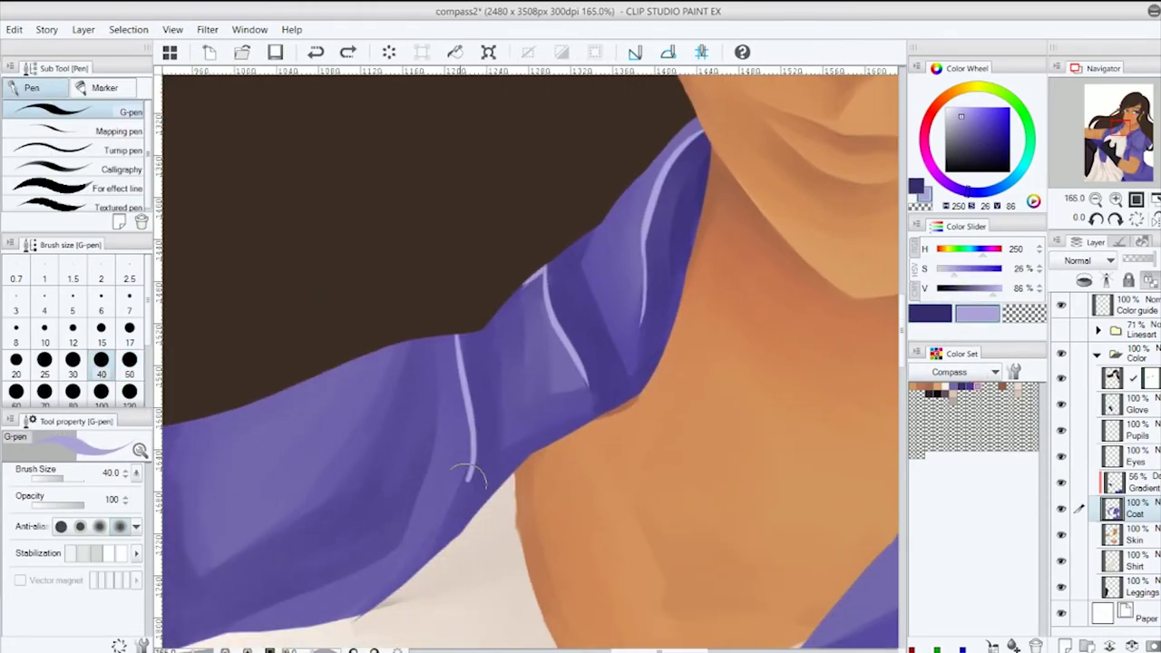
pyautogui.moveTo(337, 590); pyautogui.dragTo(518, 480)
# Blend the collar and shoulder highlights into the folds with Oil paint at size 25 and Oil Paint Blendy 2.
pyautogui.press('b')
pyautogui.moveTo(649, 230)
pyautogui.mouseDown()
pyautogui.moveTo(631, 320)
pyautogui.moveTo(624, 313)
pyautogui.moveTo(626, 399)
pyautogui.mouseUp()
pyautogui.hotkey('ctrl', 'z')
pyautogui.moveTo(537, 333)
pyautogui.mouseDown()
pyautogui.moveTo(513, 408)
pyautogui.moveTo(441, 402)
pyautogui.moveTo(350, 482)
pyautogui.moveTo(421, 444)
pyautogui.moveTo(551, 215)
pyautogui.moveTo(604, 239)
pyautogui.moveTo(640, 226)
pyautogui.moveTo(399, 447)
pyautogui.mouseUp()
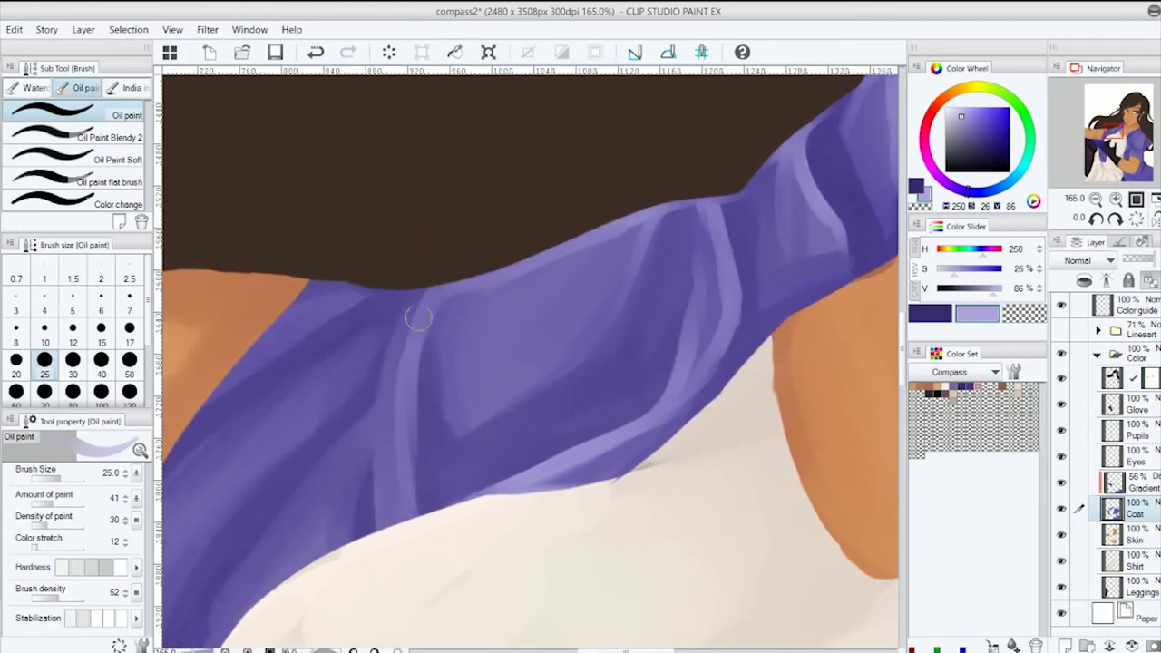
pyautogui.moveTo(799, 232); pyautogui.dragTo(446, 441)
pyautogui.click(109, 137)
pyautogui.keyDown('alt'); pyautogui.click(482, 354); pyautogui.keyUp('alt')
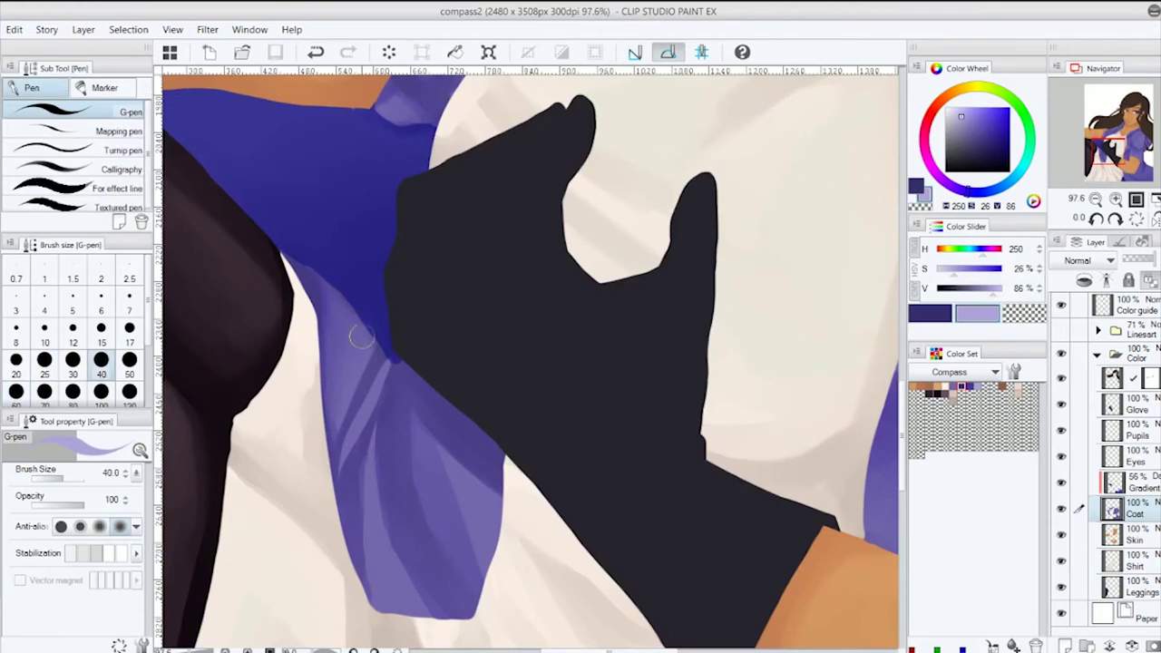
# Brush light purple highlights onto the coat piece hanging below the glove, using Oil paint at sizes 40 and 50 with paint density 51.
pyautogui.press('b')
pyautogui.press('[')
pyautogui.press('[')
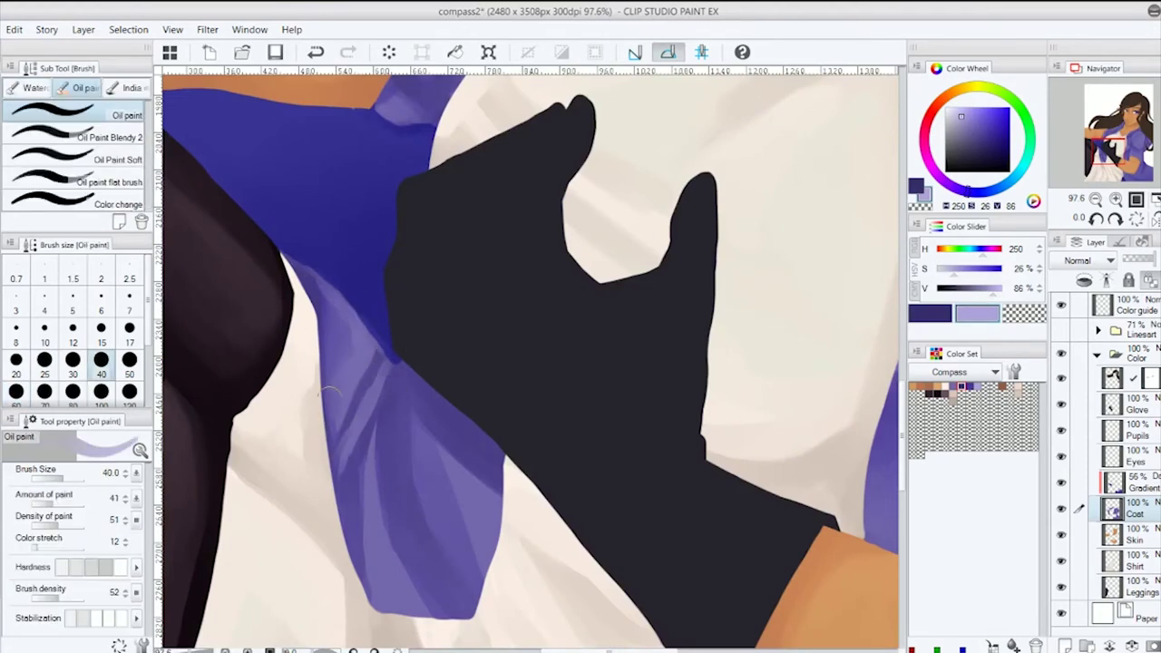
pyautogui.moveTo(407, 614); pyautogui.dragTo(390, 543)
pyautogui.press(']')
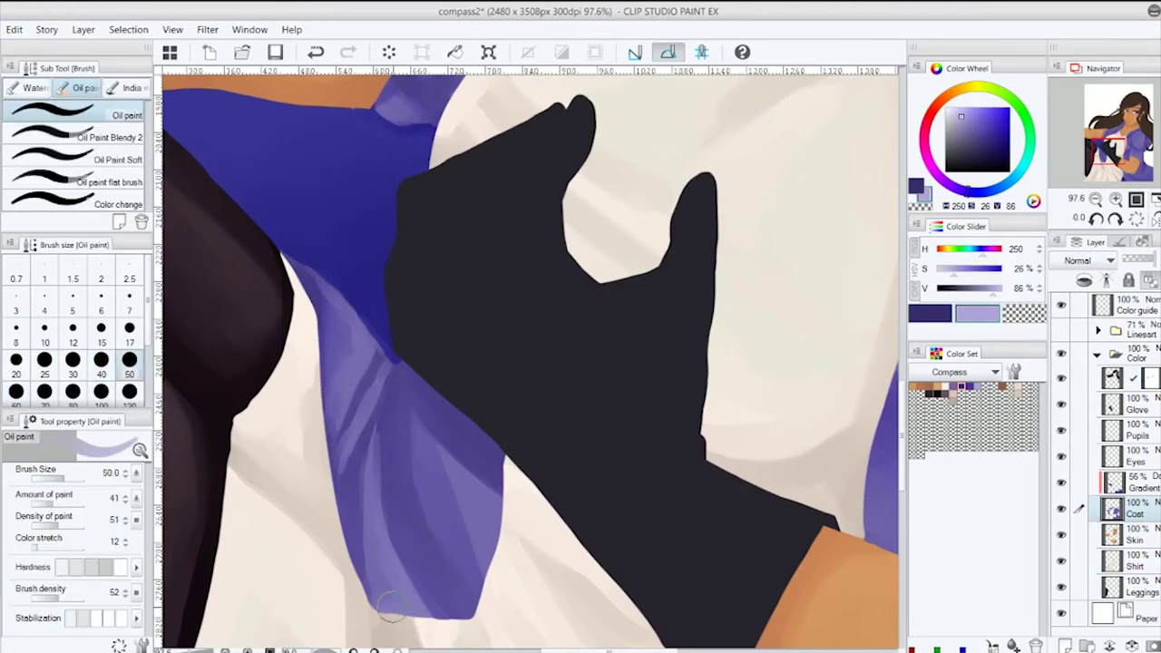
pyautogui.moveTo(423, 423); pyautogui.dragTo(350, 414)
pyautogui.moveTo(302, 370); pyautogui.dragTo(381, 294)
# Paint light purple highlights (H 250, S 26, V 86) on the folds beside the white shirt with Oil paint at size 50.
pyautogui.keyDown('alt'); pyautogui.click(376, 307); pyautogui.keyUp('alt')
pyautogui.keyDown('alt'); pyautogui.click(451, 267); pyautogui.keyUp('alt')
pyautogui.press('x')
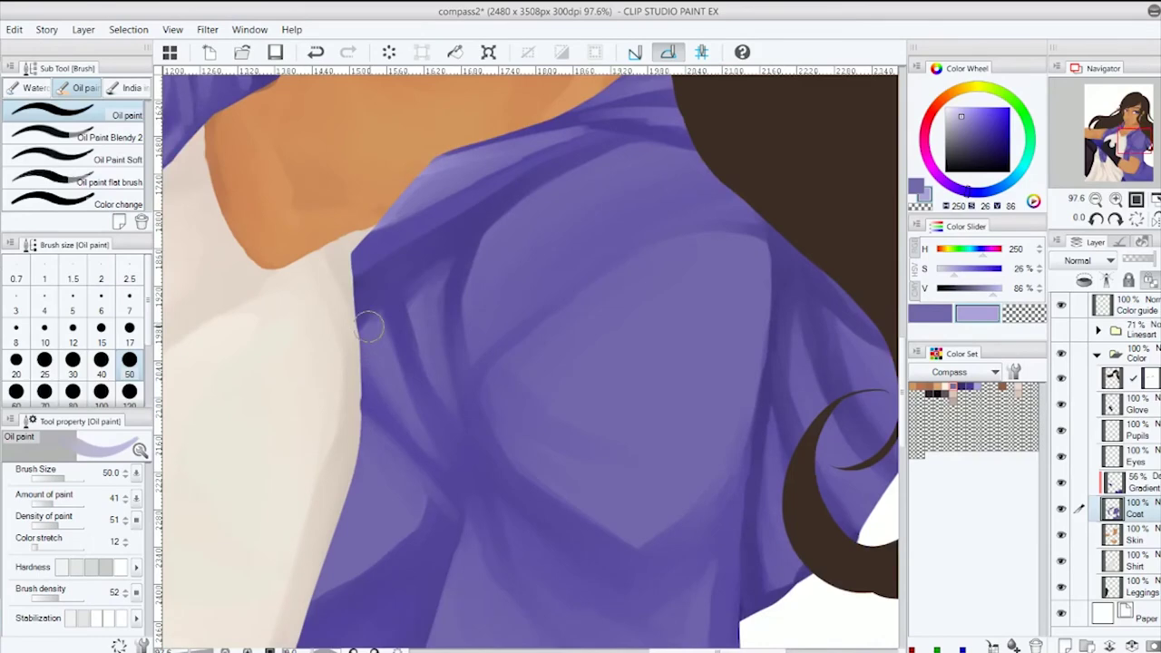
pyautogui.moveTo(363, 404); pyautogui.dragTo(376, 322)
pyautogui.moveTo(449, 449); pyautogui.dragTo(419, 285)
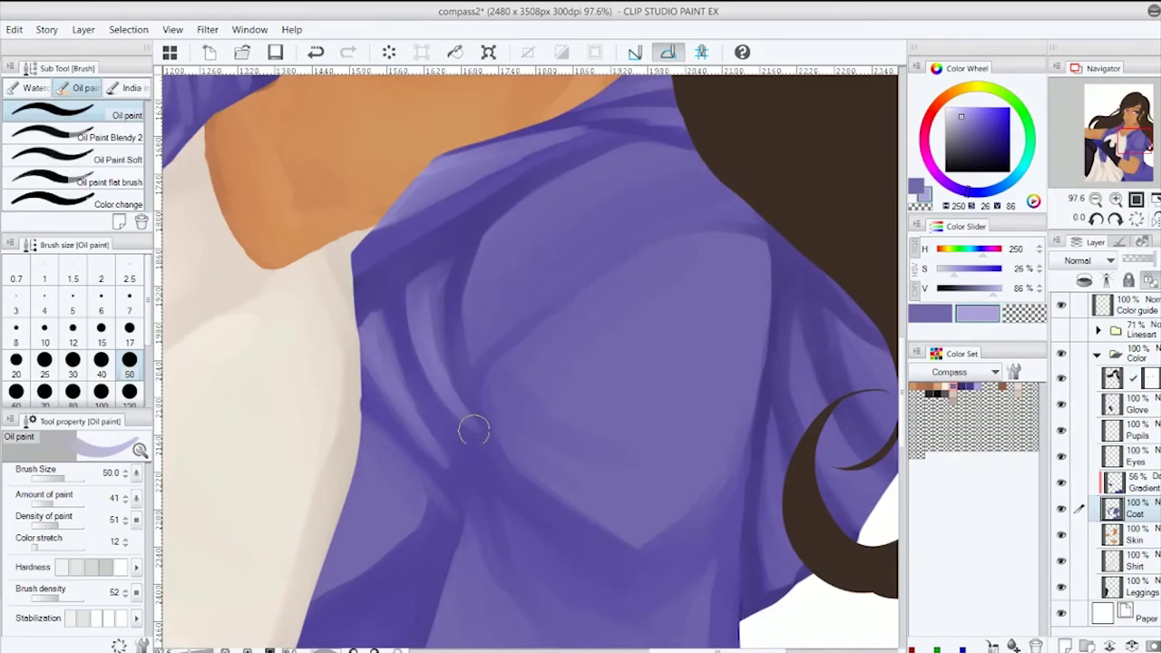
pyautogui.moveTo(384, 324); pyautogui.dragTo(390, 218)
pyautogui.moveTo(444, 395); pyautogui.dragTo(349, 490)
# Add light purple highlights along the upper sleeve's rounded edge, the shoulder fold and the lower sleeve folds down to the cuff.
pyautogui.moveTo(409, 453); pyautogui.dragTo(466, 342)
pyautogui.moveTo(489, 291)
pyautogui.mouseDown()
pyautogui.moveTo(428, 521)
pyautogui.moveTo(426, 426)
pyautogui.moveTo(557, 389)
pyautogui.moveTo(640, 449)
pyautogui.mouseUp()
pyautogui.moveTo(675, 371); pyautogui.dragTo(648, 472)
pyautogui.moveTo(648, 454)
pyautogui.mouseDown()
pyautogui.moveTo(624, 426)
pyautogui.moveTo(581, 194)
pyautogui.mouseUp()
pyautogui.moveTo(604, 272); pyautogui.dragTo(553, 187)
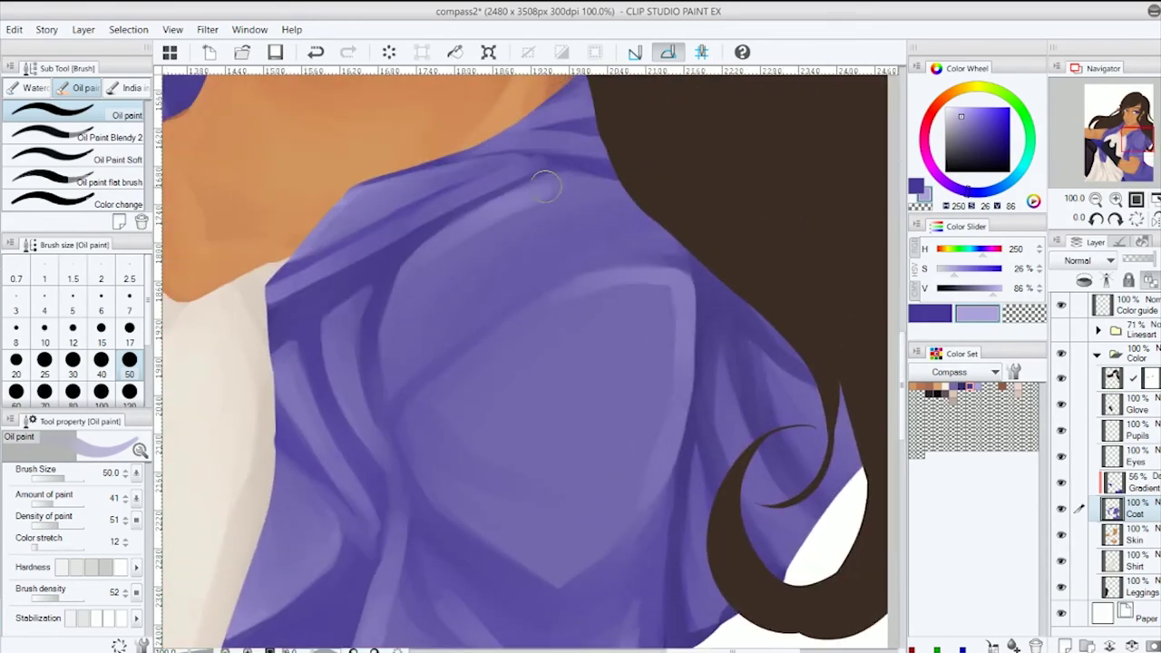
pyautogui.moveTo(485, 290); pyautogui.dragTo(512, 77)
# Blend the sleeve highlights with mid purple (H 250, S 40, V 67), using Oil Paint Blendy 2 at sizes 40 and 60.
pyautogui.keyDown('alt'); pyautogui.click(408, 435); pyautogui.keyUp('alt')
pyautogui.click(108, 136)
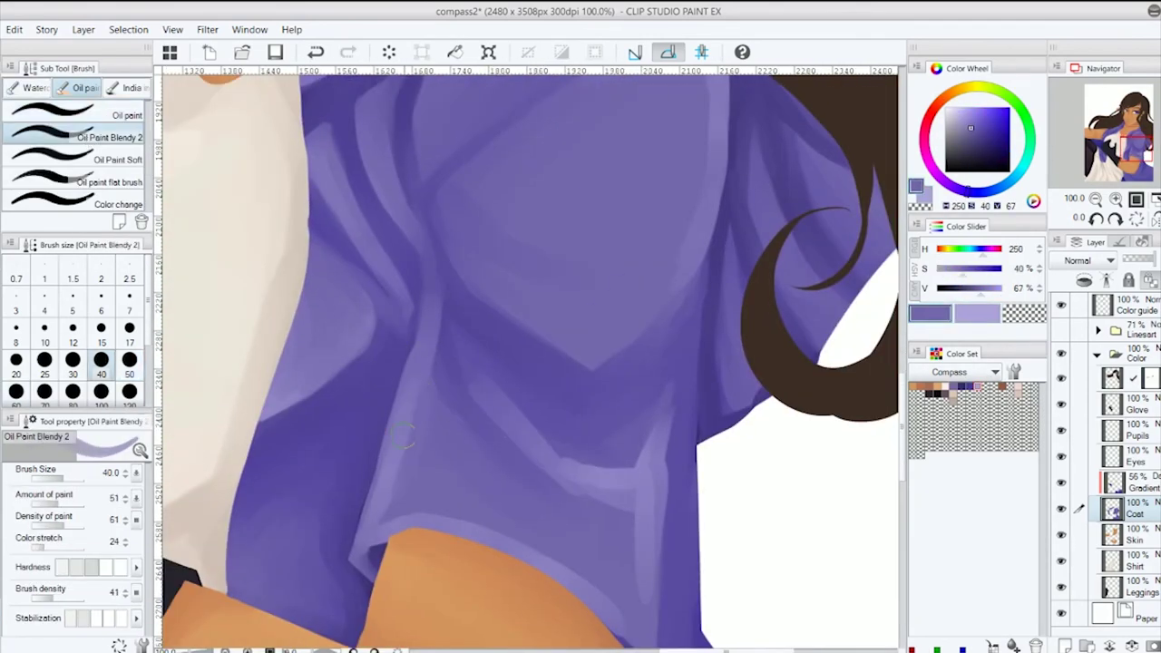
pyautogui.moveTo(549, 547); pyautogui.dragTo(509, 497)
pyautogui.moveTo(422, 308)
pyautogui.mouseDown()
pyautogui.moveTo(581, 399)
pyautogui.moveTo(588, 522)
pyautogui.mouseUp()
pyautogui.moveTo(563, 445); pyautogui.dragTo(508, 608)
pyautogui.moveTo(601, 328); pyautogui.dragTo(656, 412)
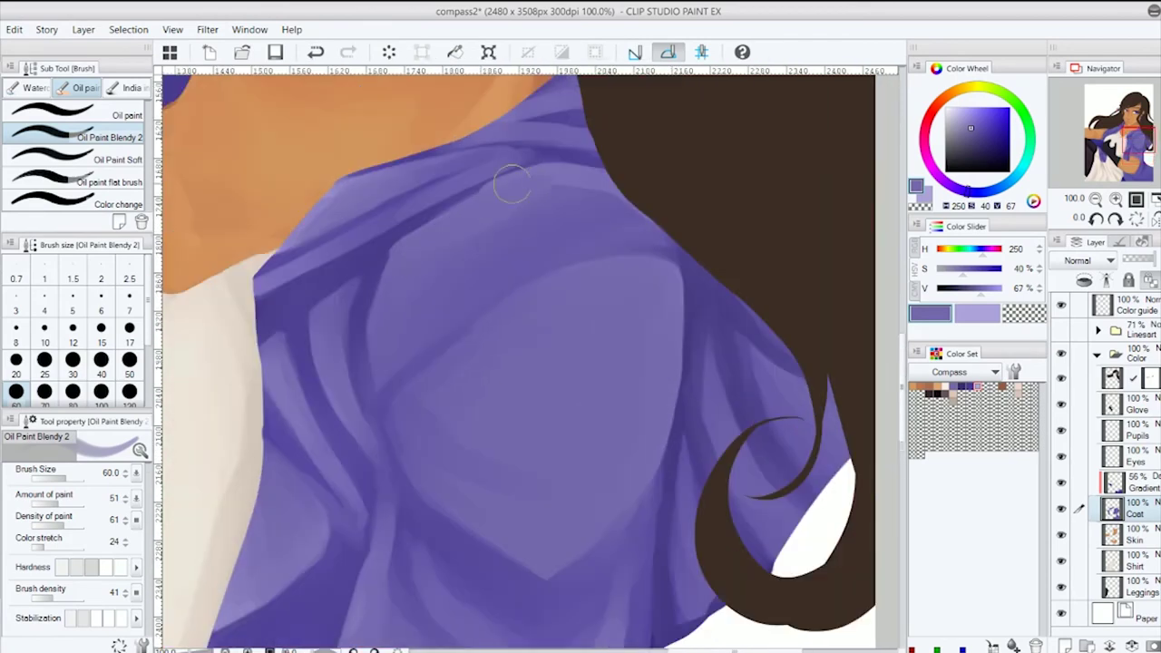
# Deepen the lower sleeve folds in dark purple (H 250, S 64, V 60) with Oil paint at size 50, and blend with Oil Paint Blendy 2.
pyautogui.keyDown('alt'); pyautogui.click(490, 270); pyautogui.keyUp('alt')
pyautogui.press('b')
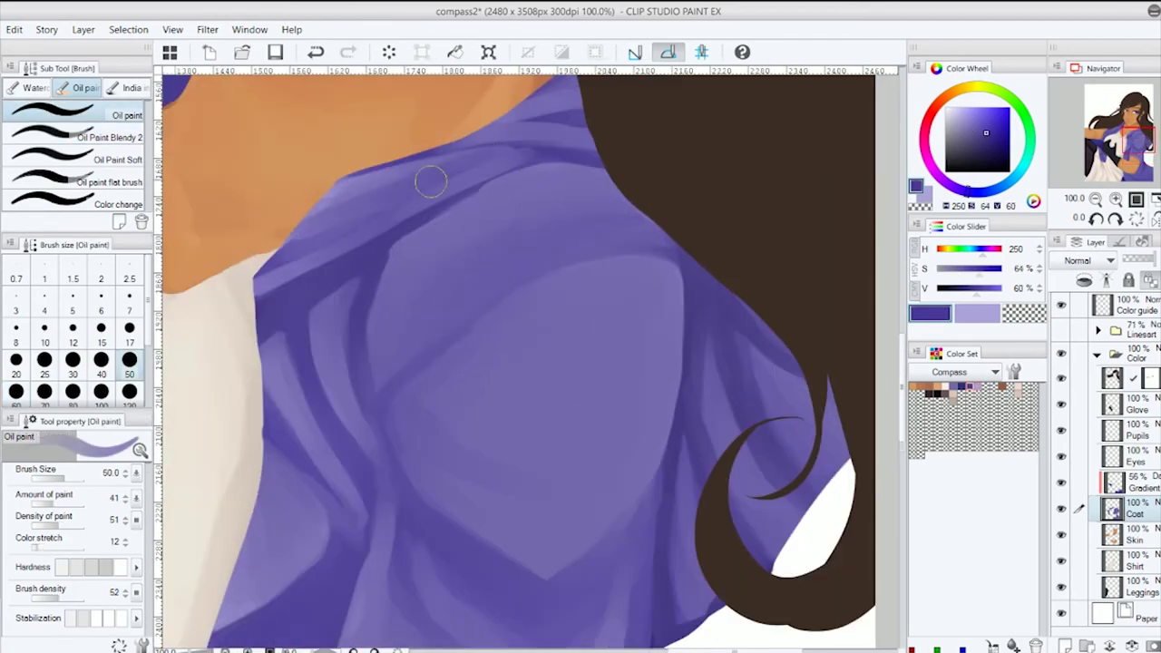
pyautogui.press('p')
pyautogui.press('b')
pyautogui.scroll(-2, 547, 332)
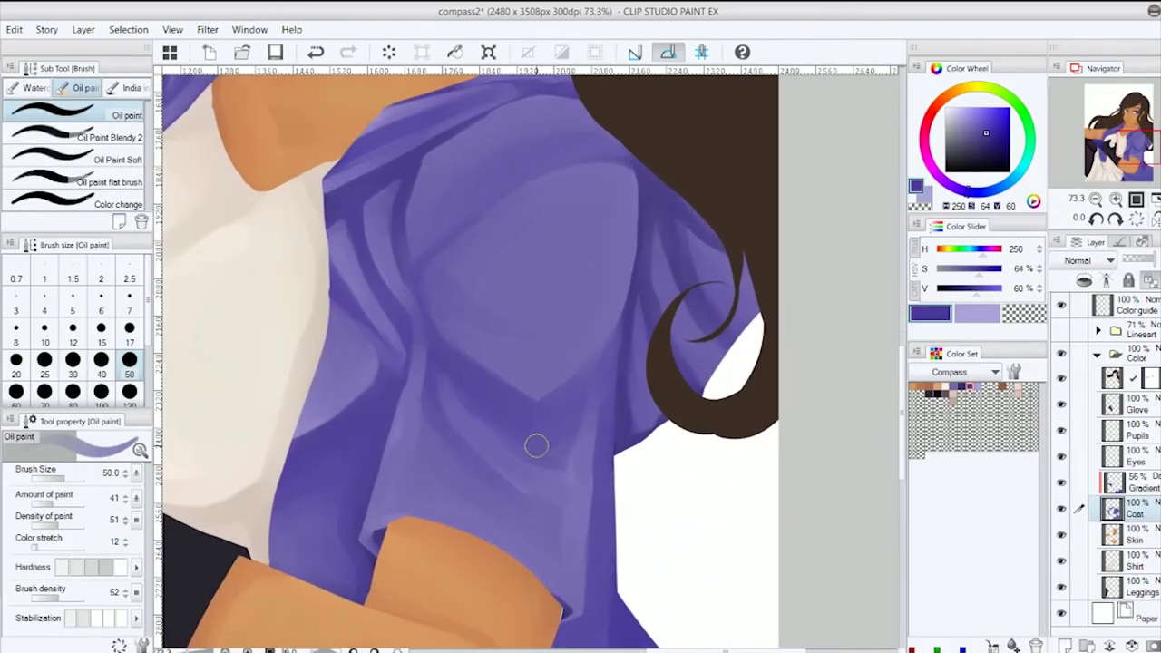
pyautogui.press('b')
pyautogui.keyDown('alt'); pyautogui.click(410, 441); pyautogui.keyUp('alt')
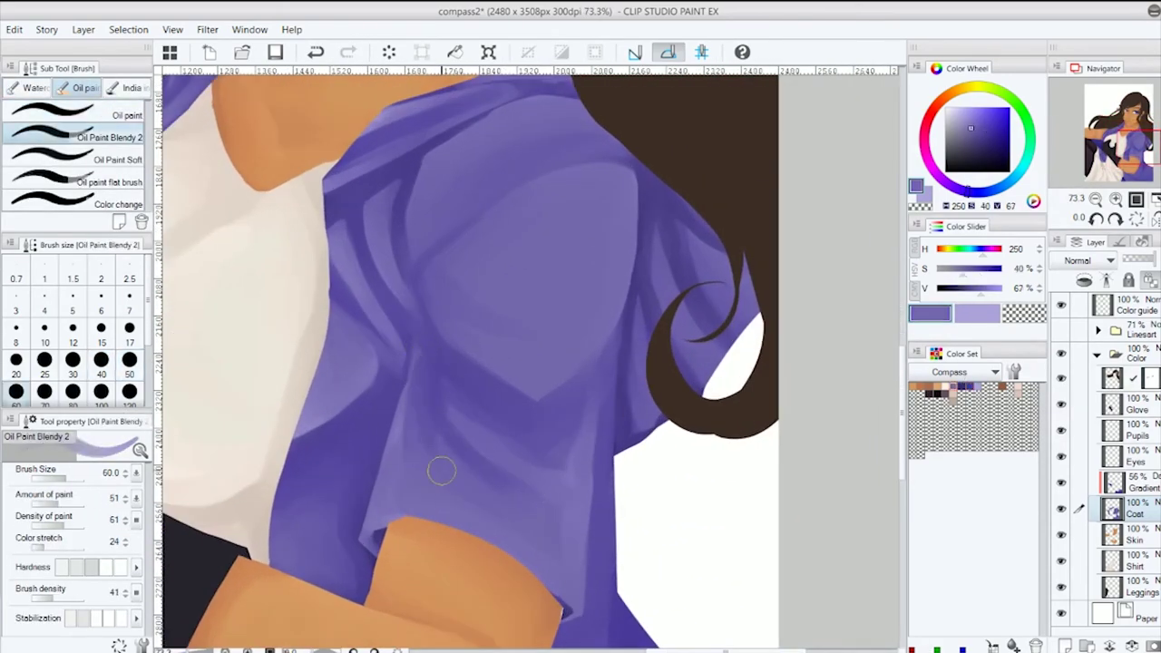